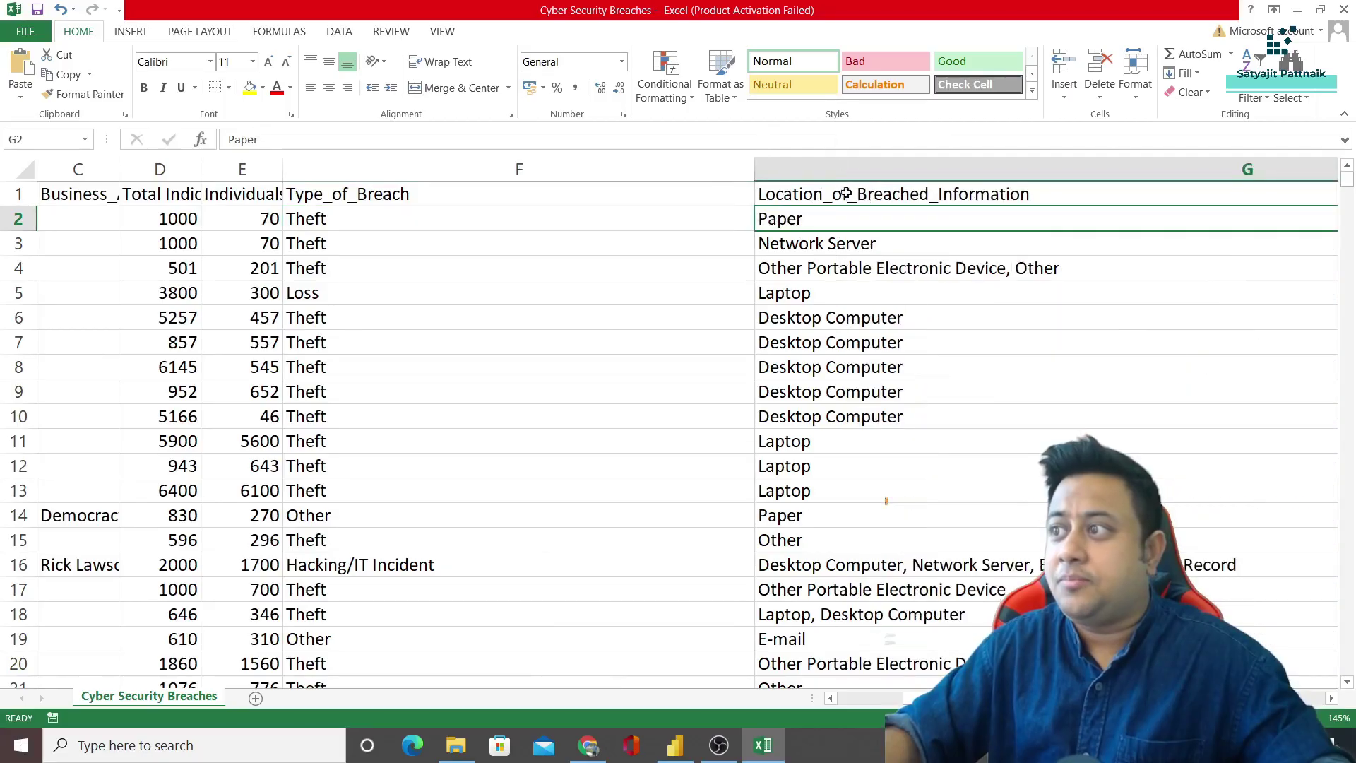
Step: Fit the widths of the Department, CountryBranch and Employee(who find out breach) columns to their contents
key(Right)
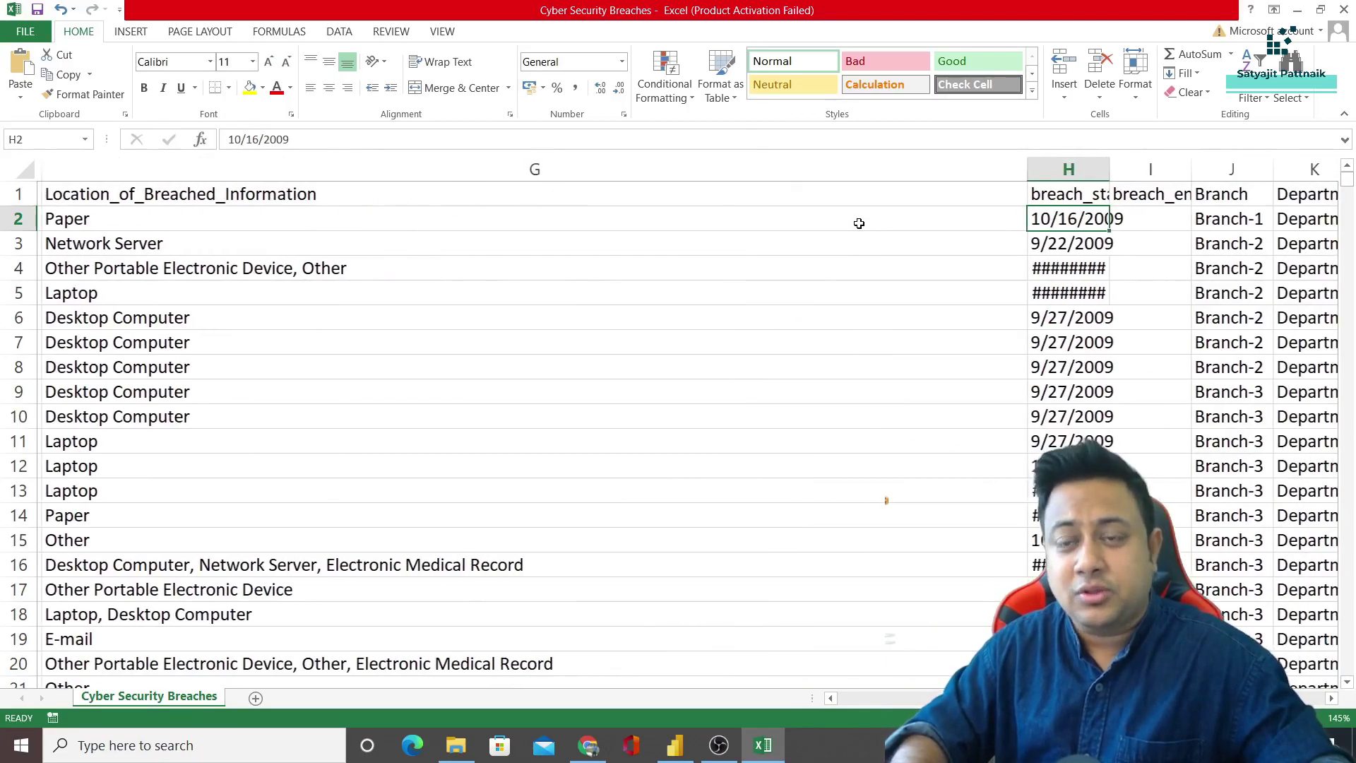
key(Right)
key(Right)
key(Right)
key(Right)
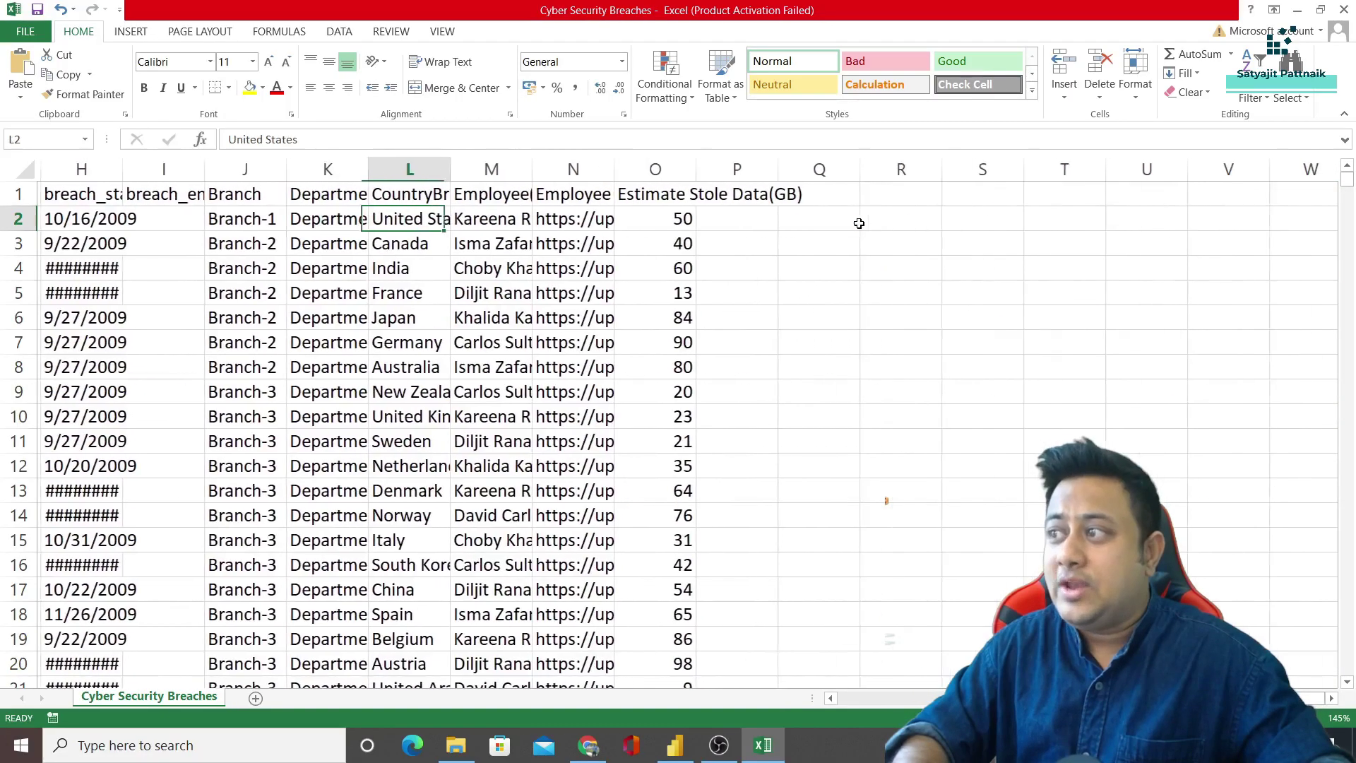
double_click(364, 170)
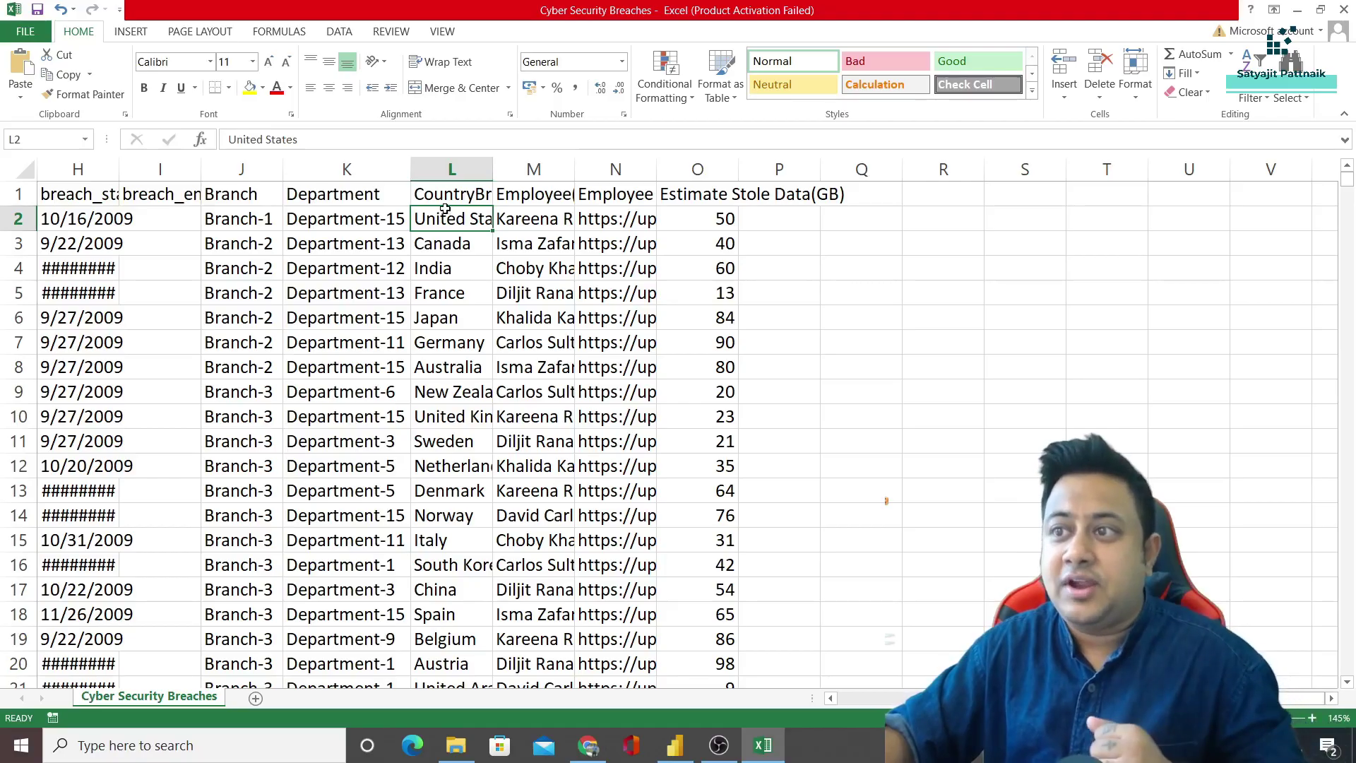
double_click(492, 166)
click(490, 196)
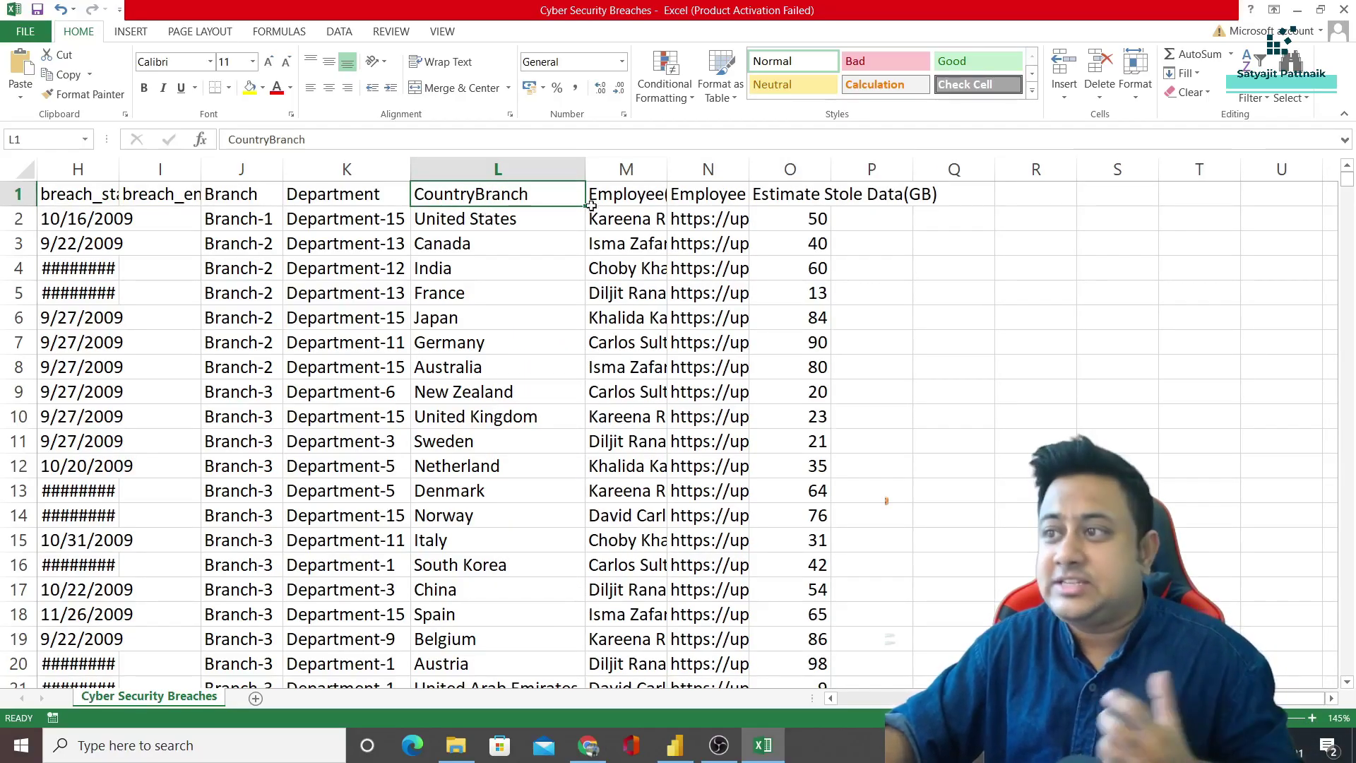
double_click(666, 170)
click(669, 197)
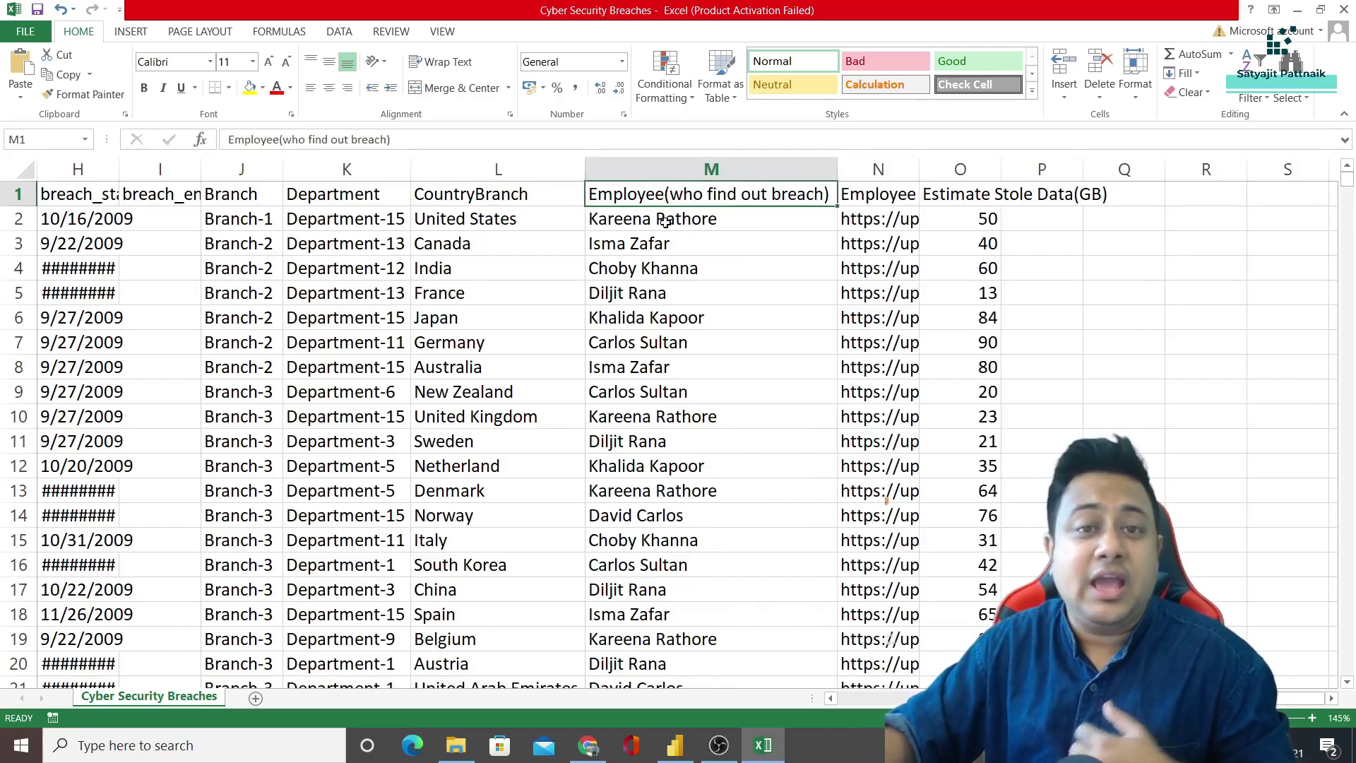
click(669, 235)
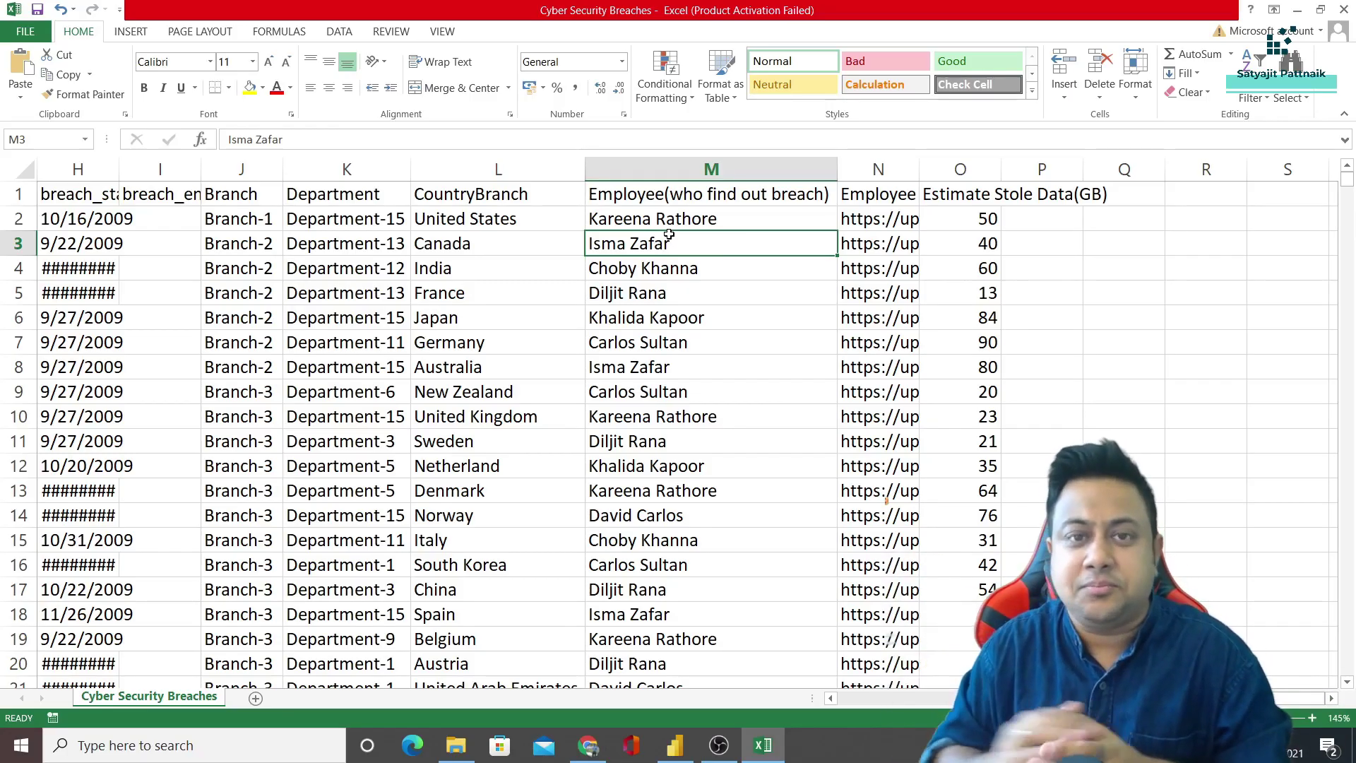
Step: Switch to the slide presentation and advance from the use case slide to the Analytics Project Life Cycle slide
click(866, 698)
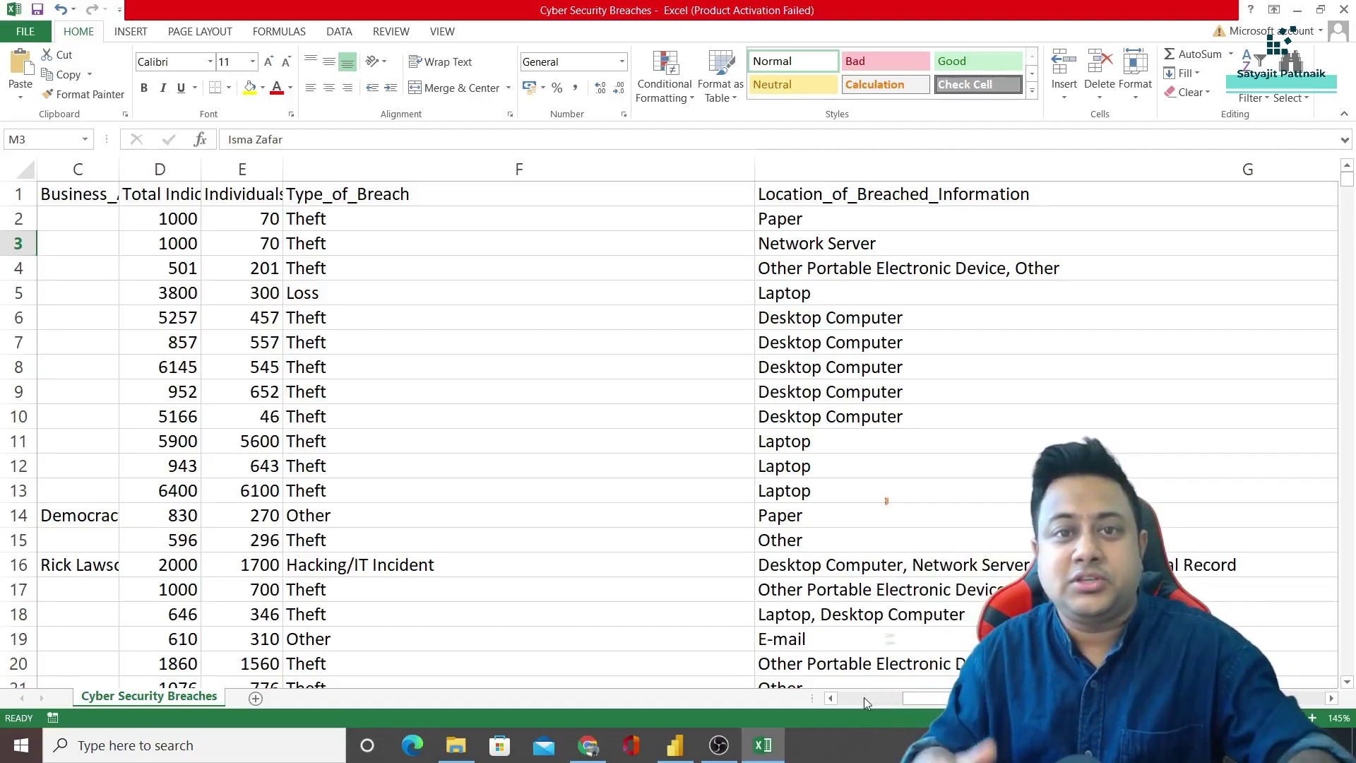
key(alt+Tab)
key(alt+Tab)
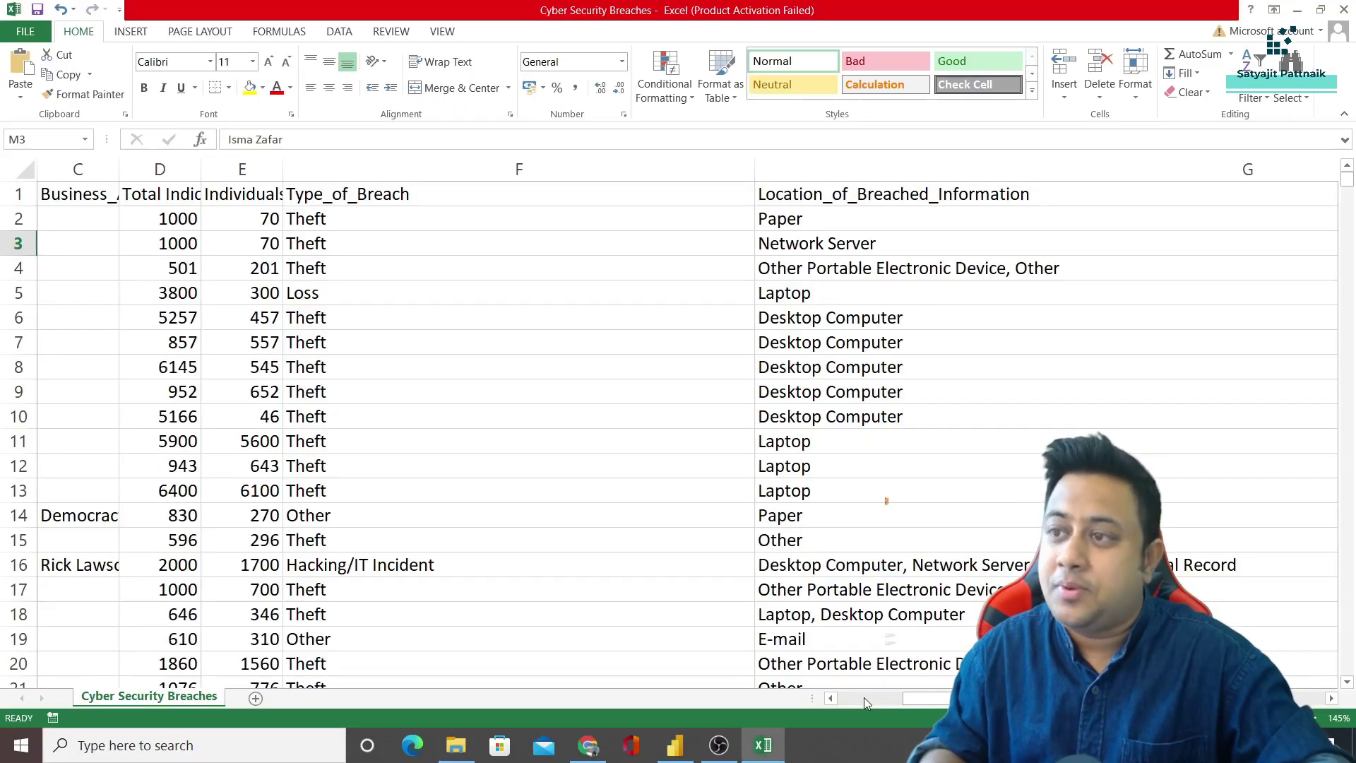
key(alt+Tab)
key(Tab)
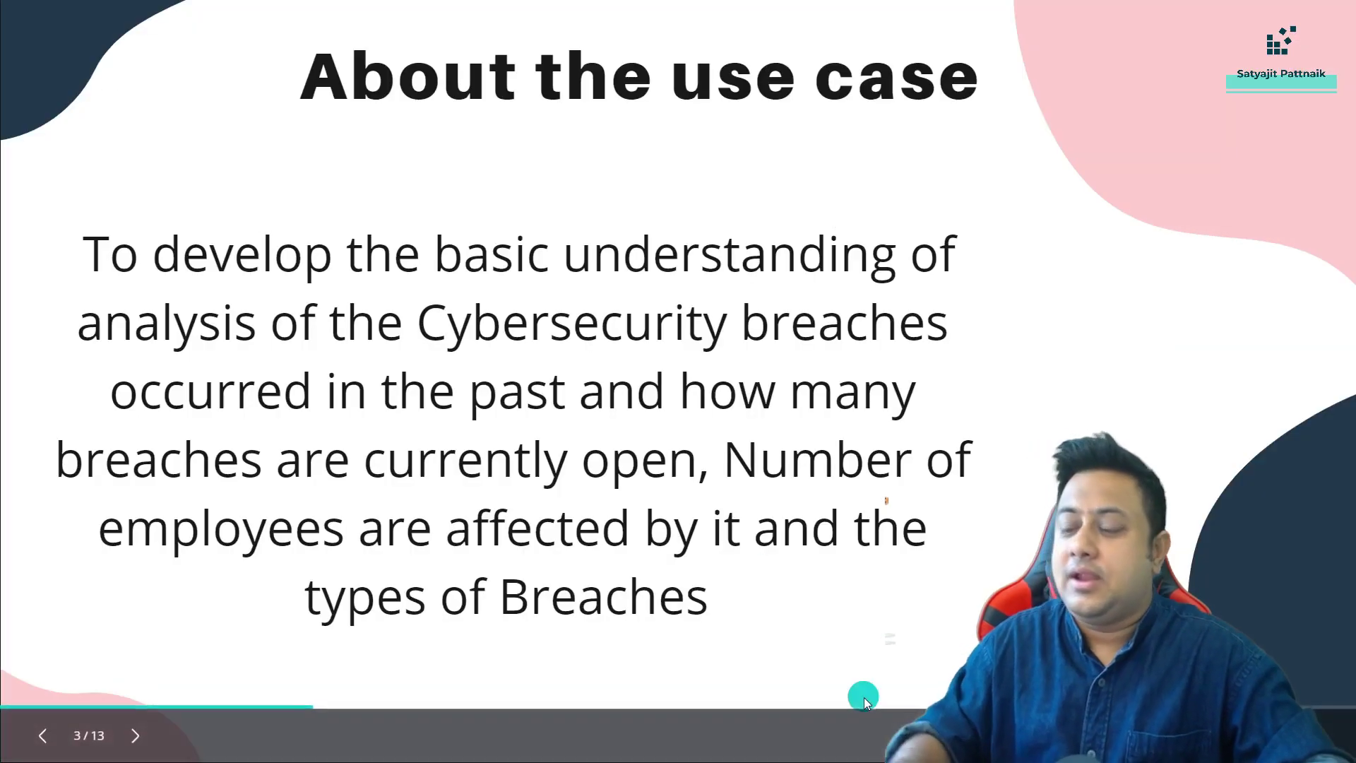
click(864, 698)
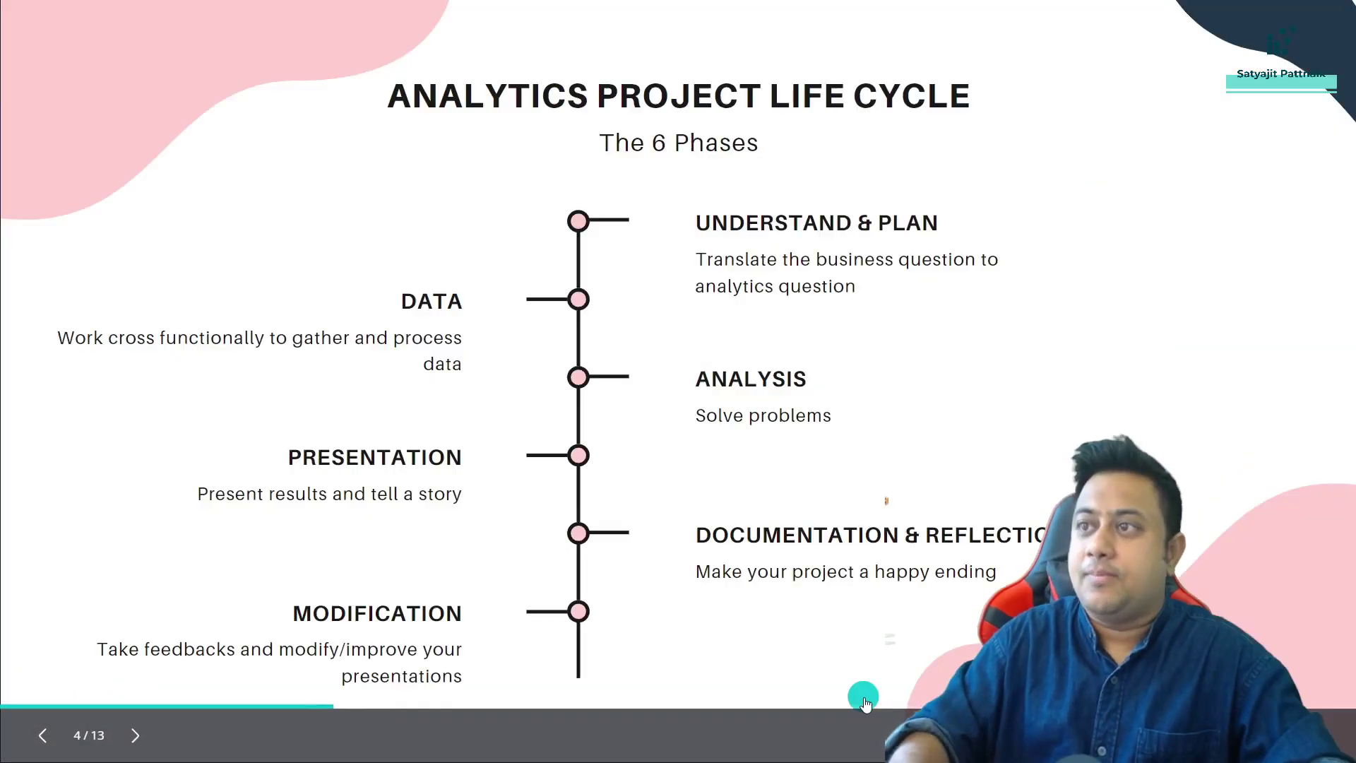
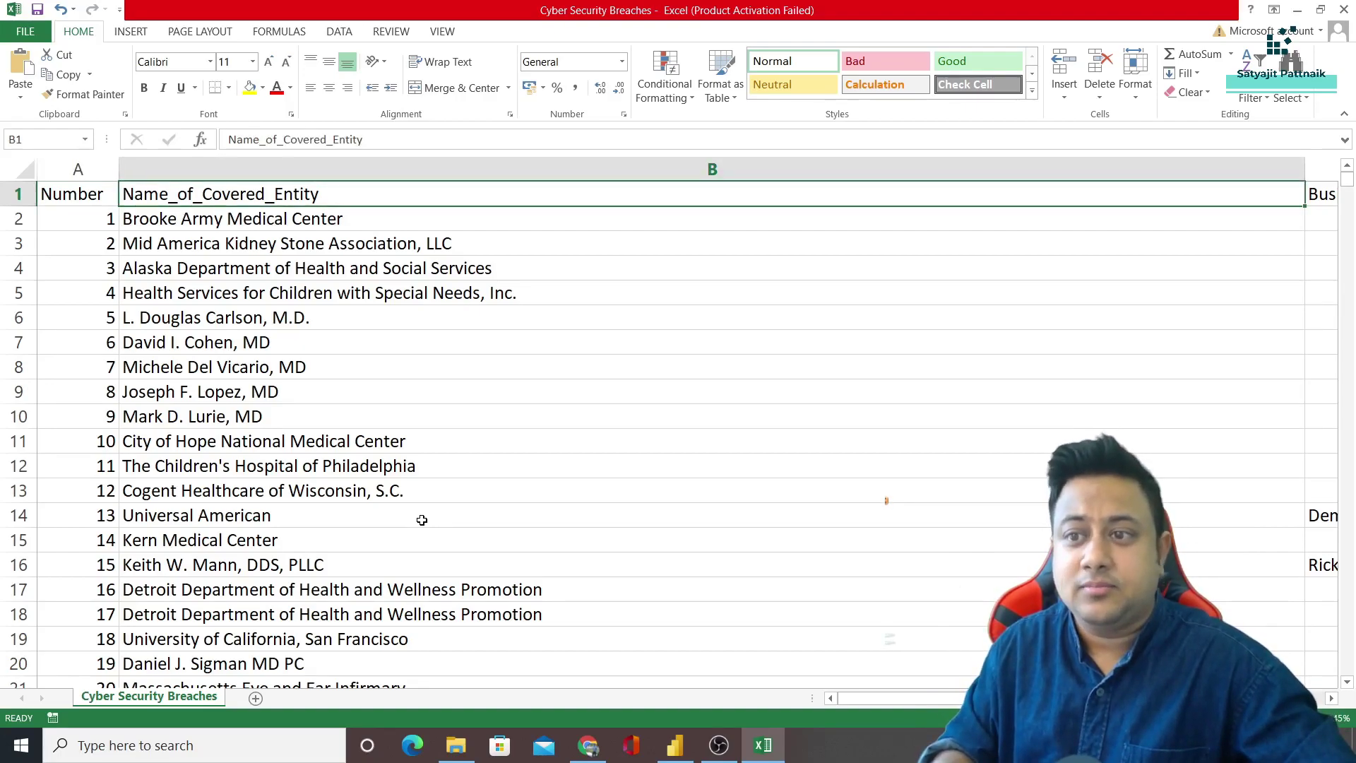
Step: Review the Name_of_Covered_Entity, Business_Associate_Involved and Total Individuals columns of the breach data
key(Down)
key(Down)
key(Down)
key(Down)
key(Up)
key(Up)
key(Up)
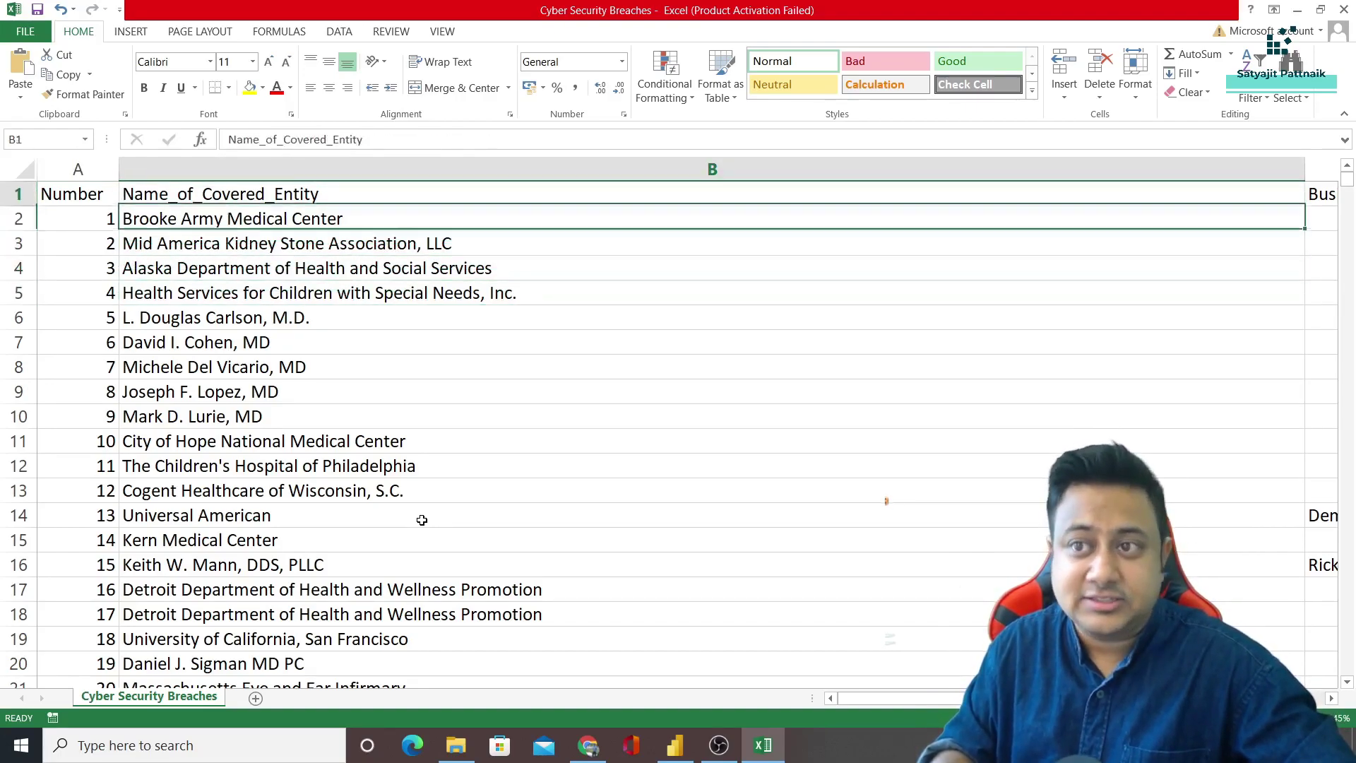
key(Right)
key(Right)
key(Right)
key(Left)
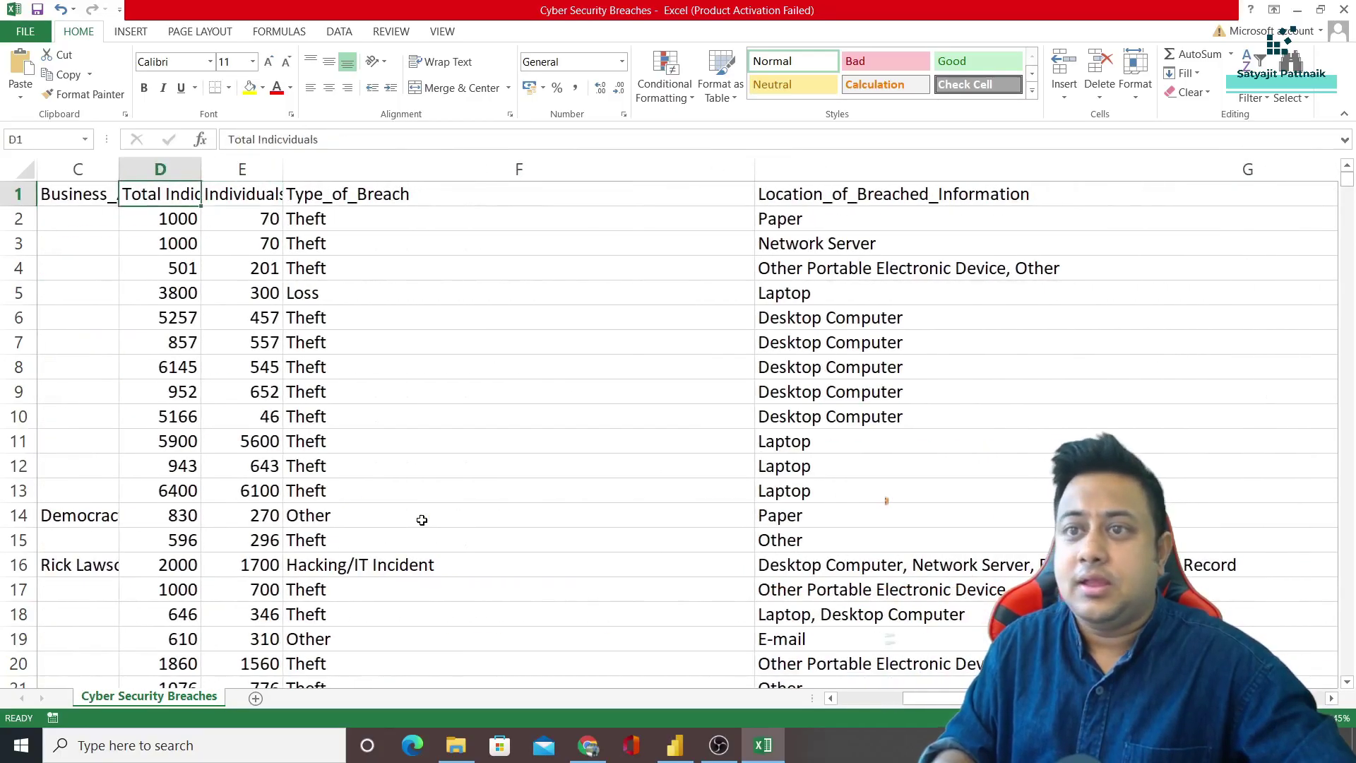
key(Left)
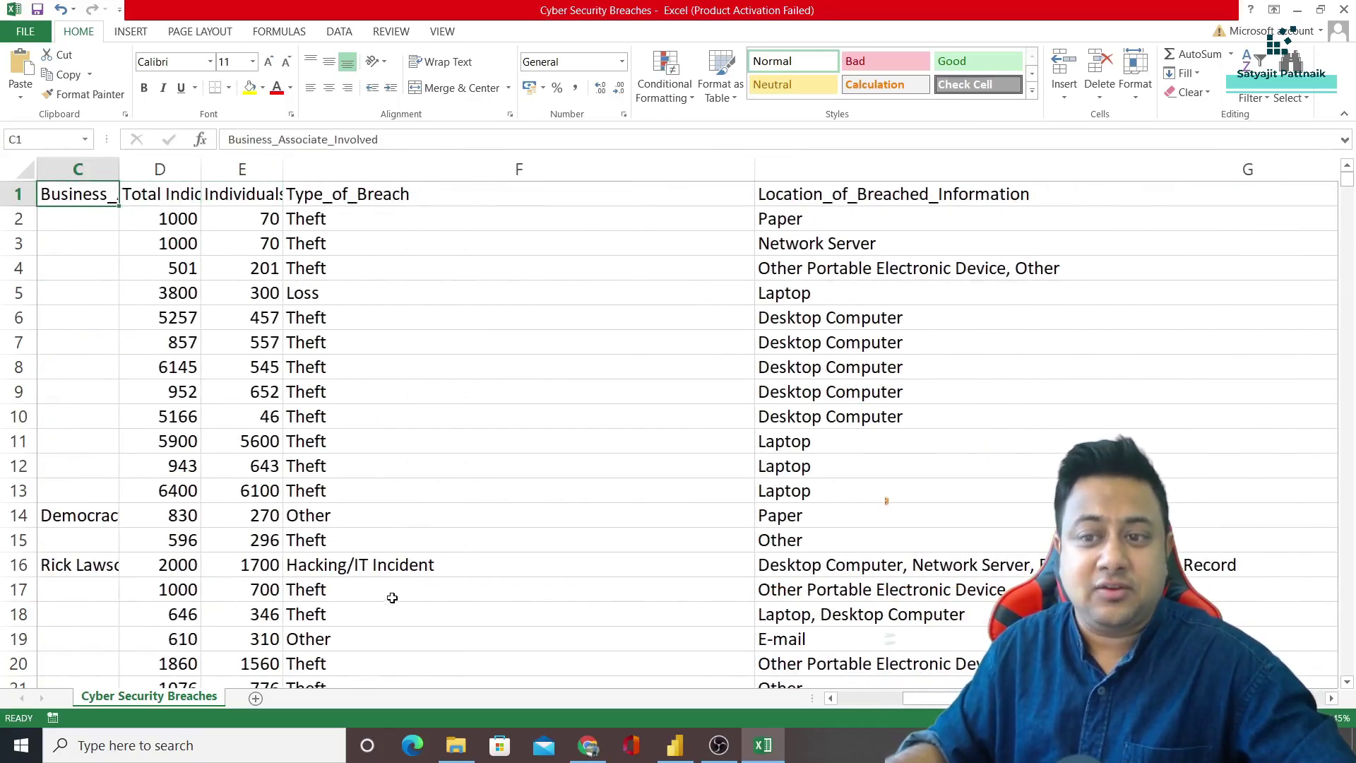
Step: Fit the Business_Associate_Involved column to its contents and check its blank and filled cells
double_click(121, 173)
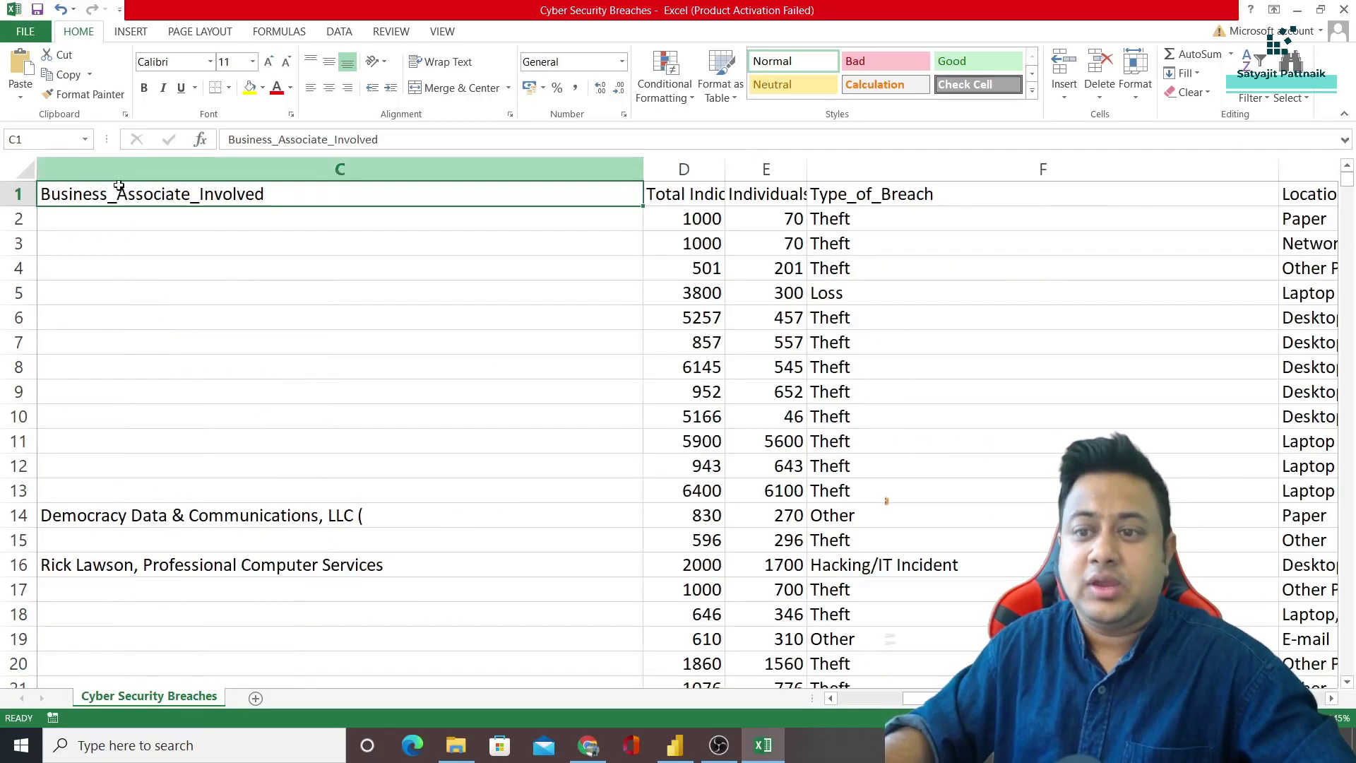
click(148, 516)
drag(140, 223, 141, 478)
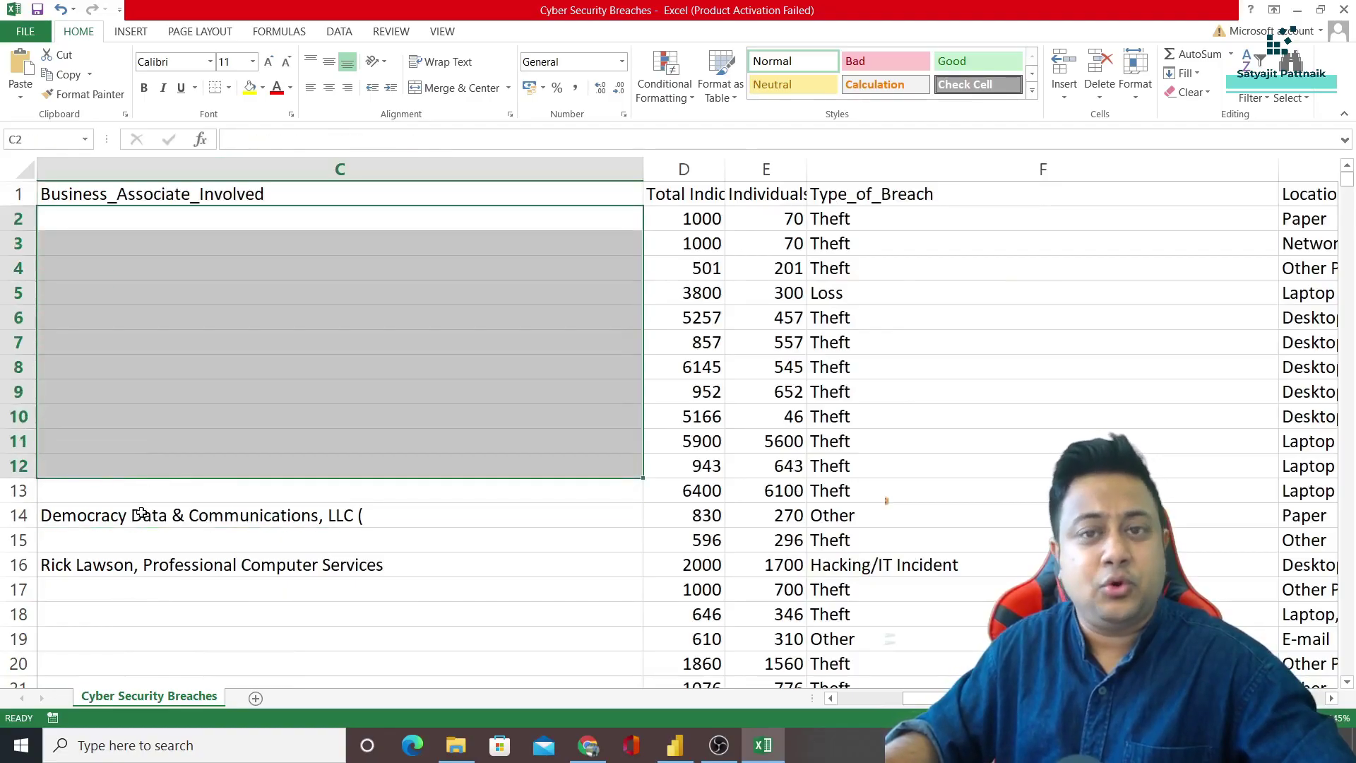
click(392, 193)
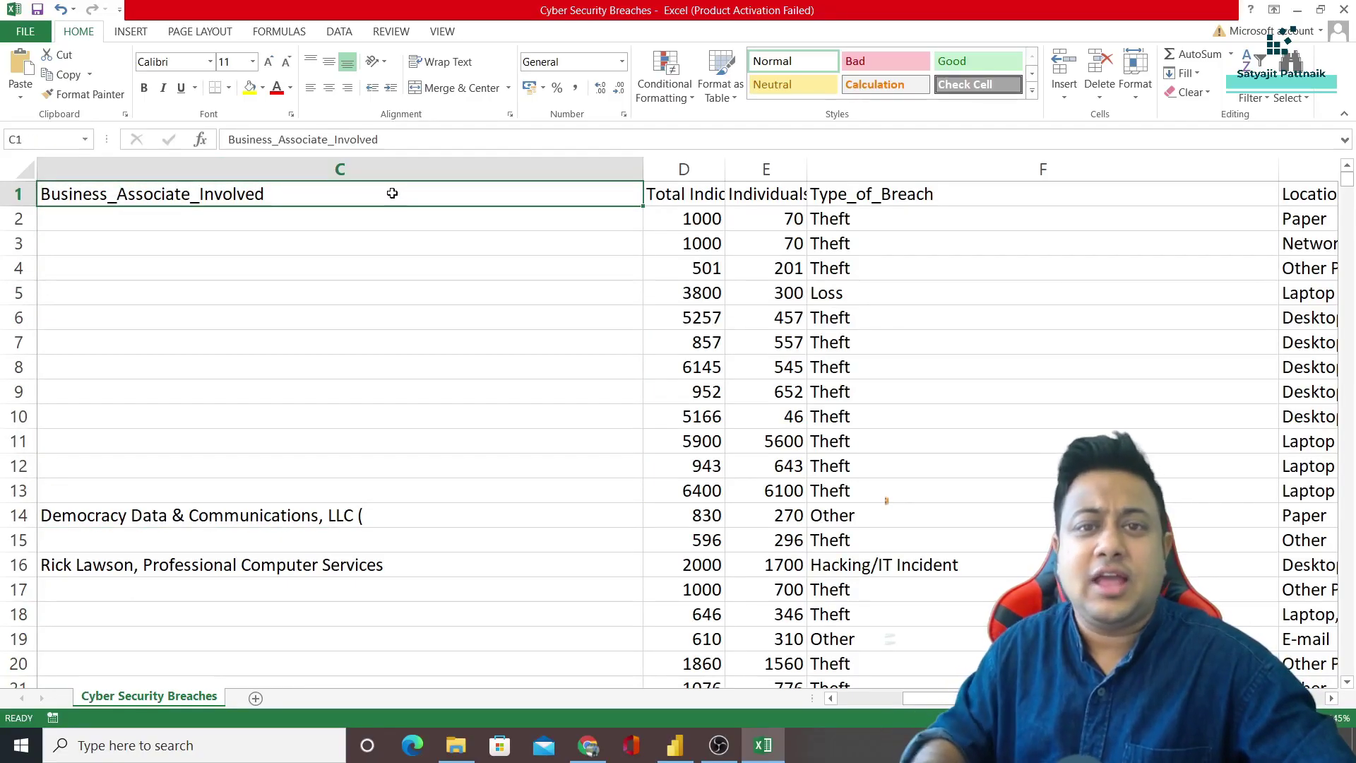
Step: Turn on filtering for the header row of the breach data
key(Right)
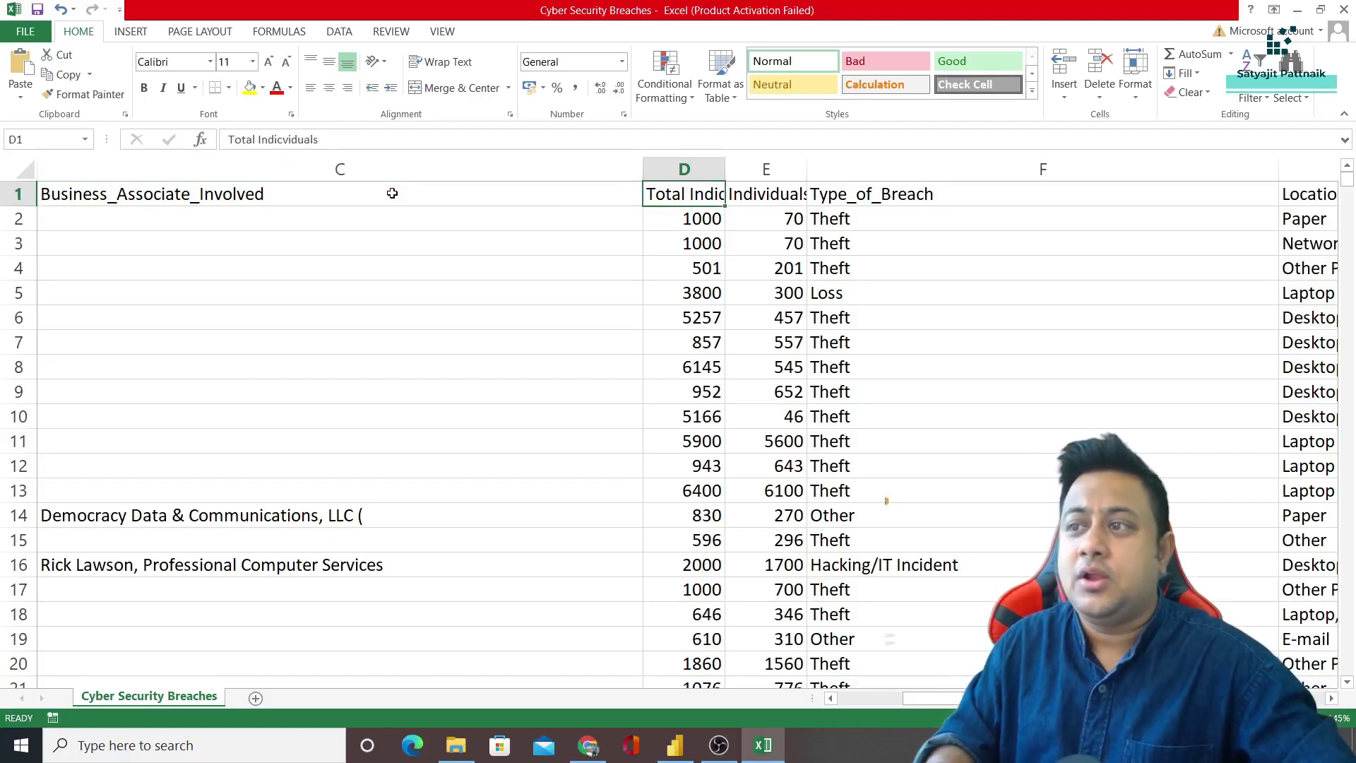
key(Right)
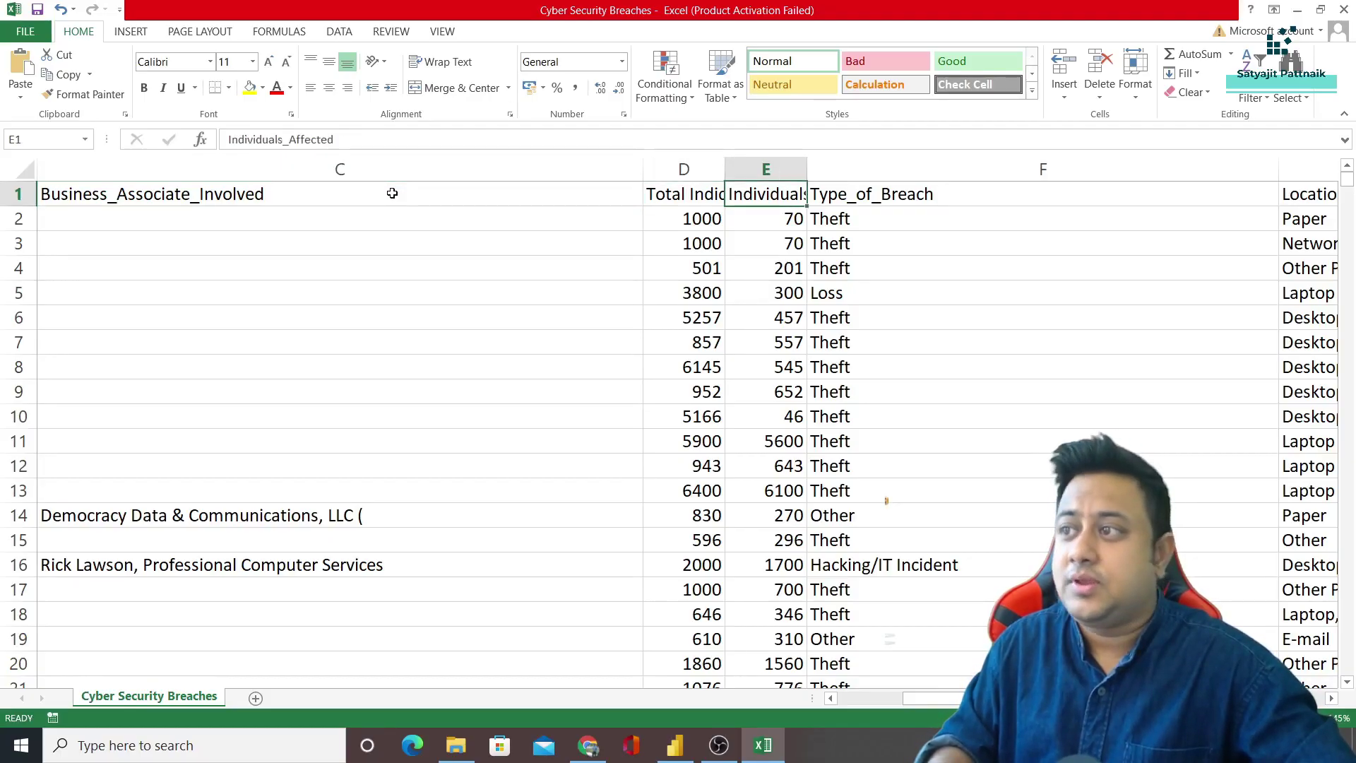
key(Right)
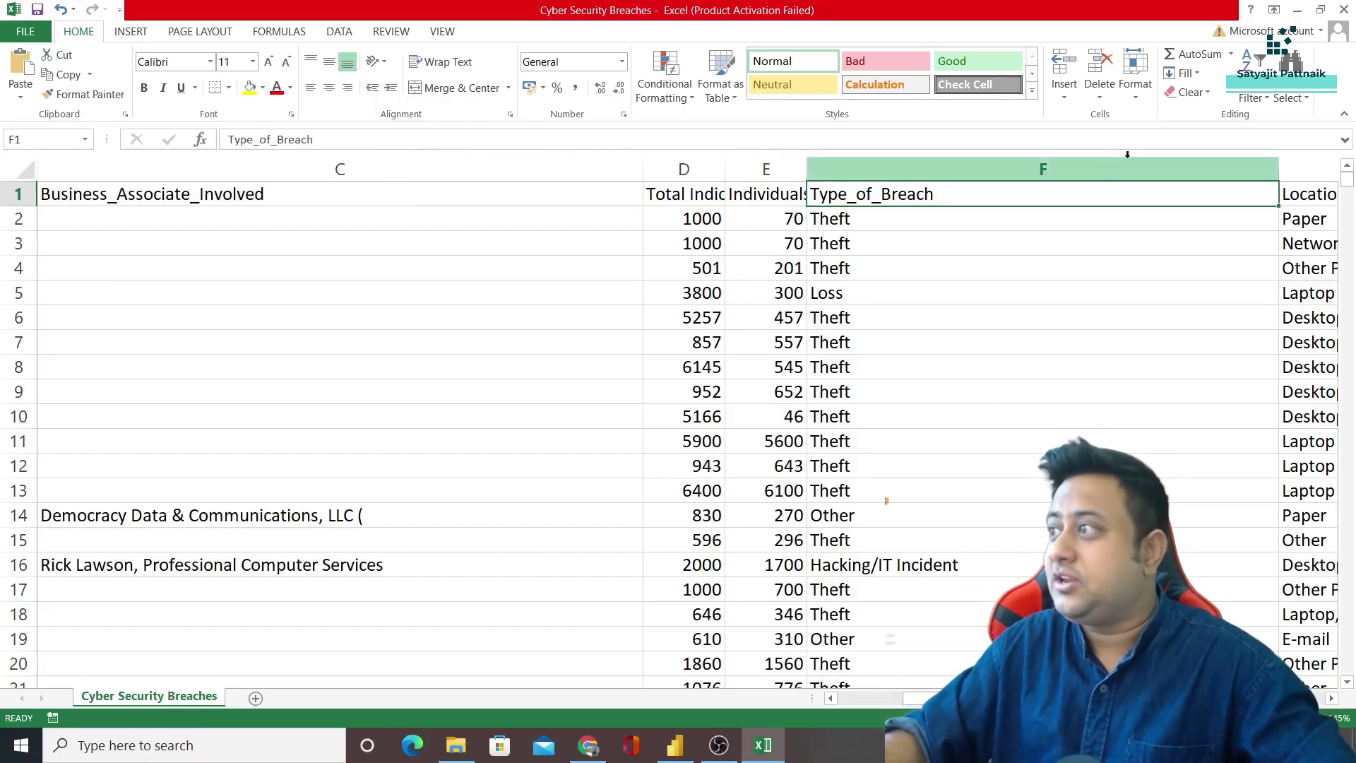
click(1252, 97)
click(1274, 181)
scroll(817, 206, left, 3)
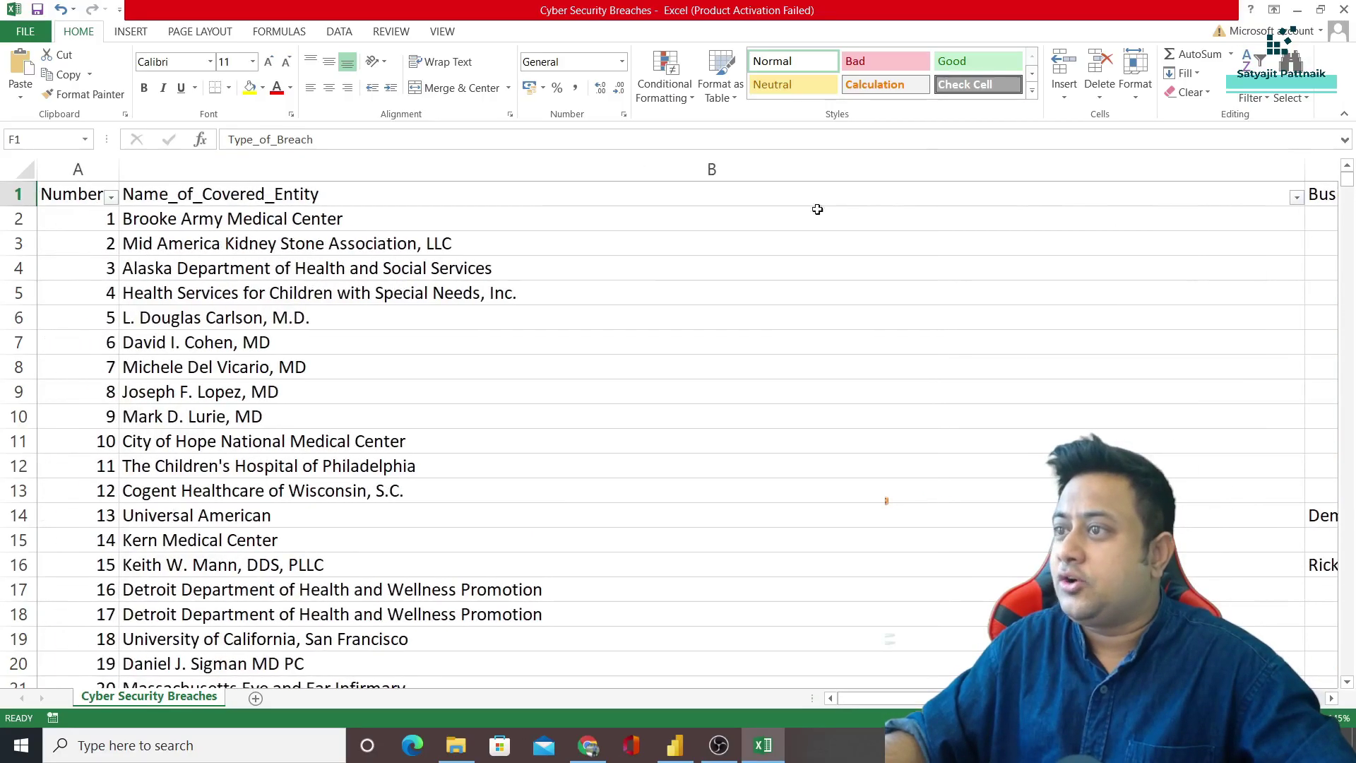
Step: Examine all the distinct breach types in the Type_of_Breach filter list without applying a filter
click(495, 201)
key(Right)
key(Right)
key(Right)
key(Right)
key(Right)
key(Right)
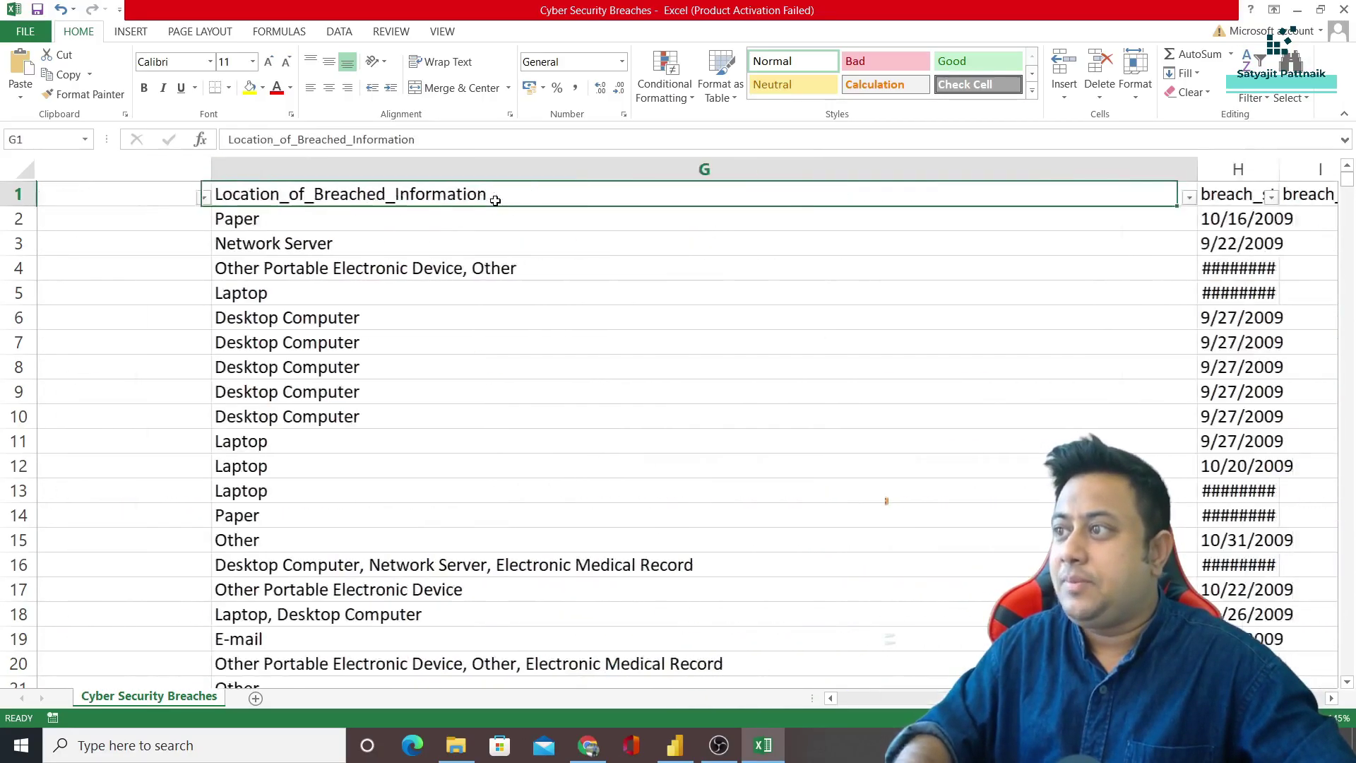
click(316, 220)
key(Left)
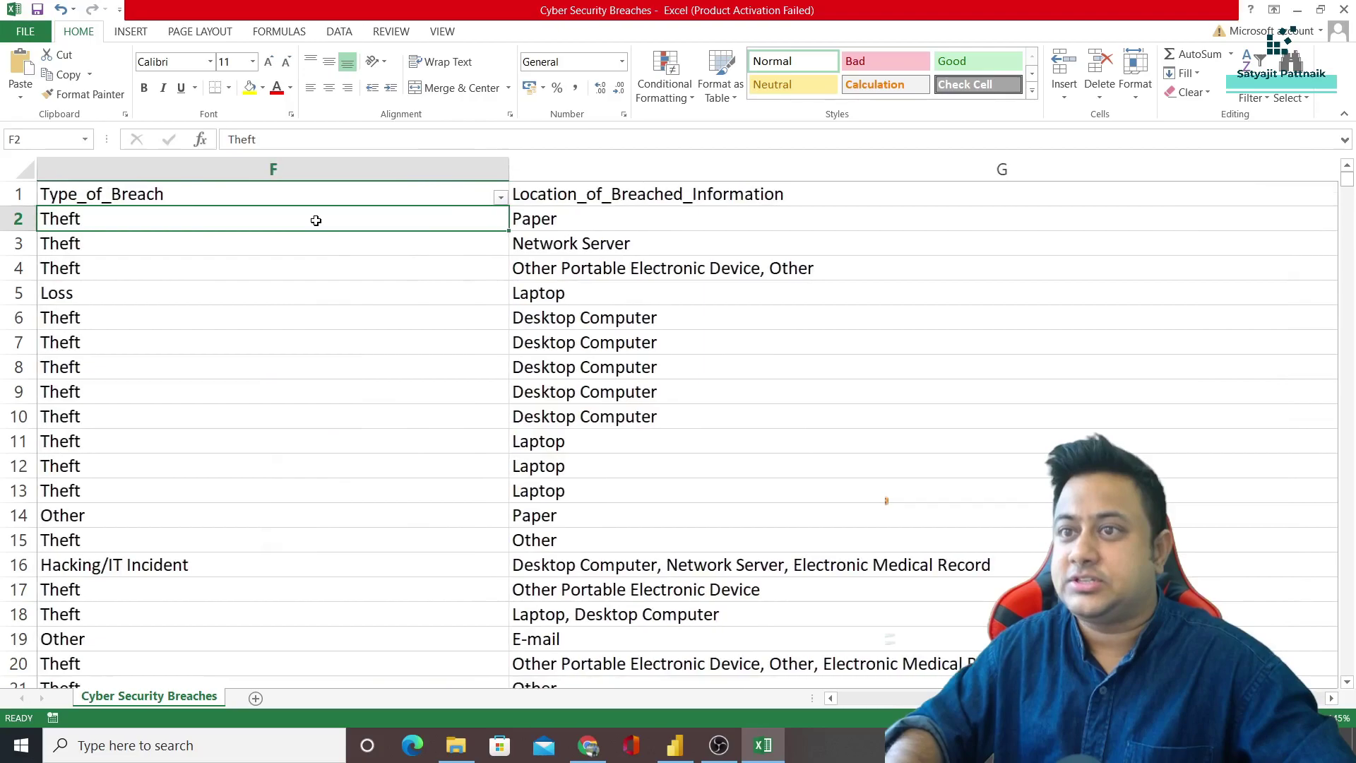
click(500, 196)
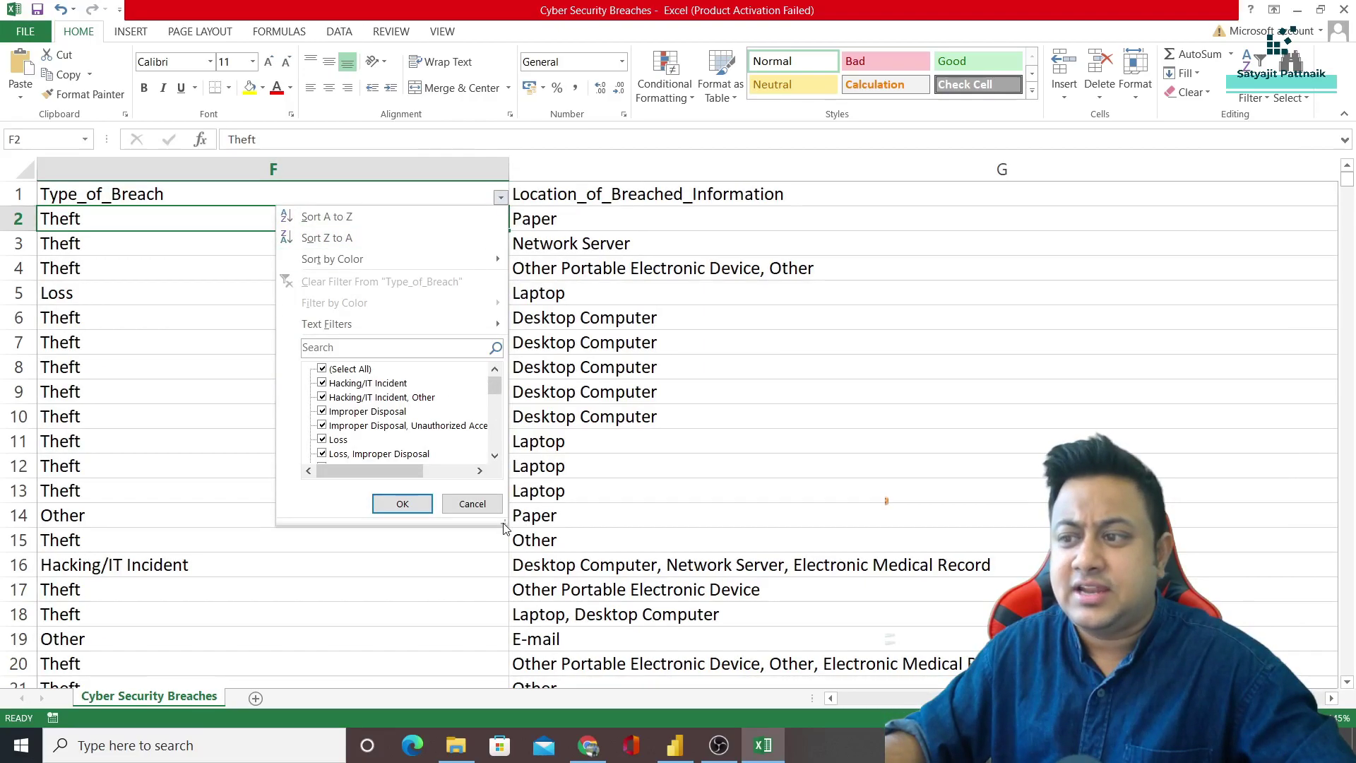
drag(503, 522, 622, 597)
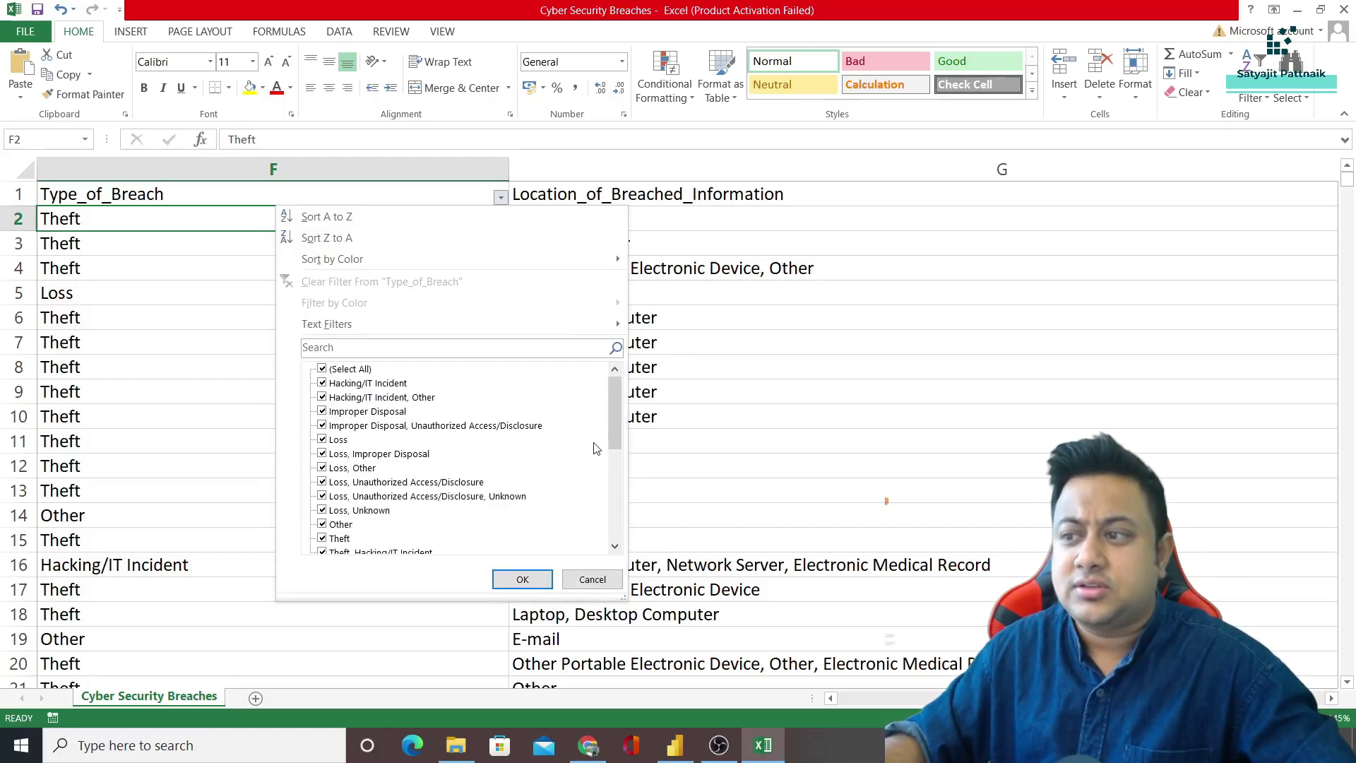
drag(615, 413, 627, 517)
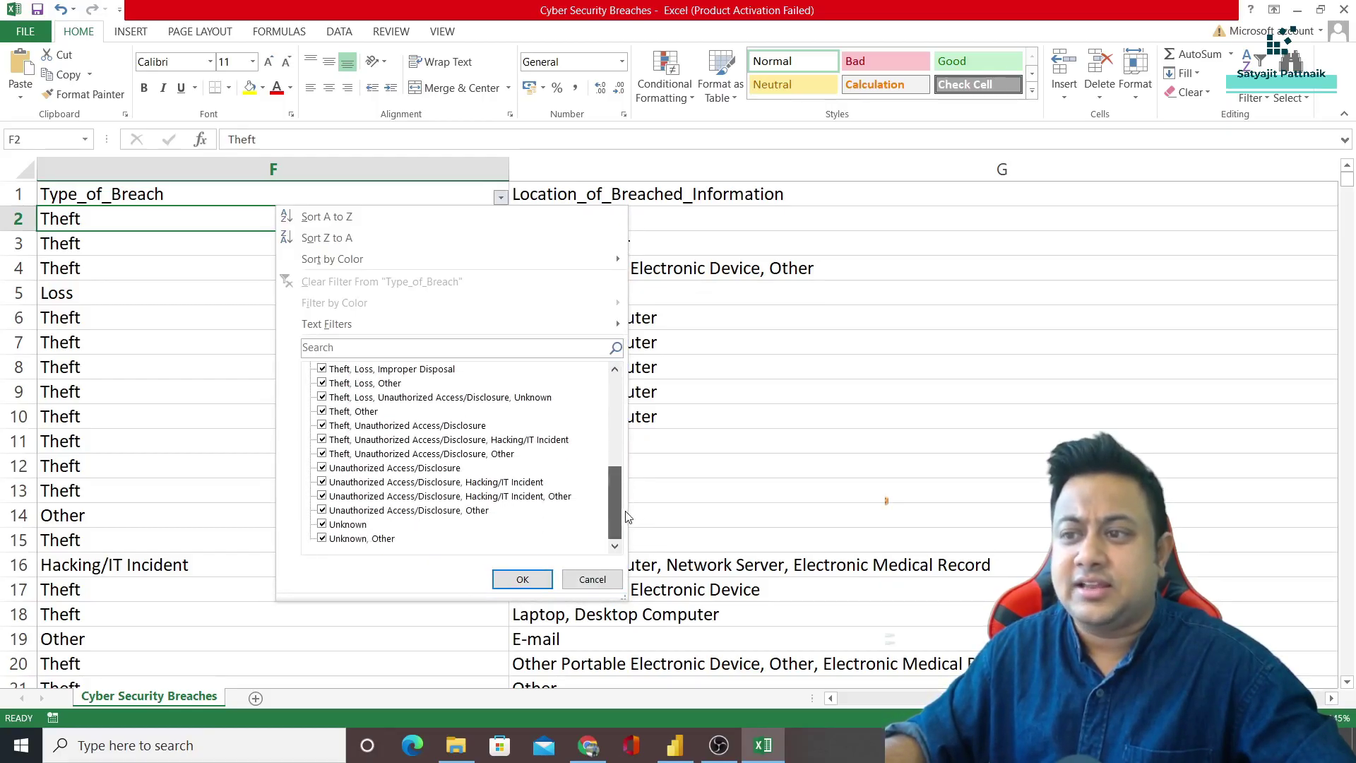
click(593, 581)
Step: Review the remaining column headers from Location_of_Breached_Information through the breach dates, branch and employee fields to Employee URL
key(Up)
key(Right)
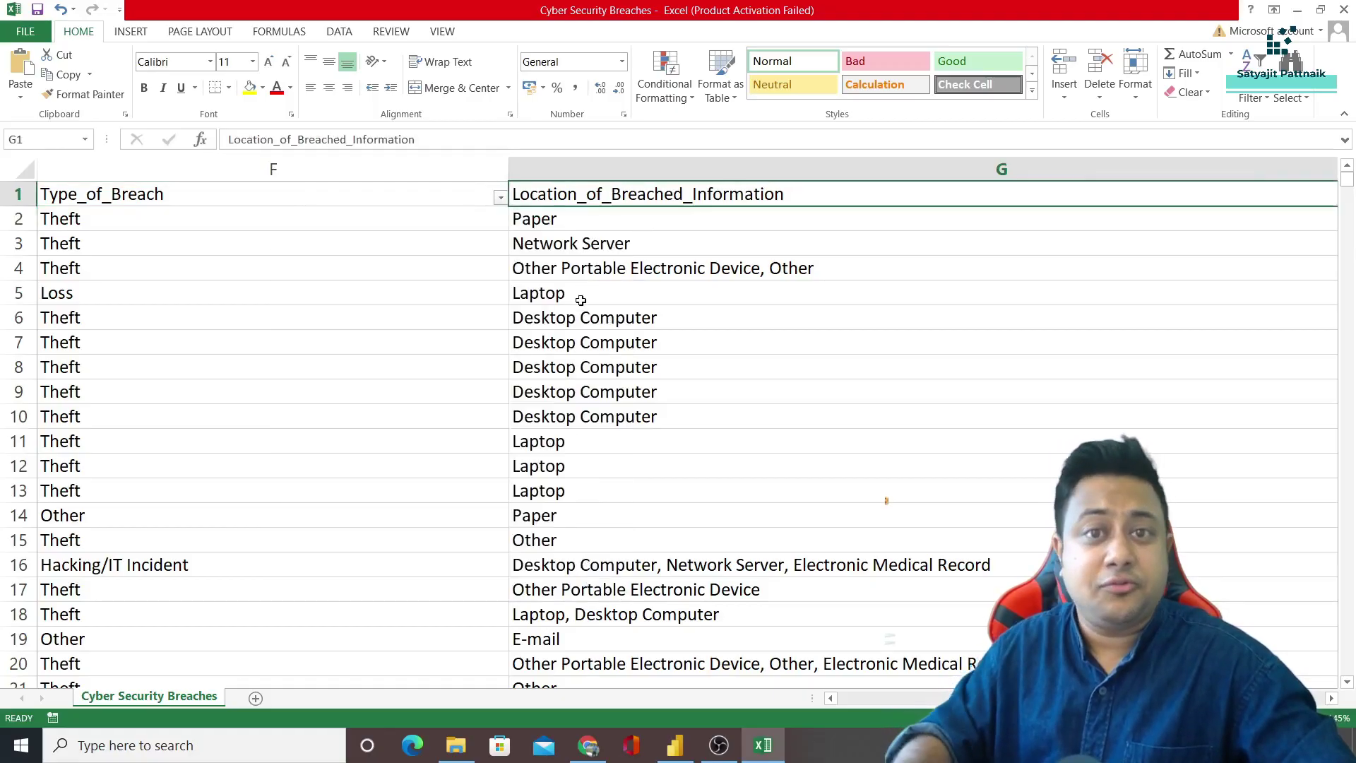
key(Right)
key(Right)
key(Right)
key(Left)
key(Left)
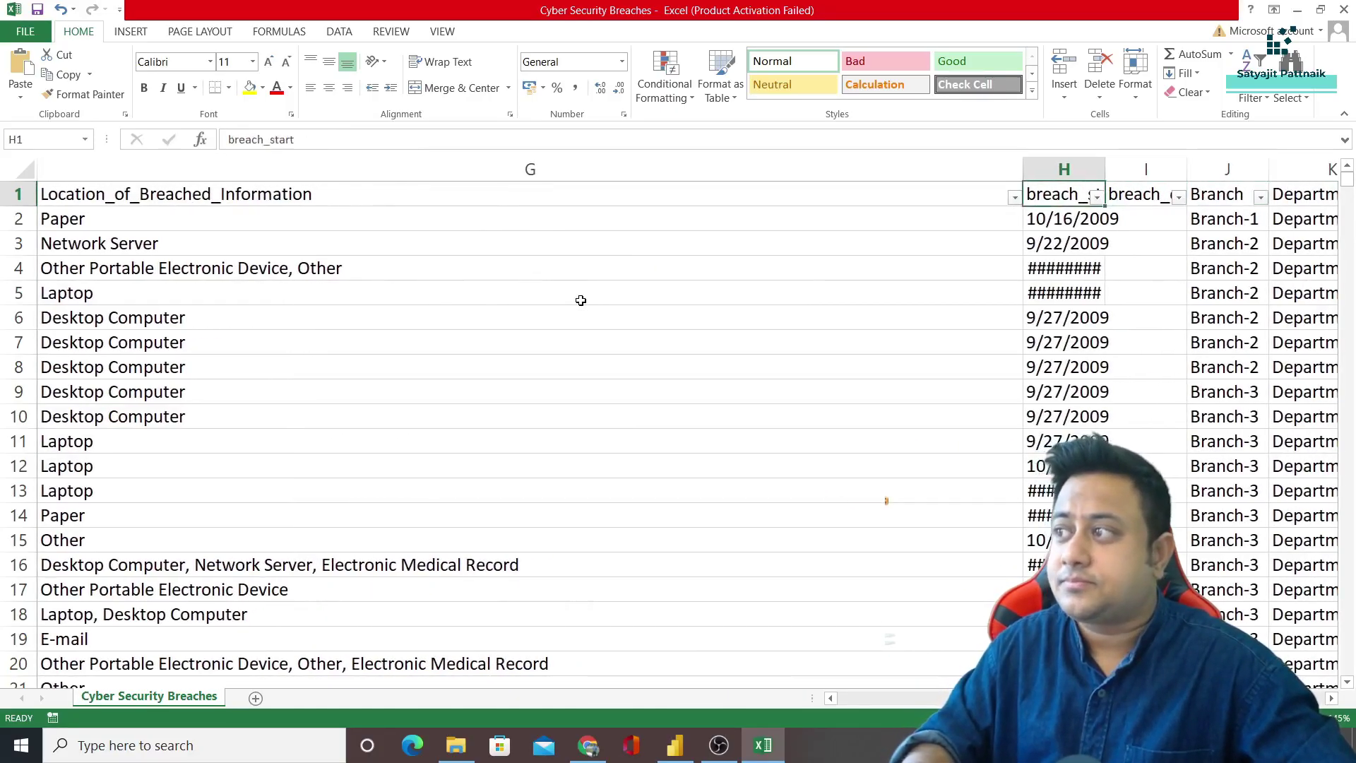
key(Right)
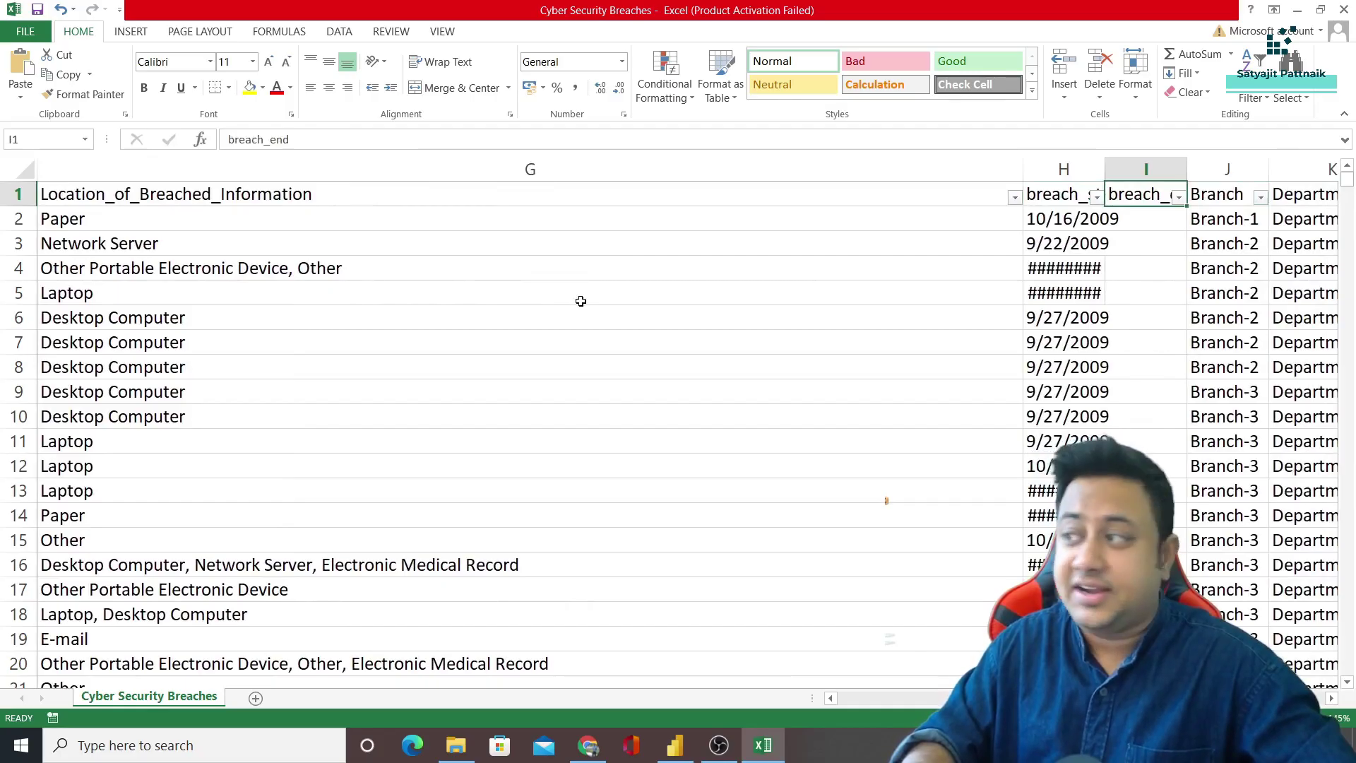
key(Right)
key(Right)
key(Right)
key(Right)
key(Right)
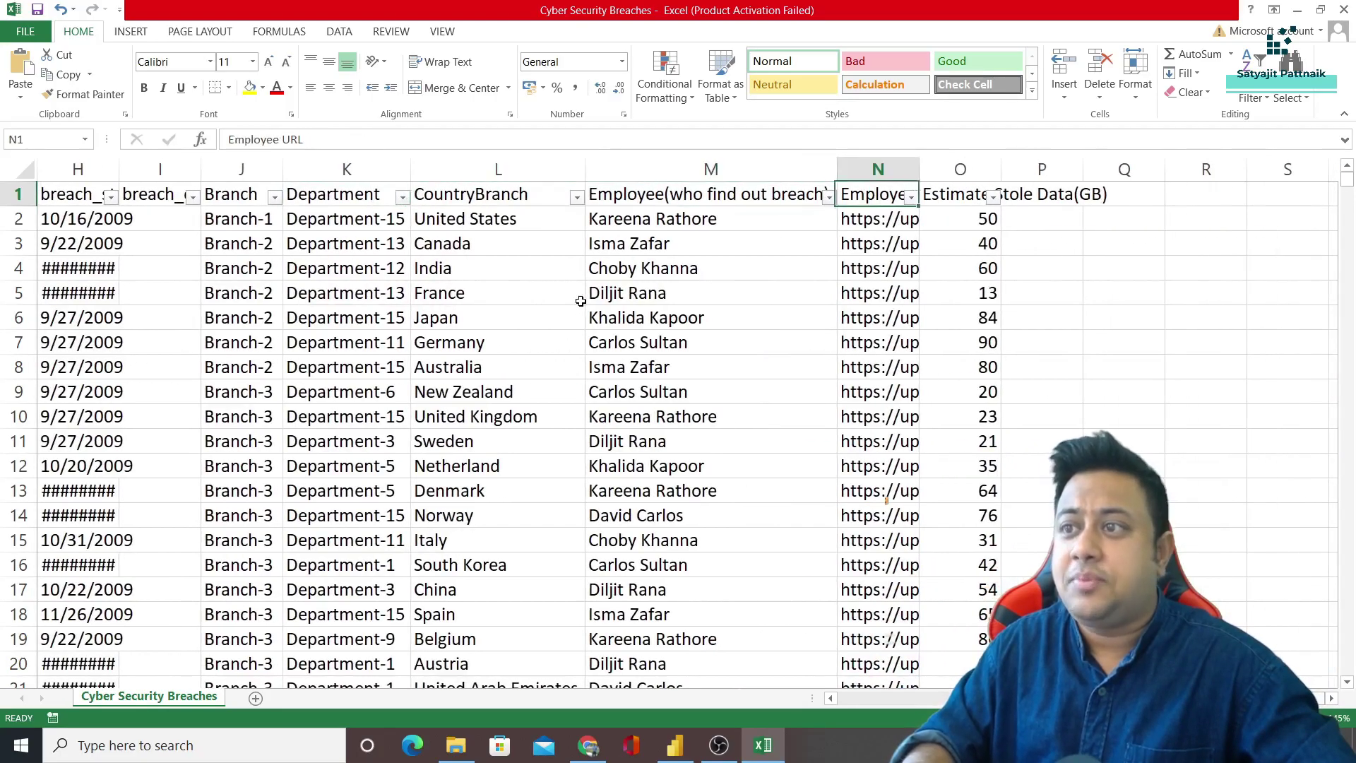
key(Left)
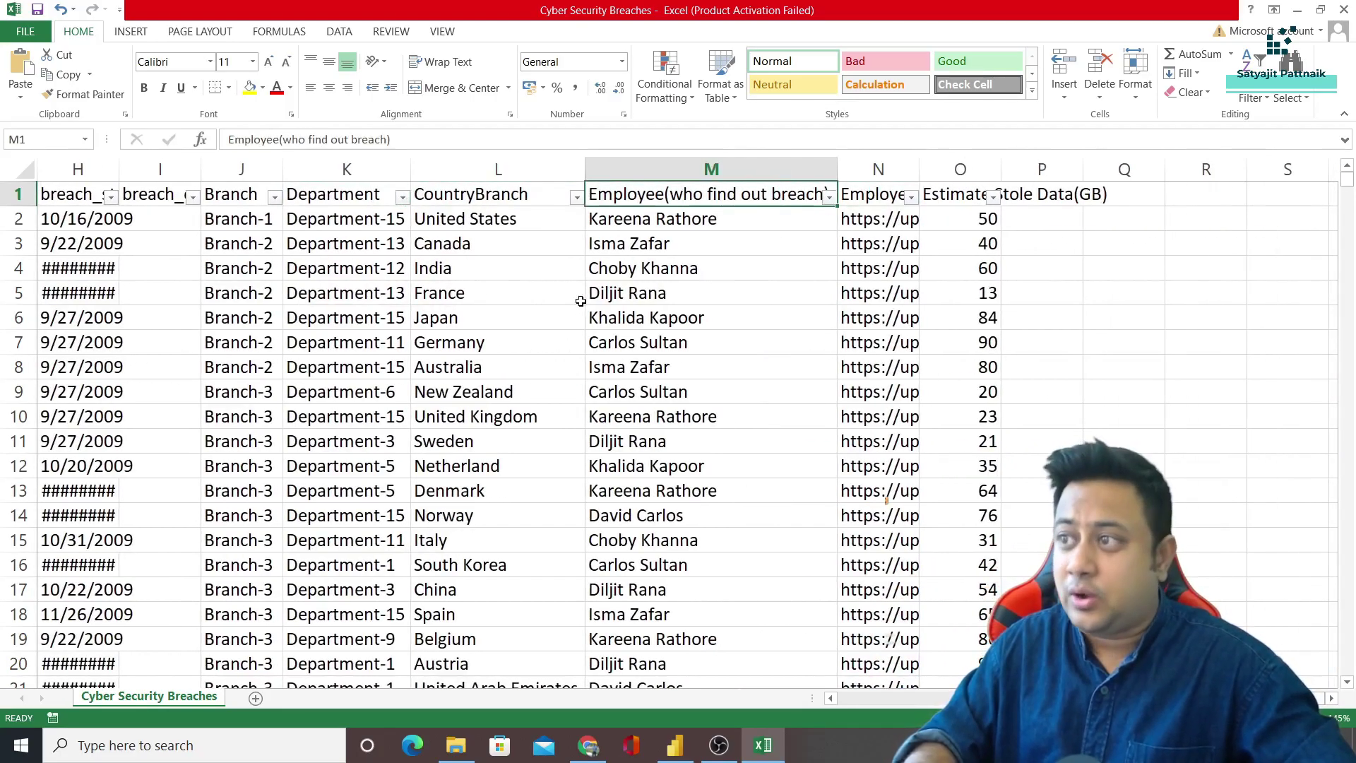
key(Right)
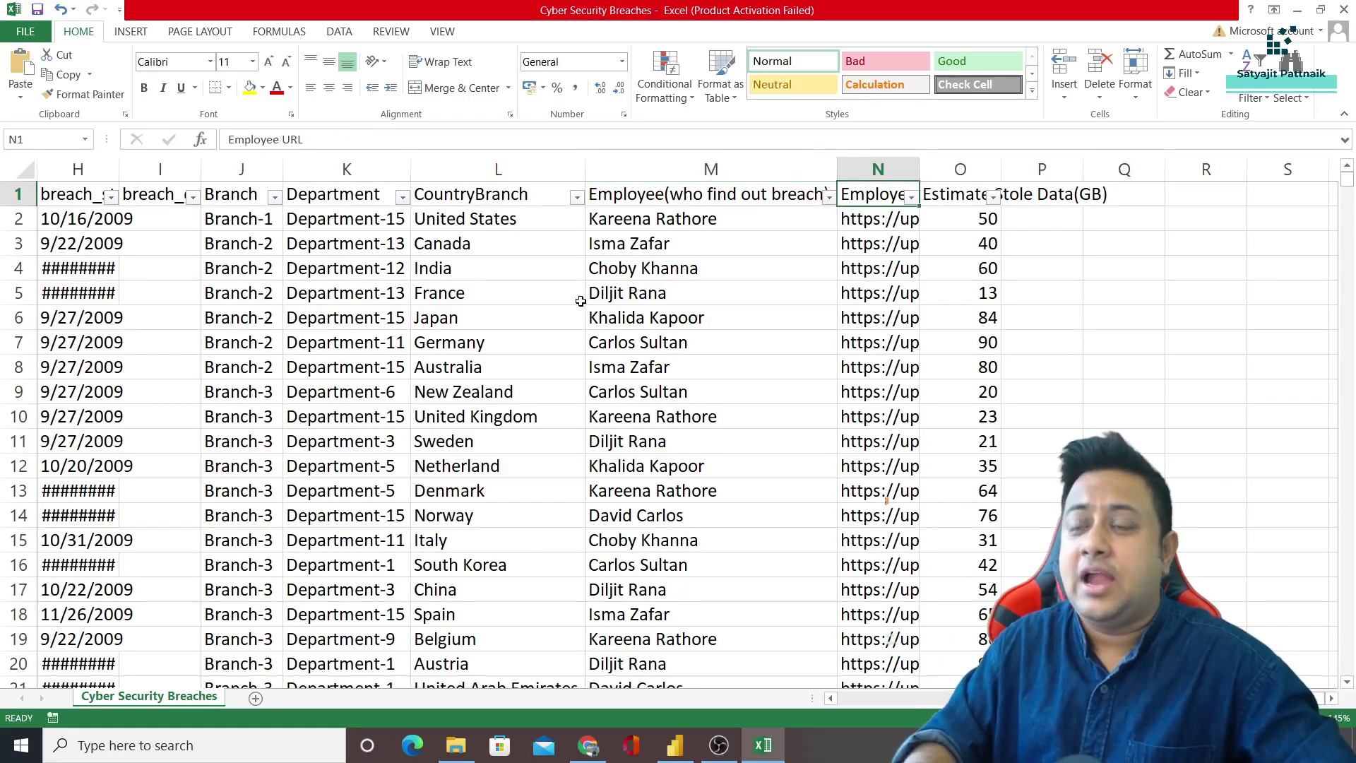
Step: Copy the first Employee URL link from cell N2 and open it in the web browser to view the image
key(Down)
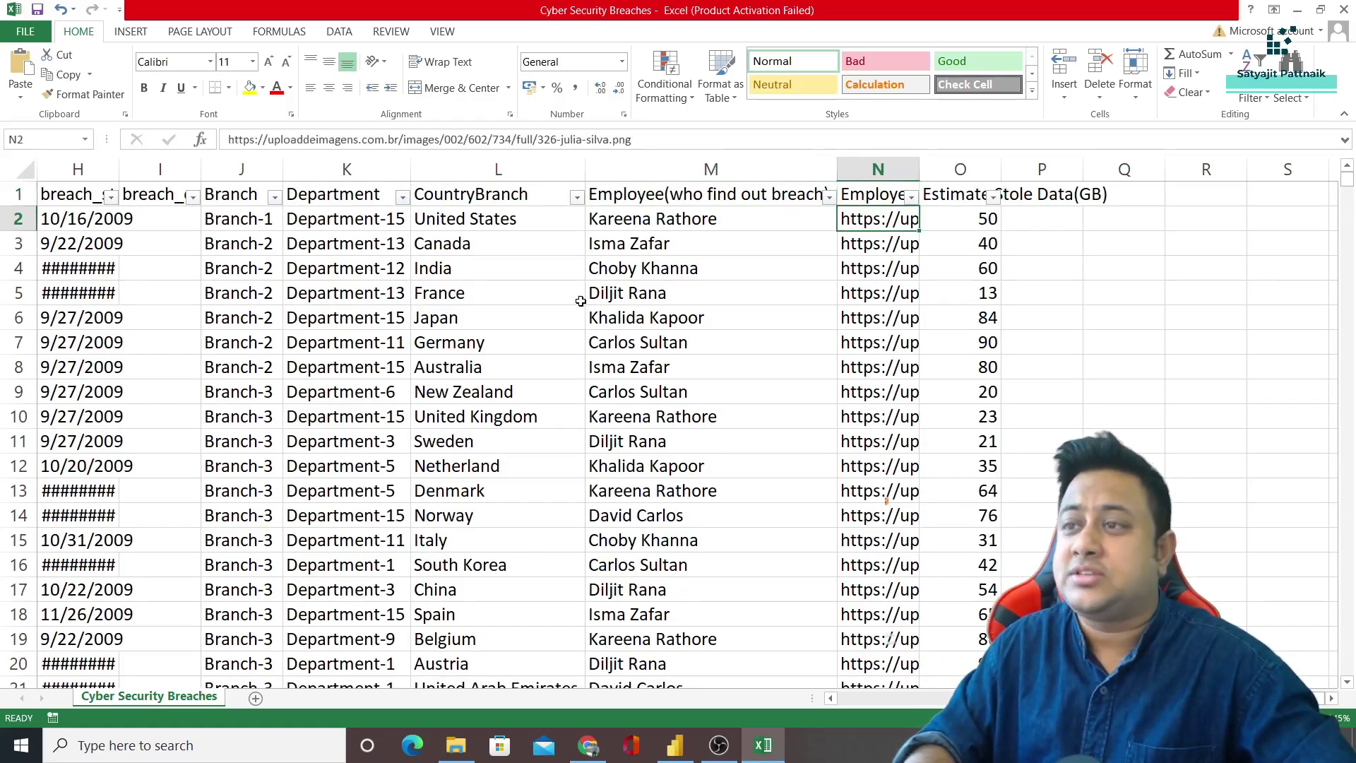
key(ctrl+c)
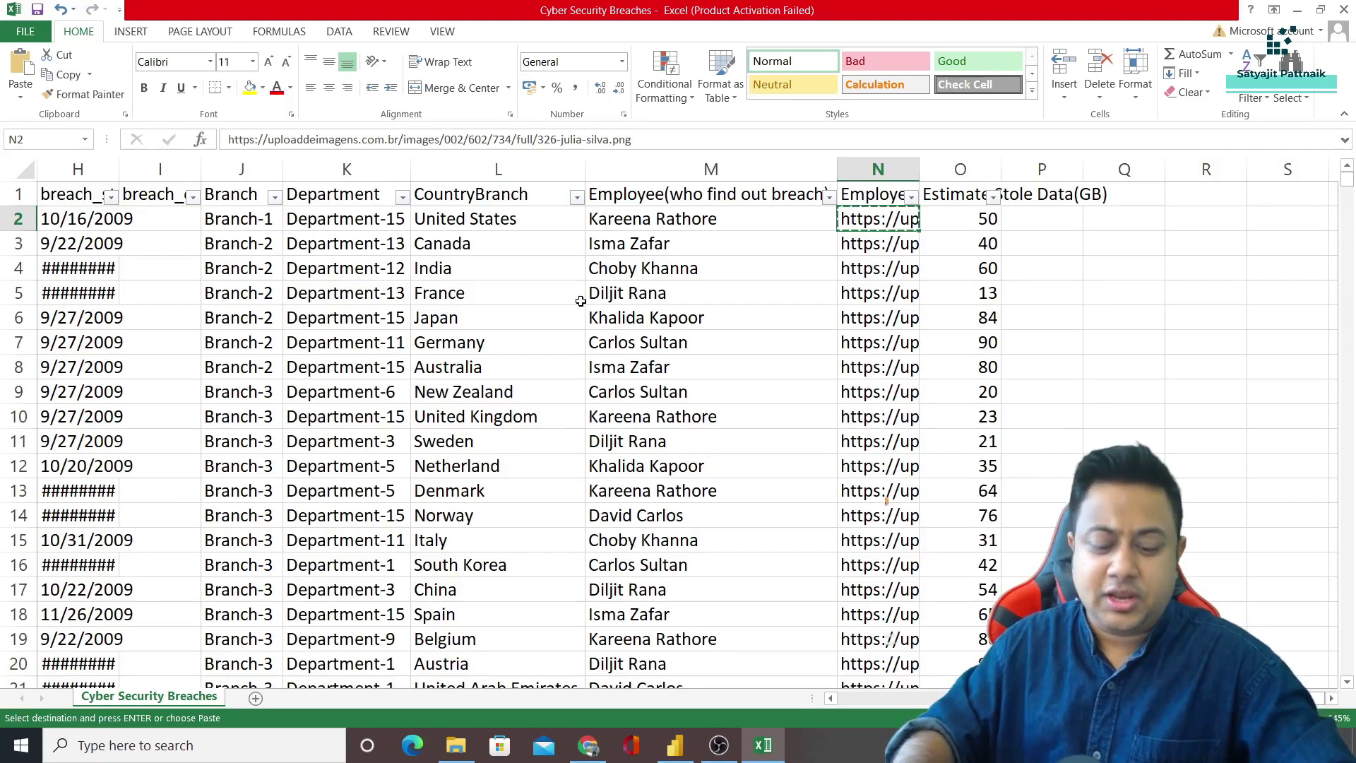
key(super+r)
key(ctrl+v)
key(Return)
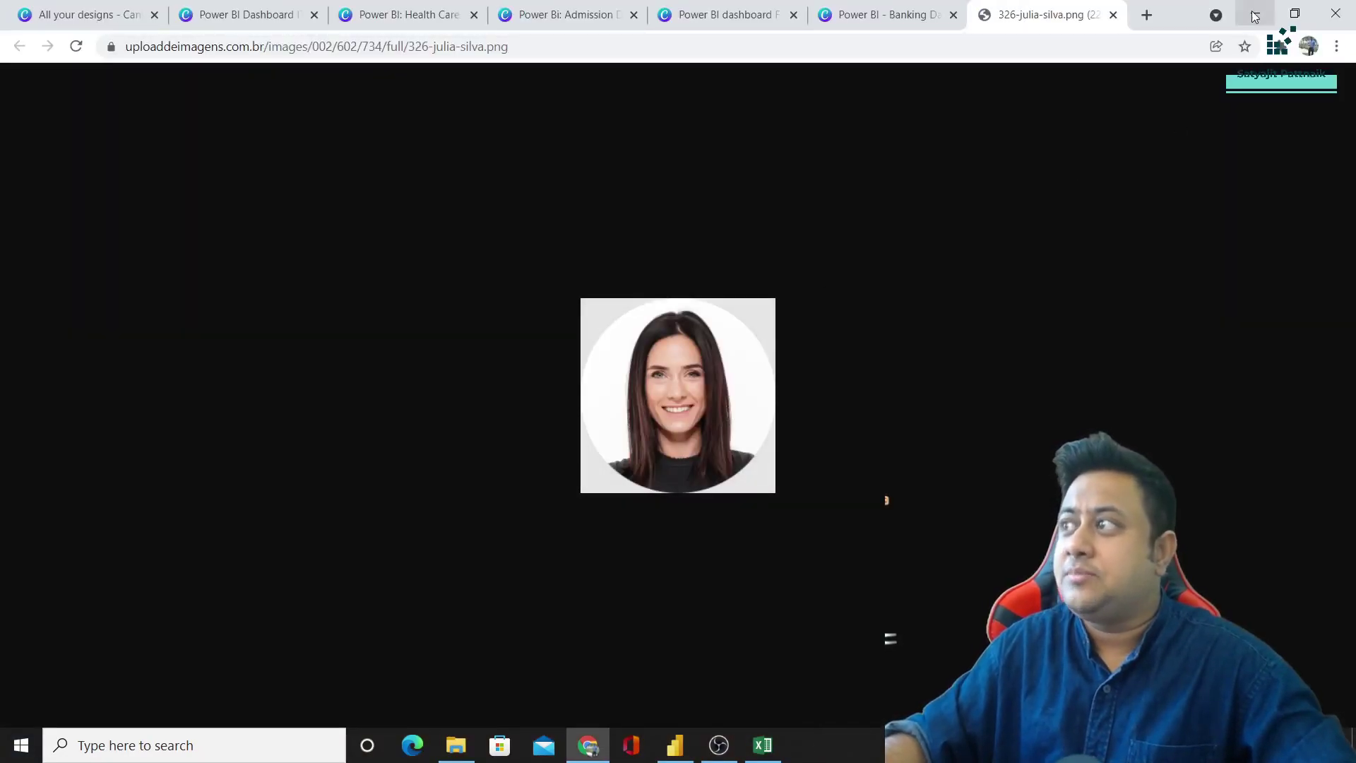
Step: Review the Estimate Stole Data(GB) column in the Excel workbook and the Home page of the Power BI report
key(alt+Tab)
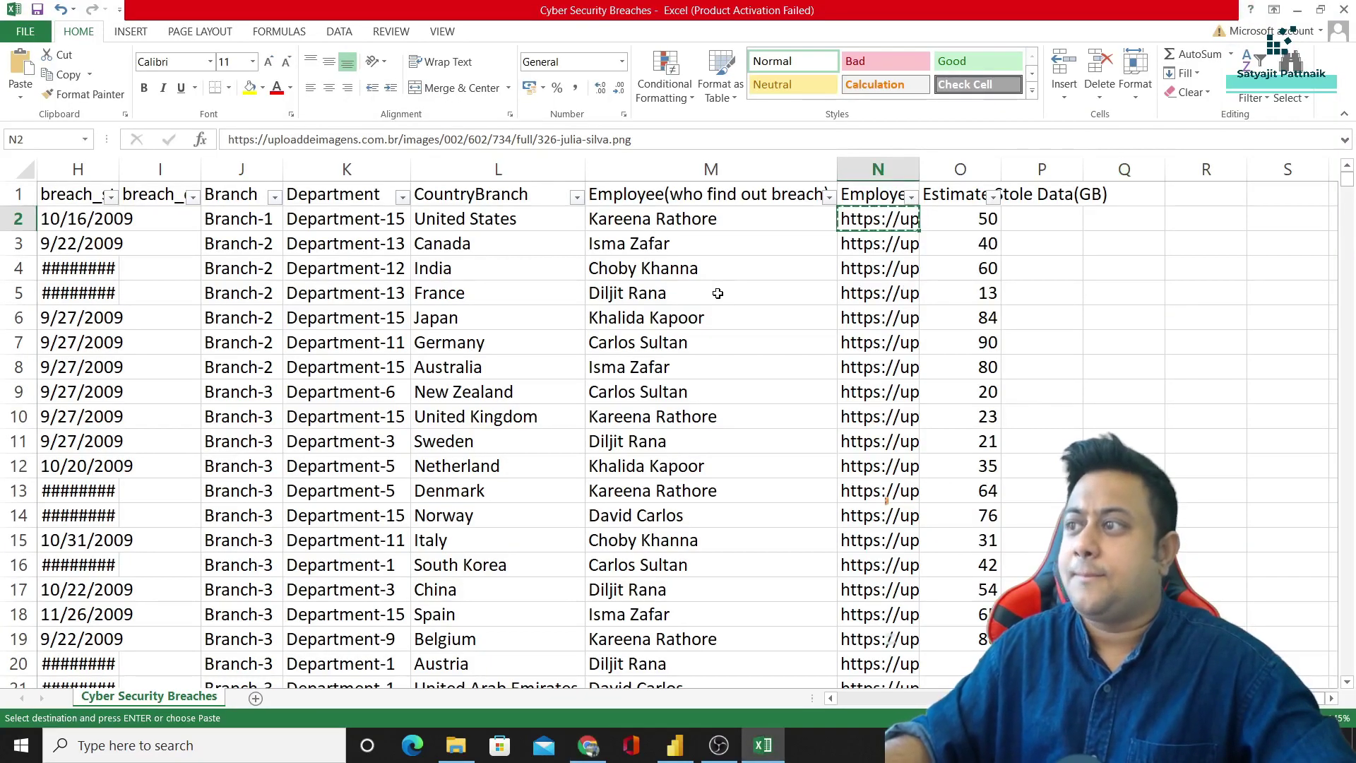
click(758, 235)
key(Up)
key(Right)
key(Right)
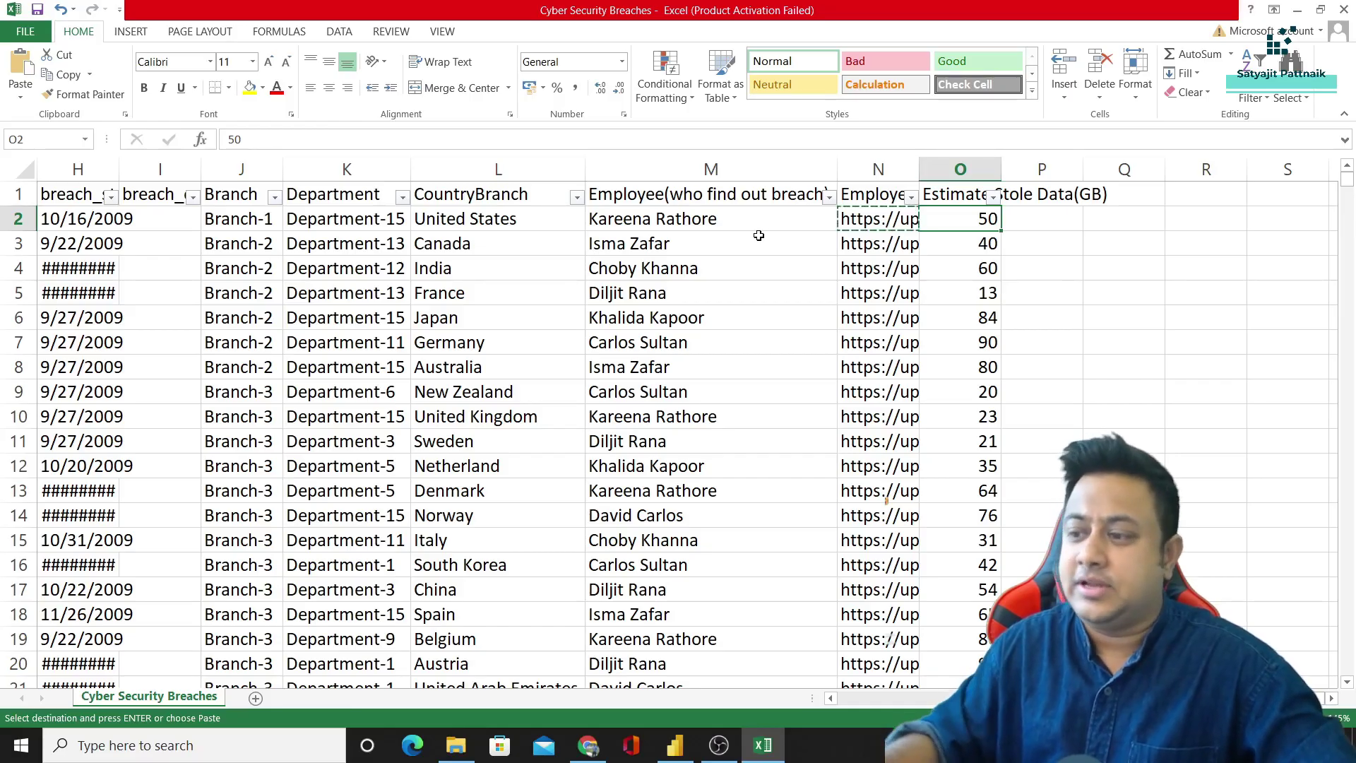
click(674, 751)
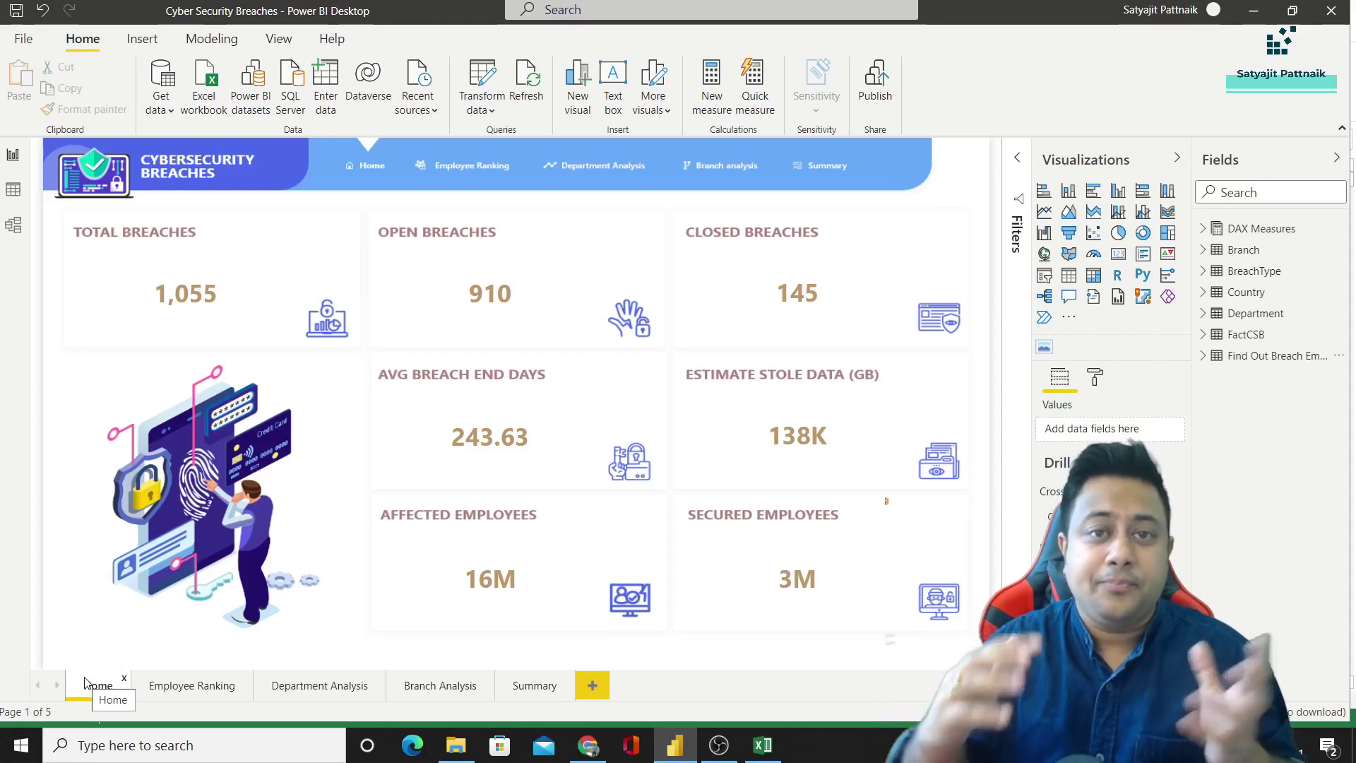
Step: Launch MySQL Workbench and open the Local instance MySQL80 connection
key(super)
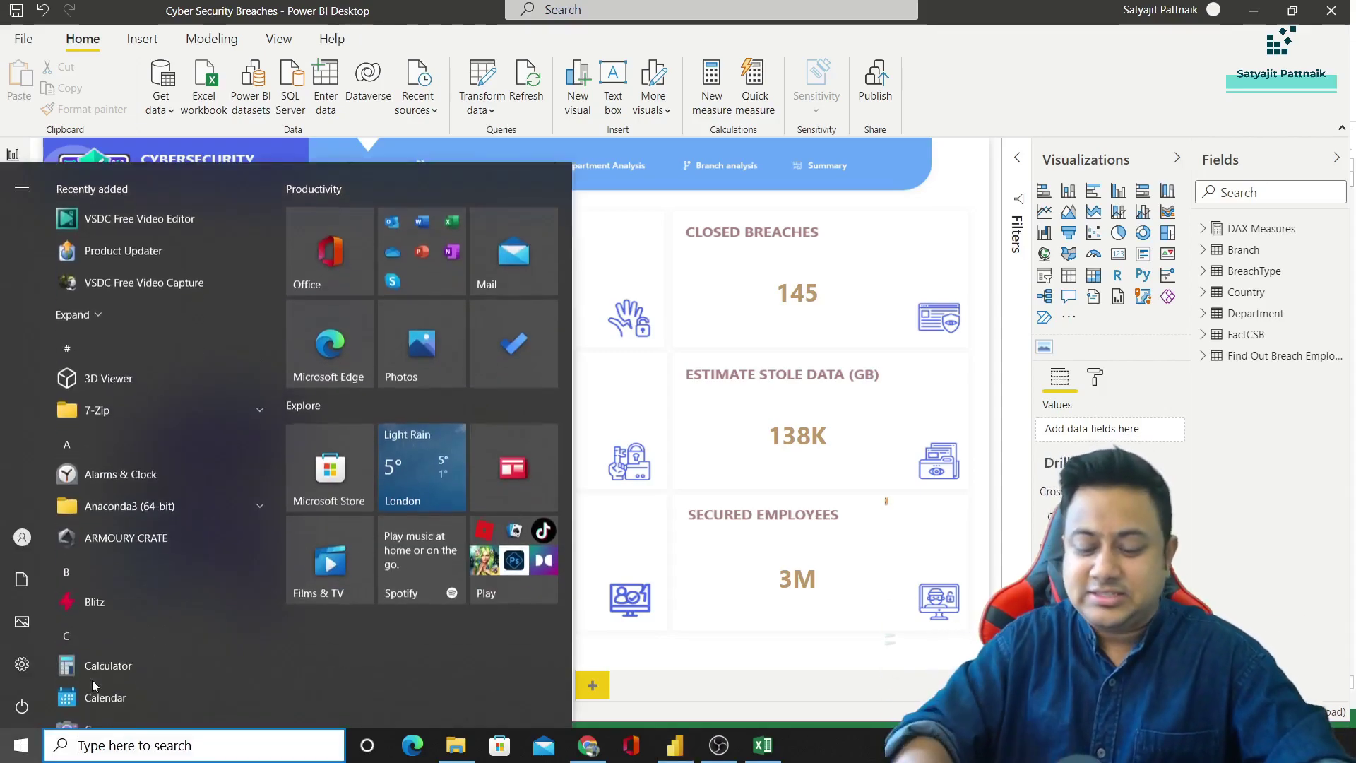
text(mysql)
key(Escape)
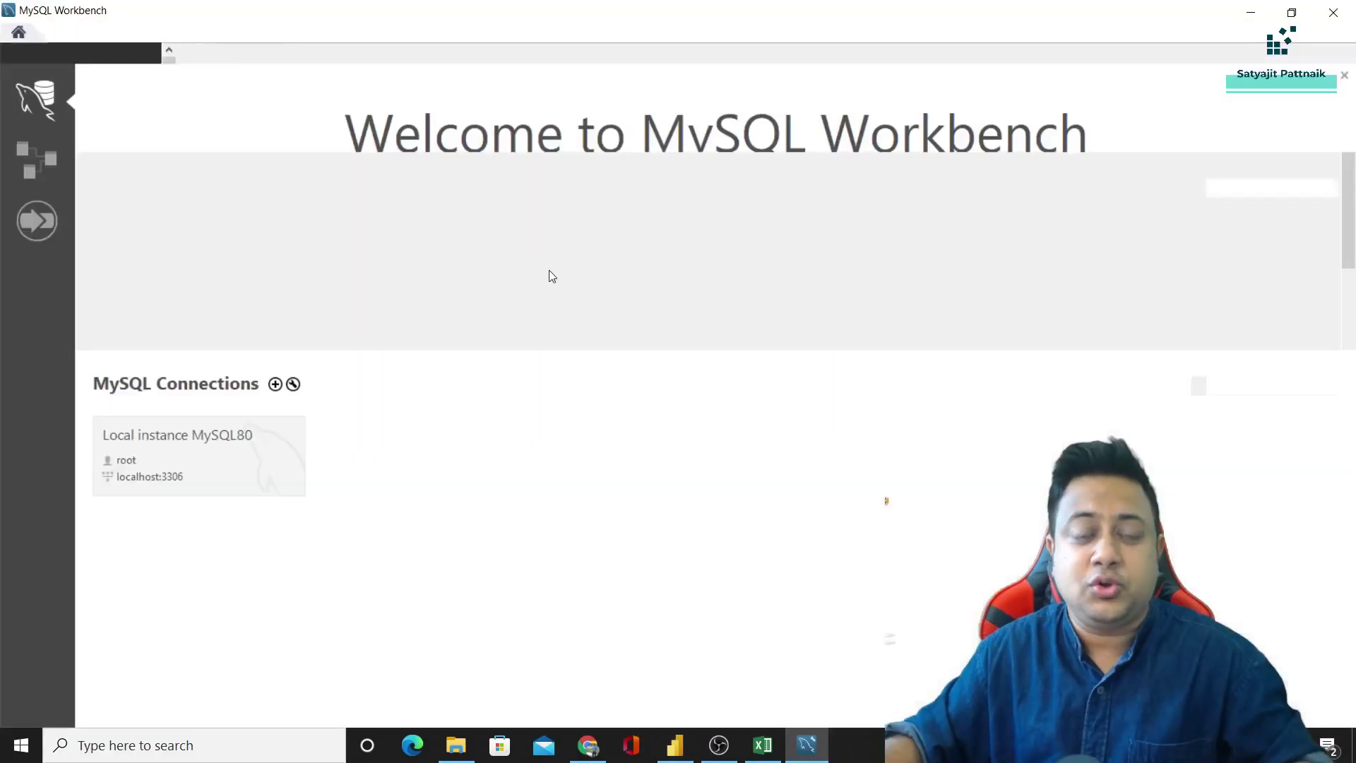
click(249, 450)
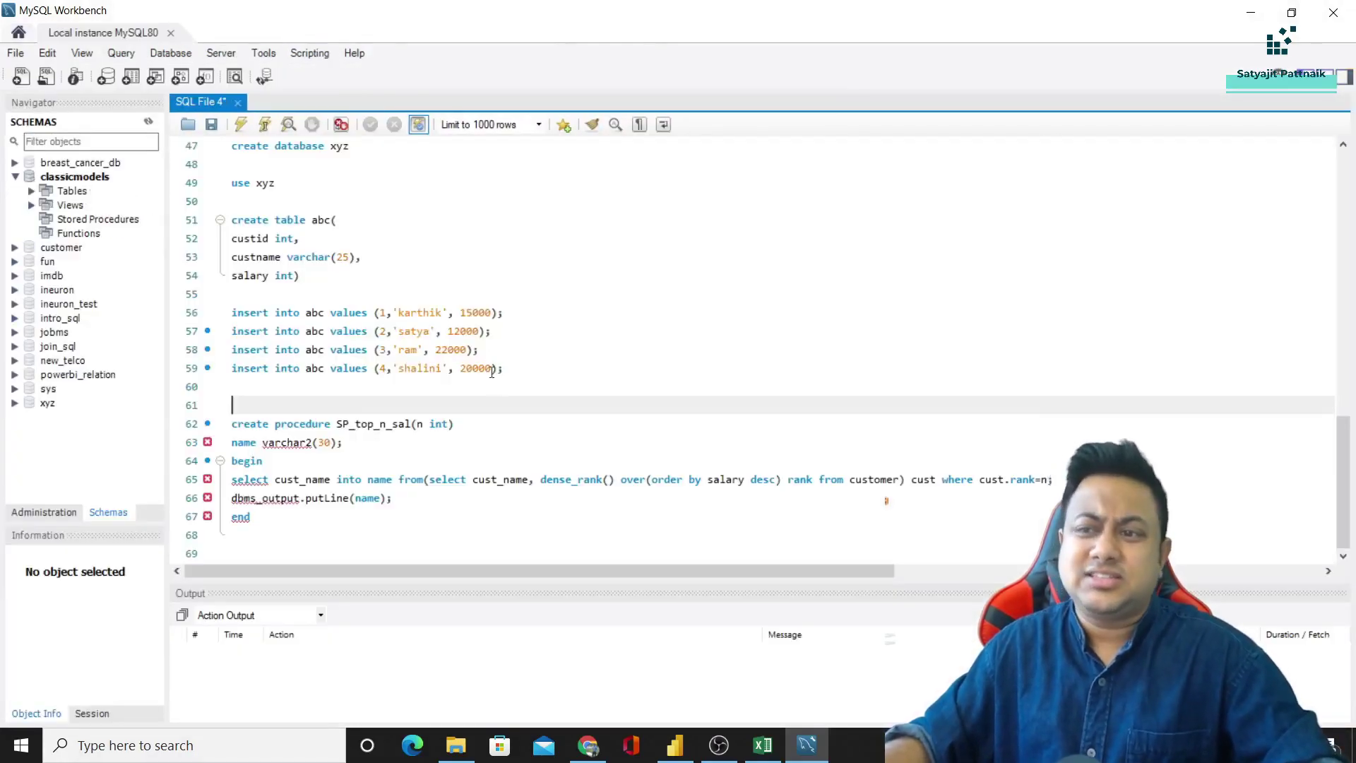
Step: Add a block of blank lines below the existing stored procedure code at the end of the SQL script
click(338, 535)
key(Return)
key(Return)
key(Return)
key(Return)
key(Return)
key(Return)
key(Return)
key(Return)
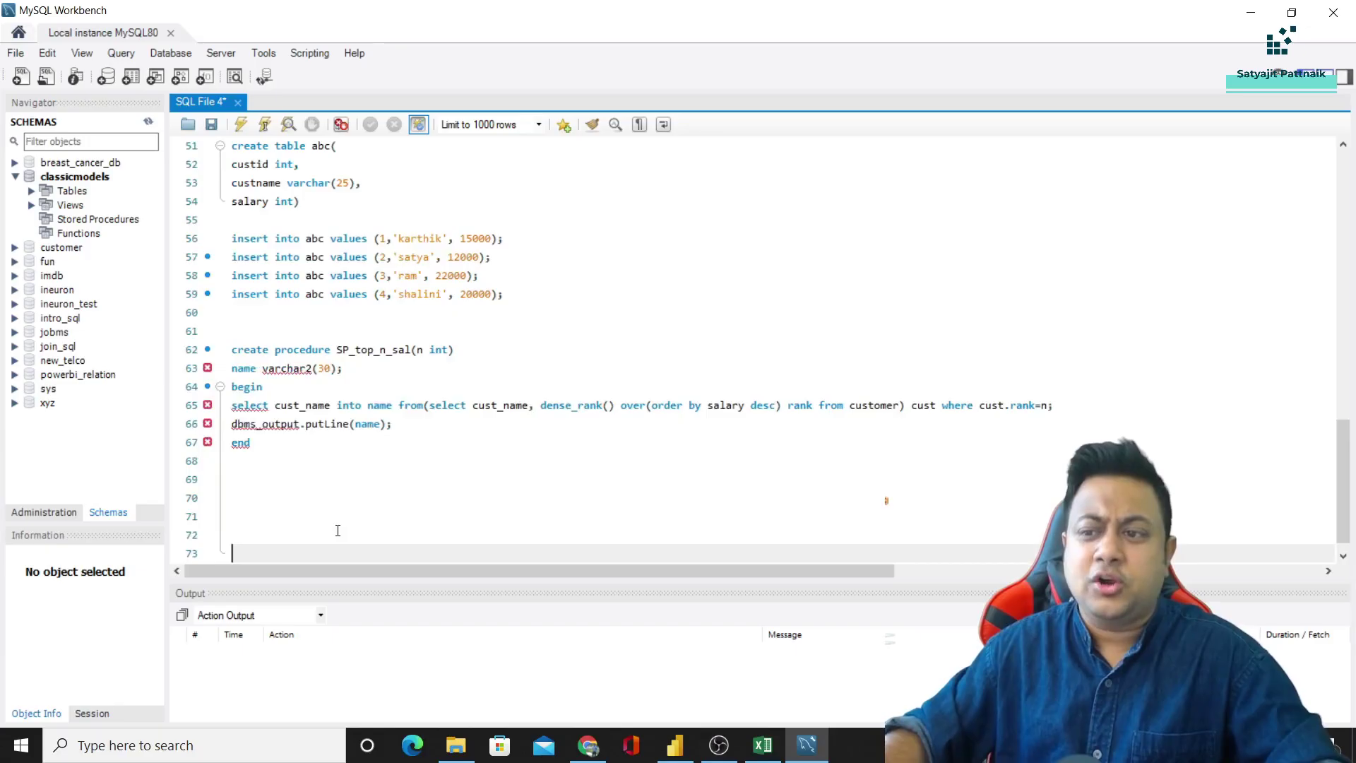
scroll(370, 466, up, 3)
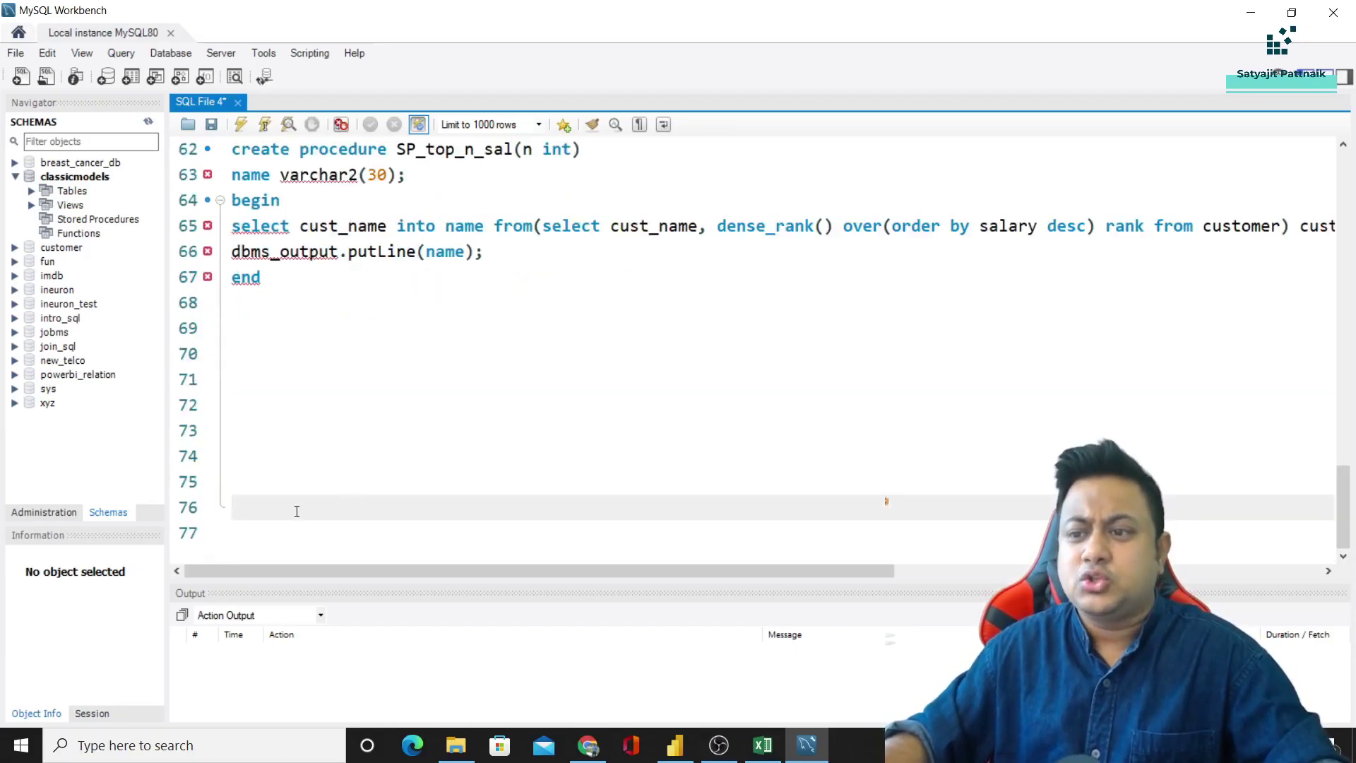
key(ctrl+Return)
key(Return)
key(Return)
key(Return)
key(Return)
key(Return)
key(Return)
key(Return)
key(Return)
key(Return)
key(Return)
key(Return)
key(Return)
key(Return)
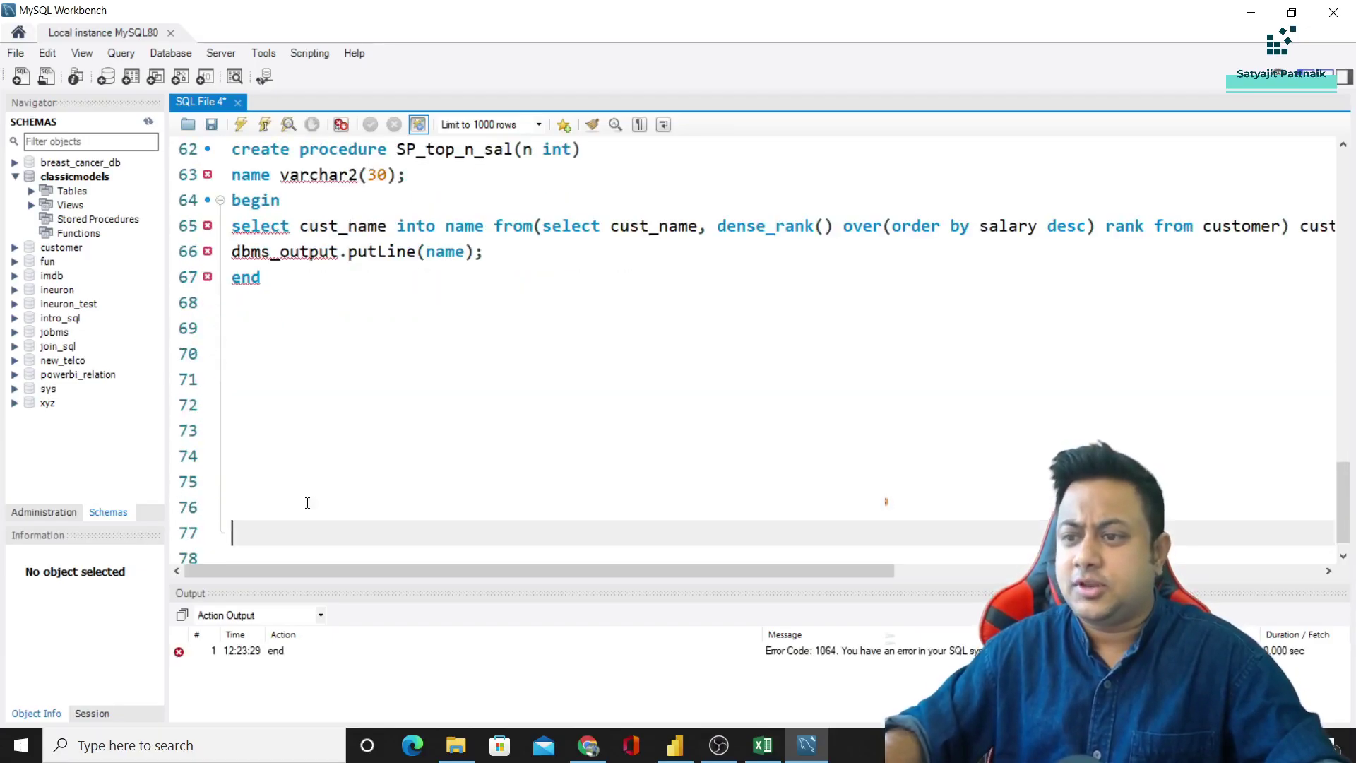
Step: Write the statement "create database cyber" on line 75 and execute only that statement
click(277, 182)
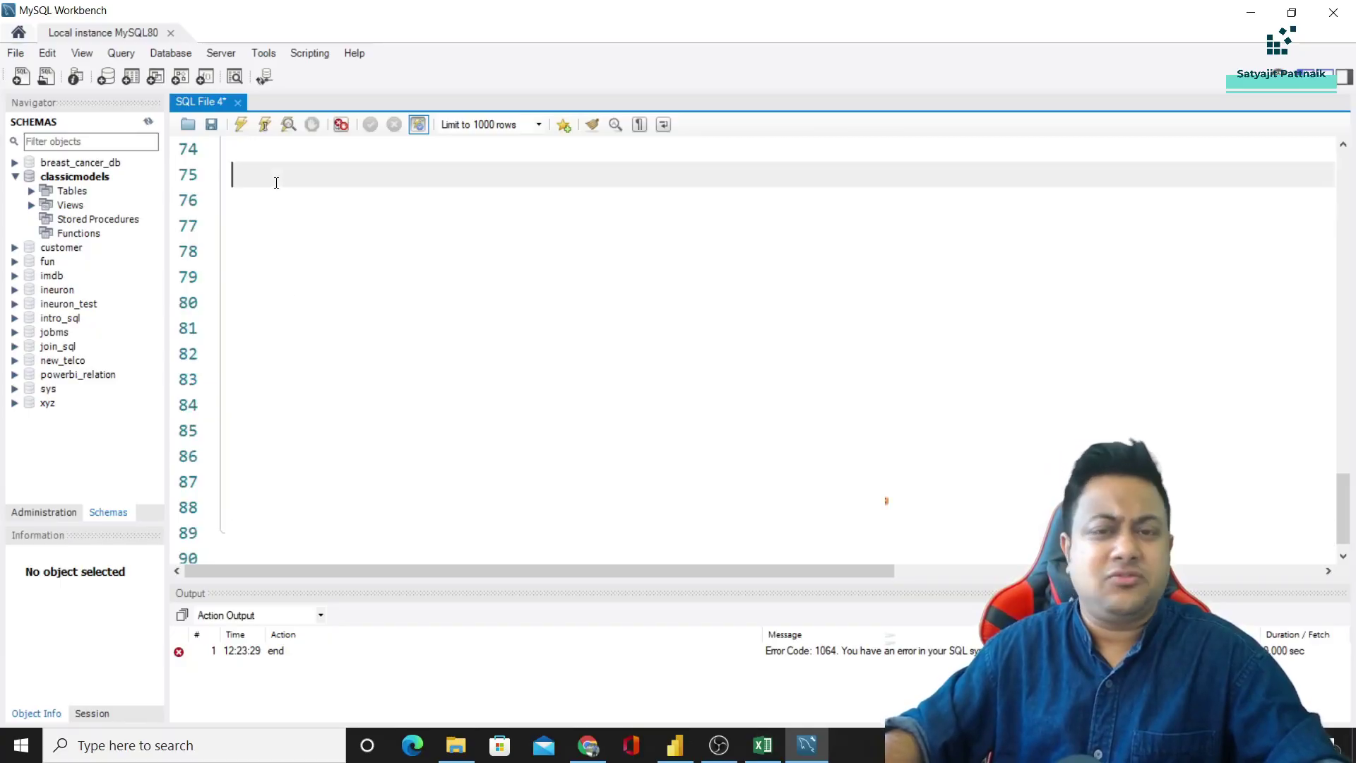
text(c)
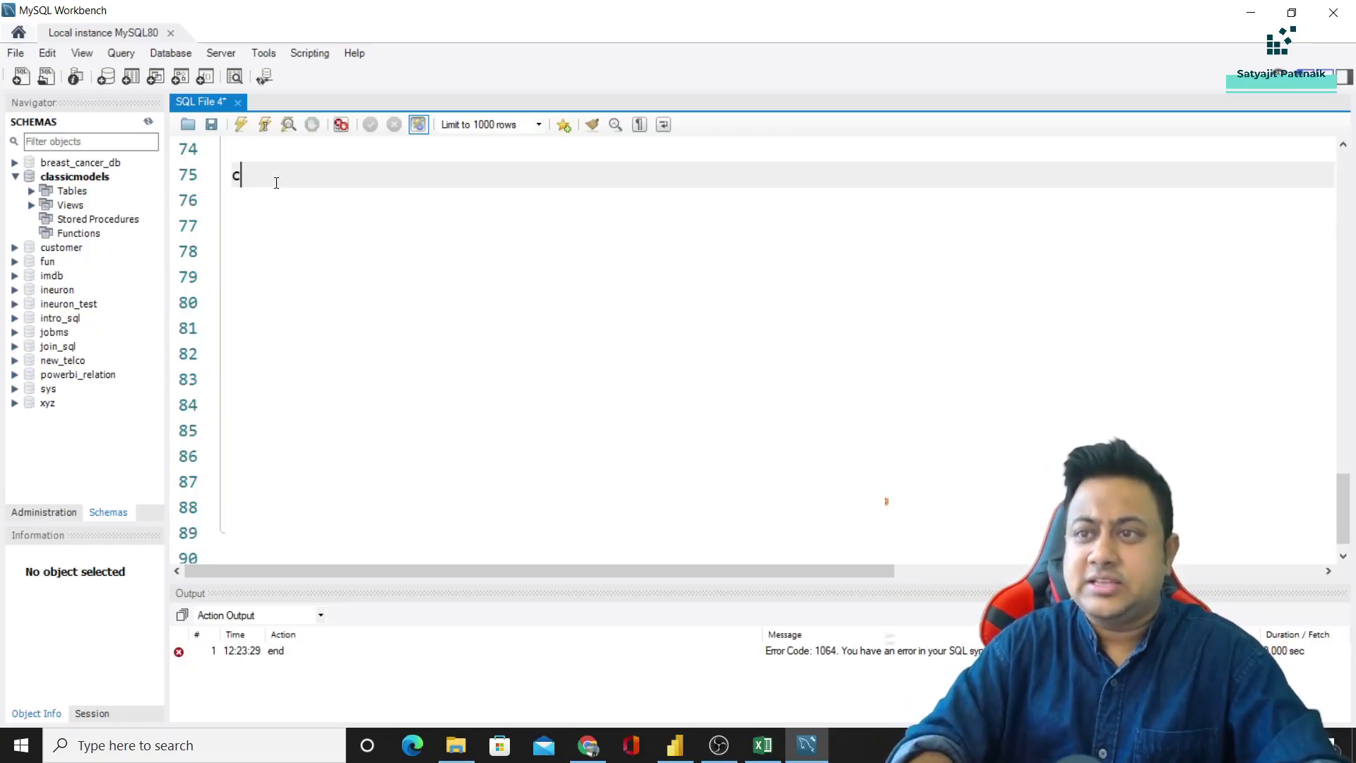
text(reate database)
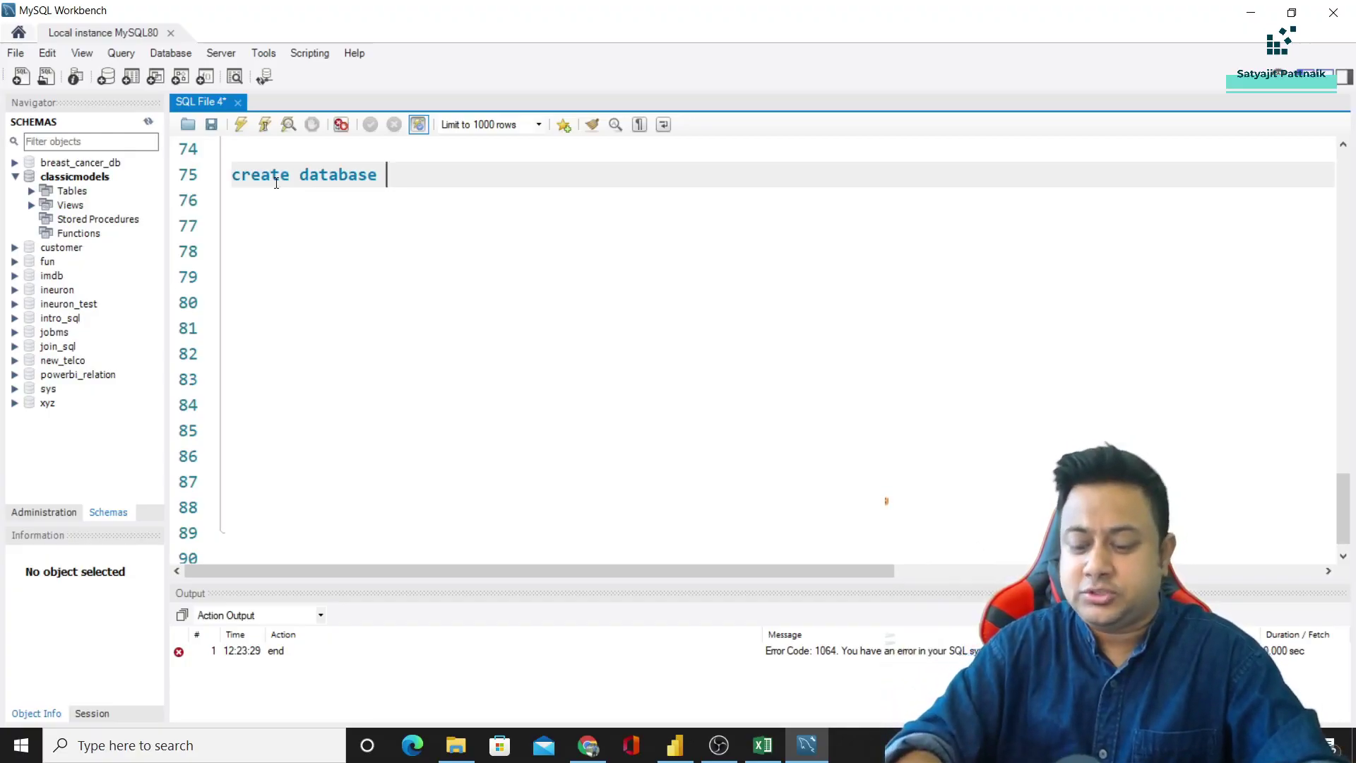
text(cyber)
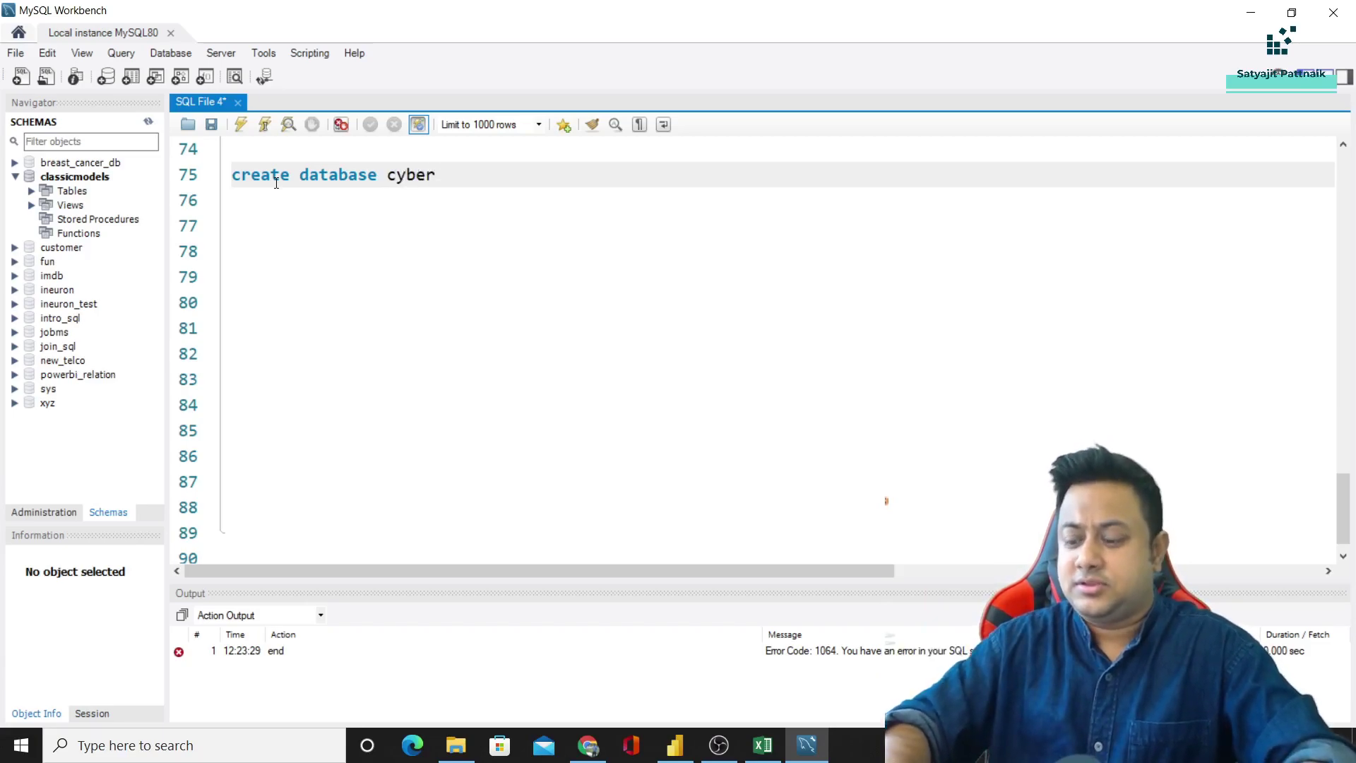
key(shift+Home)
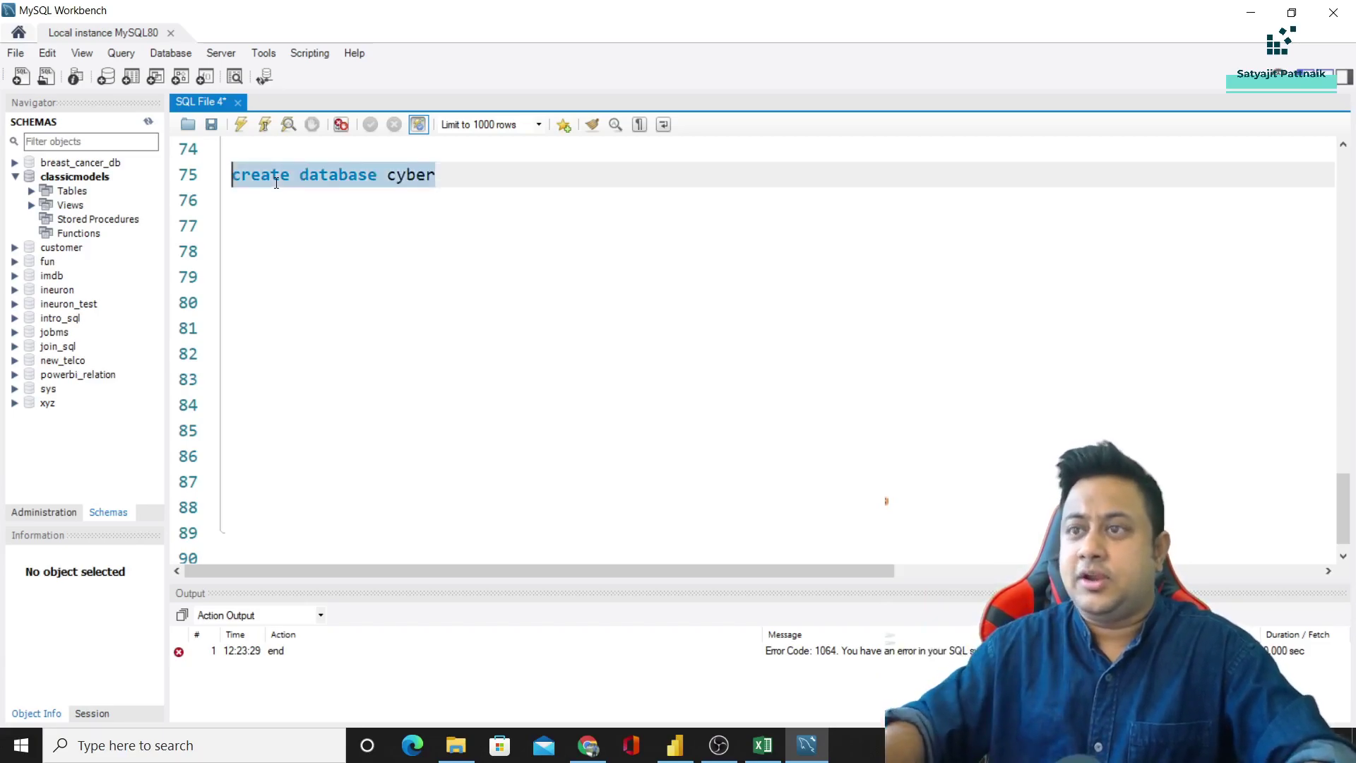
click(241, 124)
Step: Add the statement "use cyber" on line 77 and execute only that statement
click(467, 170)
key(Return)
key(Return)
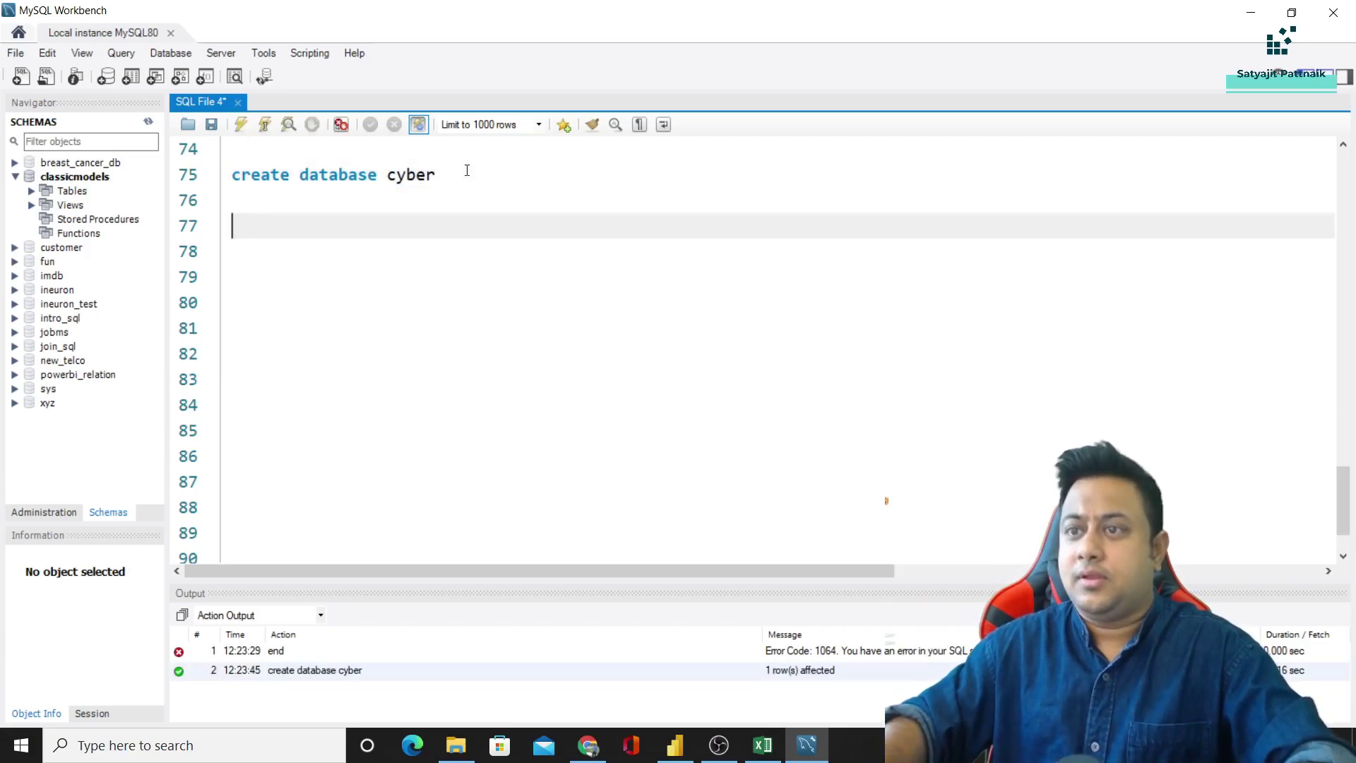
text(use cyber)
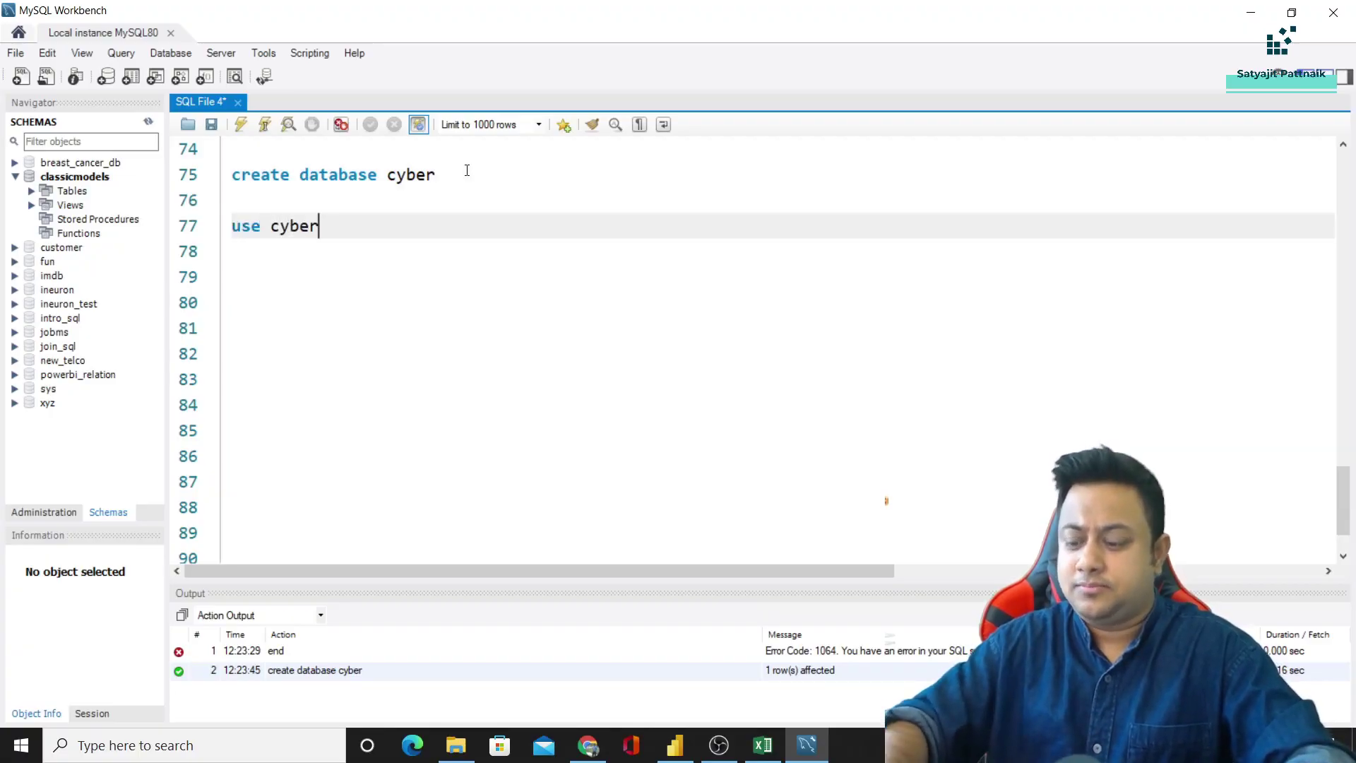
key(shift+Home)
click(240, 125)
Step: Add the statement "show tables" on line 79 and execute it to list the tables in the cyber database
scroll(367, 283, up, 1)
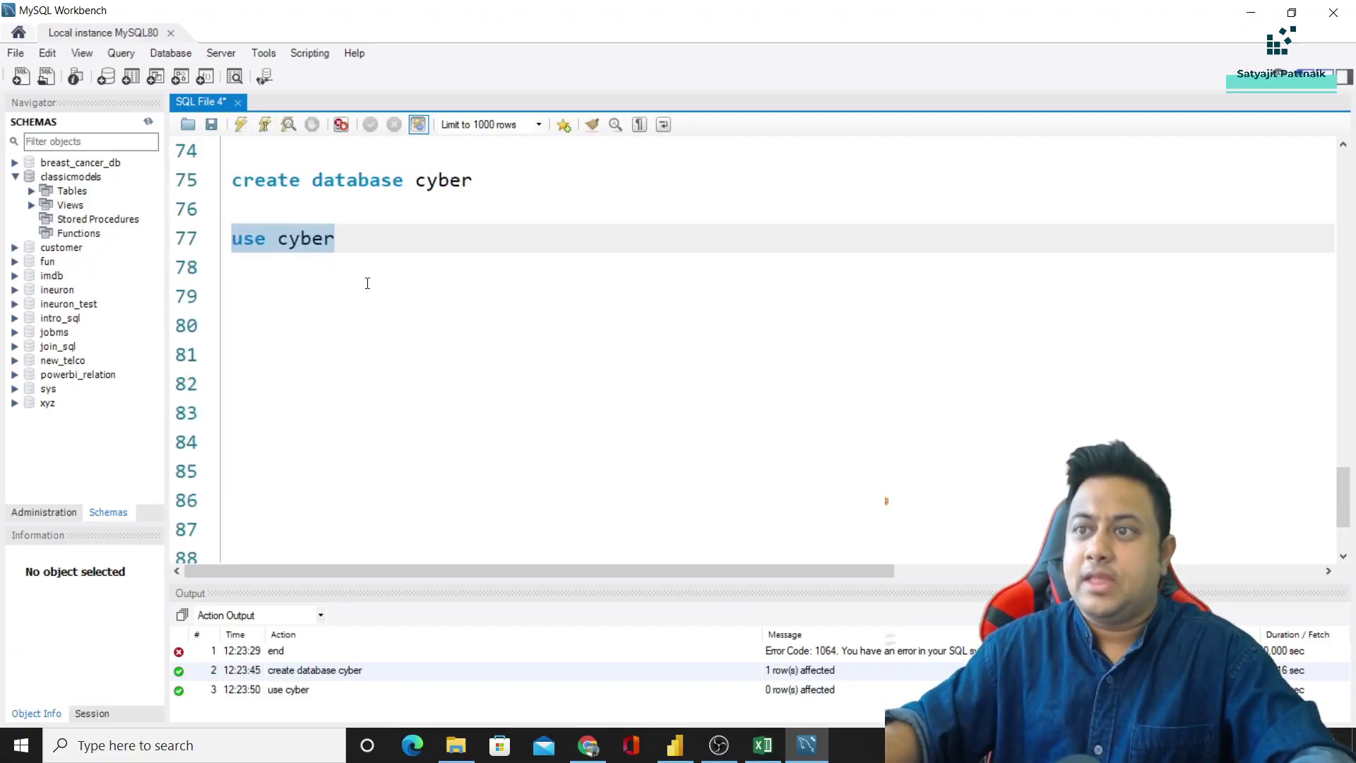
click(355, 255)
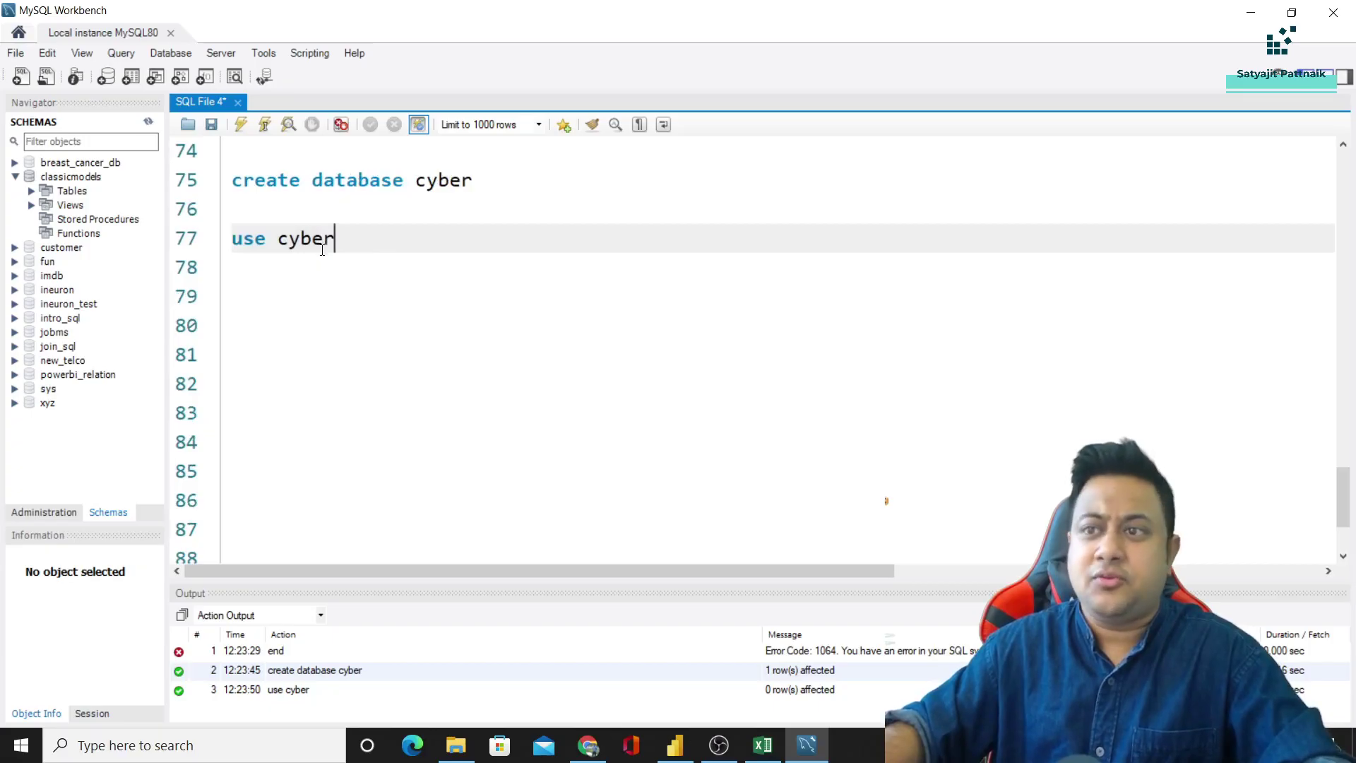
key(Return)
key(Return)
text(show tab)
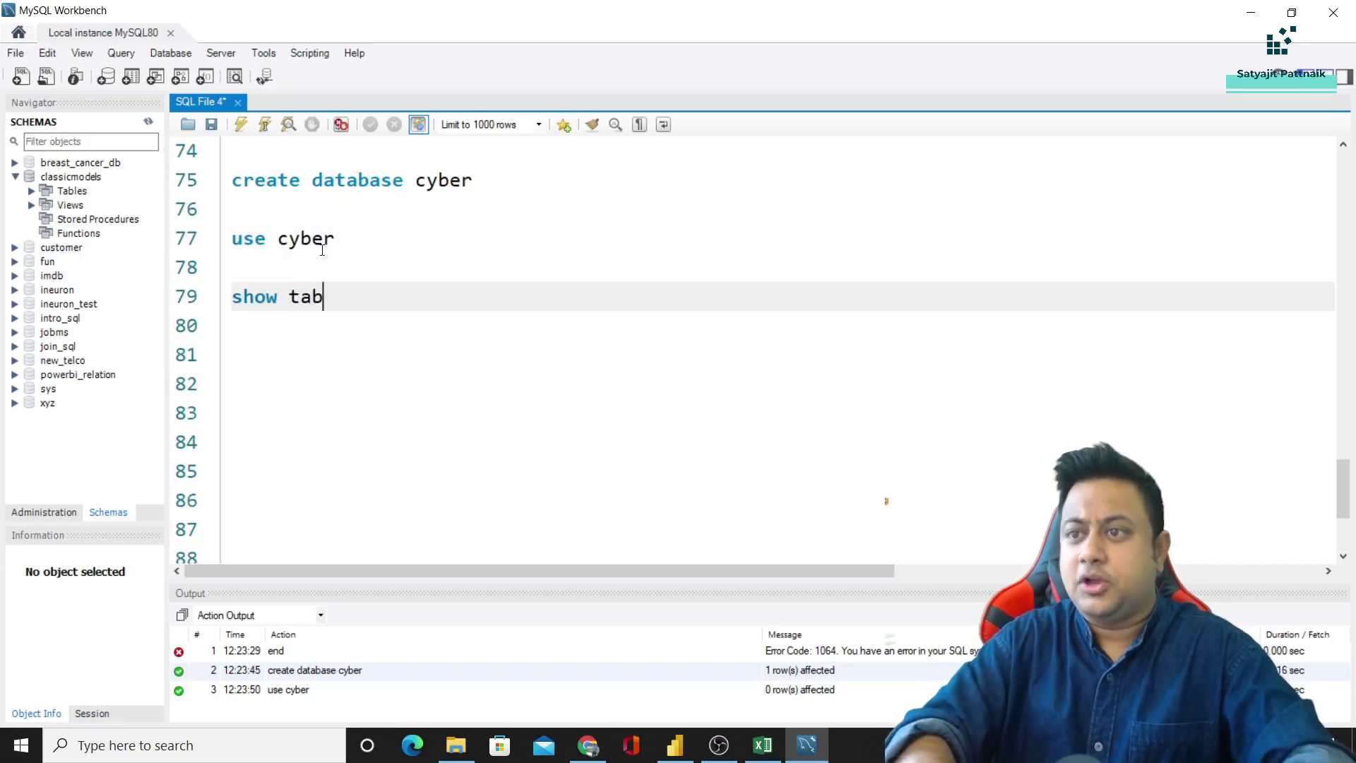
text(les)
key(shift+Home)
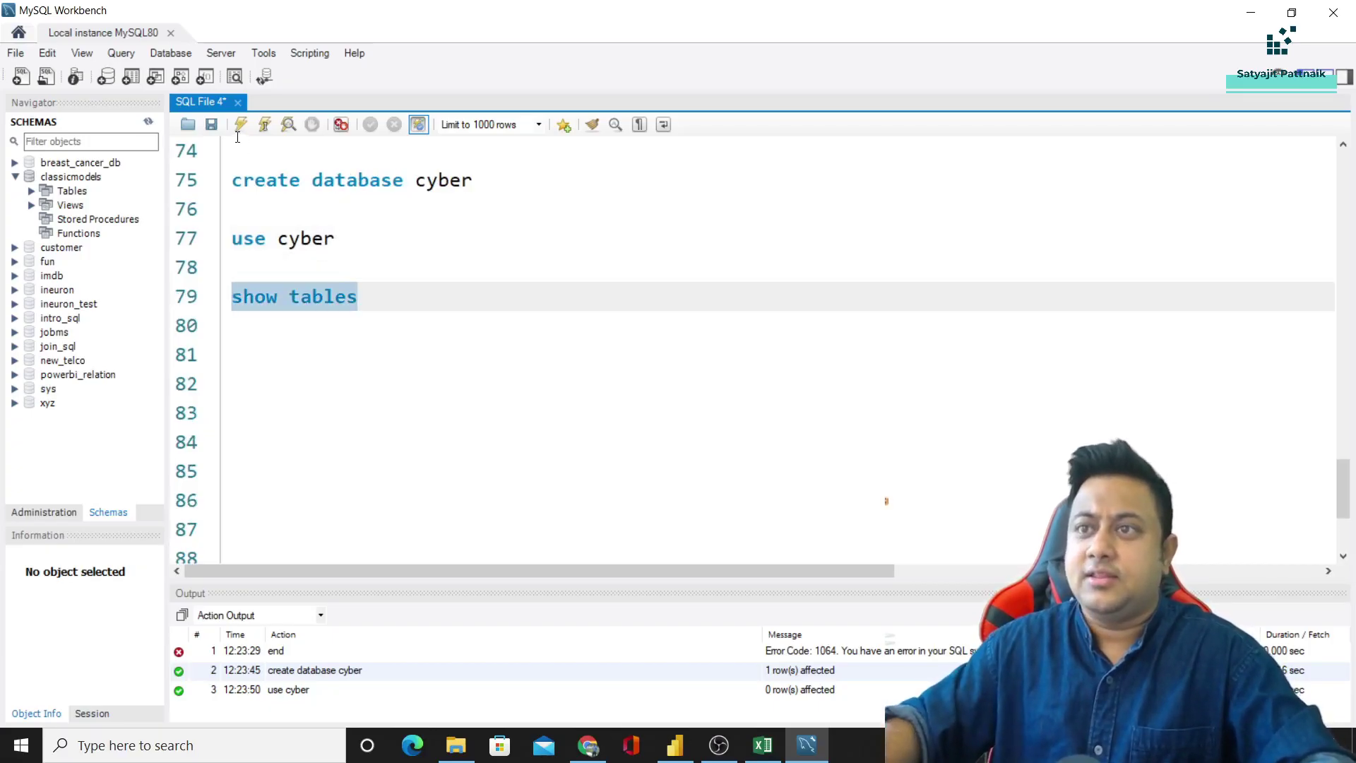
click(240, 125)
click(381, 294)
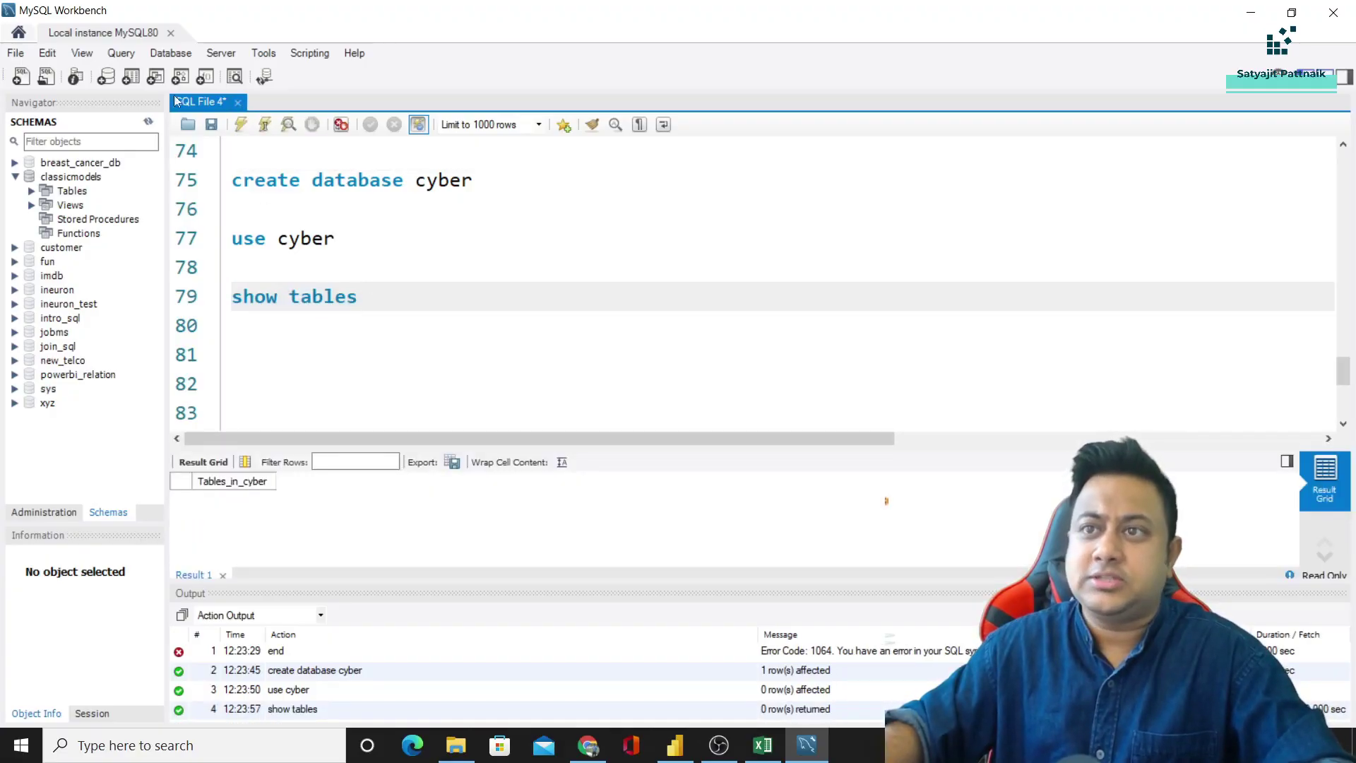
Step: Refresh the schema list and start the Table Data Import Wizard for the tables of the cyber schema
click(148, 122)
right_click(59, 261)
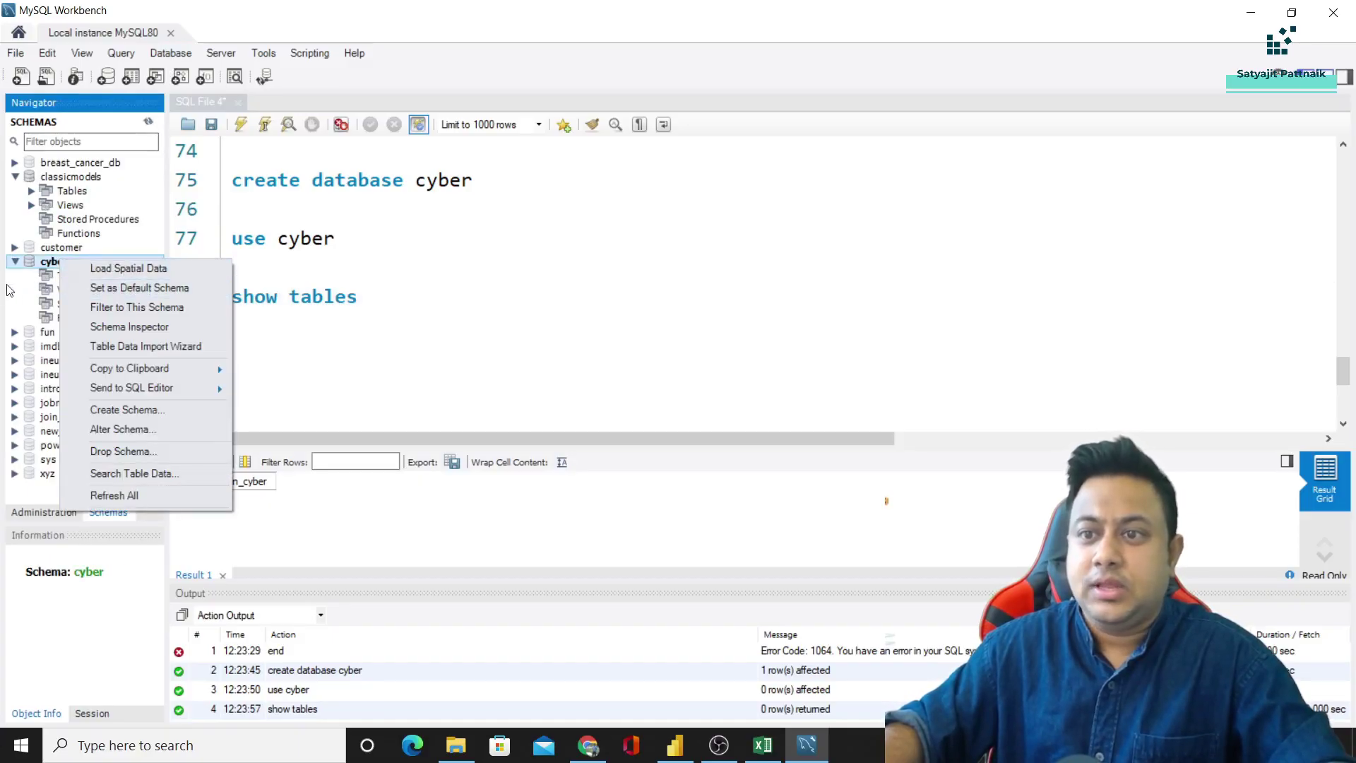
click(64, 275)
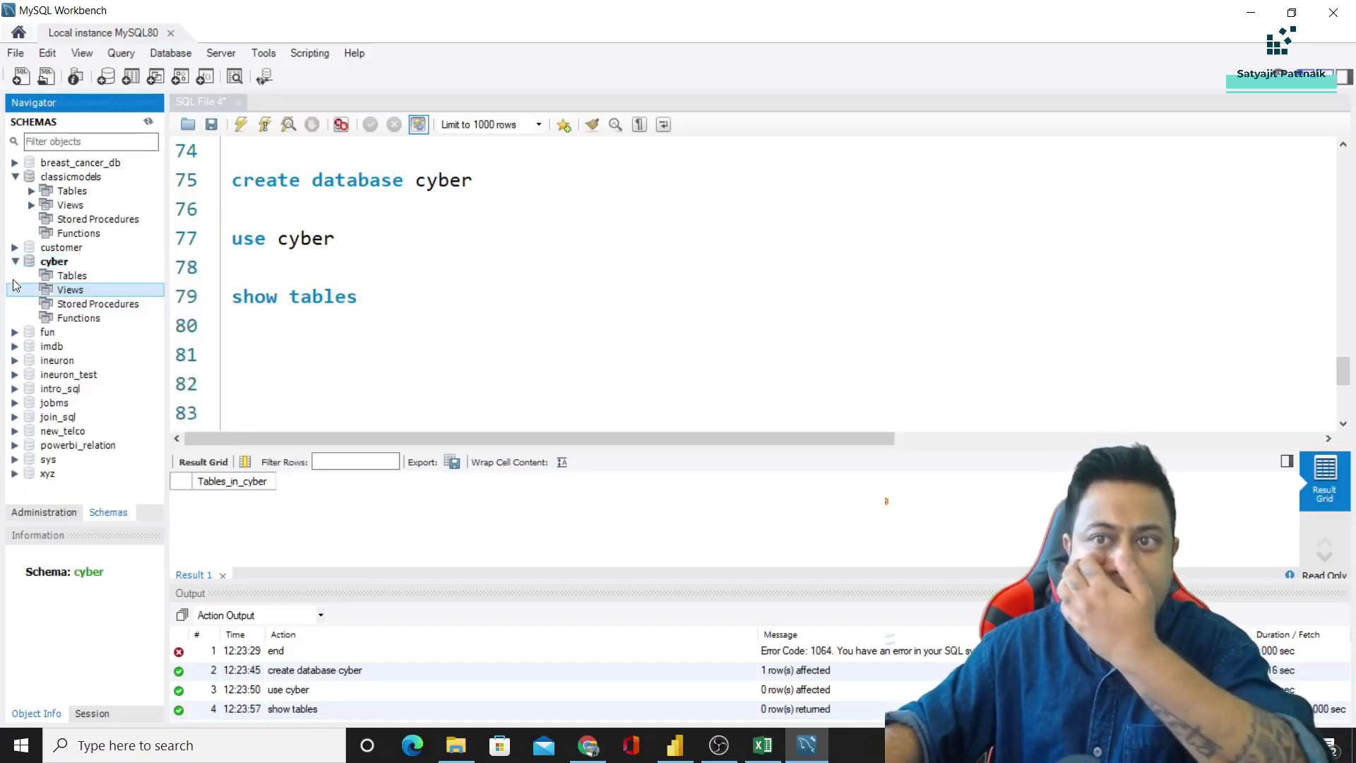
right_click(65, 275)
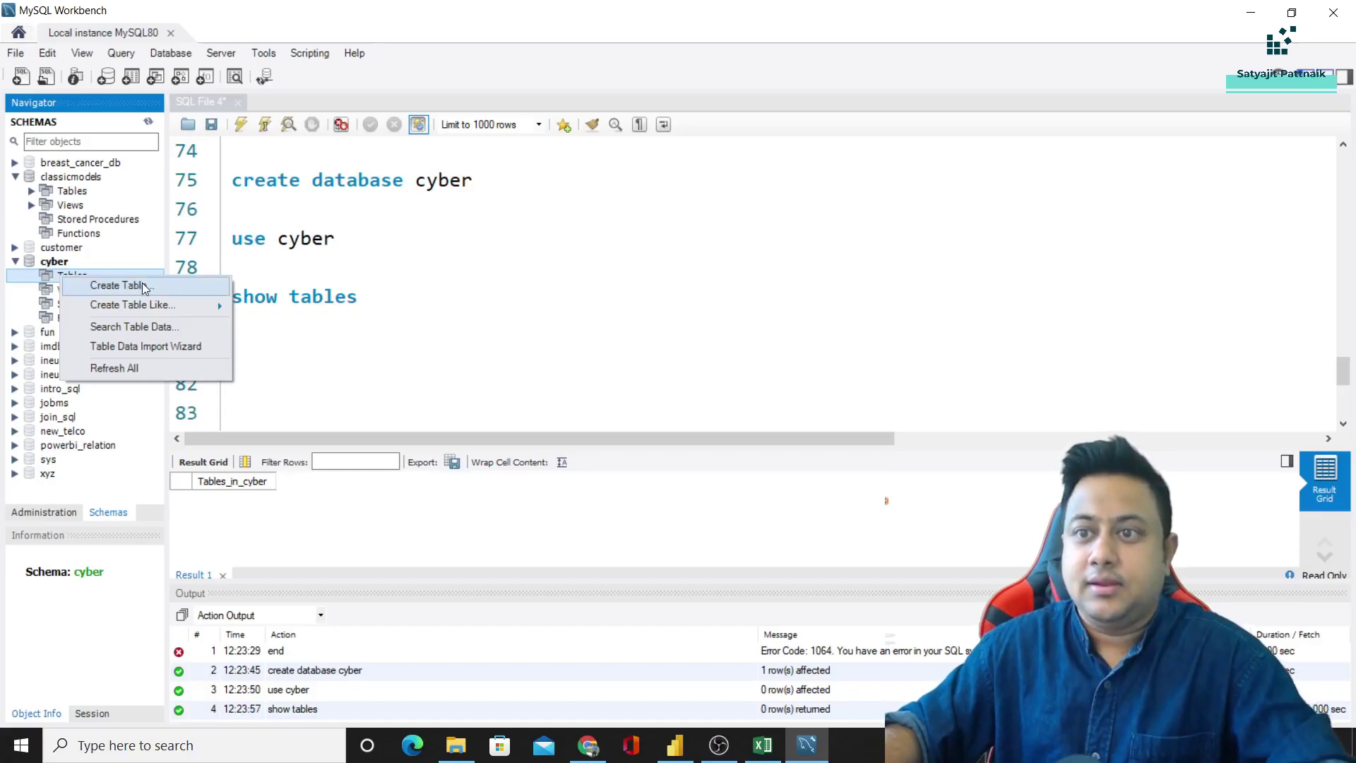
click(146, 346)
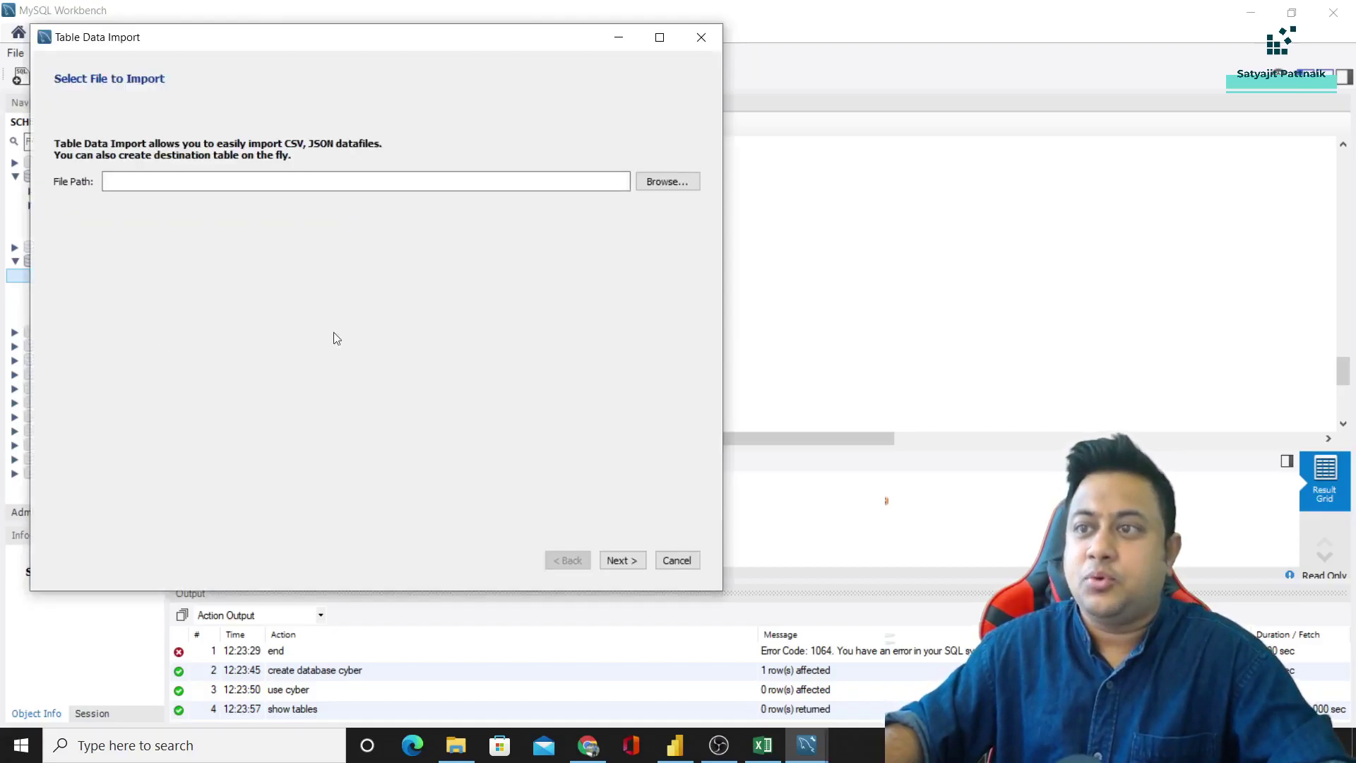
Step: Choose Cyber Security Breaches.csv from C:\Power BI Projects\CyberScecurityBreaches as the import file and continue to the destination settings
click(650, 187)
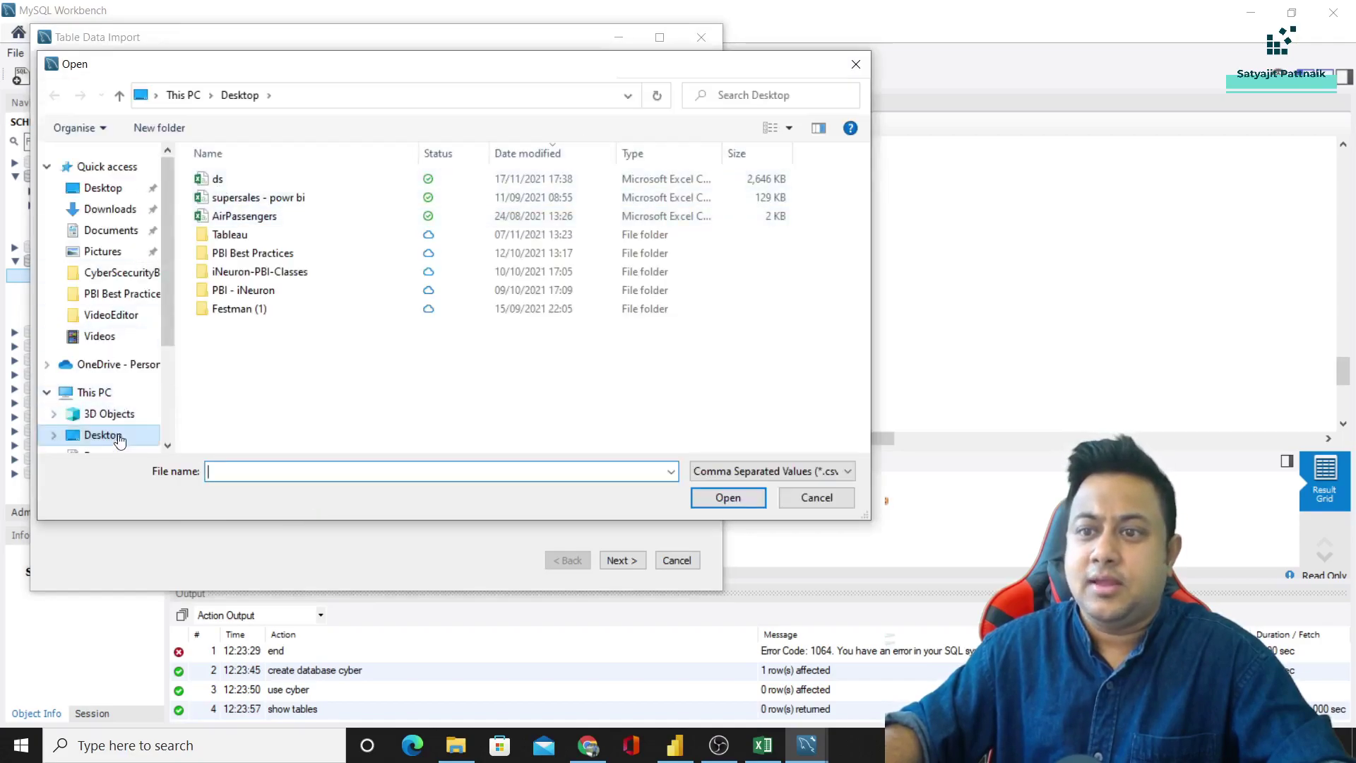
click(109, 400)
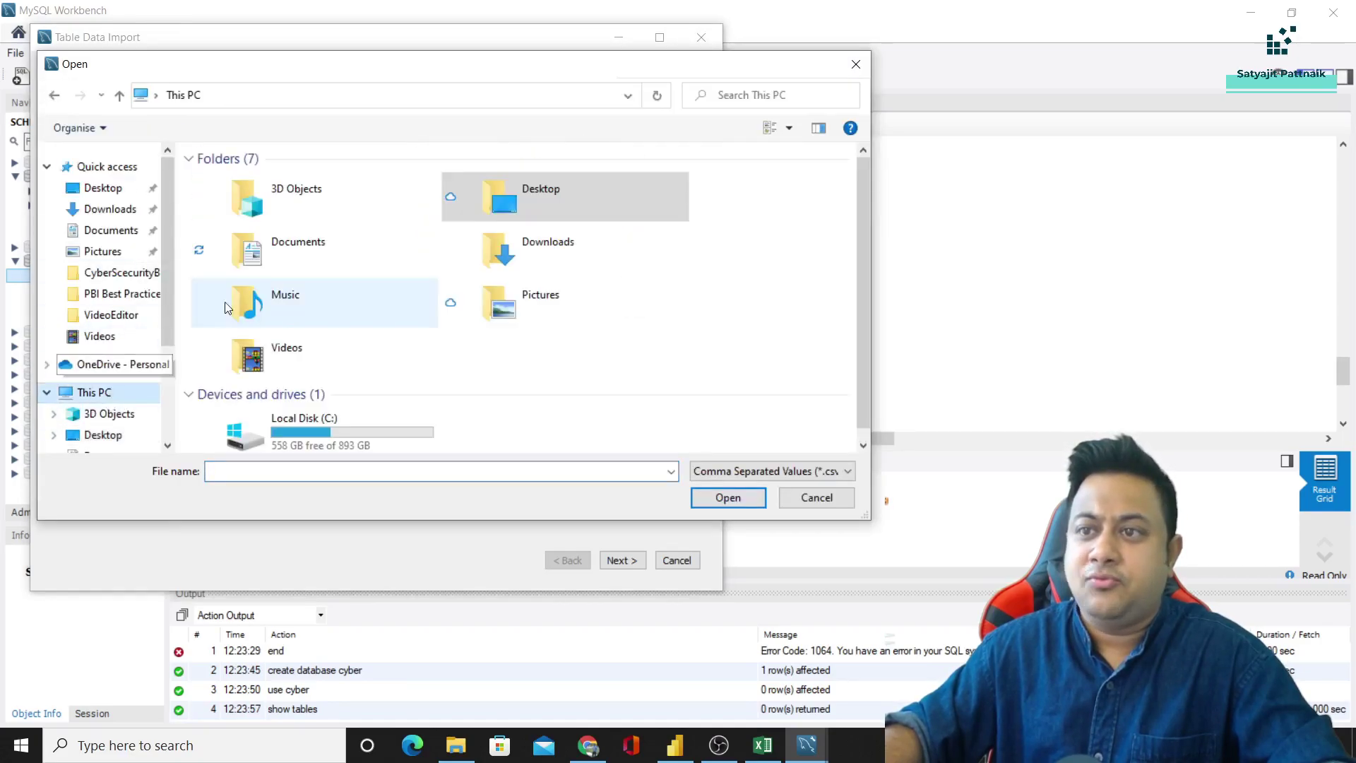
double_click(298, 425)
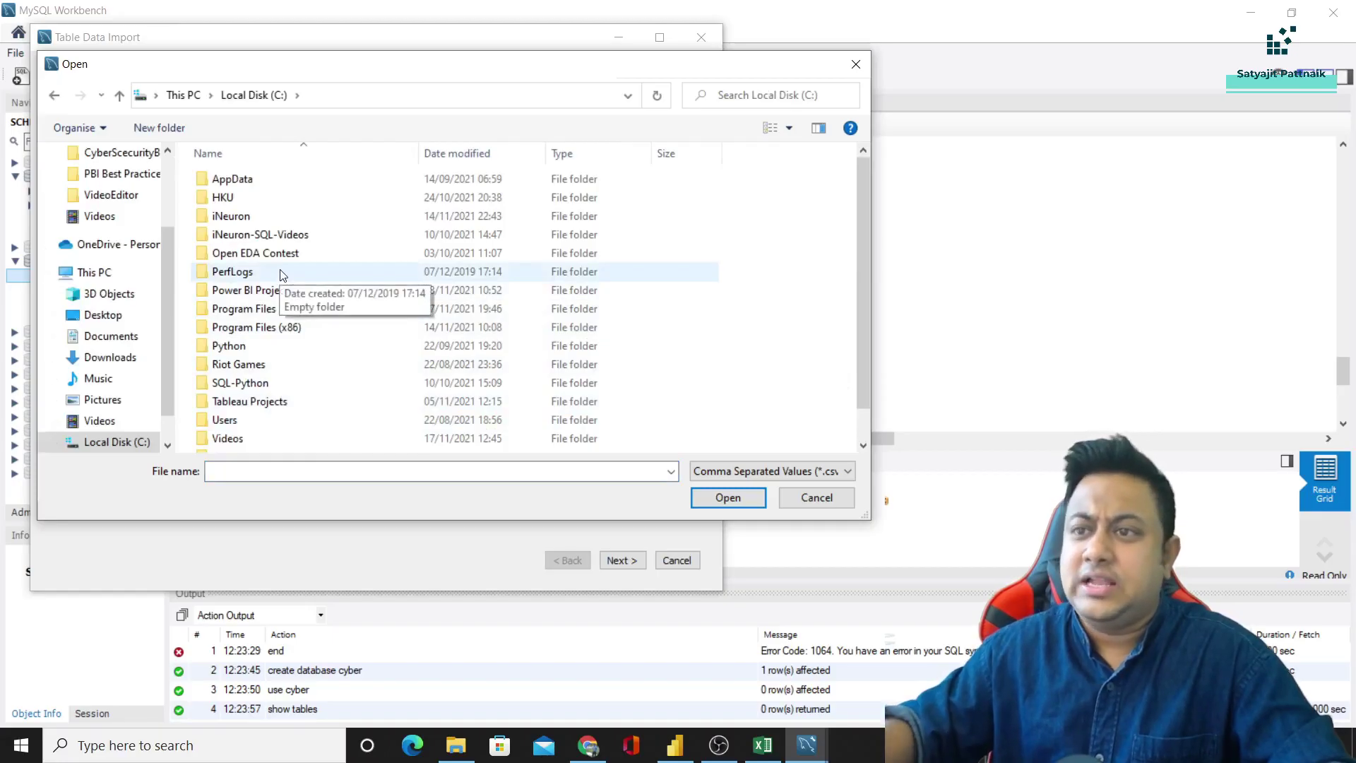
scroll(282, 275, down, 1)
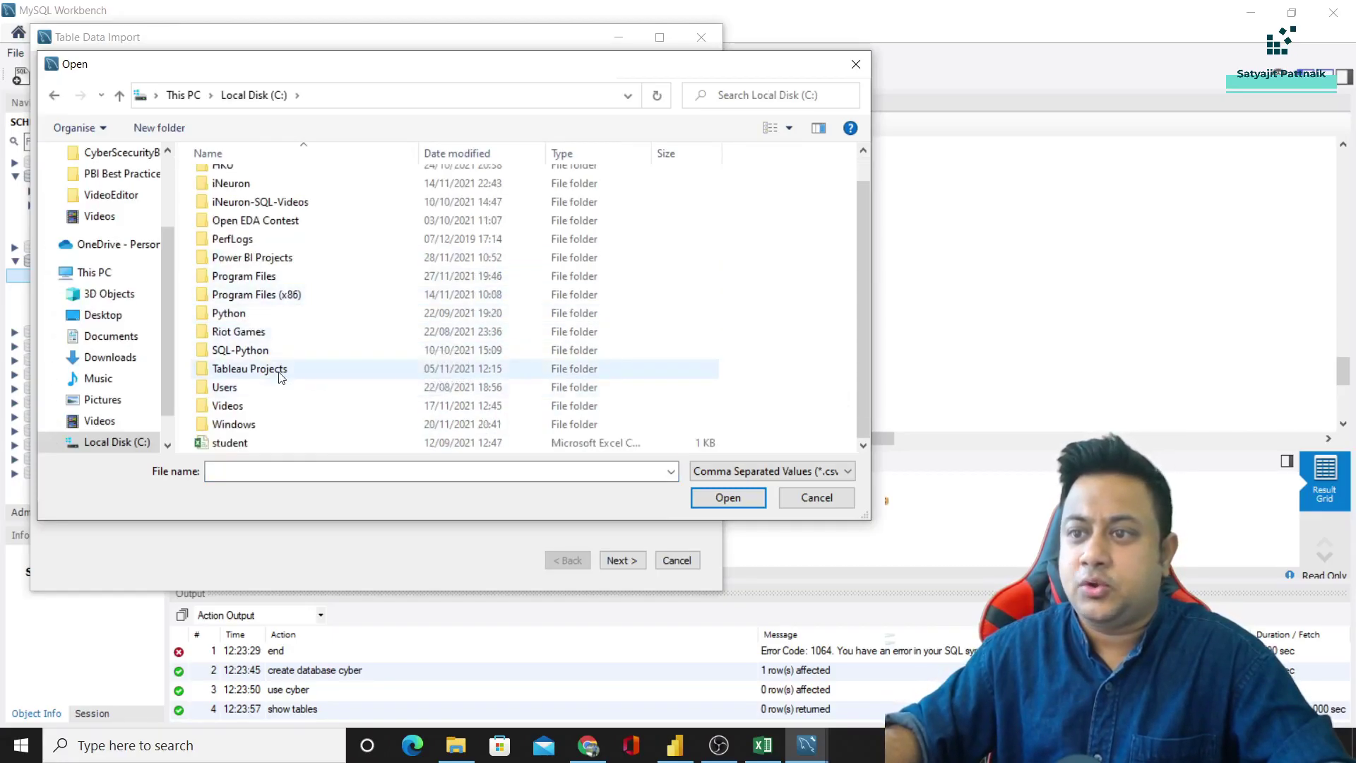
scroll(272, 276, up, 1)
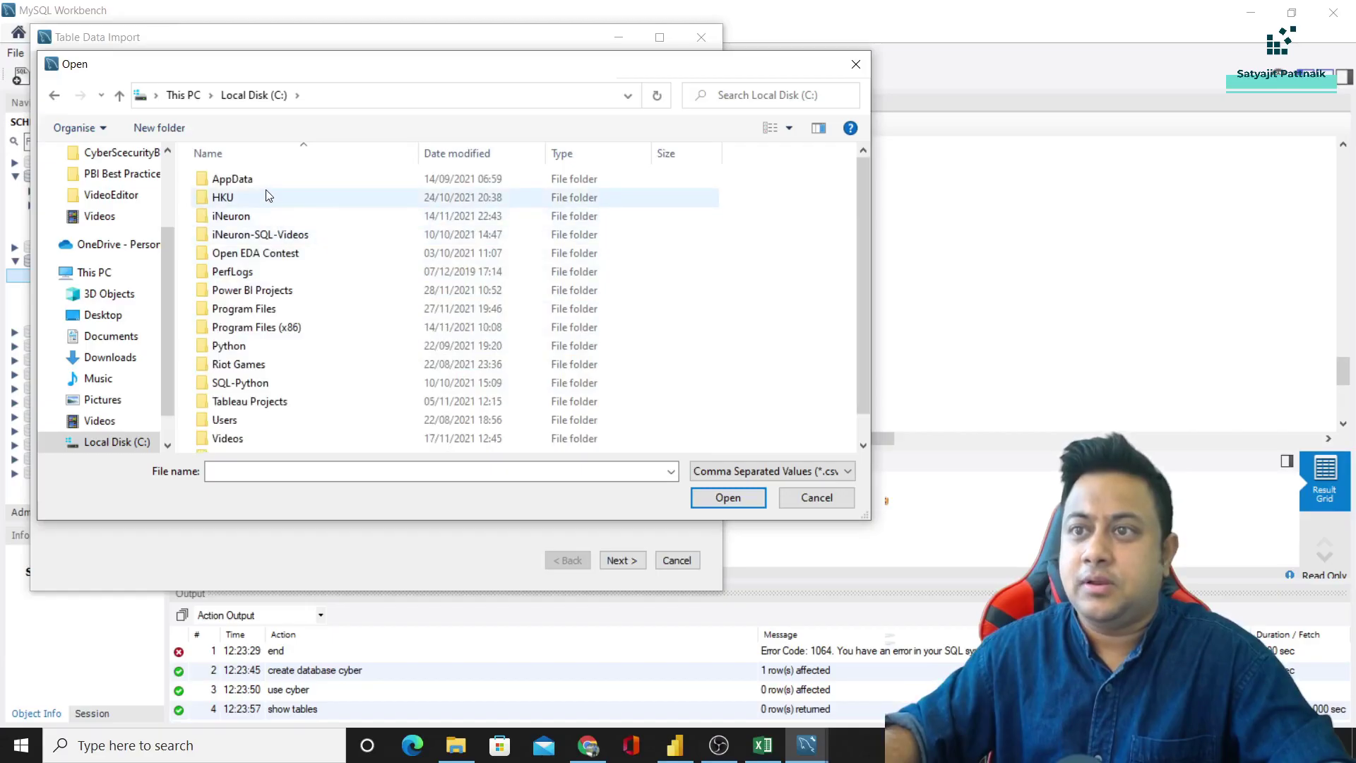
text(pow)
key(Return)
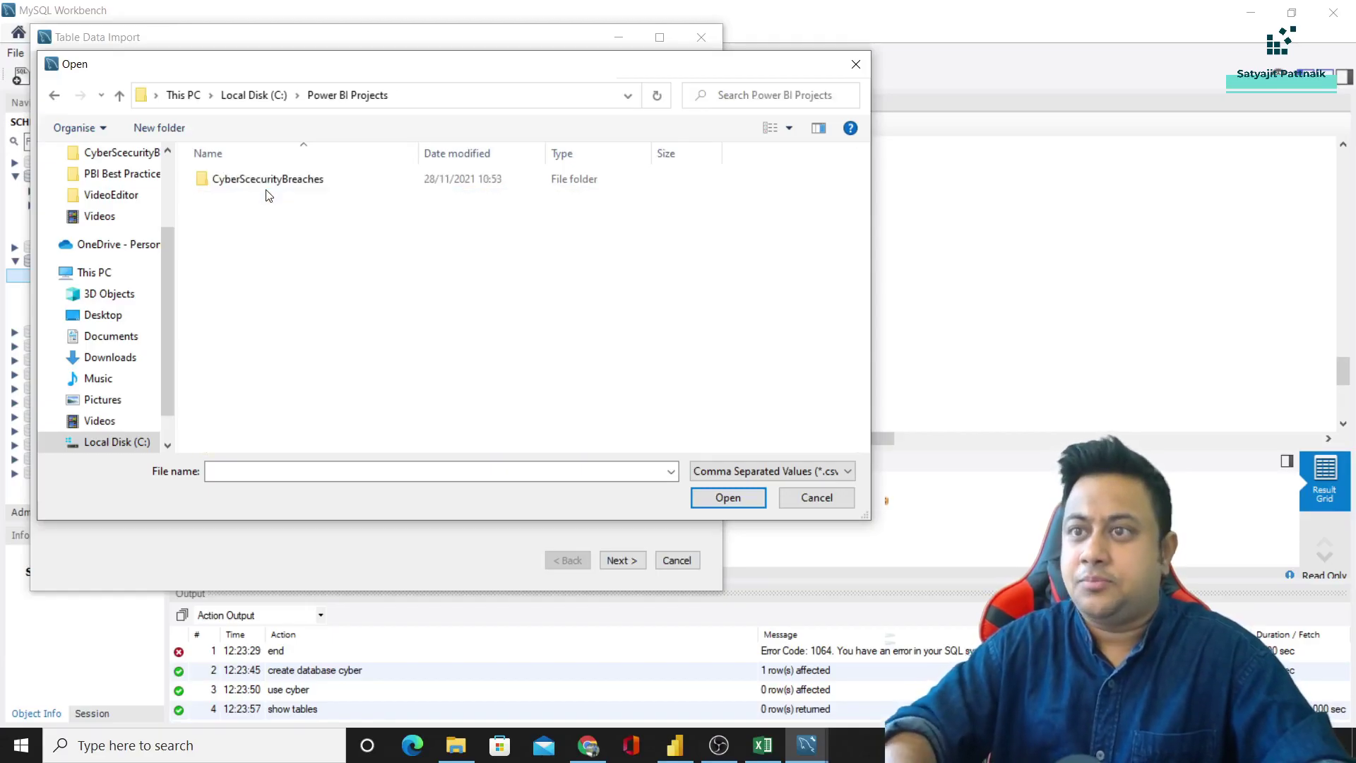
double_click(275, 181)
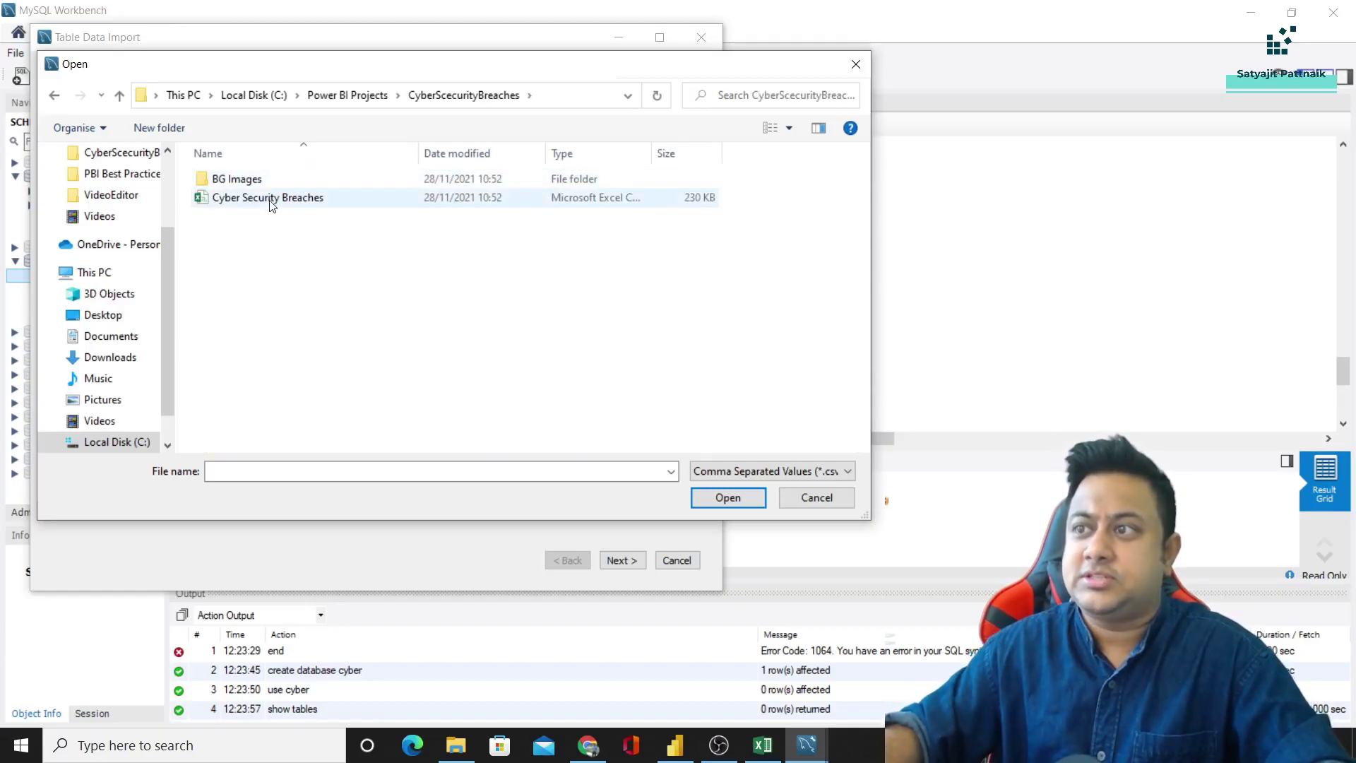
double_click(273, 201)
click(620, 560)
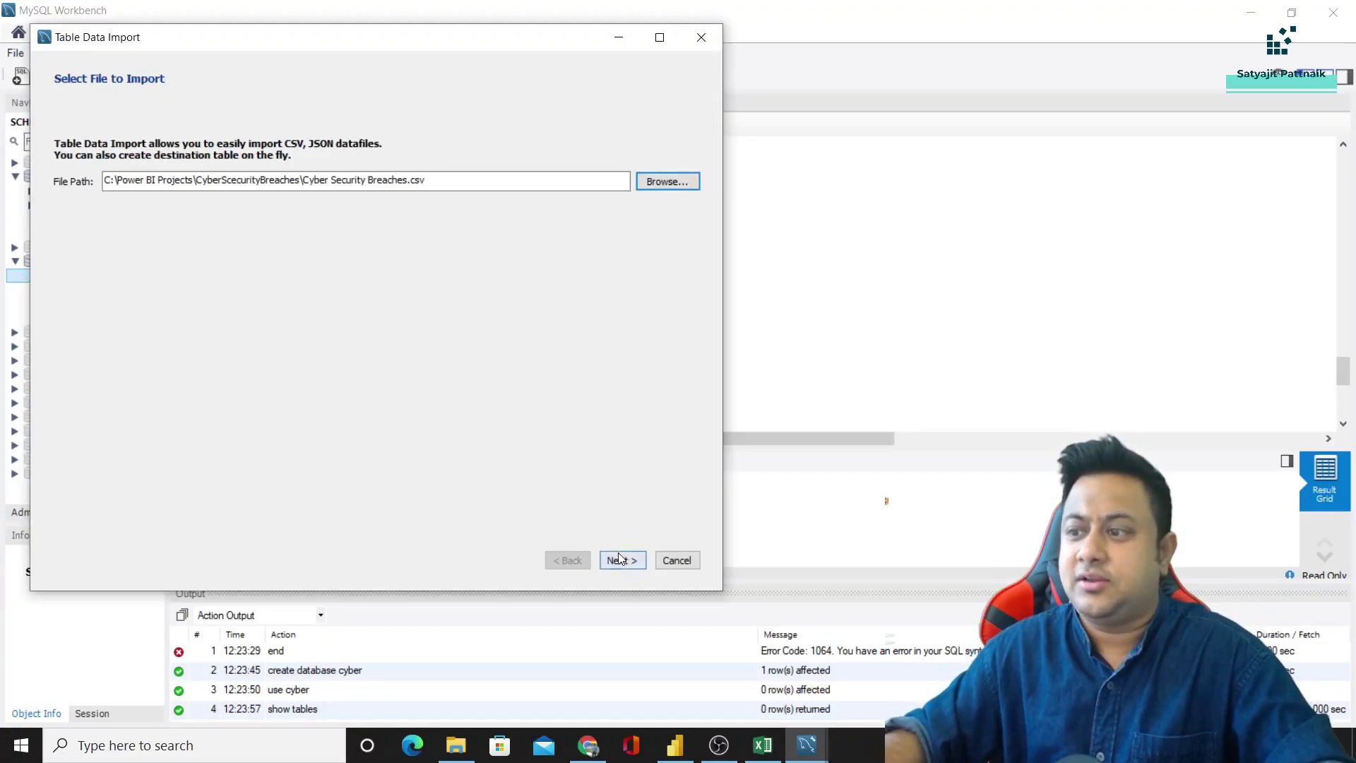
Step: Set the import destination to a new table named Cyber_Security in the cyber schema and continue to the import settings
click(185, 171)
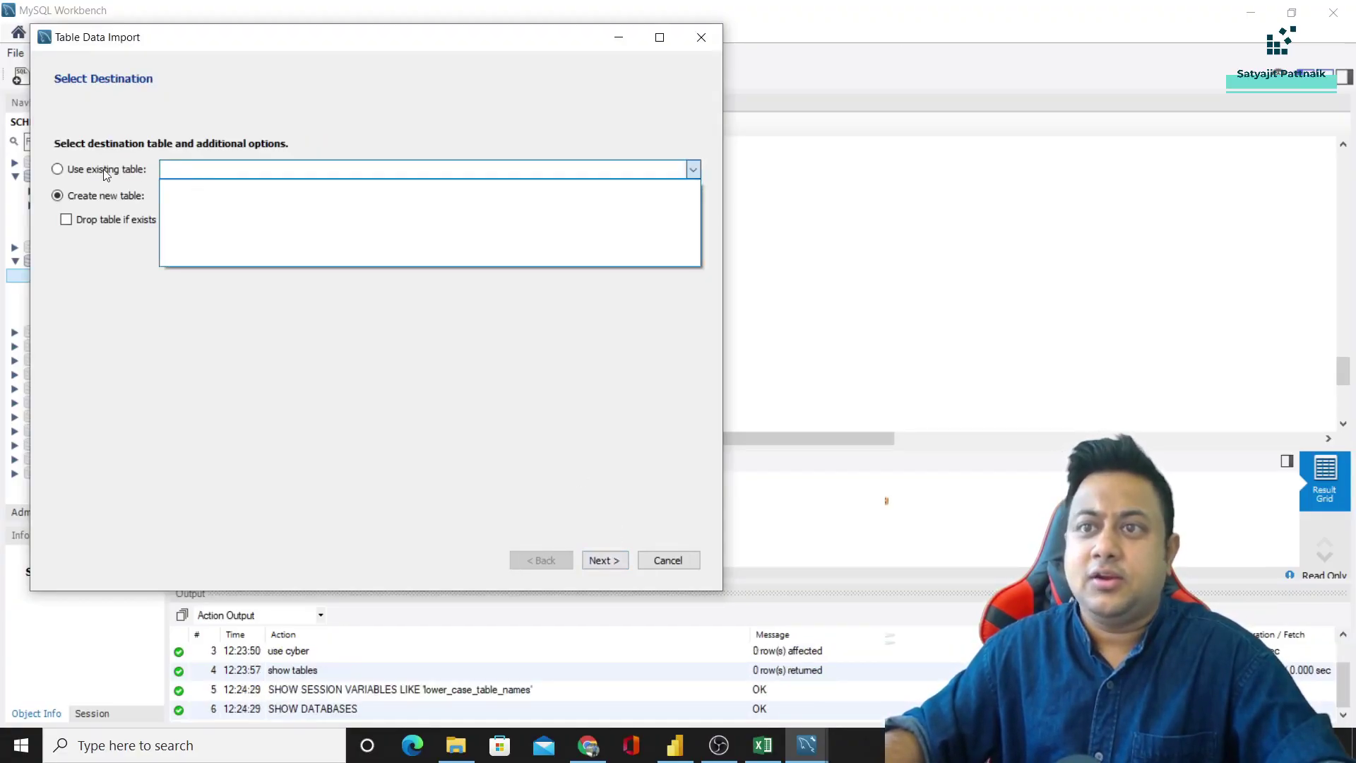
click(130, 315)
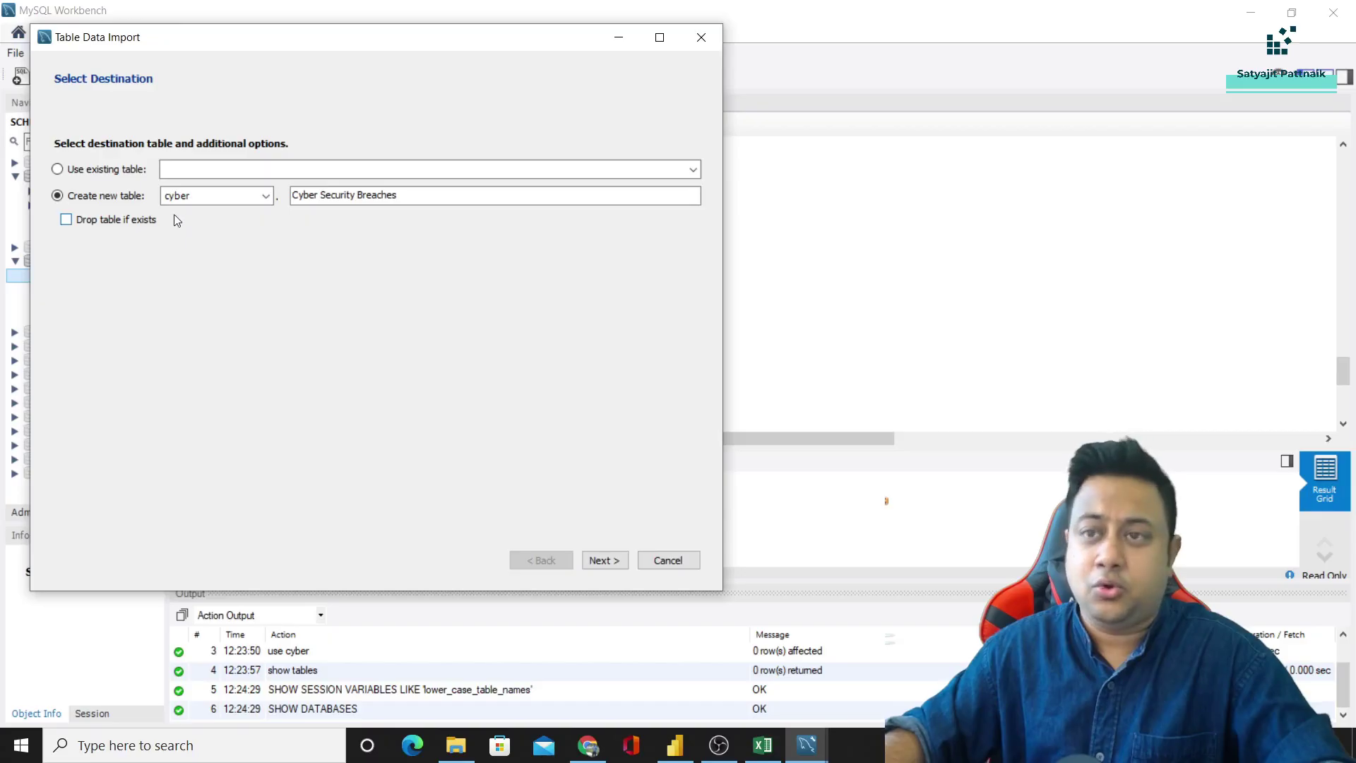
key(Tab)
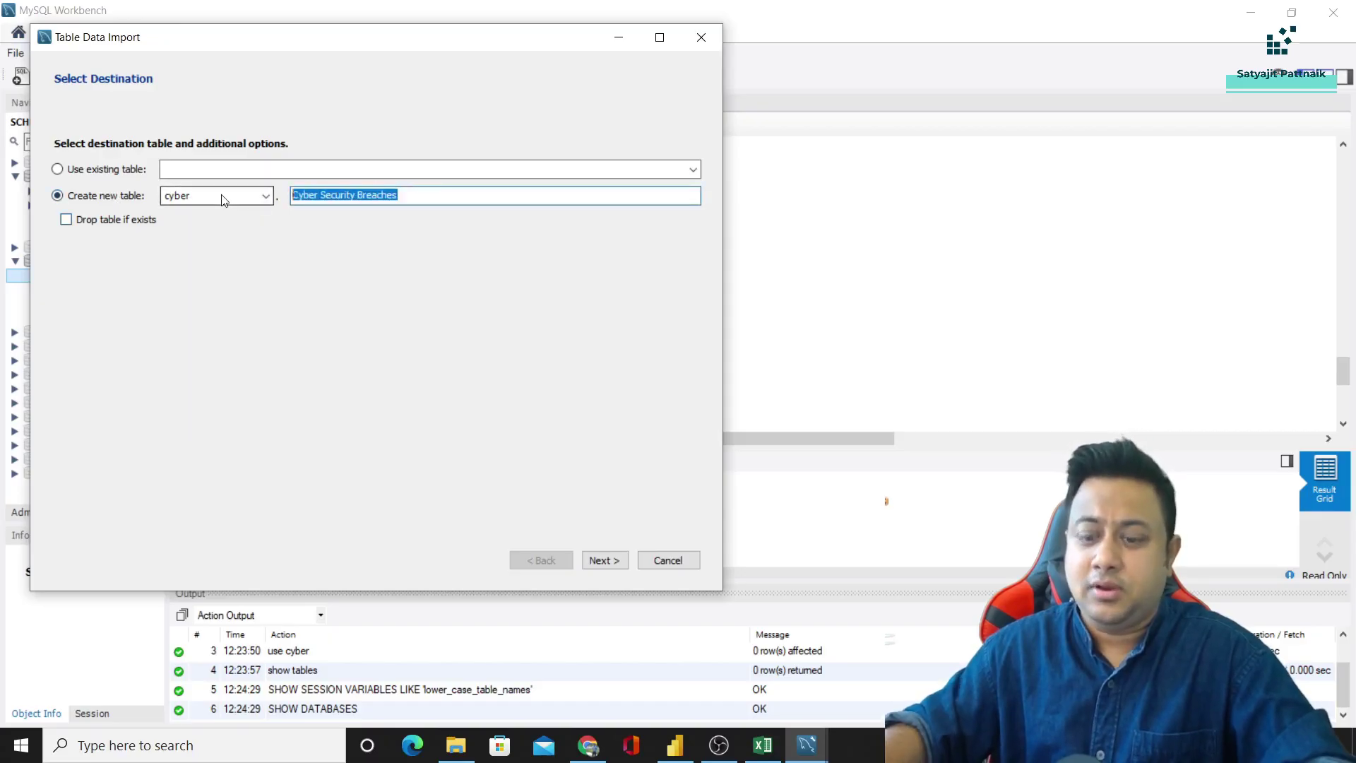
text(Cyber_Se)
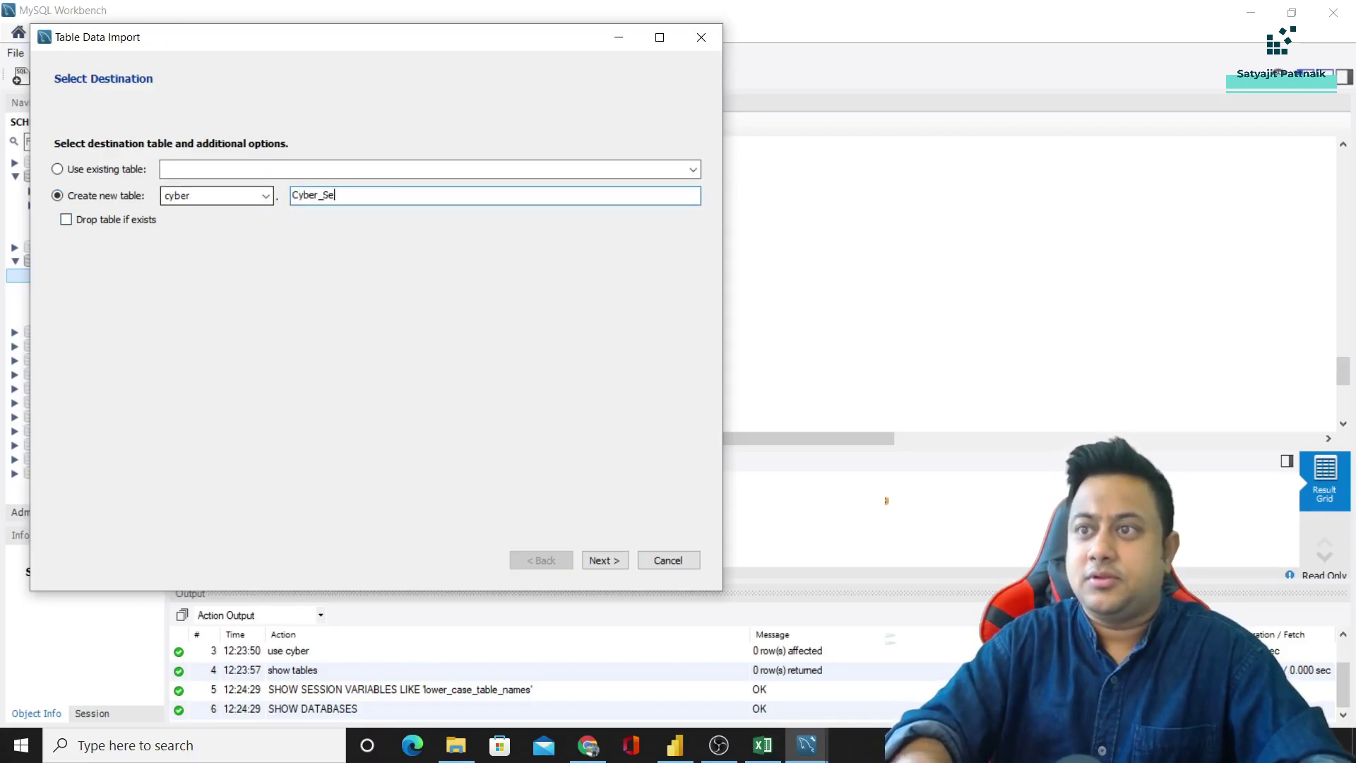
text(curity)
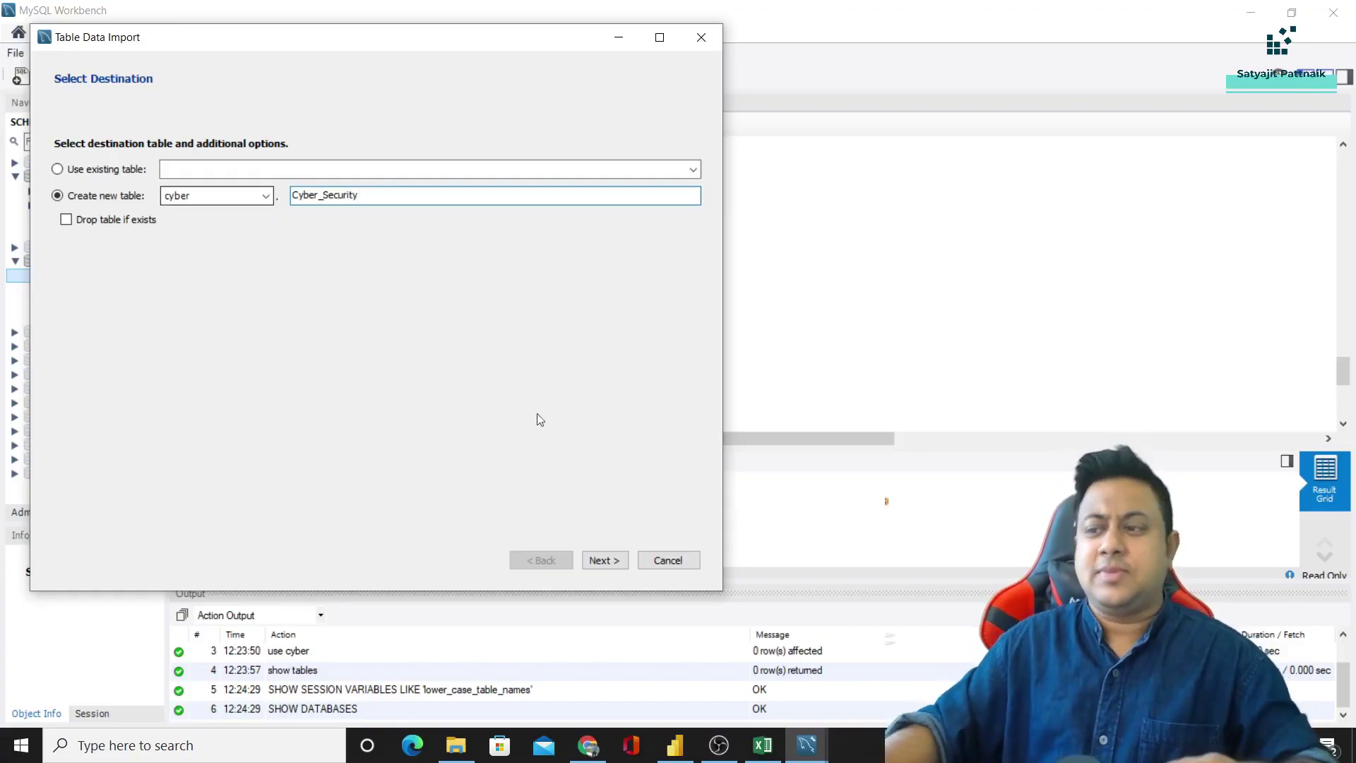
click(603, 558)
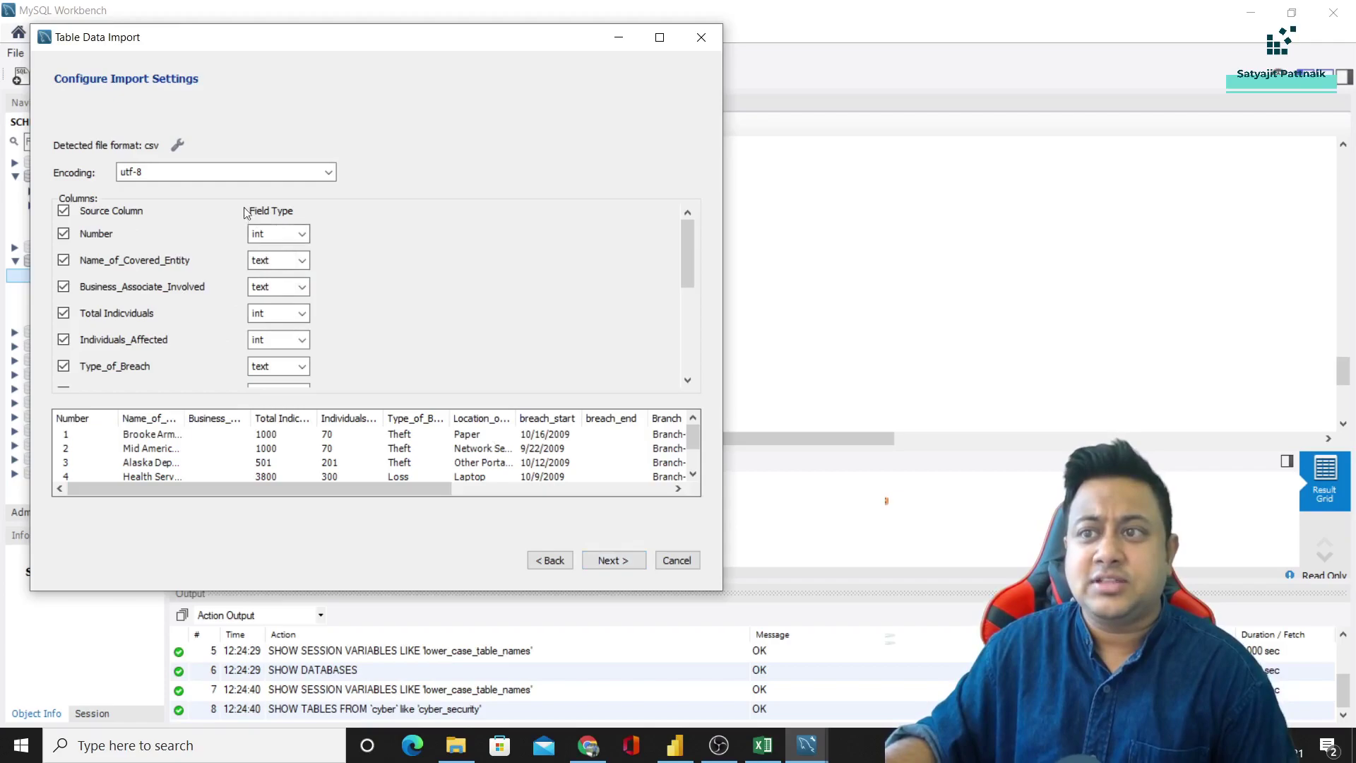
Step: Accept the utf-8 encoding and proposed column types, run the CSV import, and finish the wizard
click(632, 565)
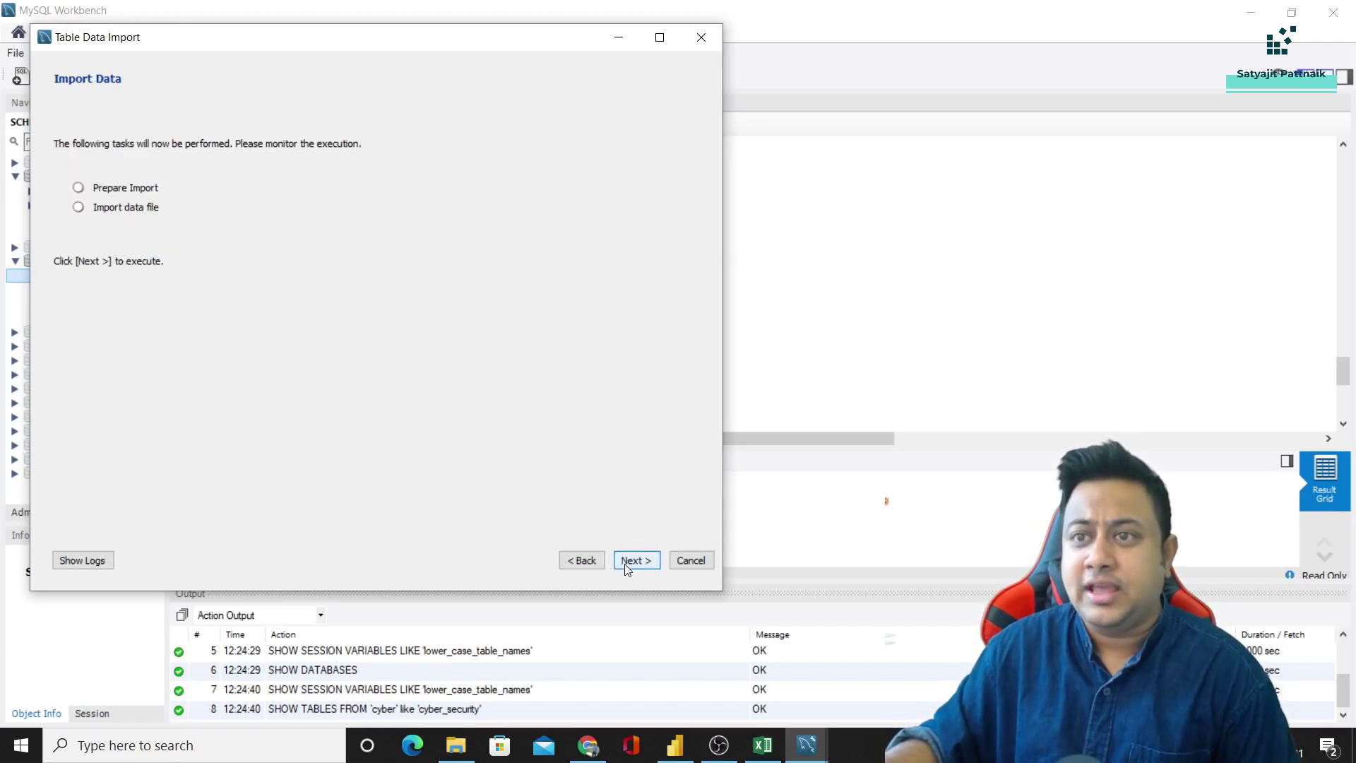
click(625, 565)
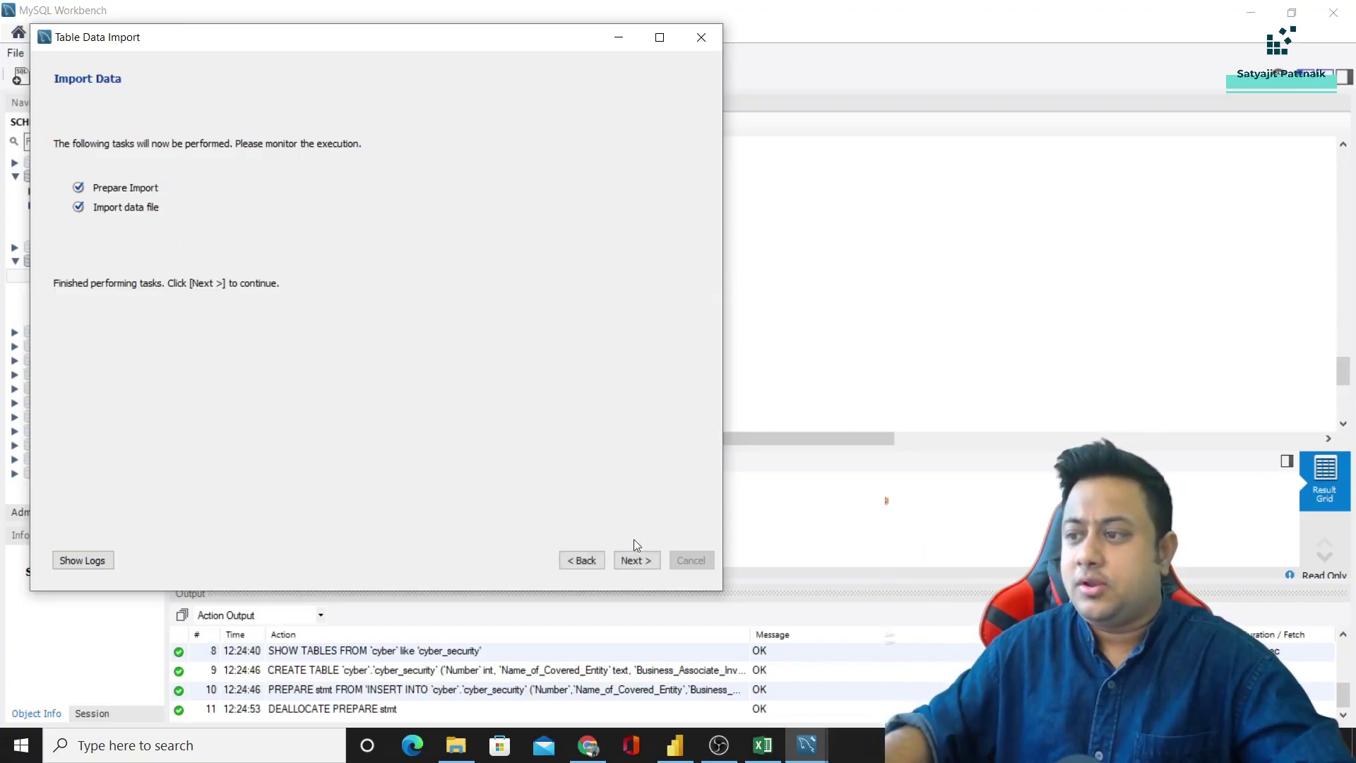
click(637, 559)
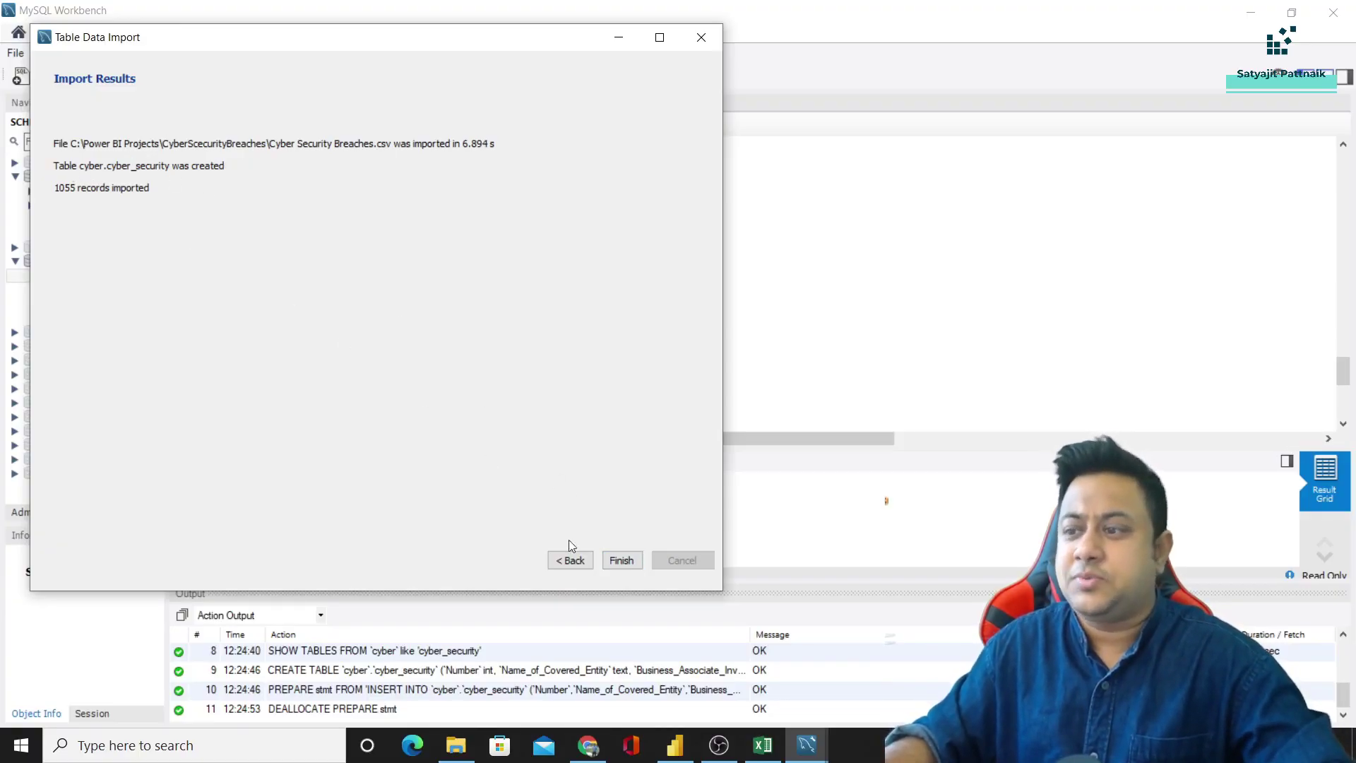
click(621, 560)
Step: Execute only the "show tables" statement on line 79 again and select the table name in its result
drag(381, 297, 232, 296)
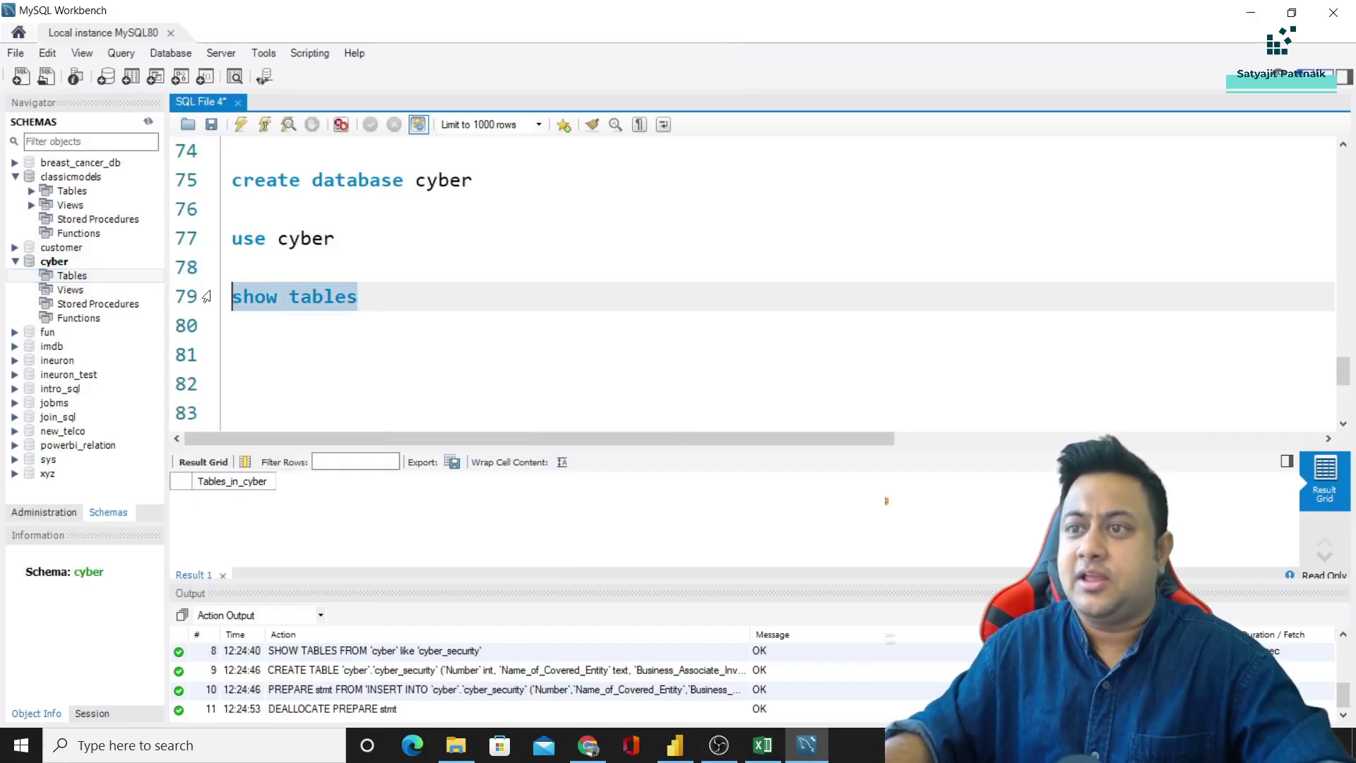
click(241, 124)
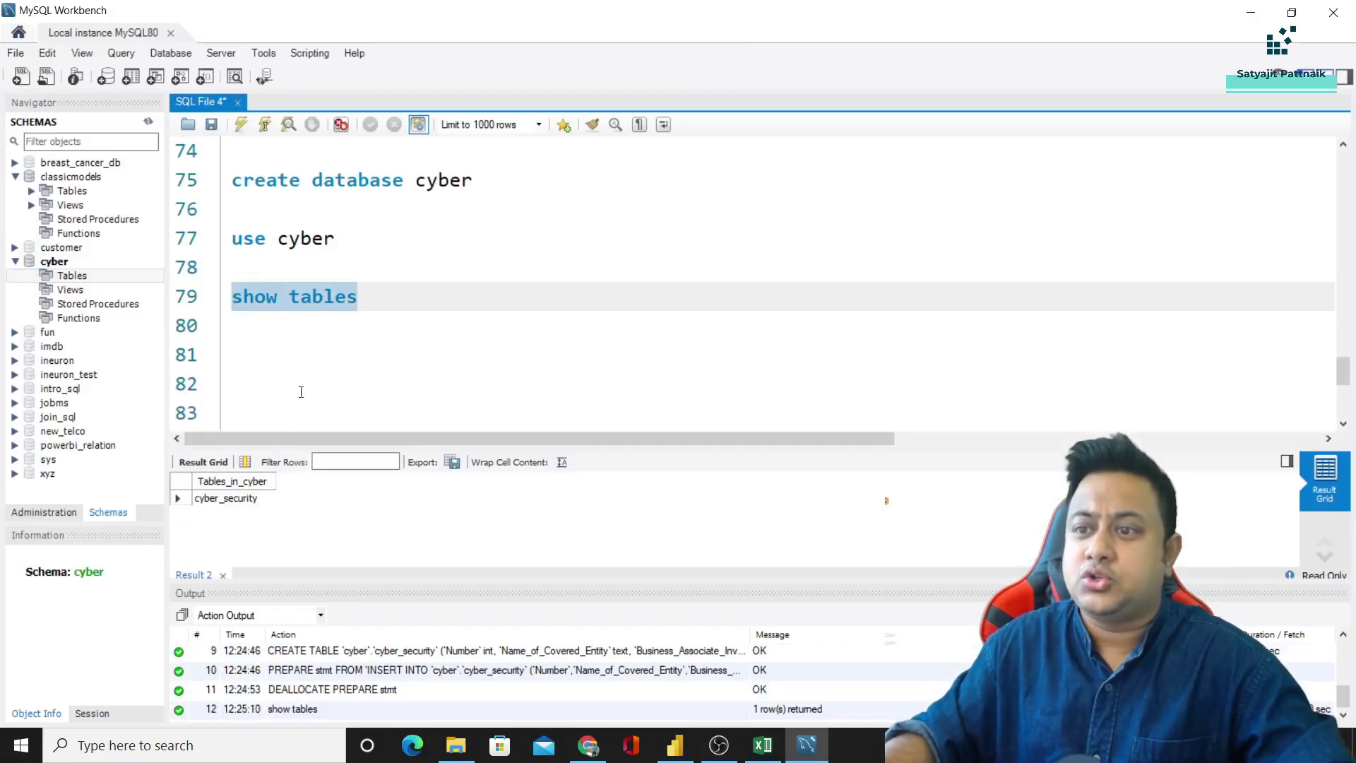
click(248, 499)
click(396, 321)
right_click(254, 501)
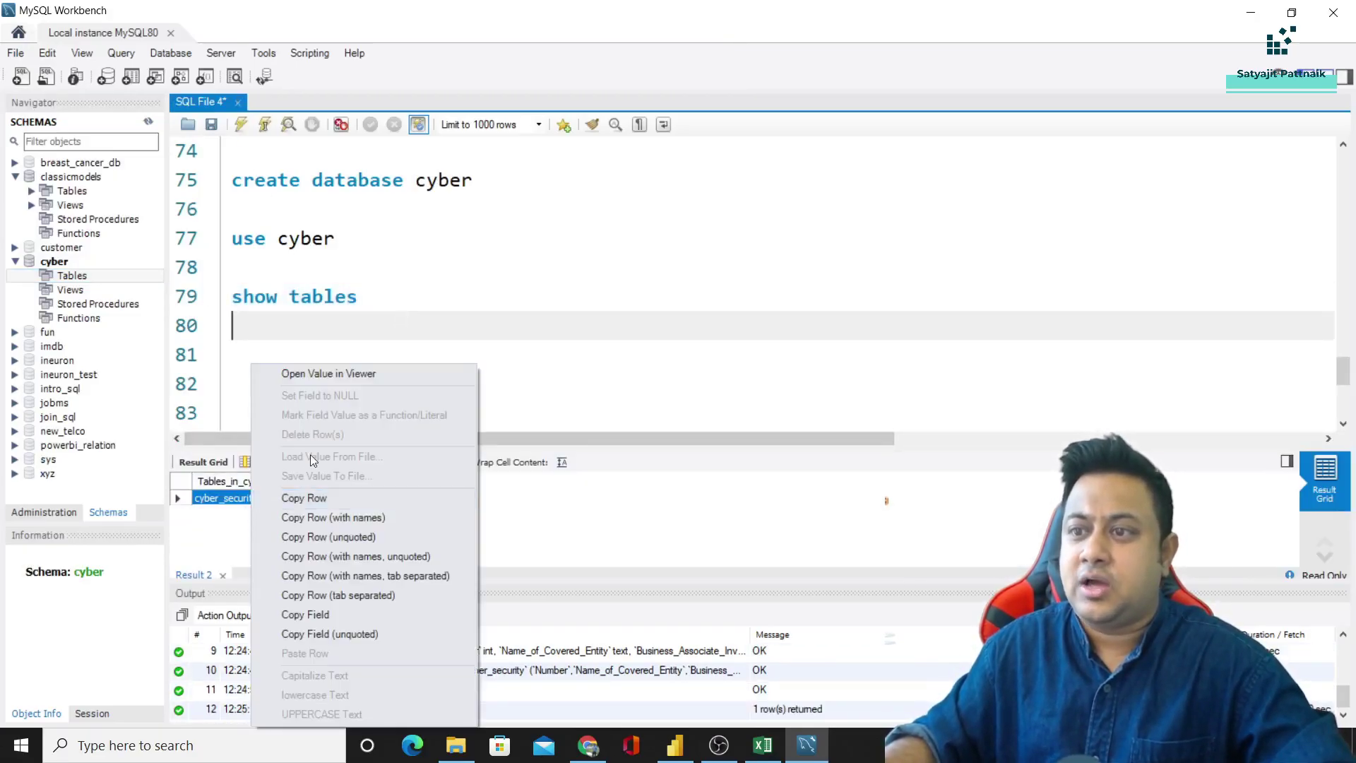
Step: Add the query "select * from cyber_security" on line 82 and execute only that statement
click(455, 272)
key(Down)
key(Down)
key(Down)
key(Return)
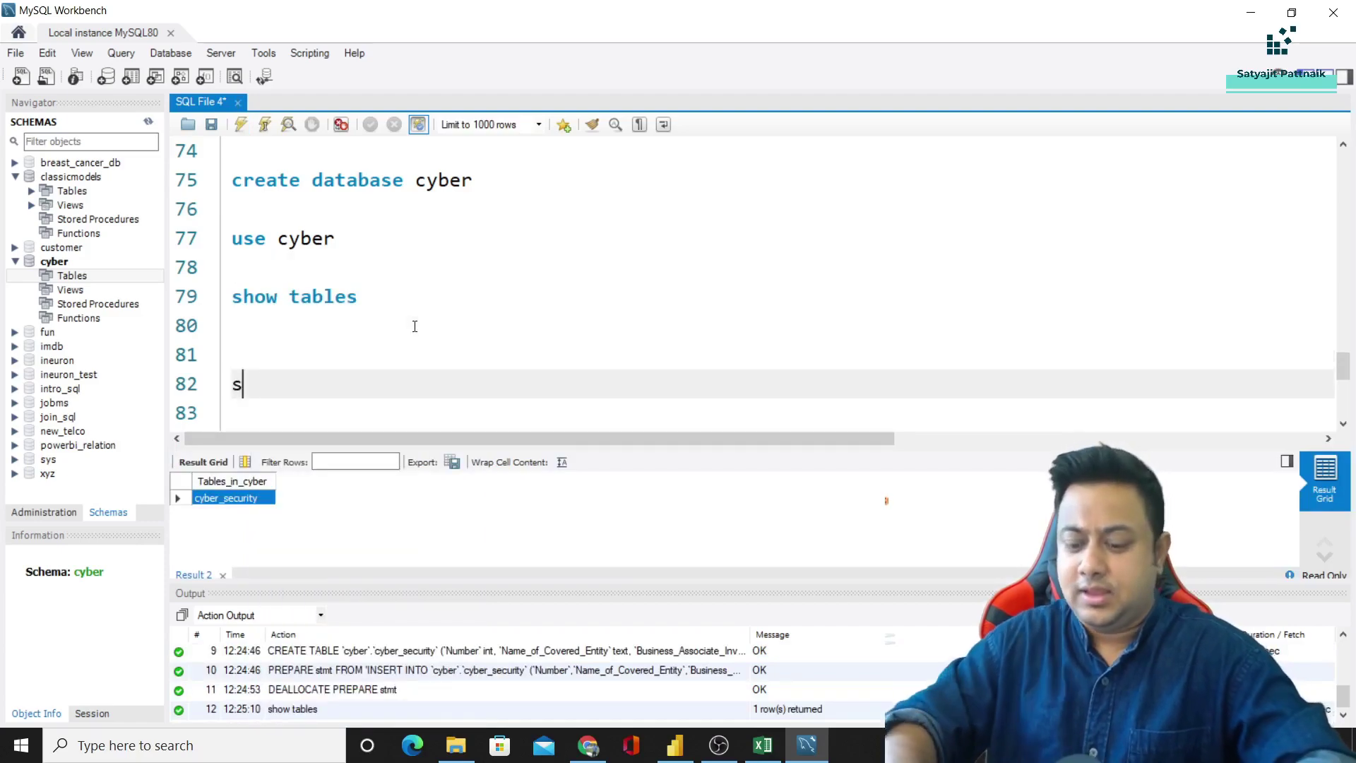
text(select * from)
text(cyber_security)
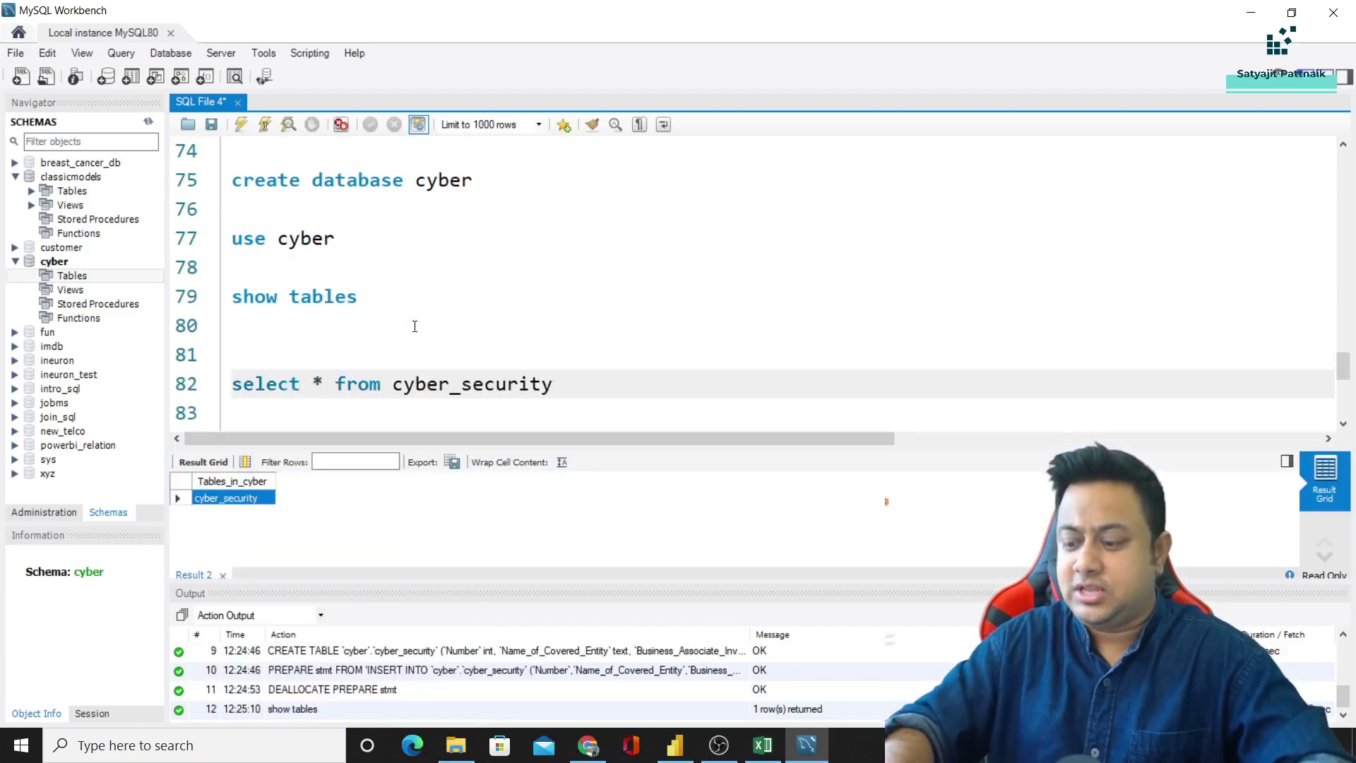
key(shift+Home)
click(240, 125)
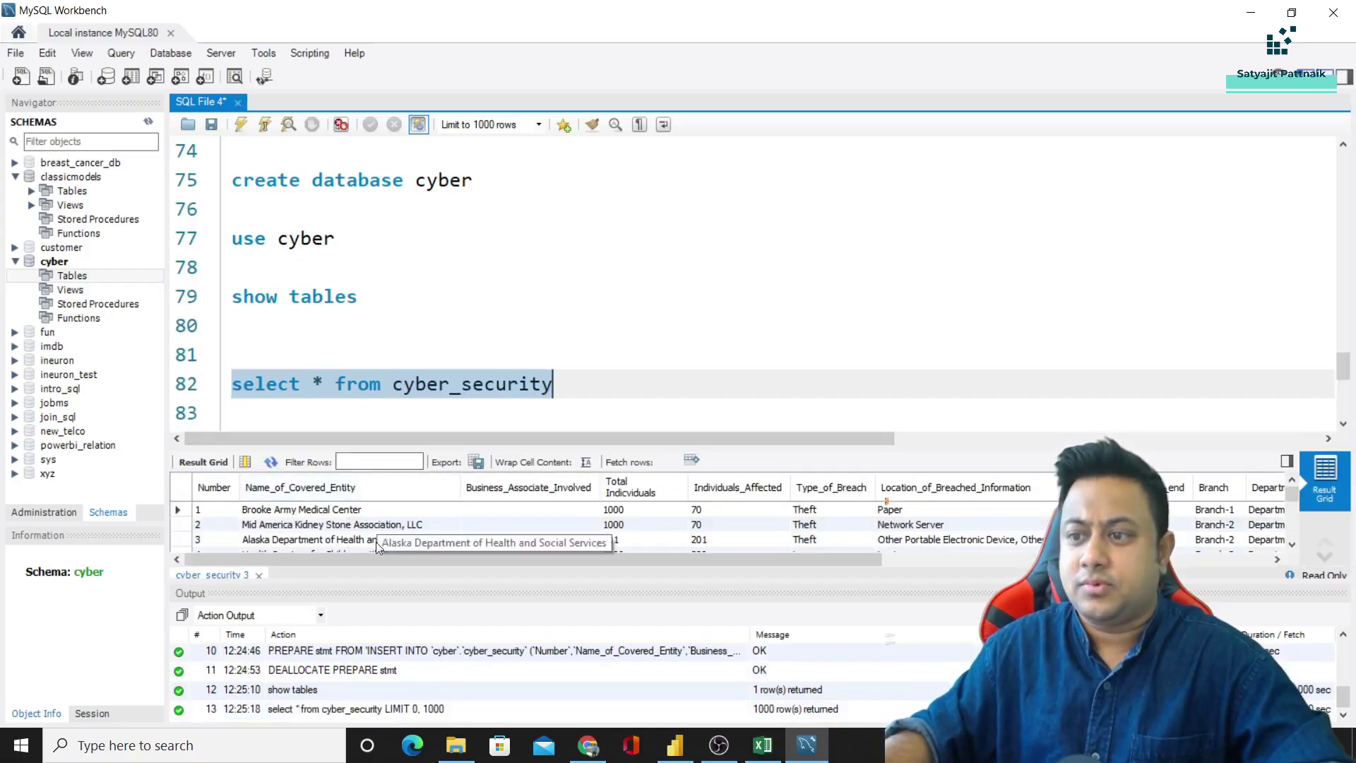
Step: Enlarge the result grid below the query to inspect more rows of the cyber_security table
click(374, 569)
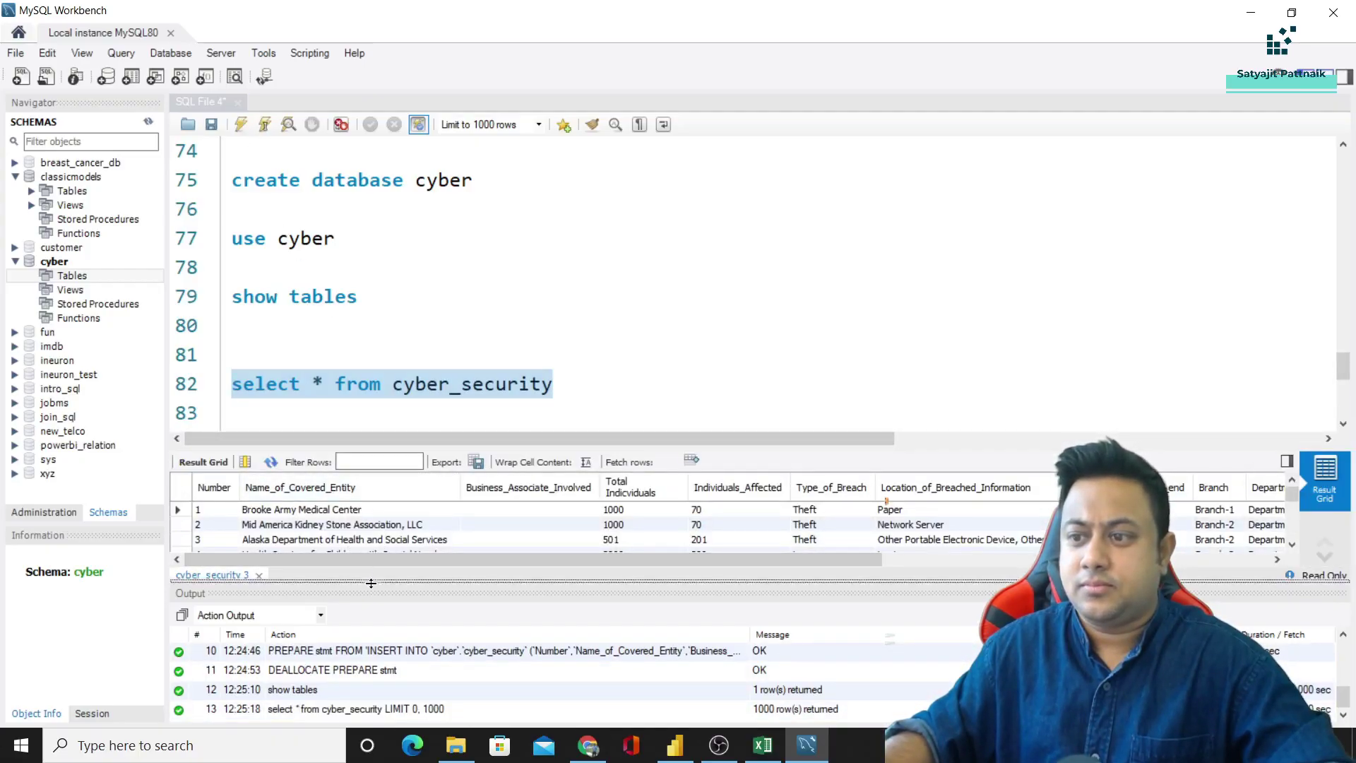
drag(373, 587, 373, 689)
click(346, 599)
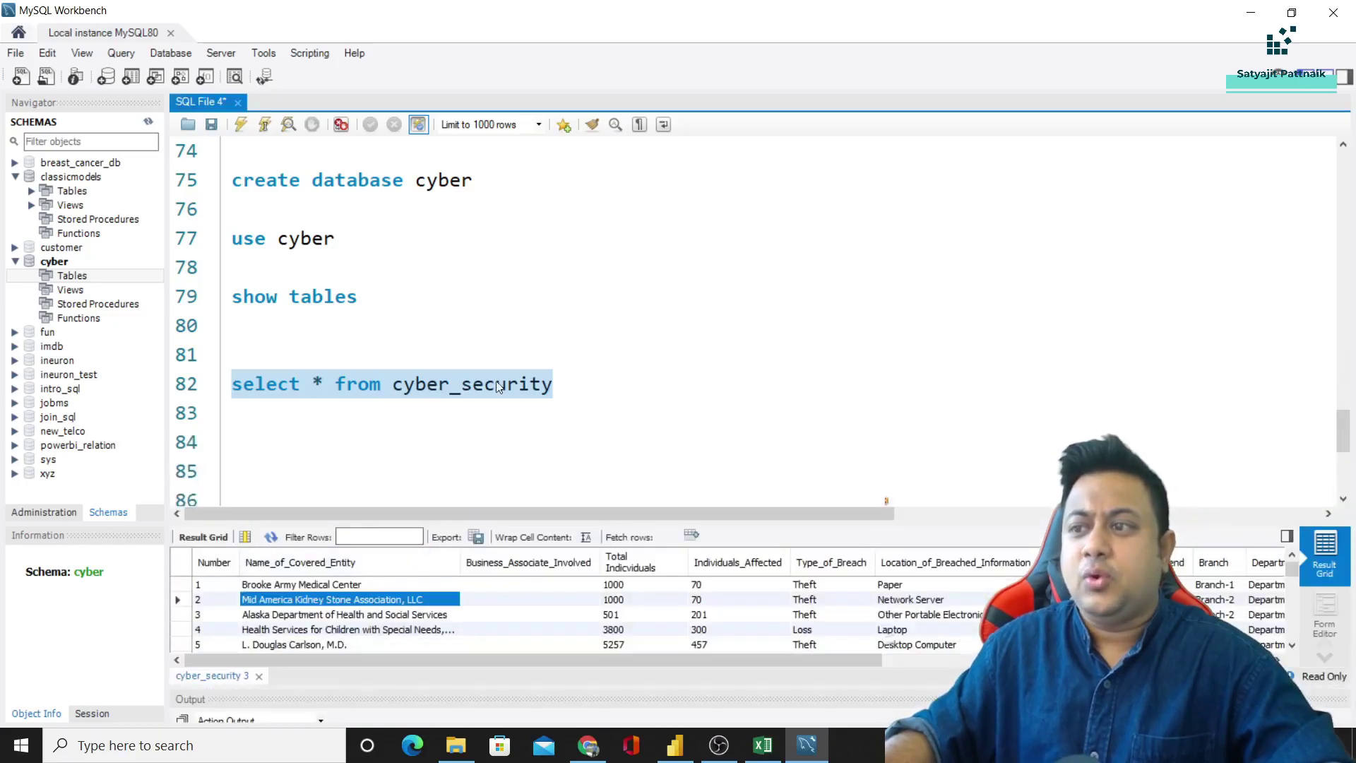
click(541, 384)
Step: Switch to Power BI Desktop, search the available data sources for mysql, and connect with the MySQL database connector
click(674, 745)
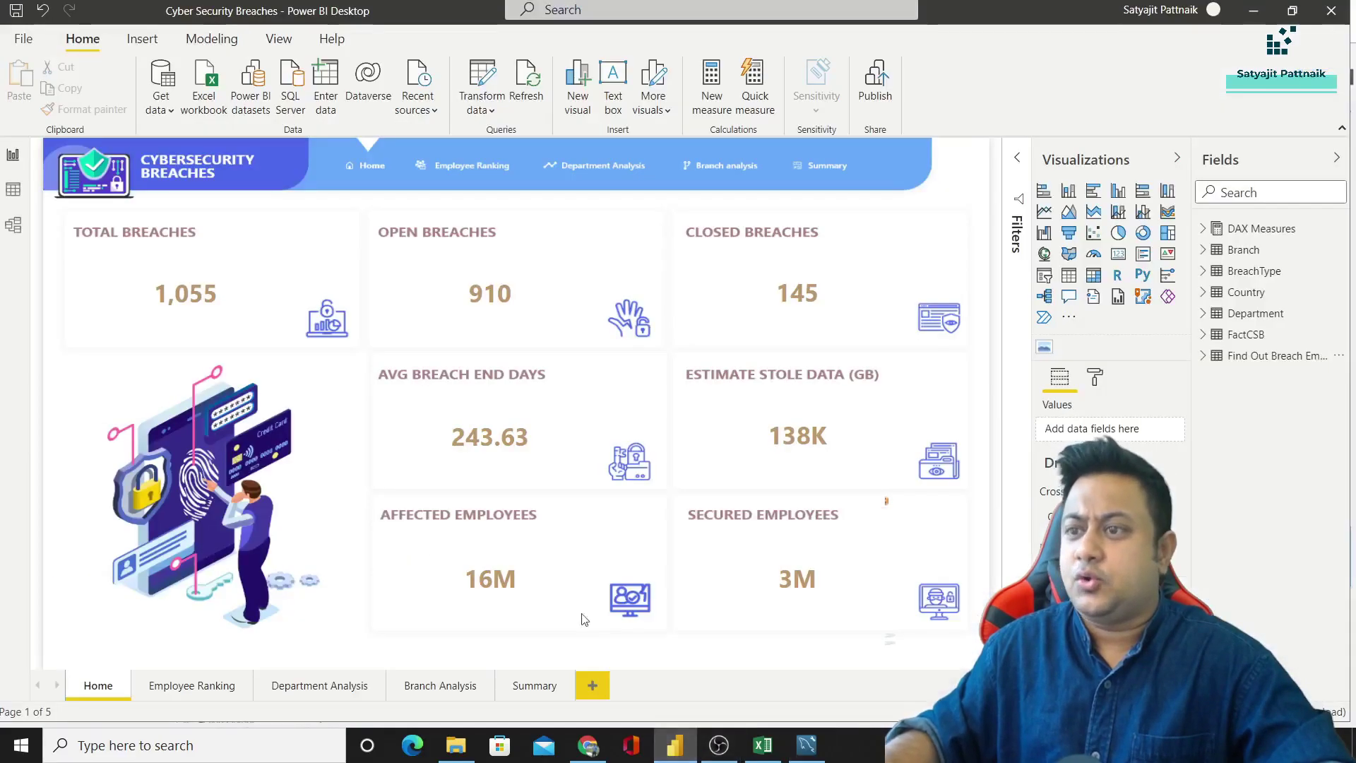
click(172, 110)
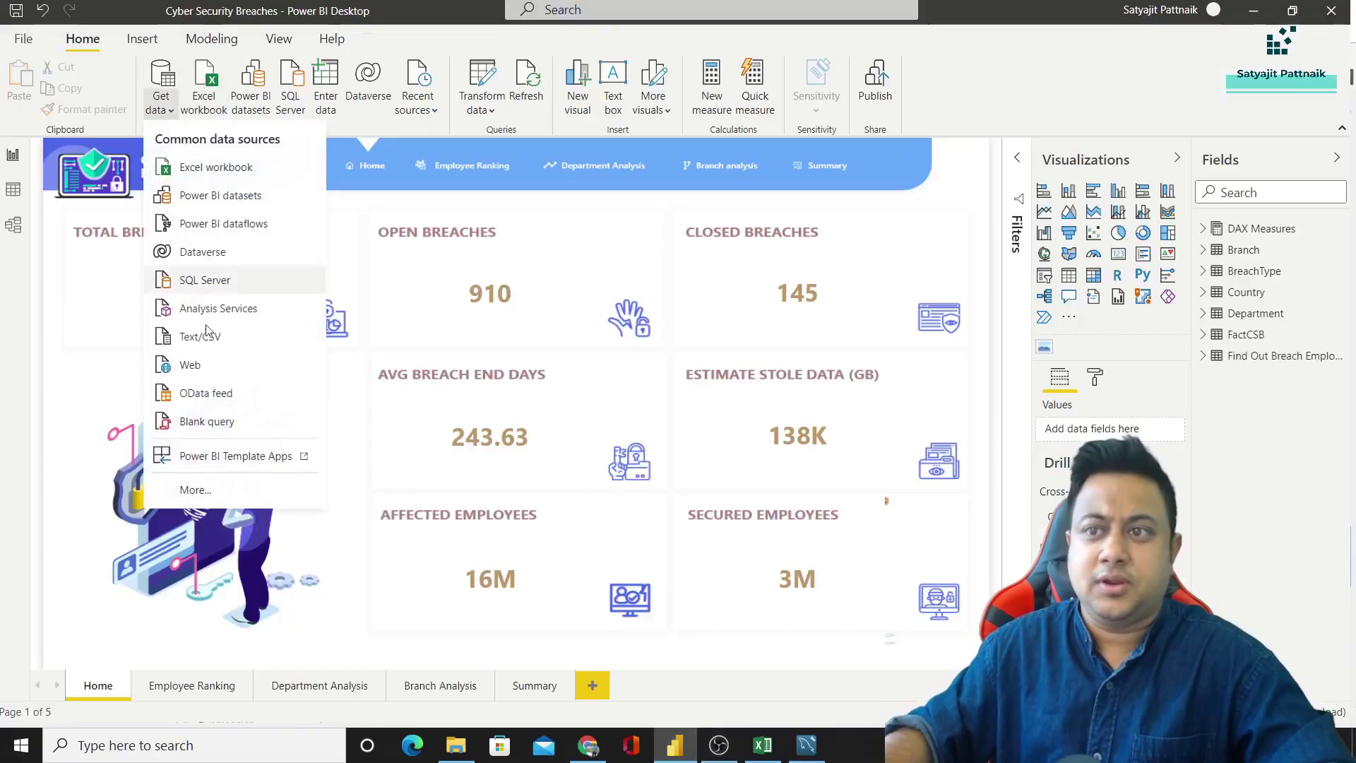
click(185, 487)
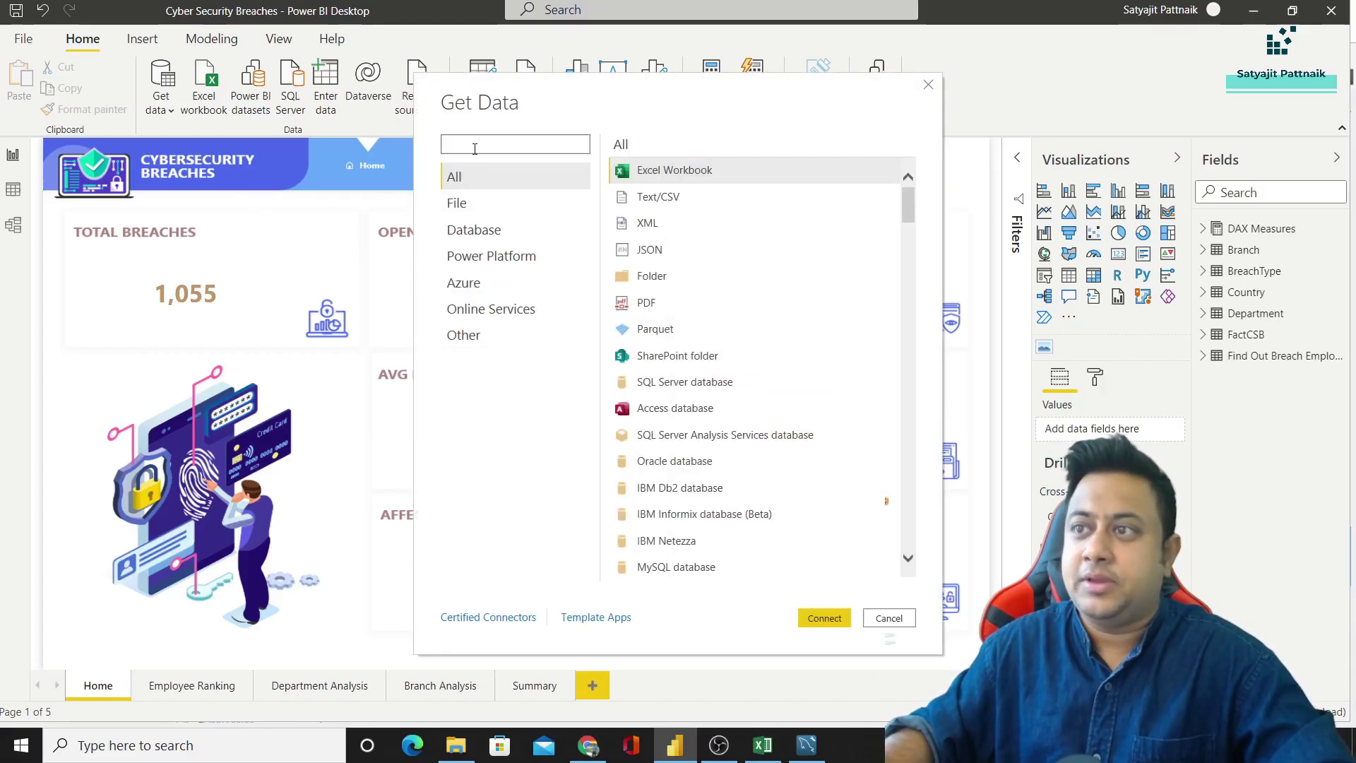
click(475, 149)
text(mysql)
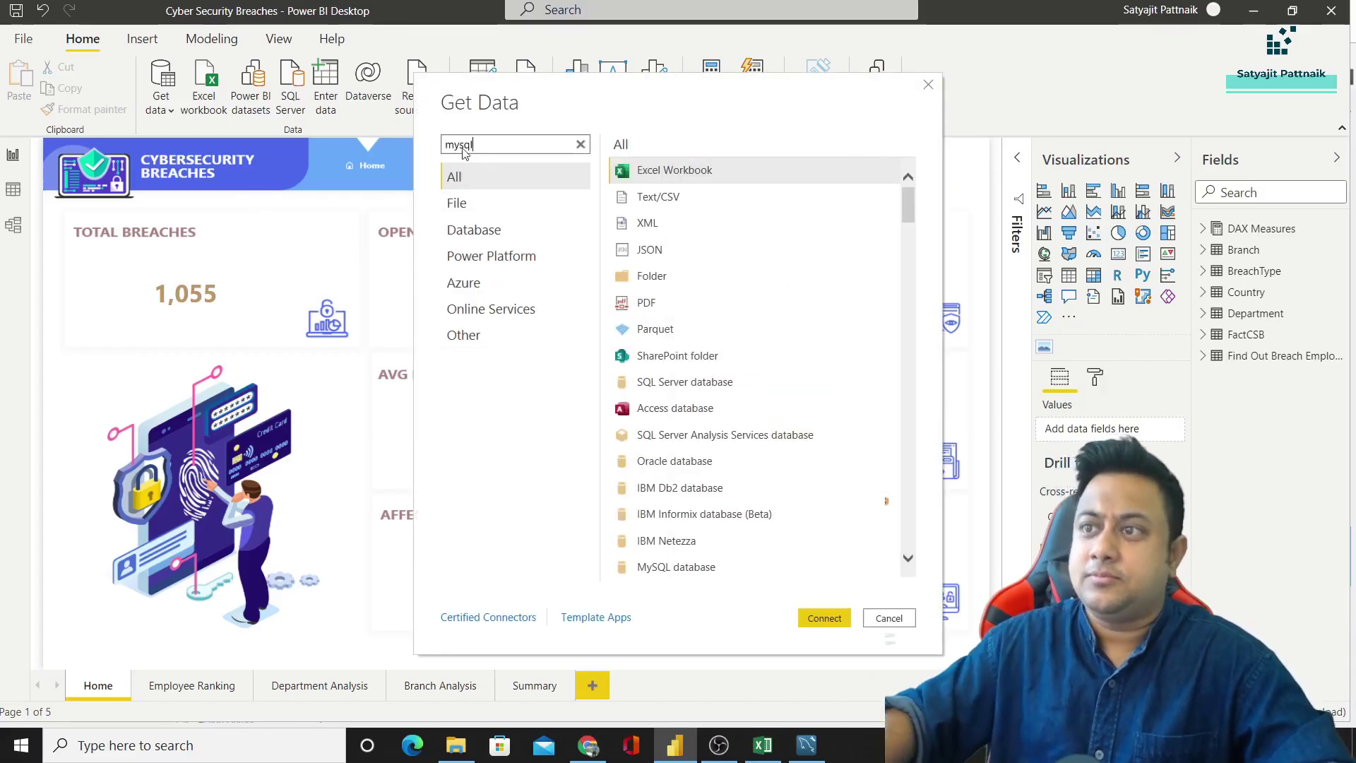
click(481, 205)
click(654, 177)
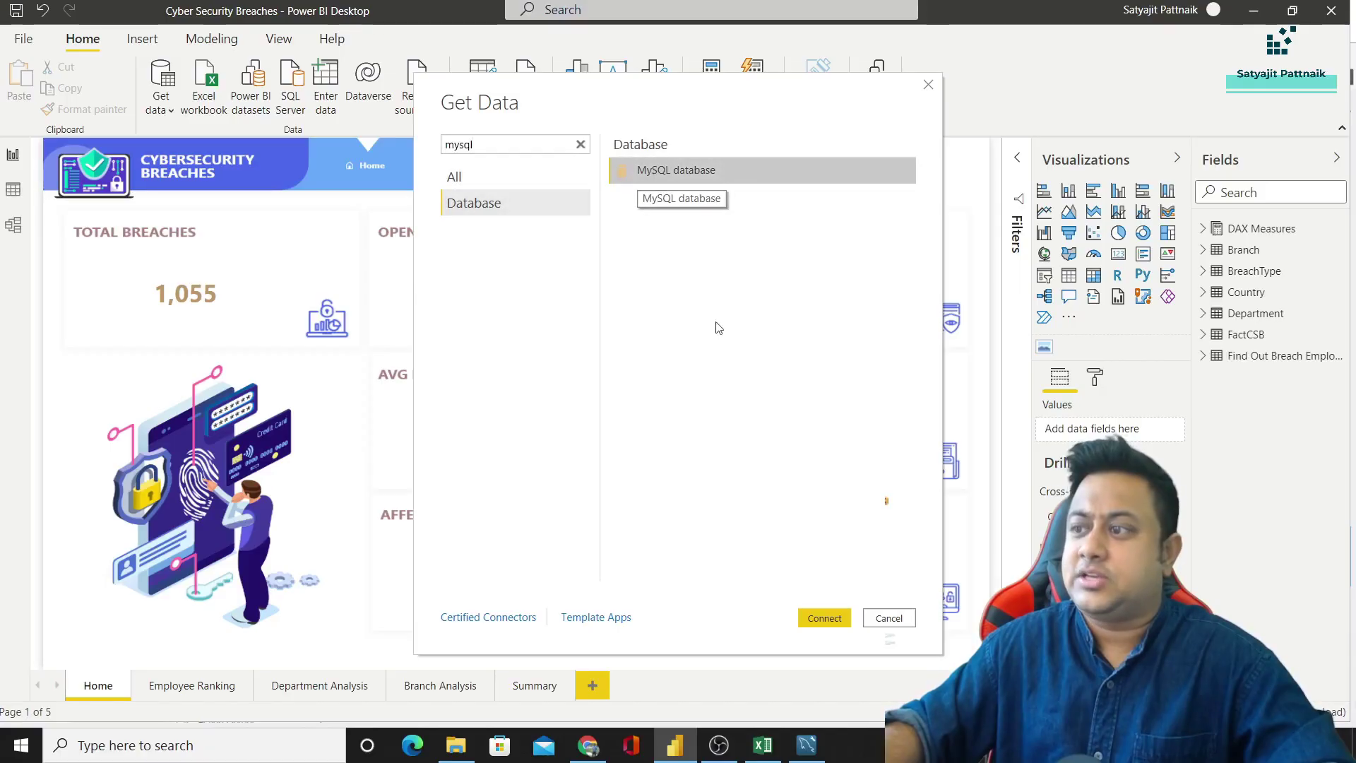
click(823, 618)
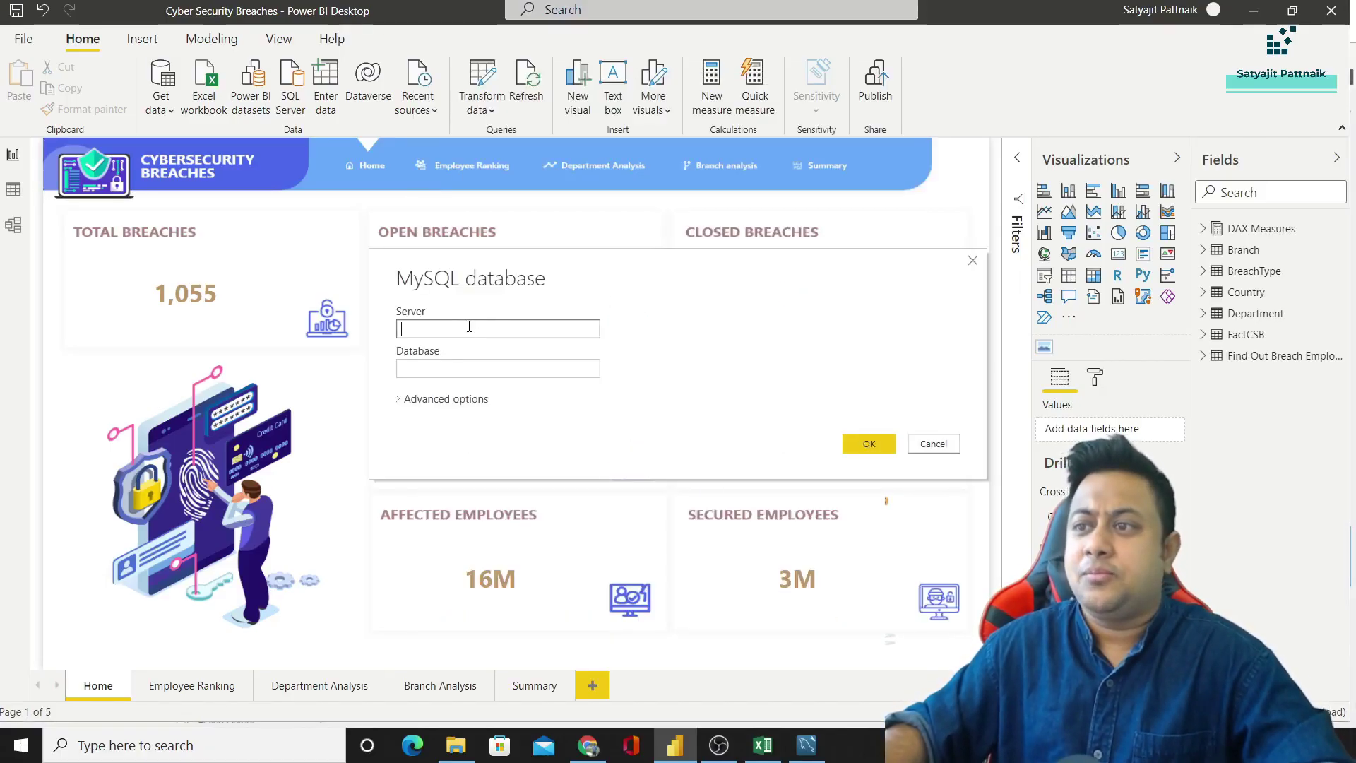
Step: Connect to the MySQL server localhost and database cyber, leaving the advanced options at their defaults
text(localh)
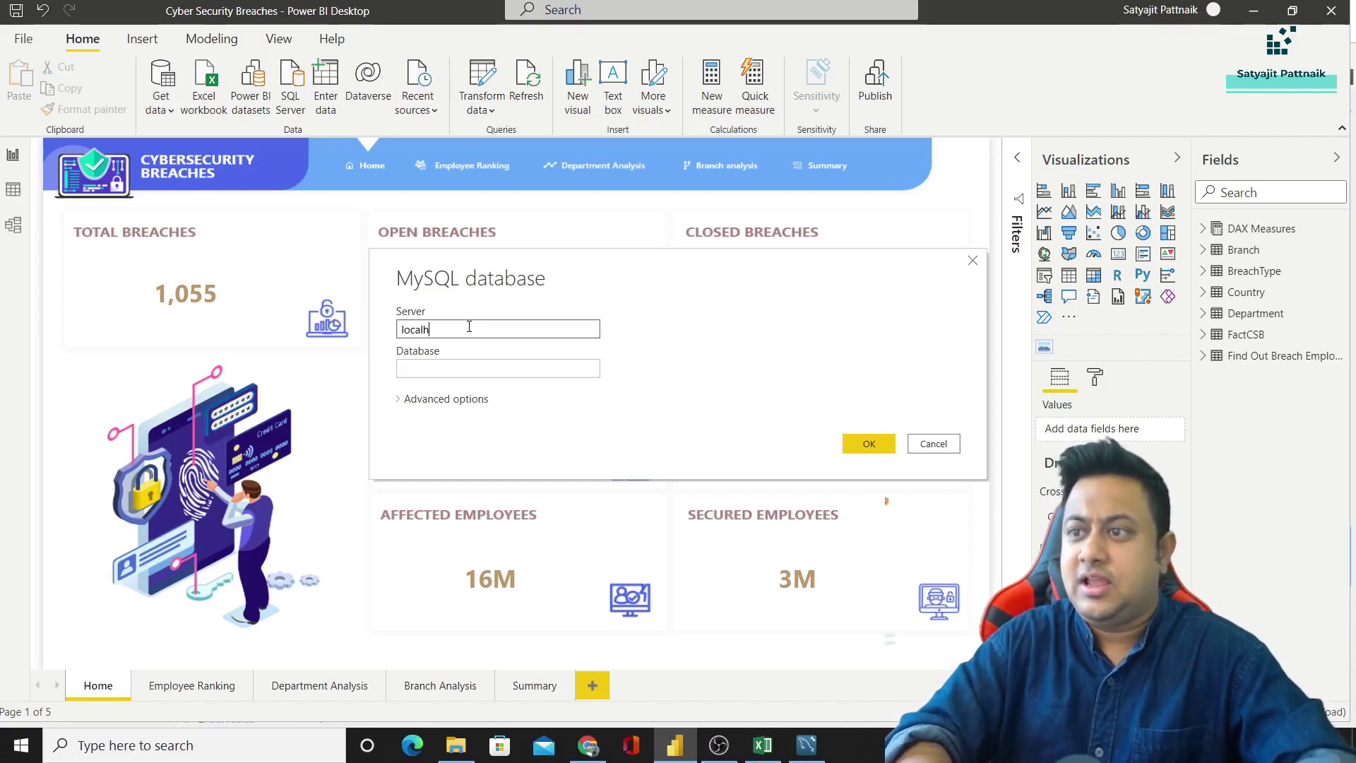
text(ost)
click(451, 370)
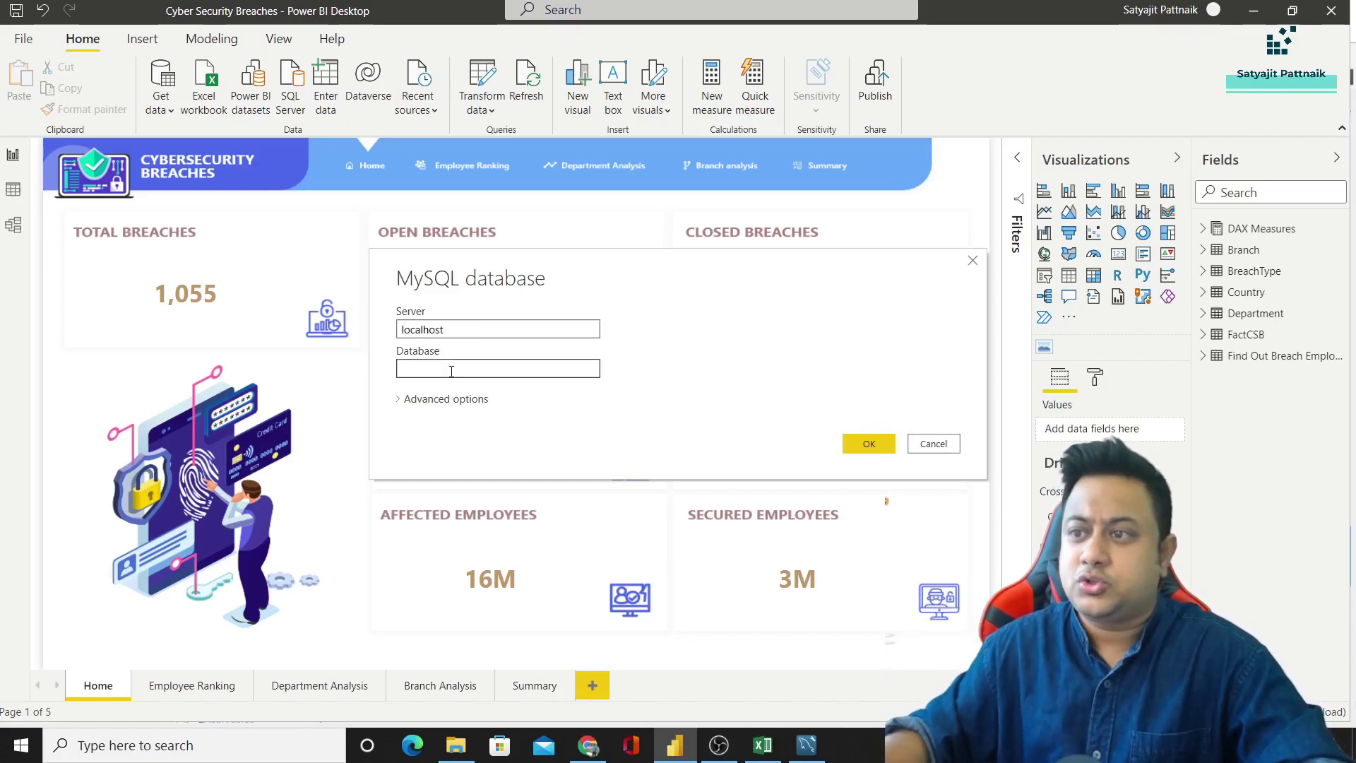
text(cyber)
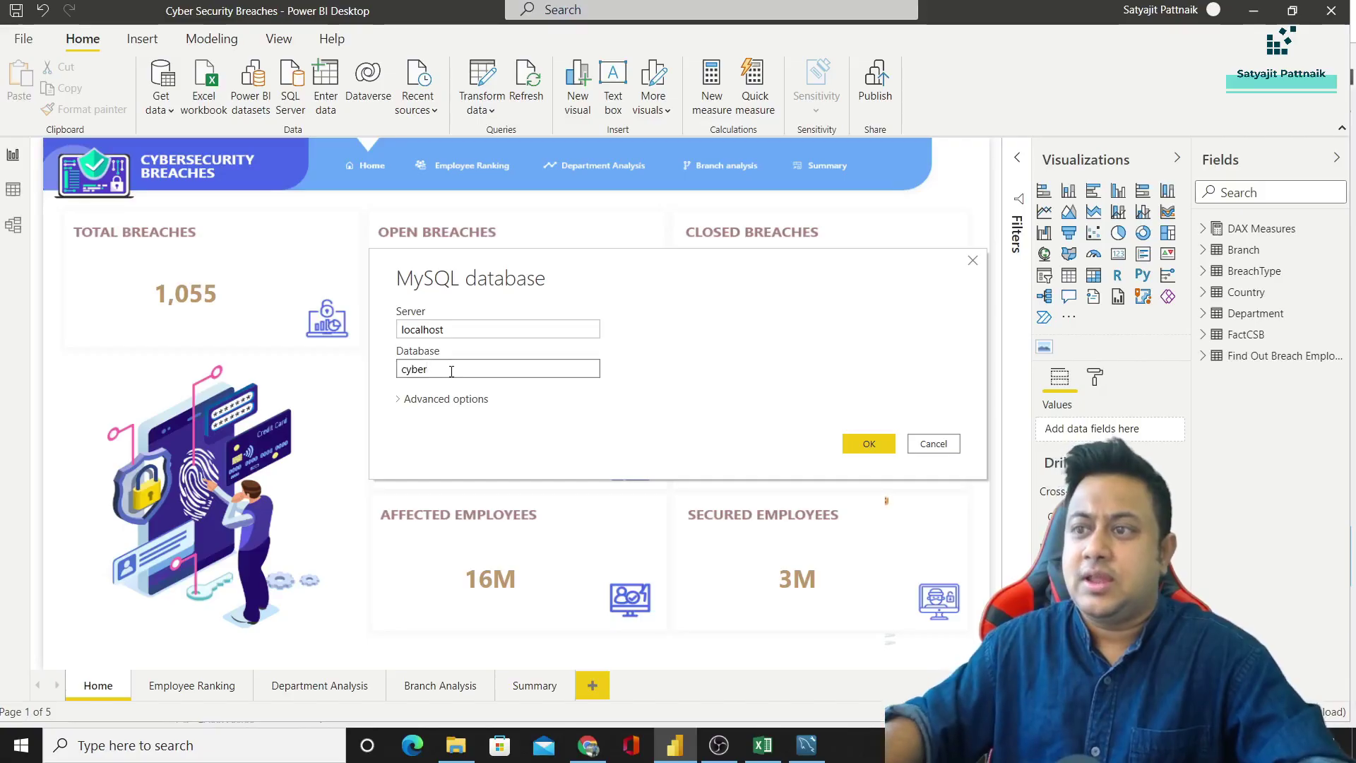
click(417, 400)
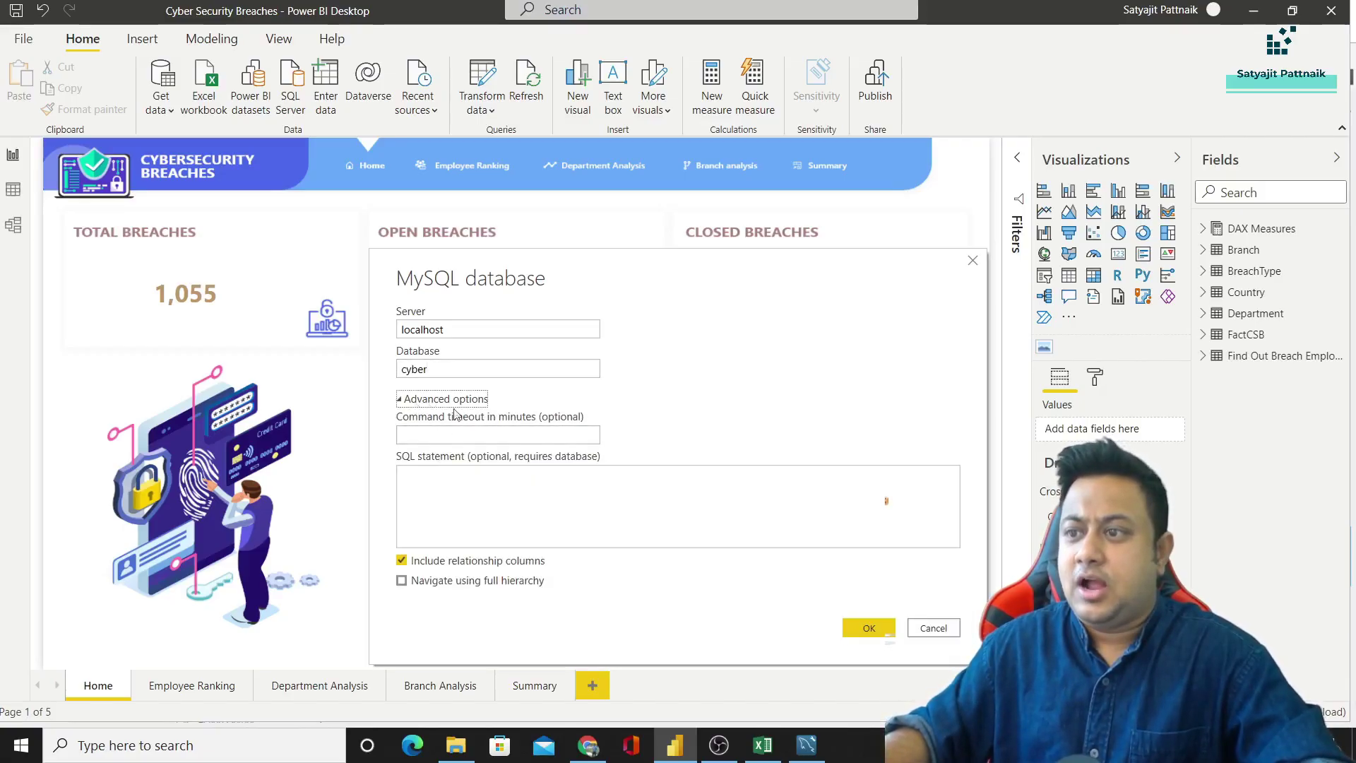
click(861, 627)
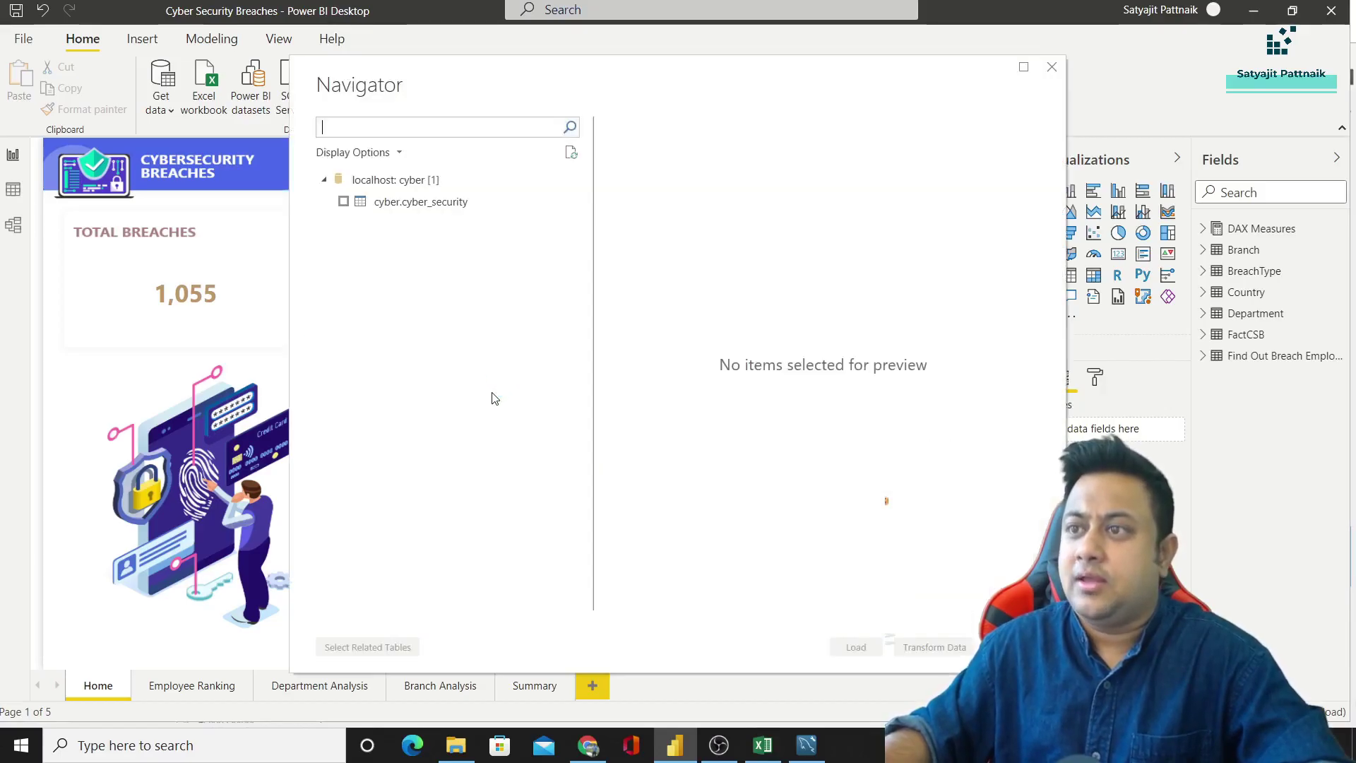
Step: Select the cyber.cyber_security table in the Navigator and examine its columns in a widened preview
click(343, 201)
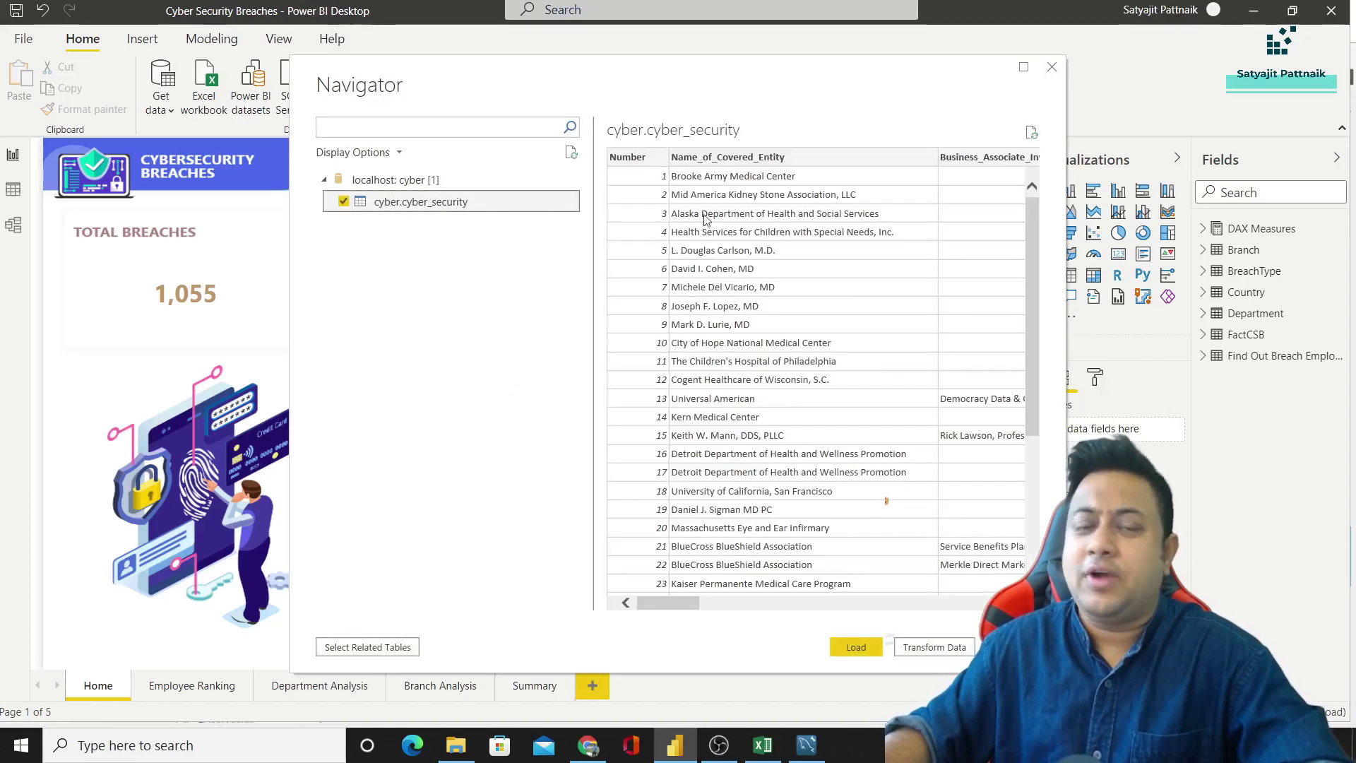
drag(591, 351, 524, 351)
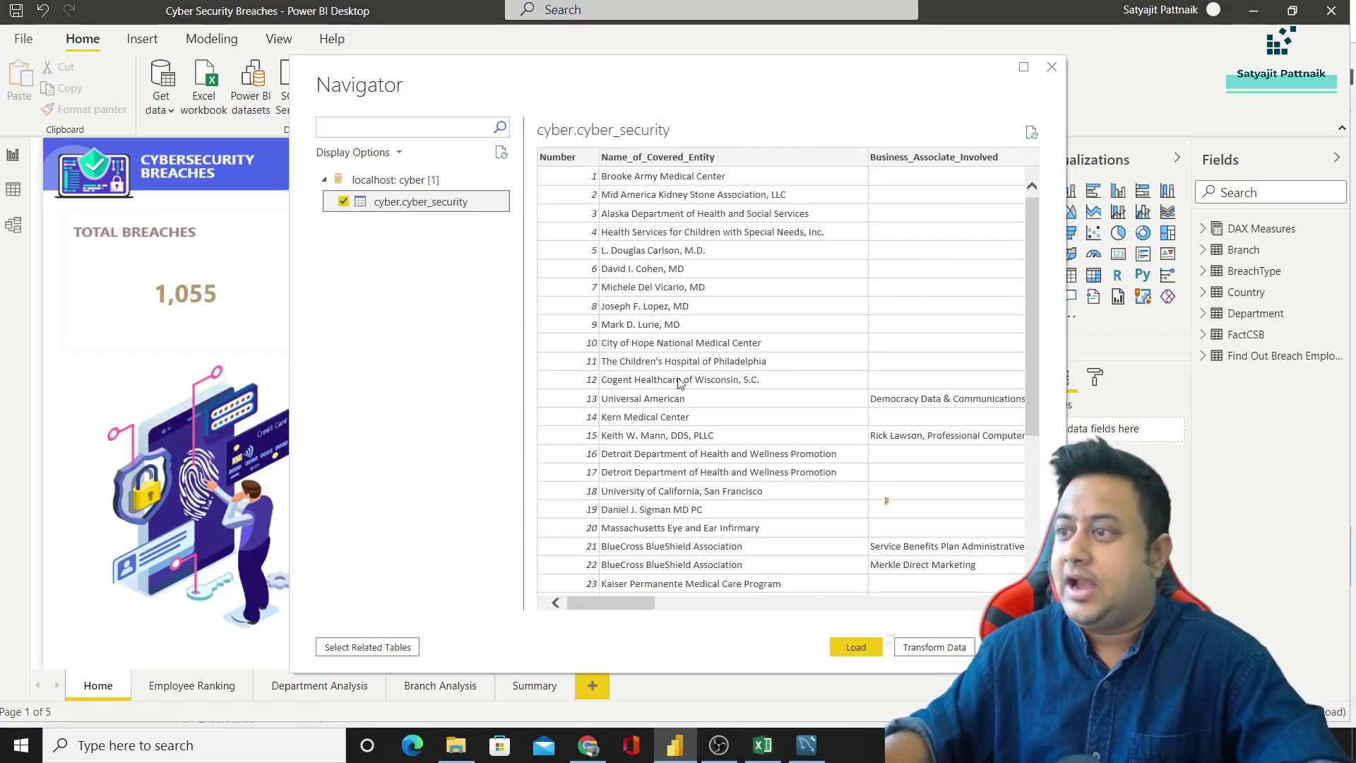
scroll(706, 521, right, 10)
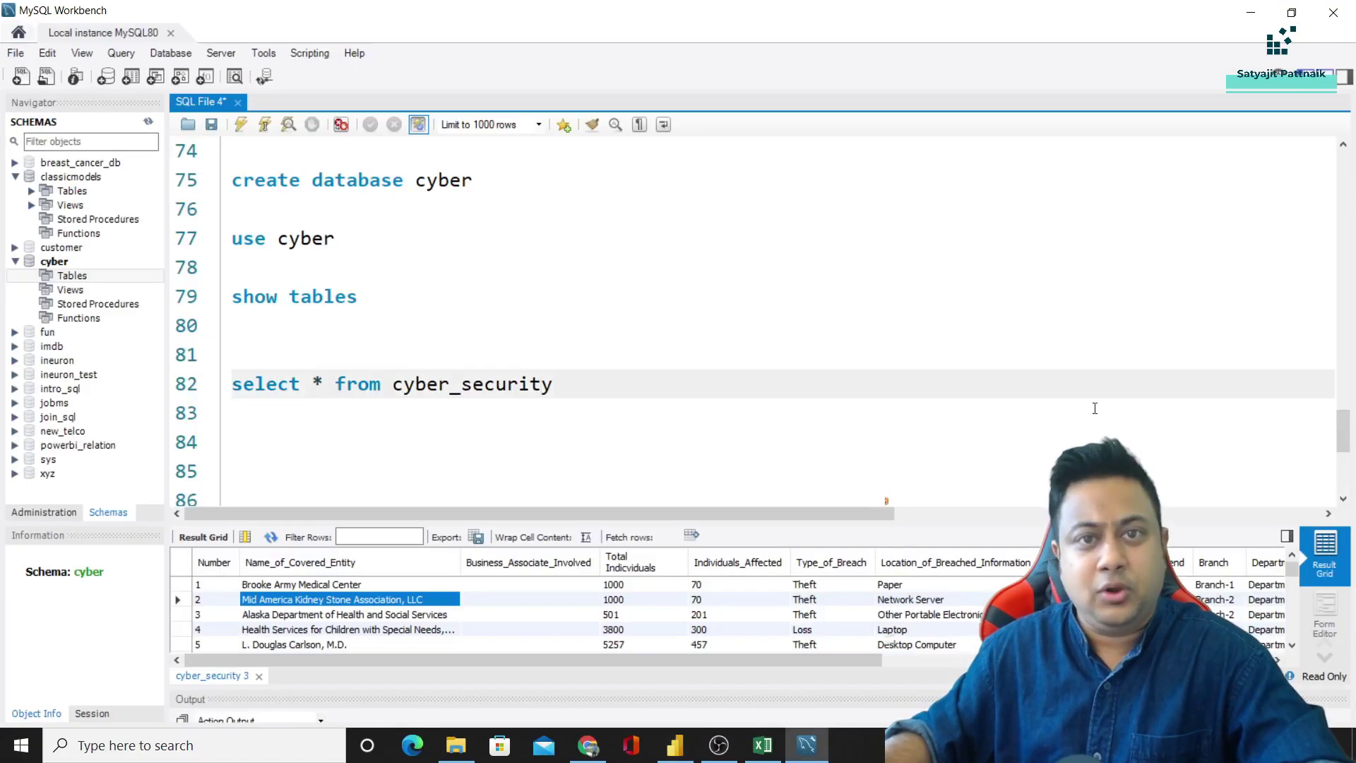
Step: Return to the Power BI report, select the Total Breaches card on the Home page, and widen the Fields pane
key(alt+Tab)
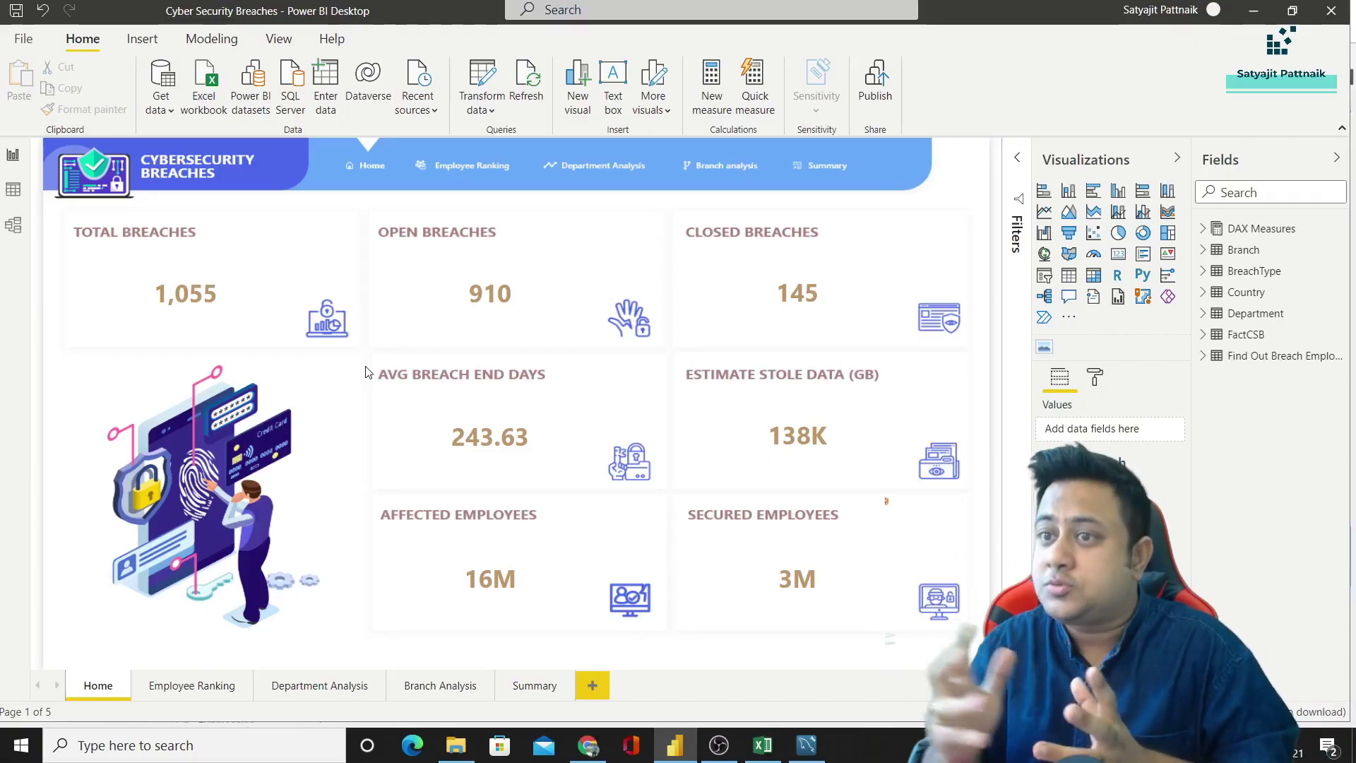
click(189, 304)
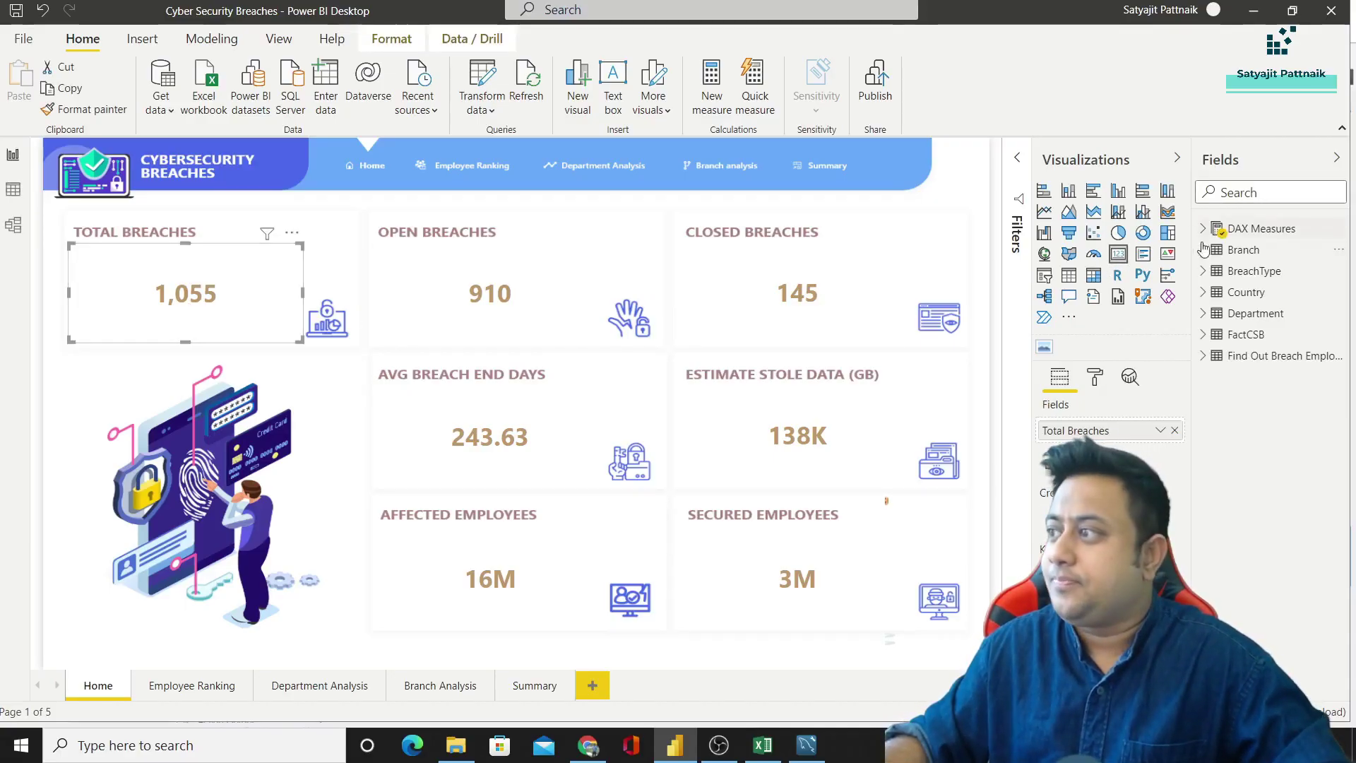
drag(1194, 252, 1143, 292)
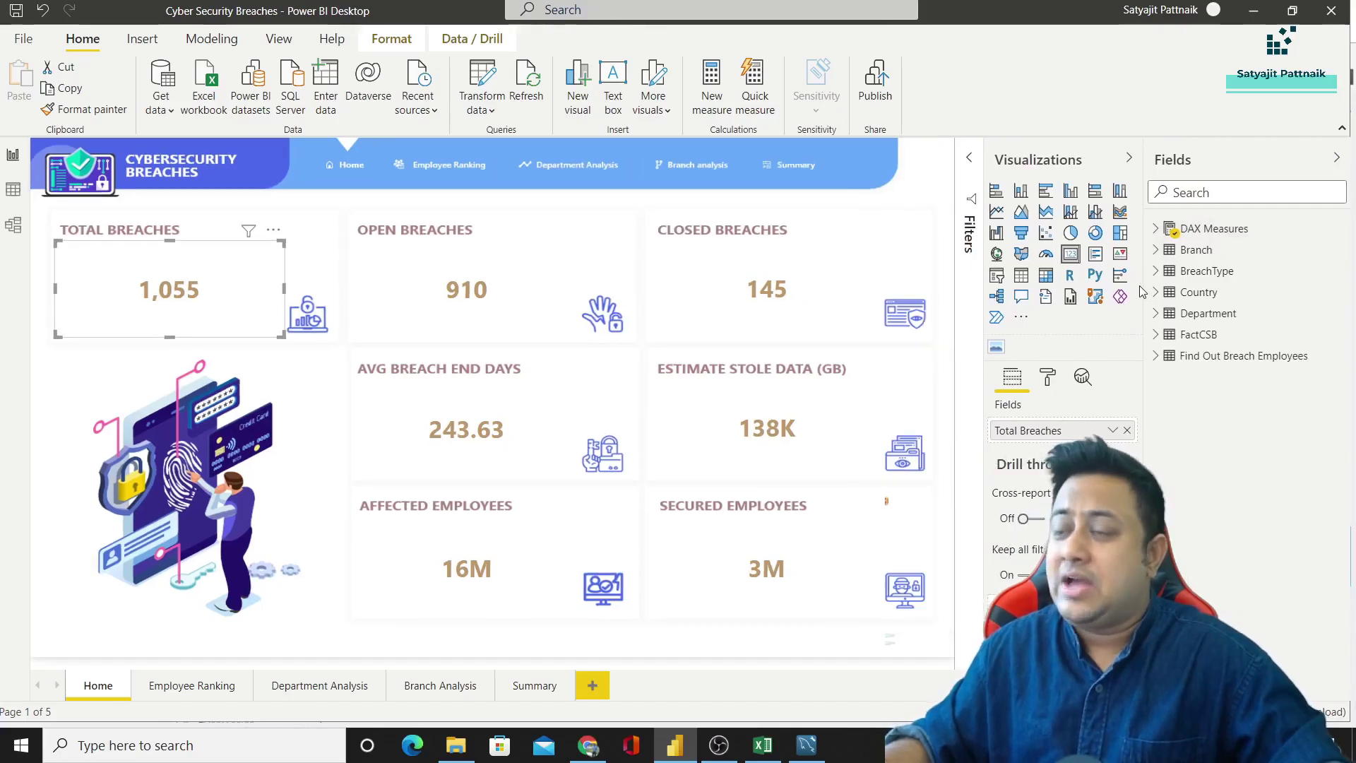
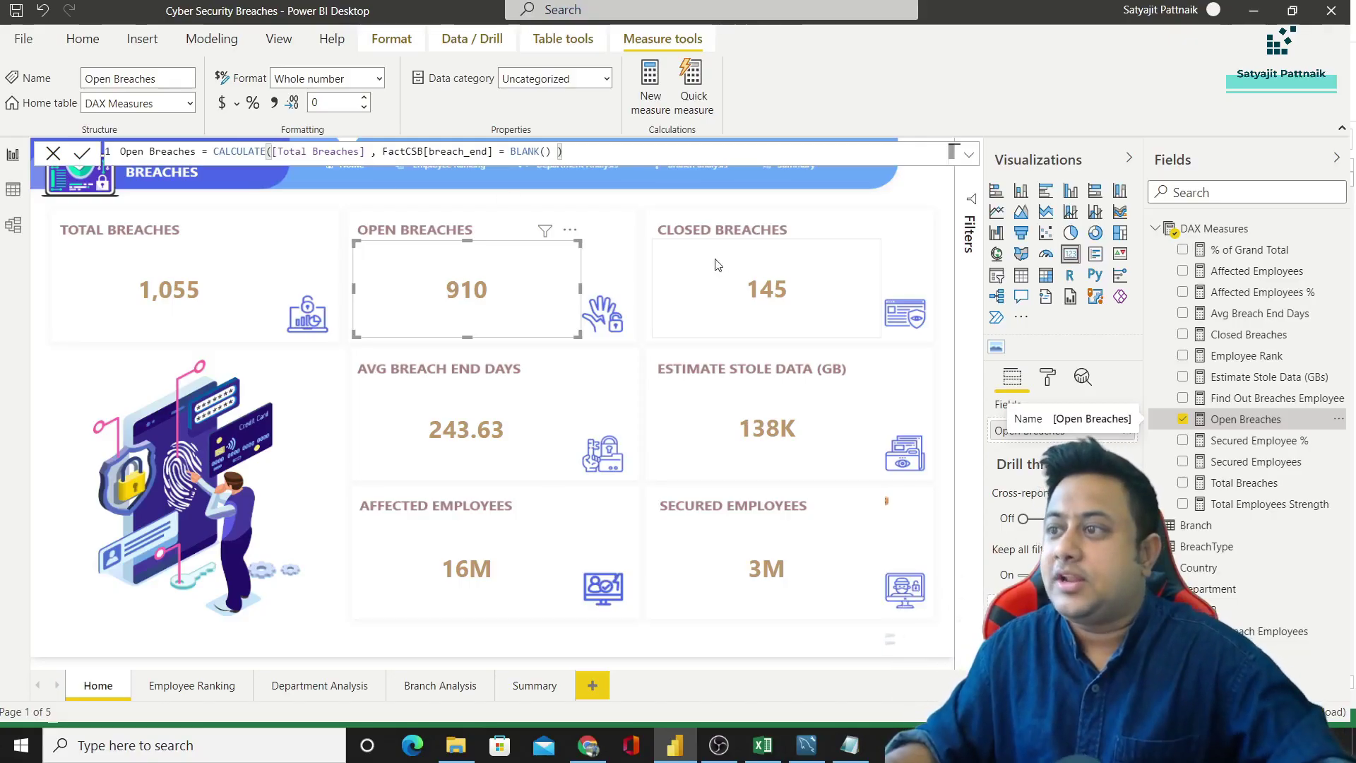
Step: Select the Closed Breaches card and the Avg Breach End Days card, and display the DAX formula behind each
click(766, 286)
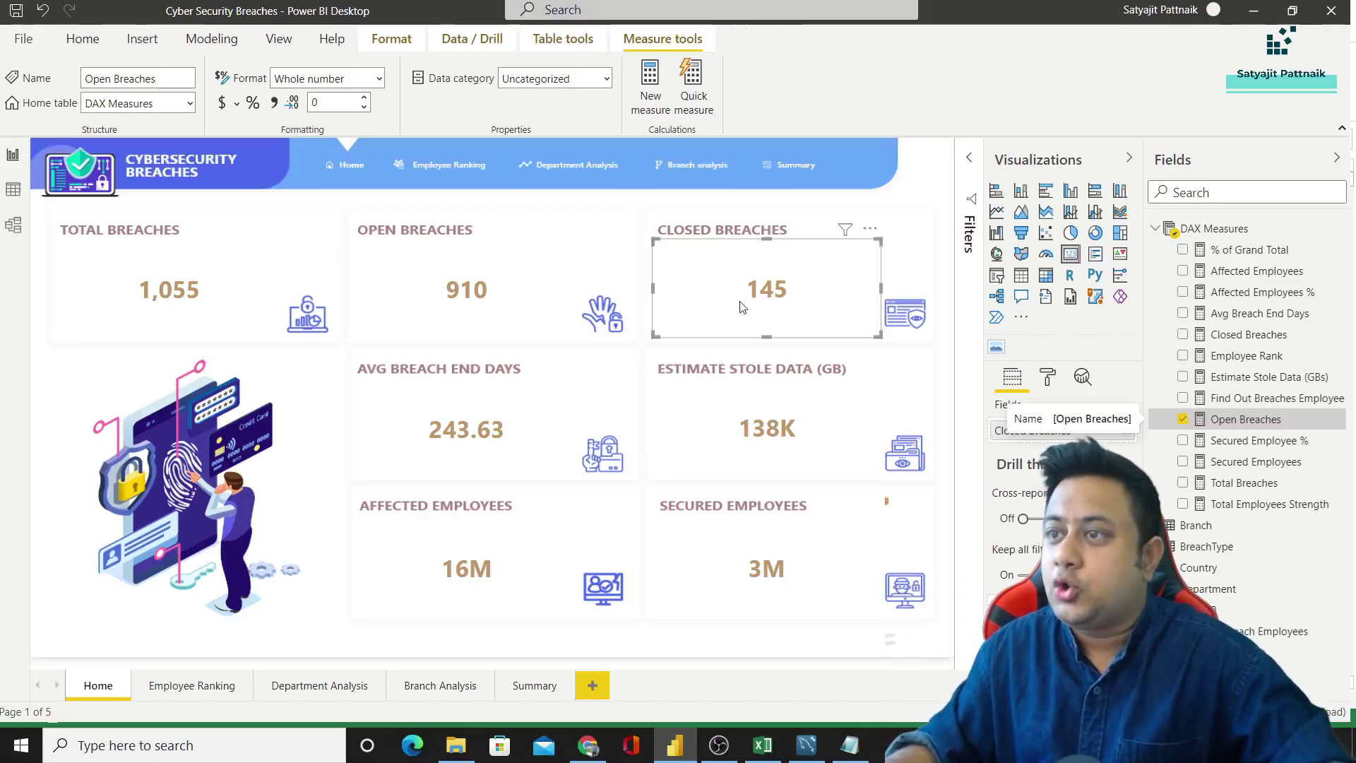
click(1244, 334)
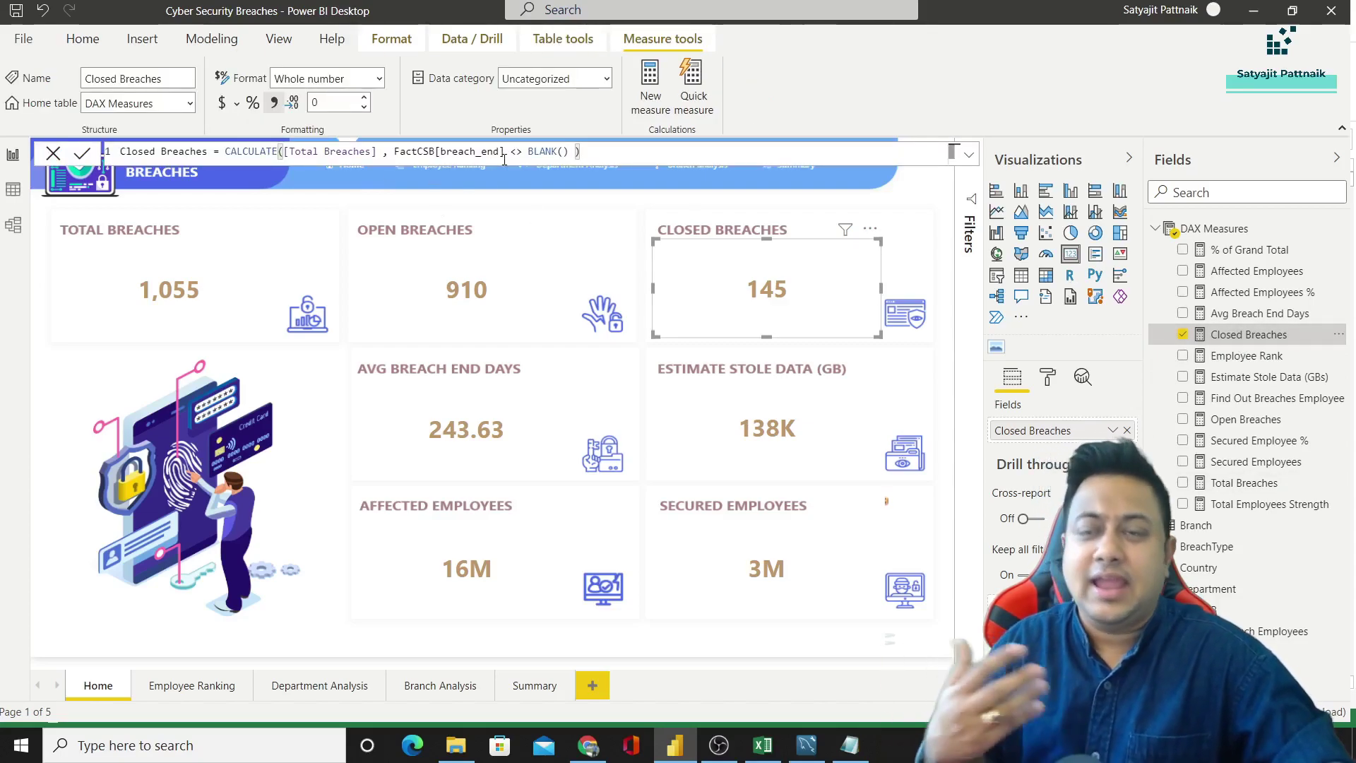
click(460, 424)
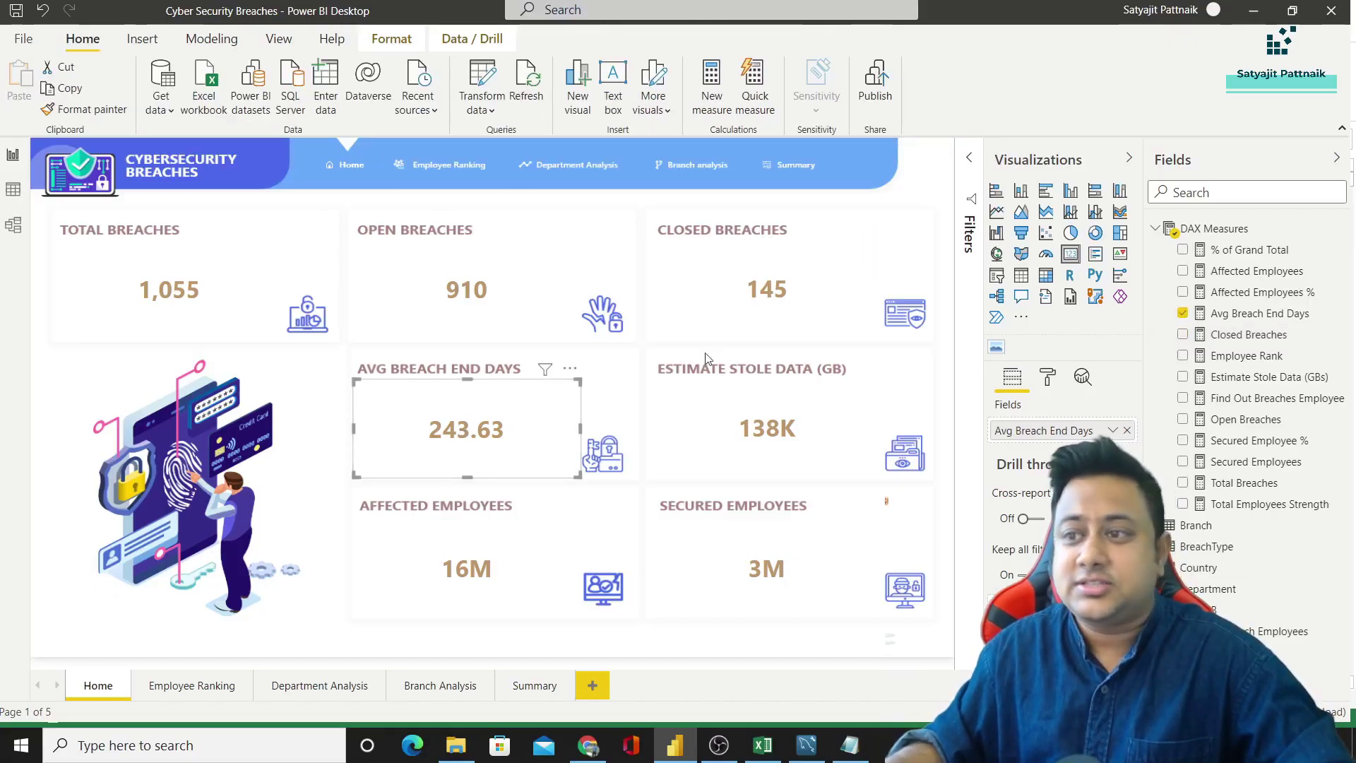
click(1259, 313)
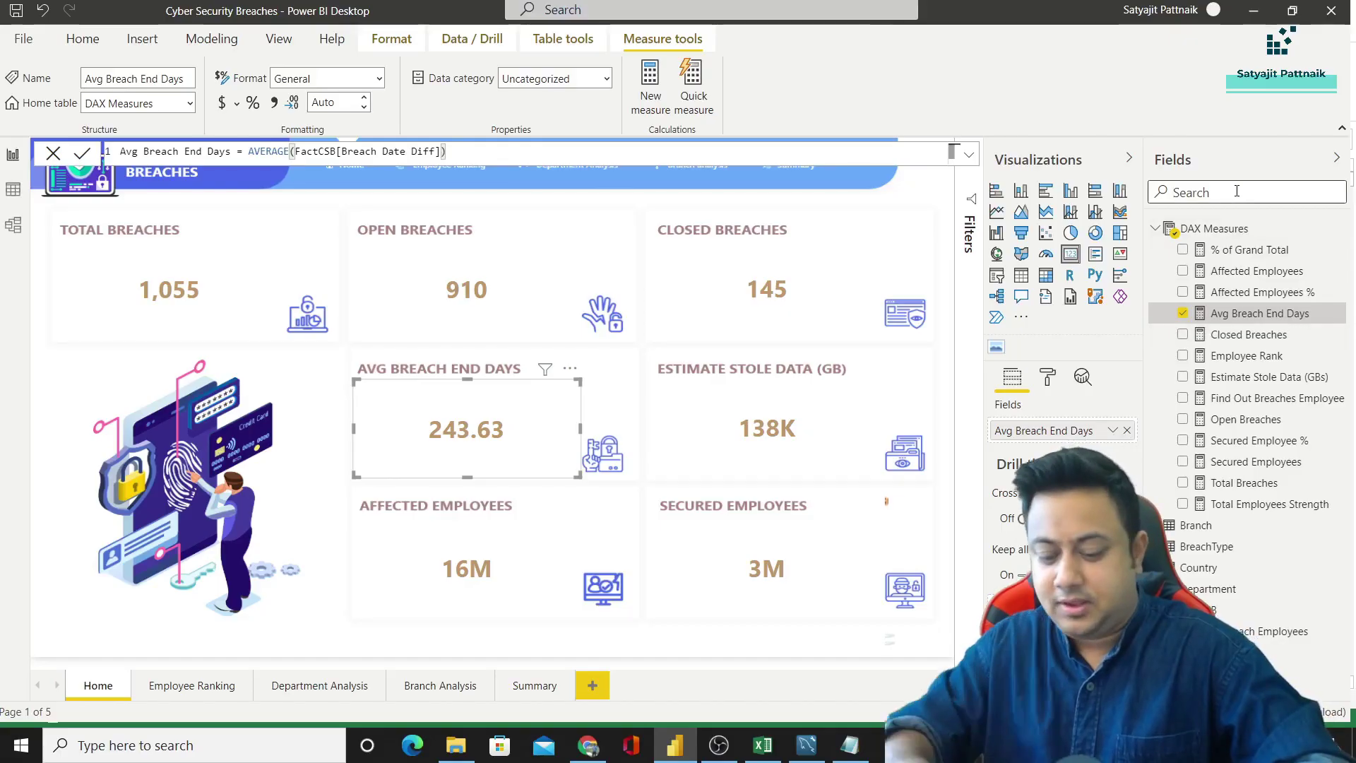
Step: Search the fields for breach date and examine the formula of the Breach Date Diff column in FactCSB
text(each date)
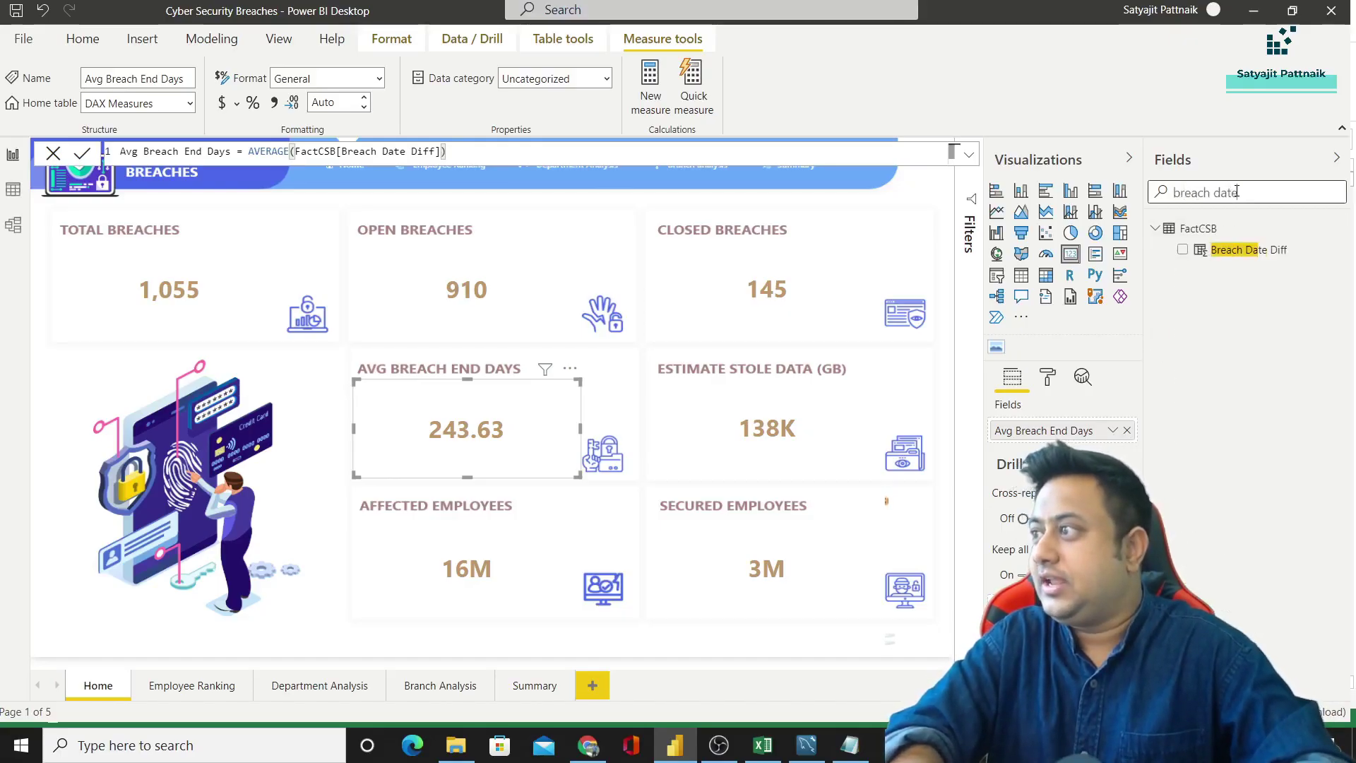
click(1237, 253)
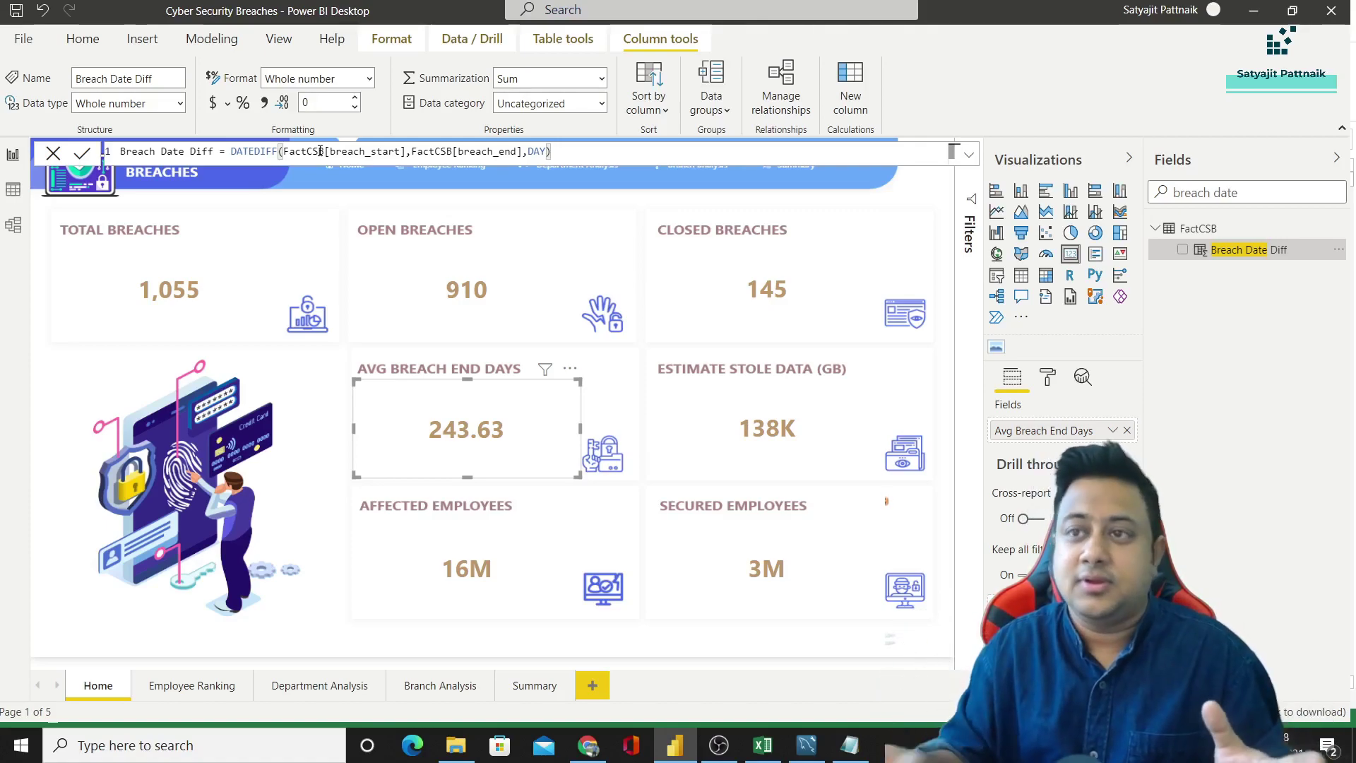
drag(231, 151, 552, 151)
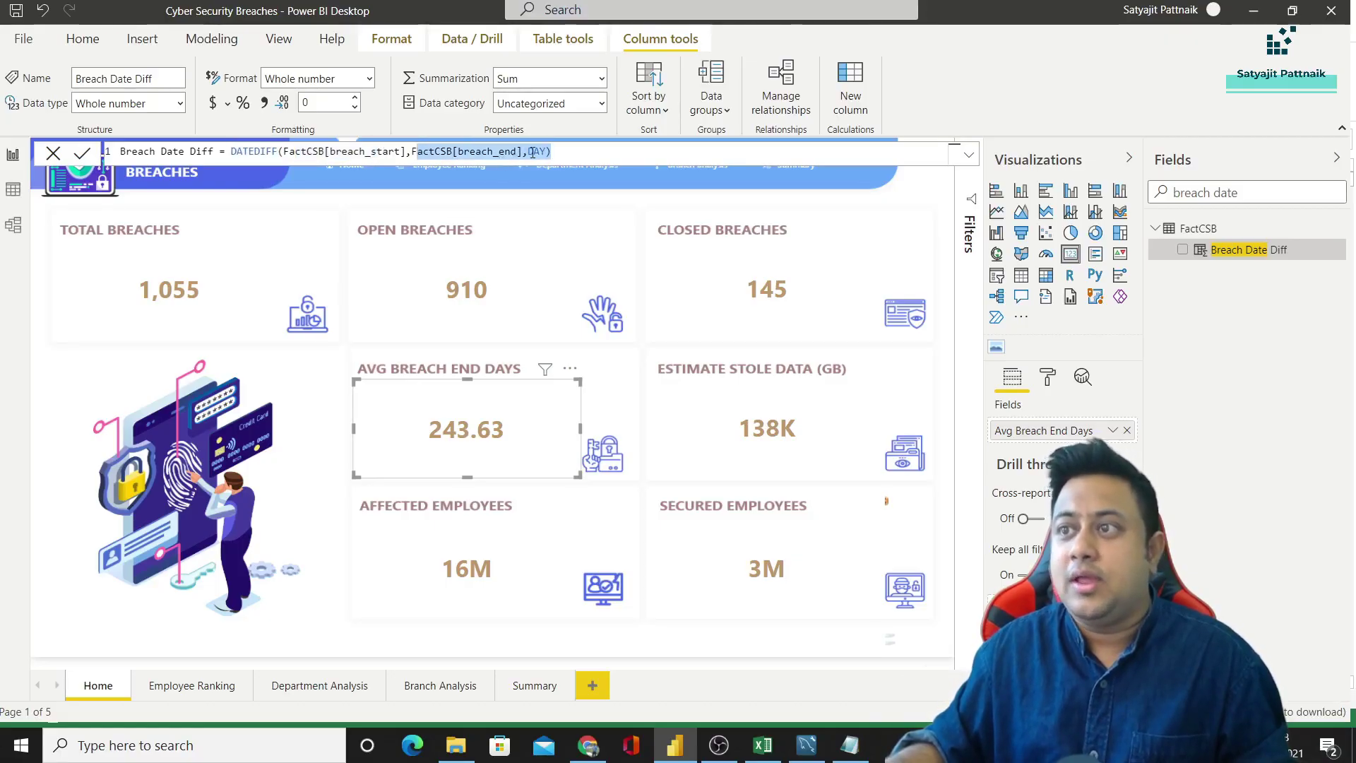
click(533, 152)
click(548, 152)
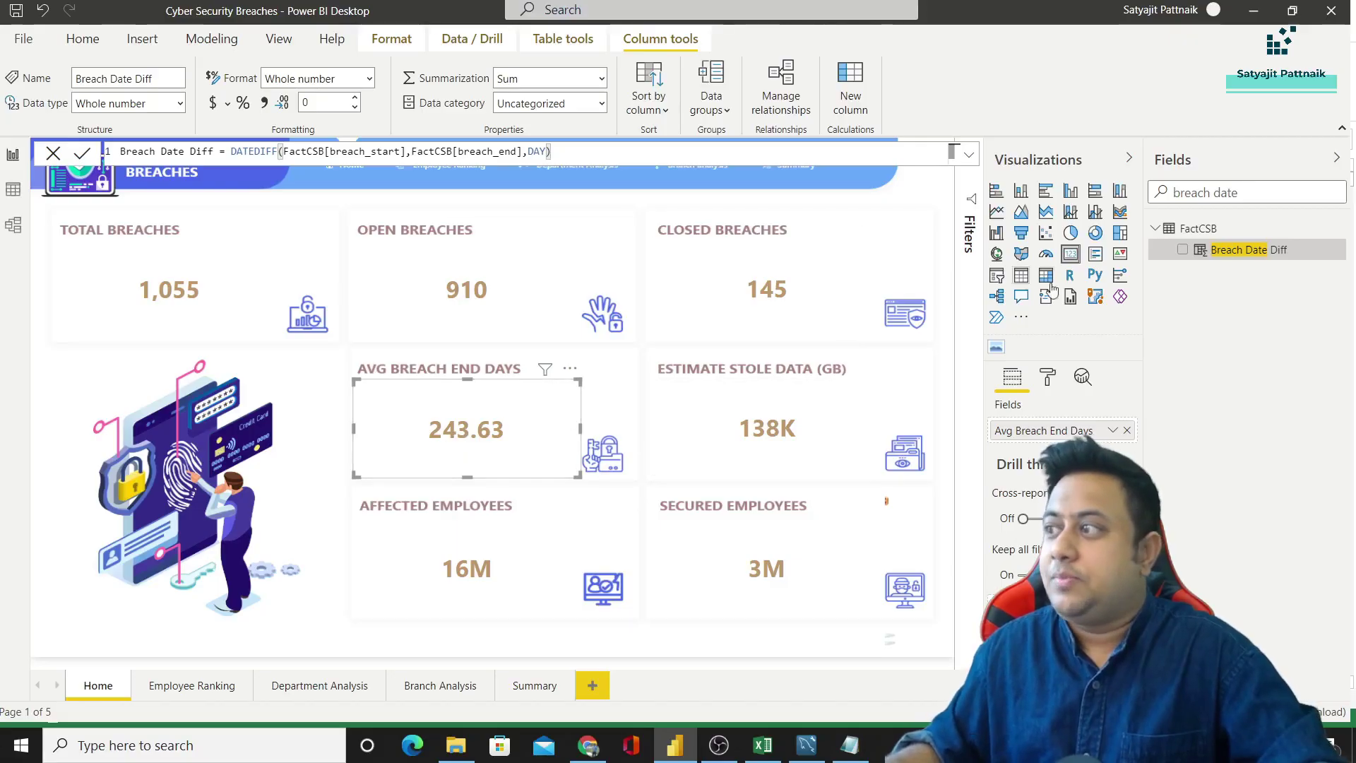
Step: Clear the field search and display the Avg Breach End Days measure's formula again
triple_click(1196, 190)
key(BackSpace)
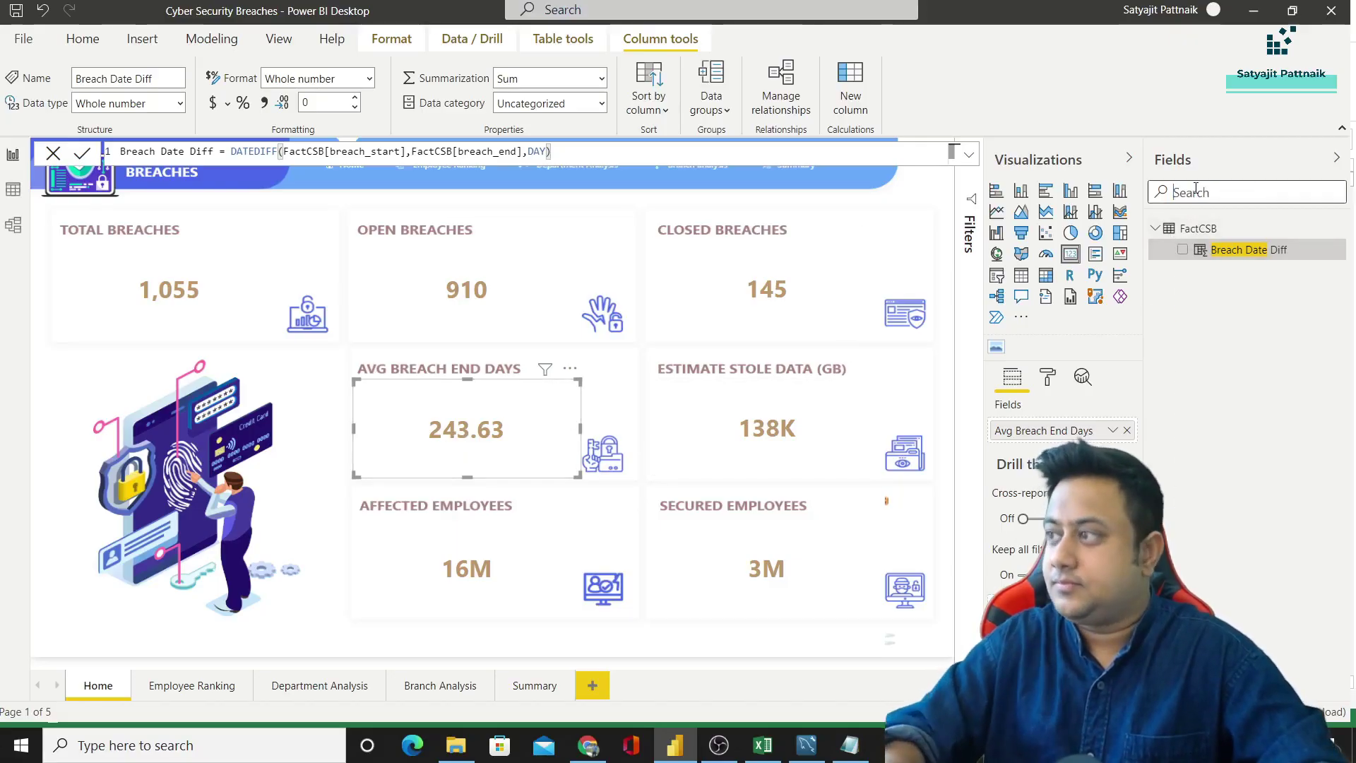
click(1260, 313)
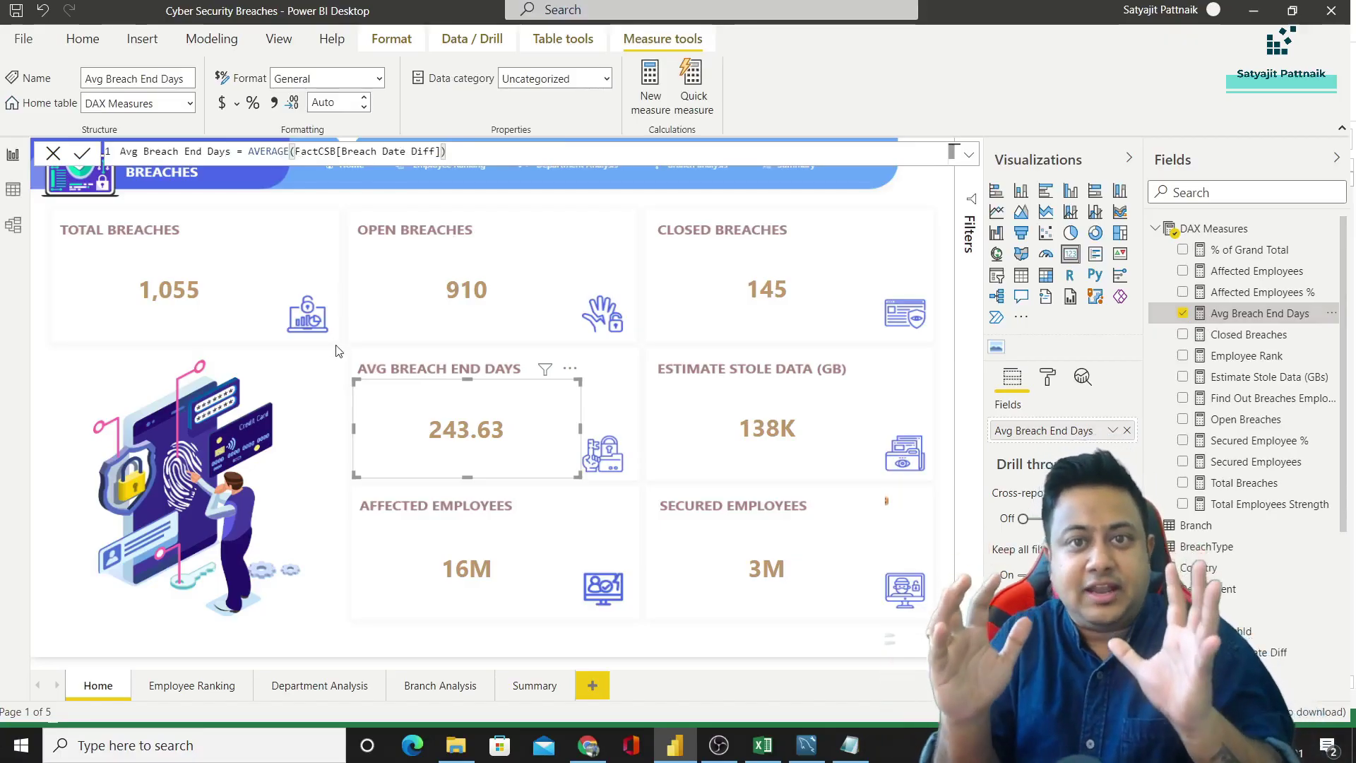
Step: Open a blank Notepad window, enlarge its text font, and move the window lower over the report
key(super+r)
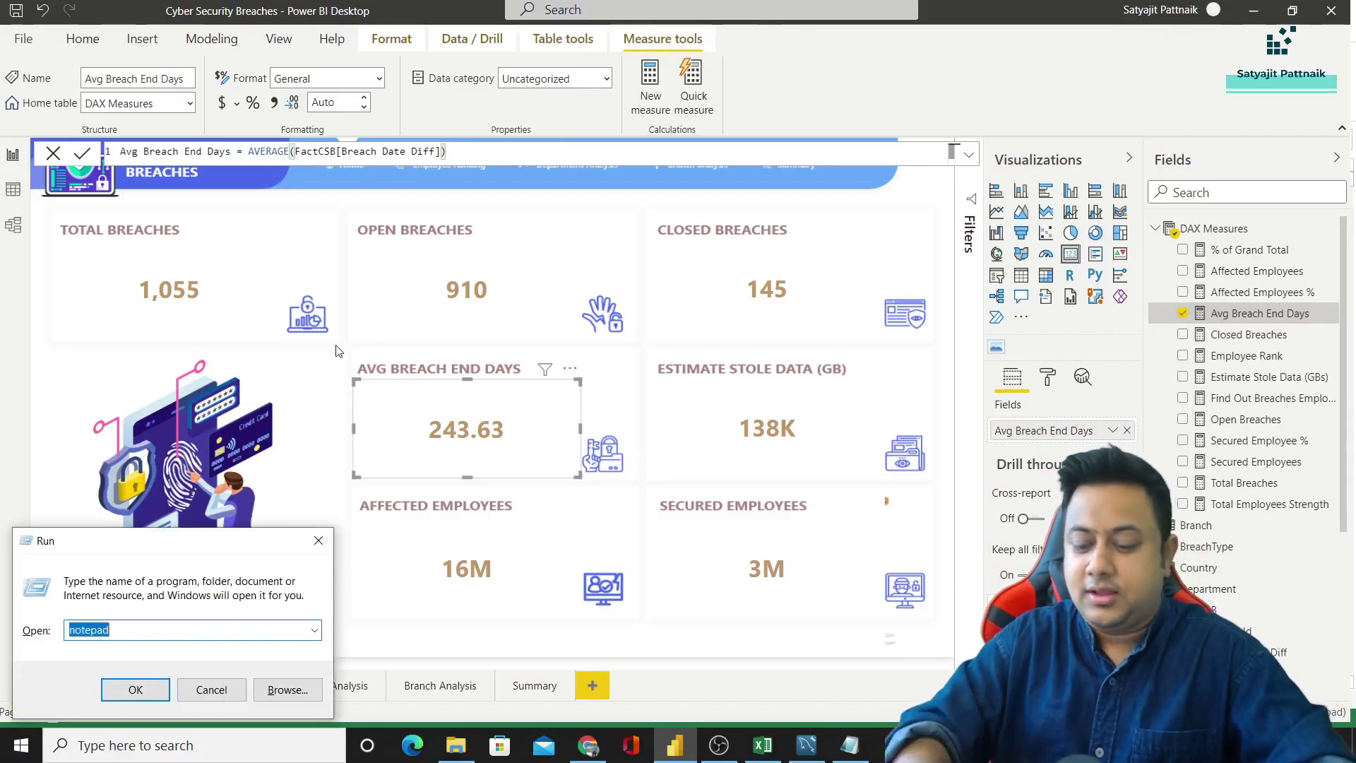
text(notepad)
key(Return)
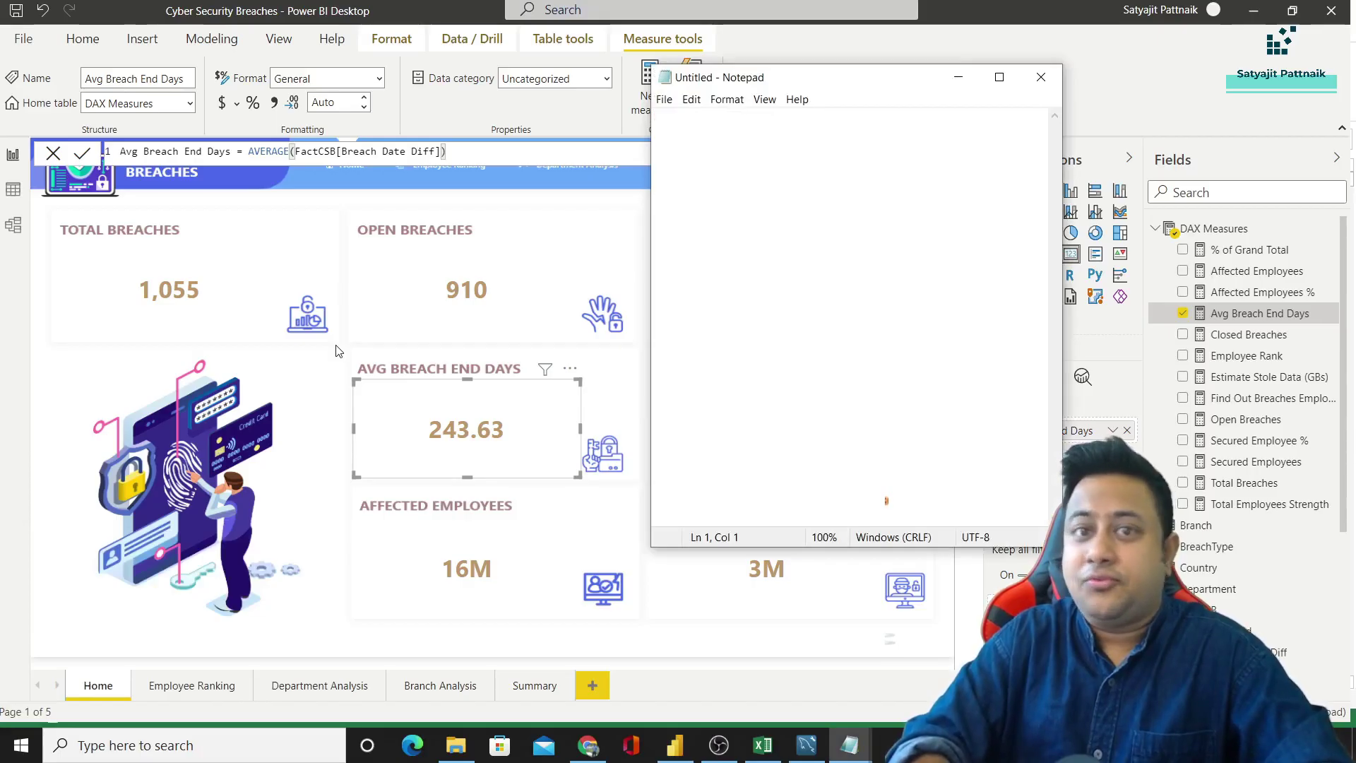
click(728, 100)
click(745, 135)
click(972, 371)
click(892, 623)
drag(772, 83, 779, 190)
Step: Write the header "breach_start, end" and the example rows "1-jan-2021, 10-jan-2021, 10" and "1-jan-2021, 20-jan-2021, 20" in Notepad
text(breach_start, end)
key(Return)
key(Return)
text(1-jan-2021, 10-)
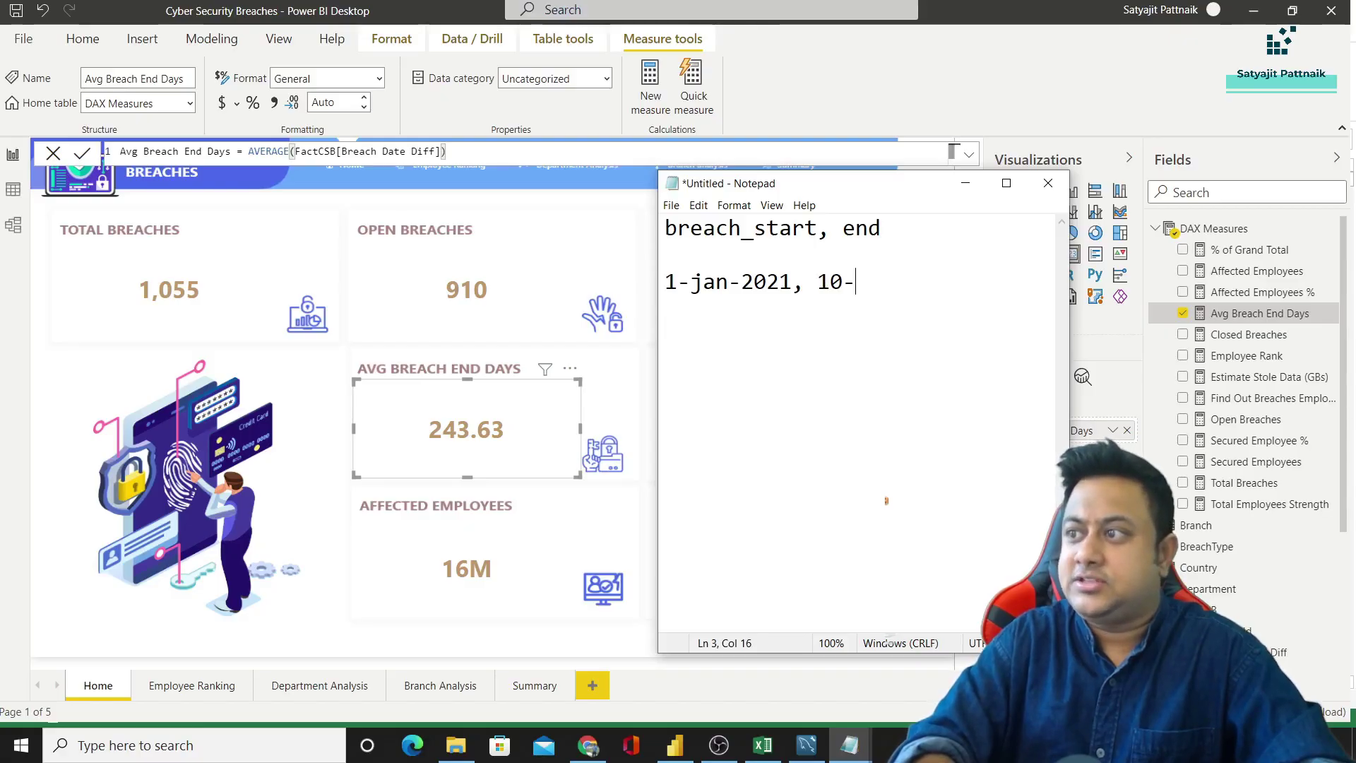
text(jan-2021, 10)
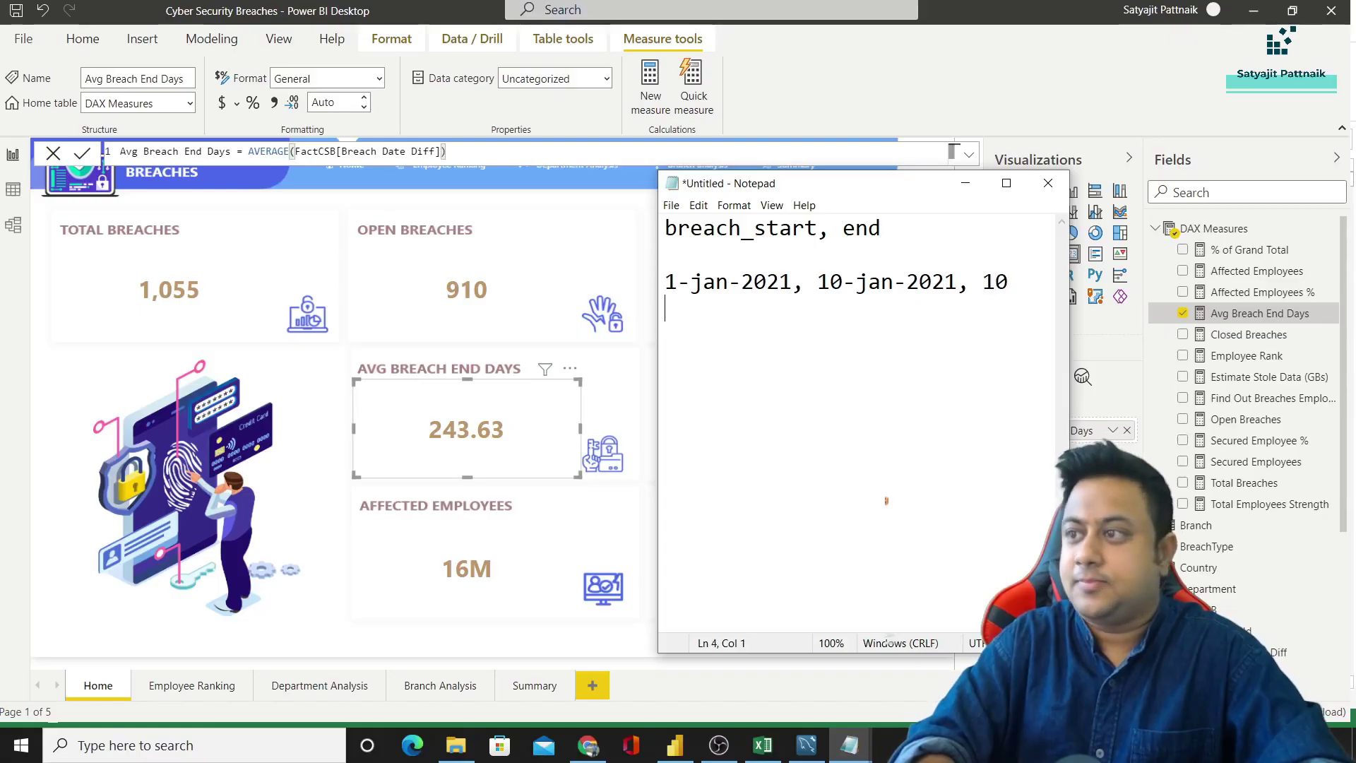
text( 1-jan-2021, 20-jan-2021, 20)
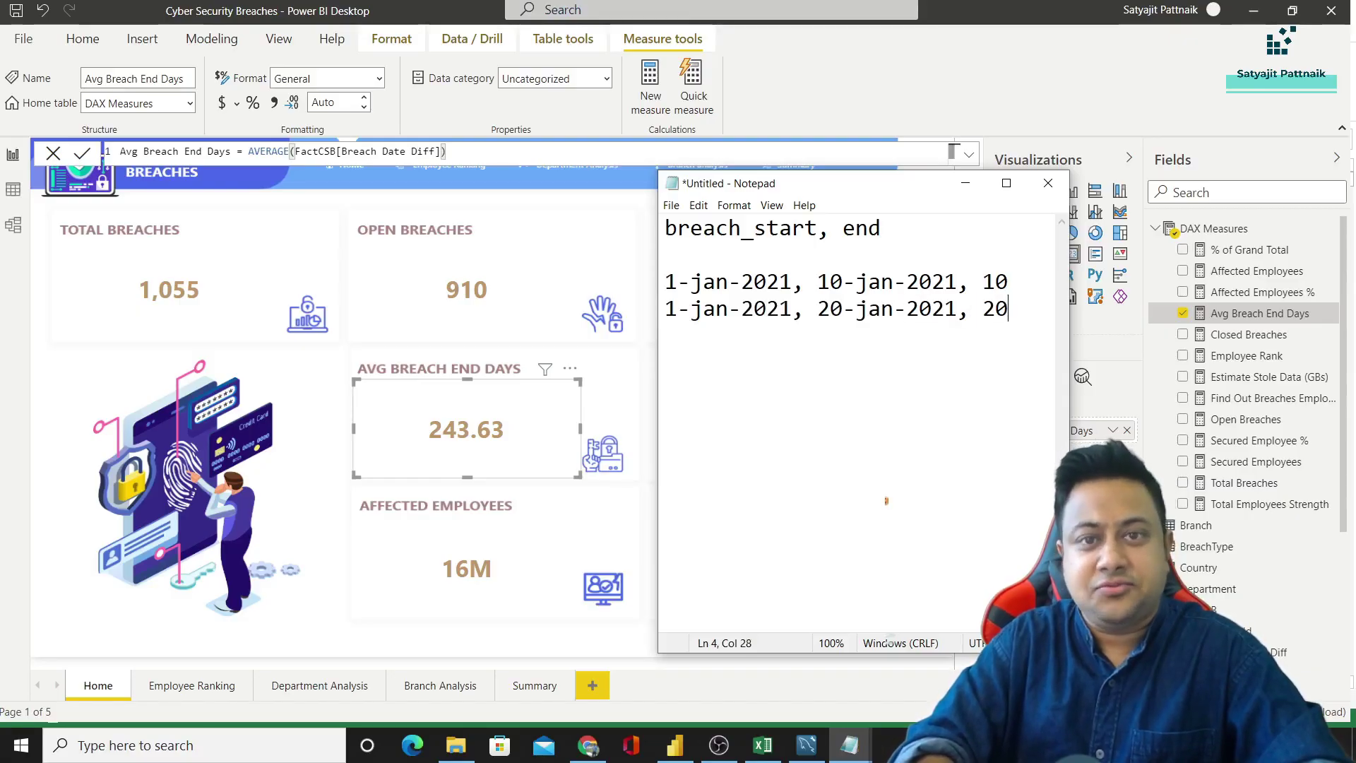
Step: Add the average calculation "Avg: 10+20/2 = 15" below the example rows
key(Return)
text(Av)
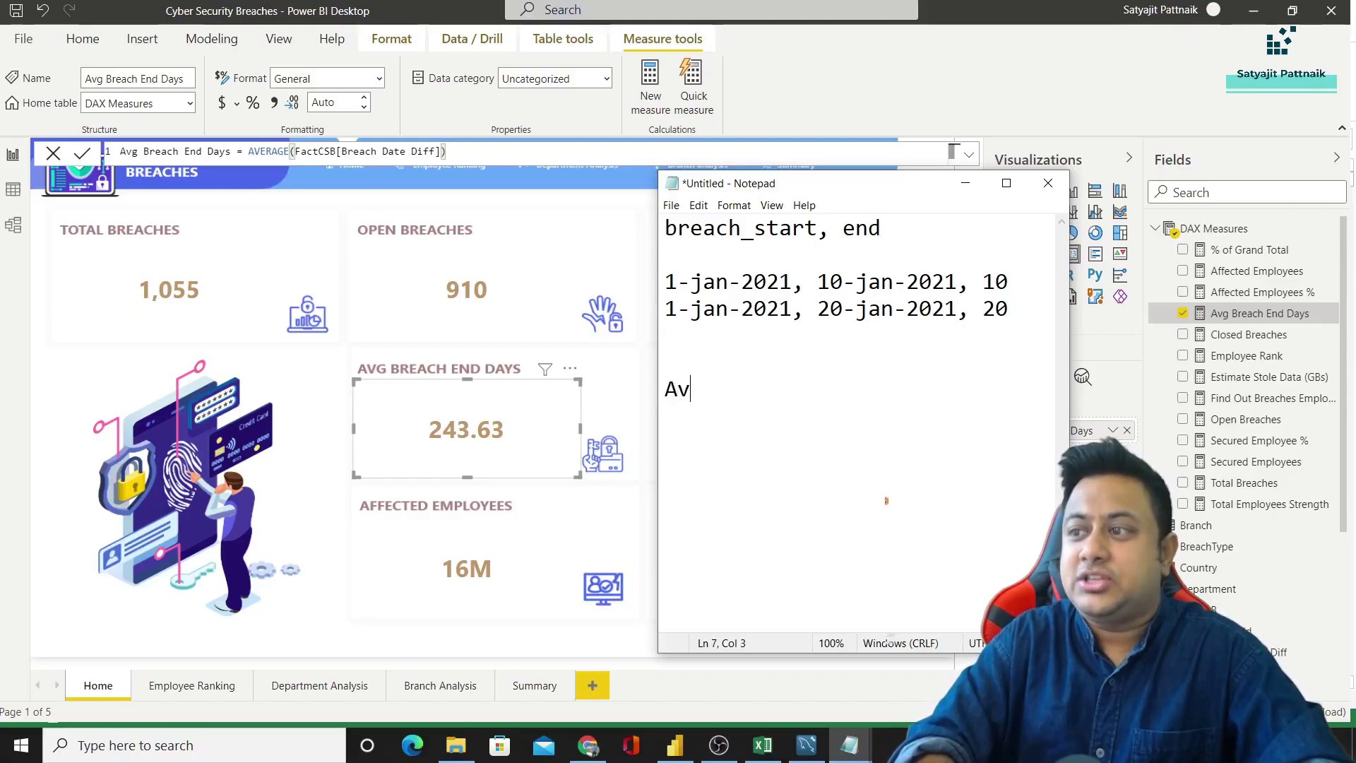
text(g  10+20/2)
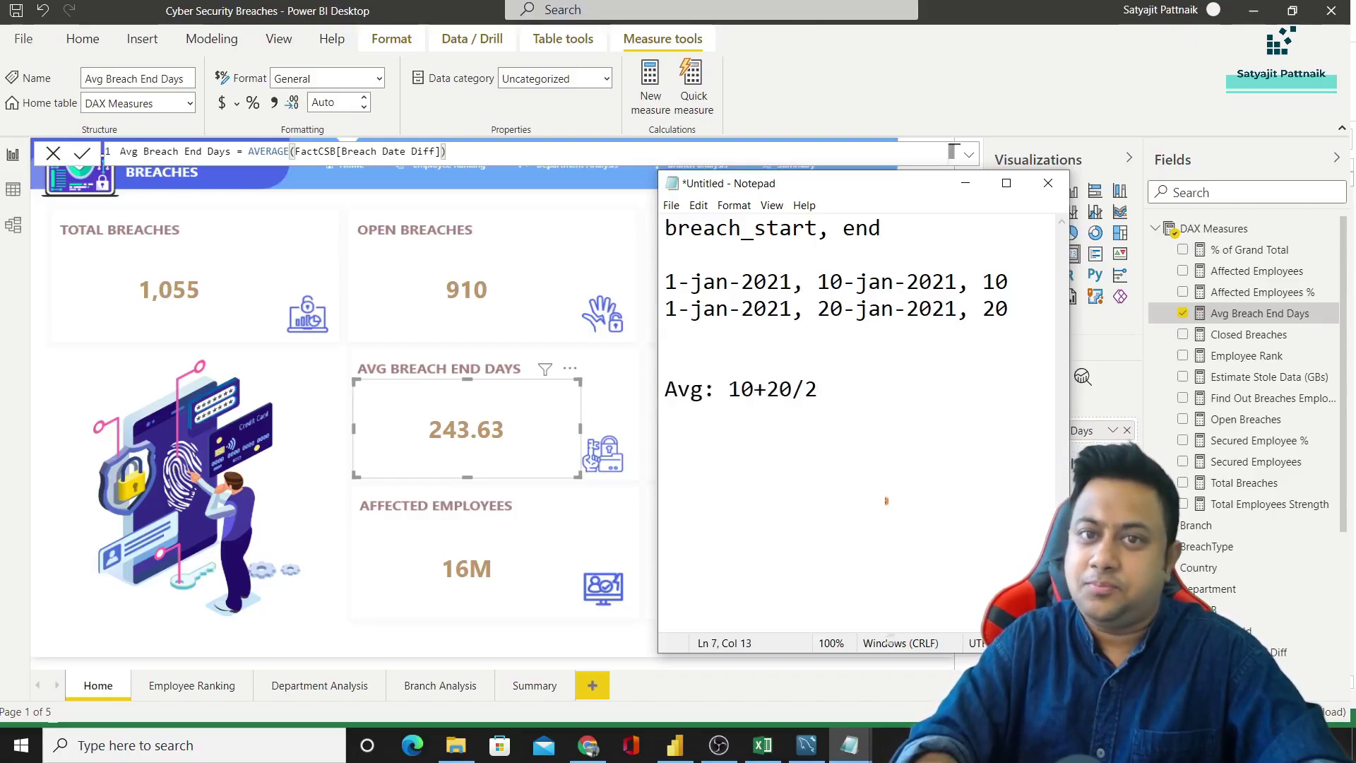
text( = 15)
Step: Return to Power BI, select the Estimate Stole Data (GB) card, and display its measure's formula
key(alt+Tab)
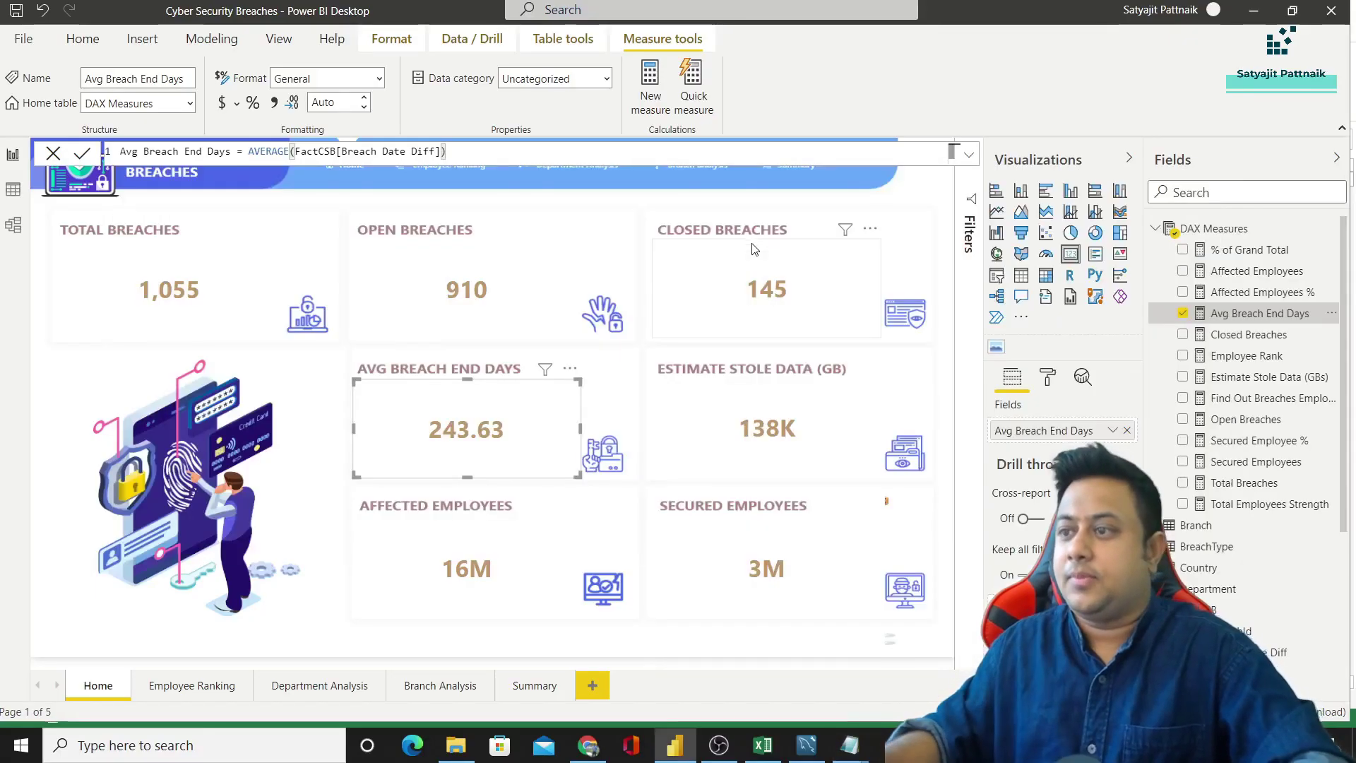
click(699, 413)
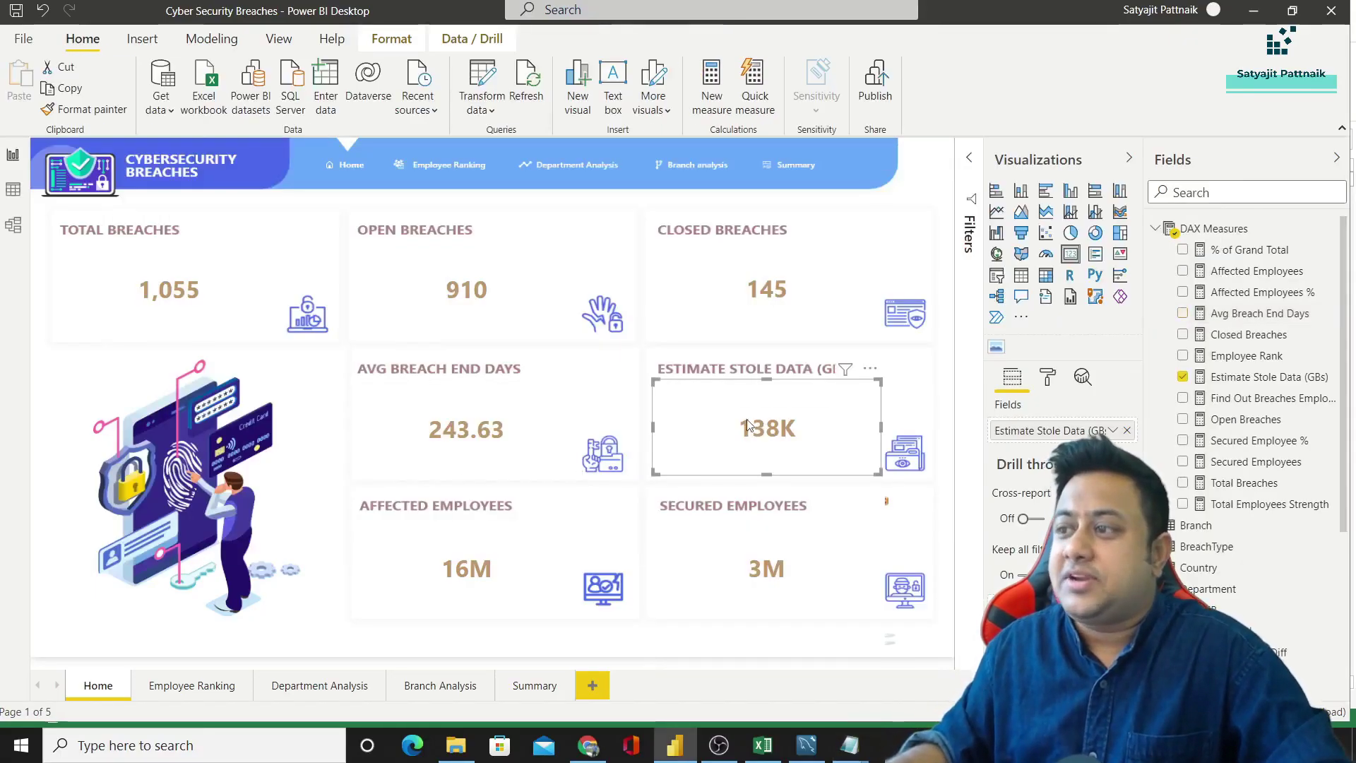
click(1256, 377)
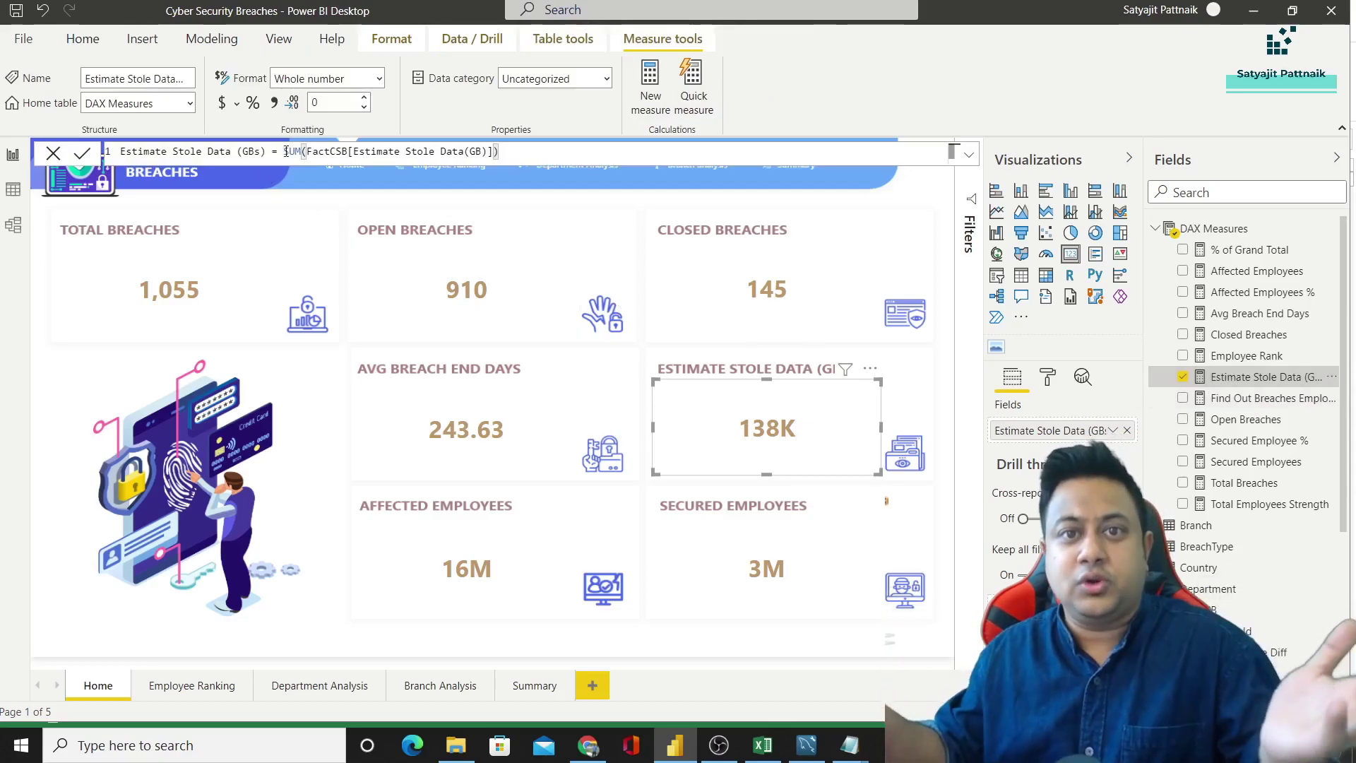
Step: Switch to the Cyber Security Breaches workbook in Excel and select the whole Estimate Stole Data(GB) column
key(alt+Tab)
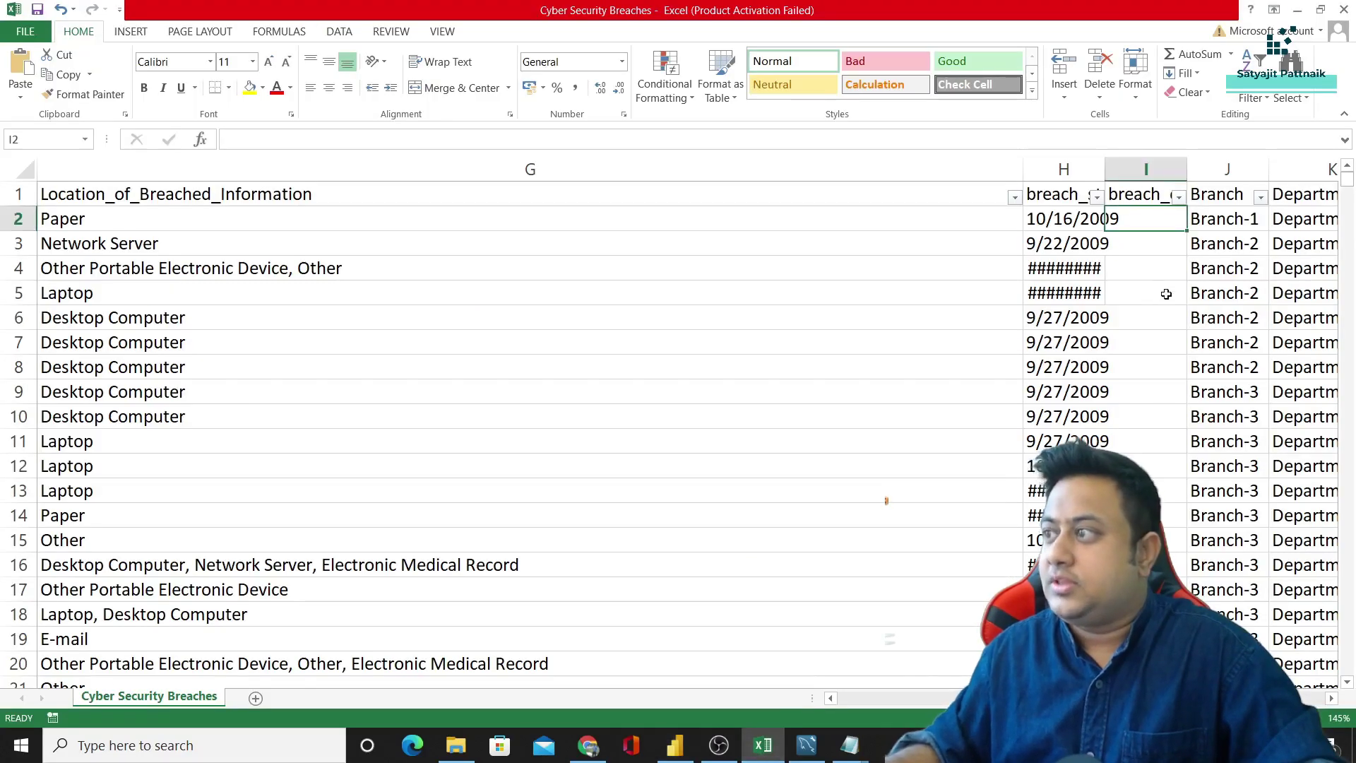
click(1166, 290)
key(Right)
key(Right)
key(Right)
key(Right)
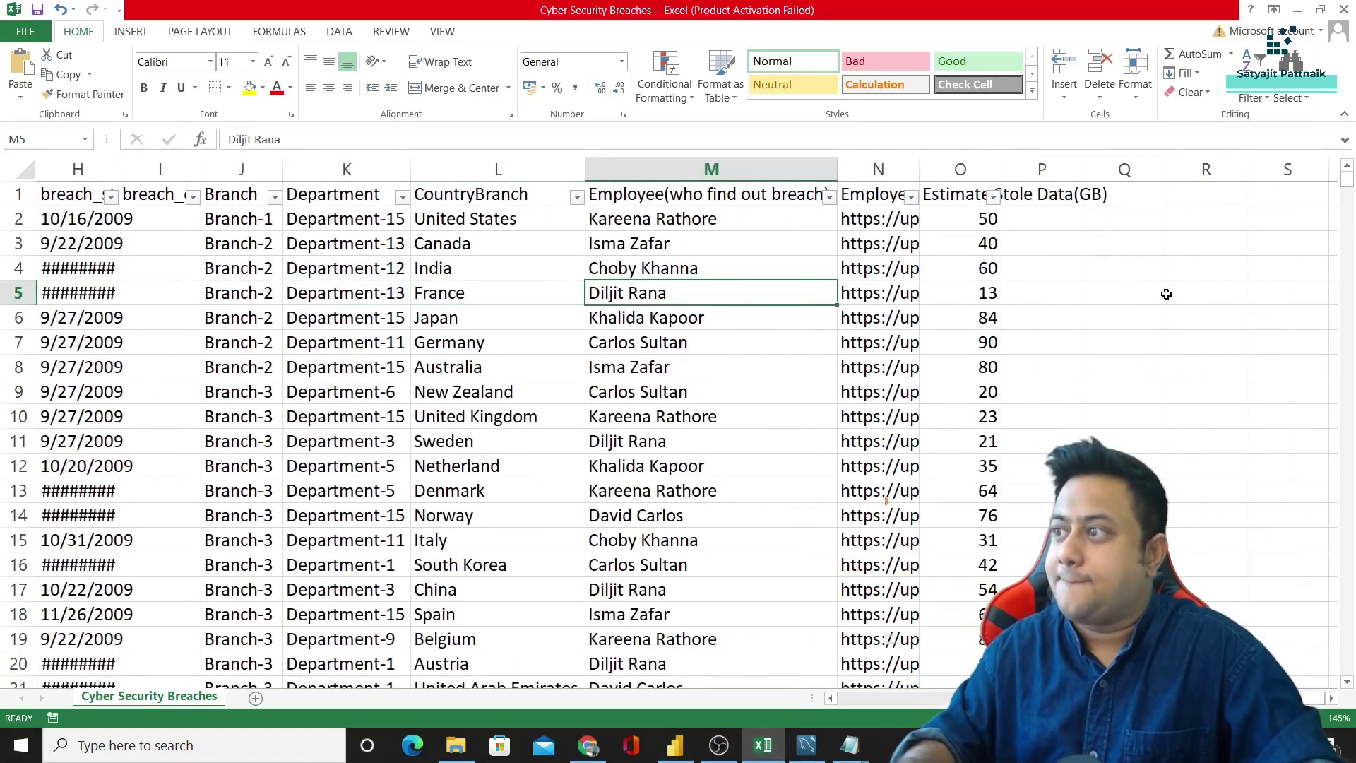
click(939, 195)
click(972, 168)
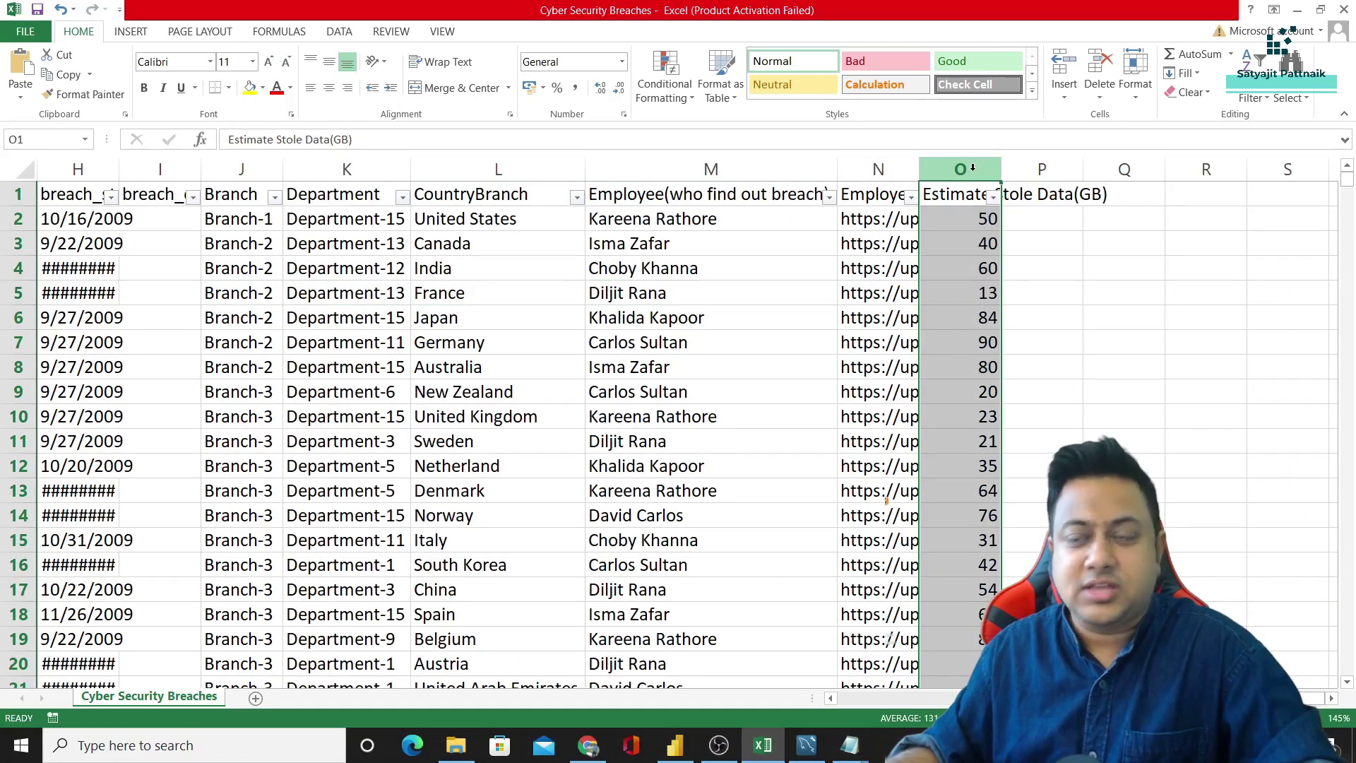
Step: Return to Power BI and display the formulas behind the Affected Employees and Secured Employees cards
key(alt+Tab)
click(451, 558)
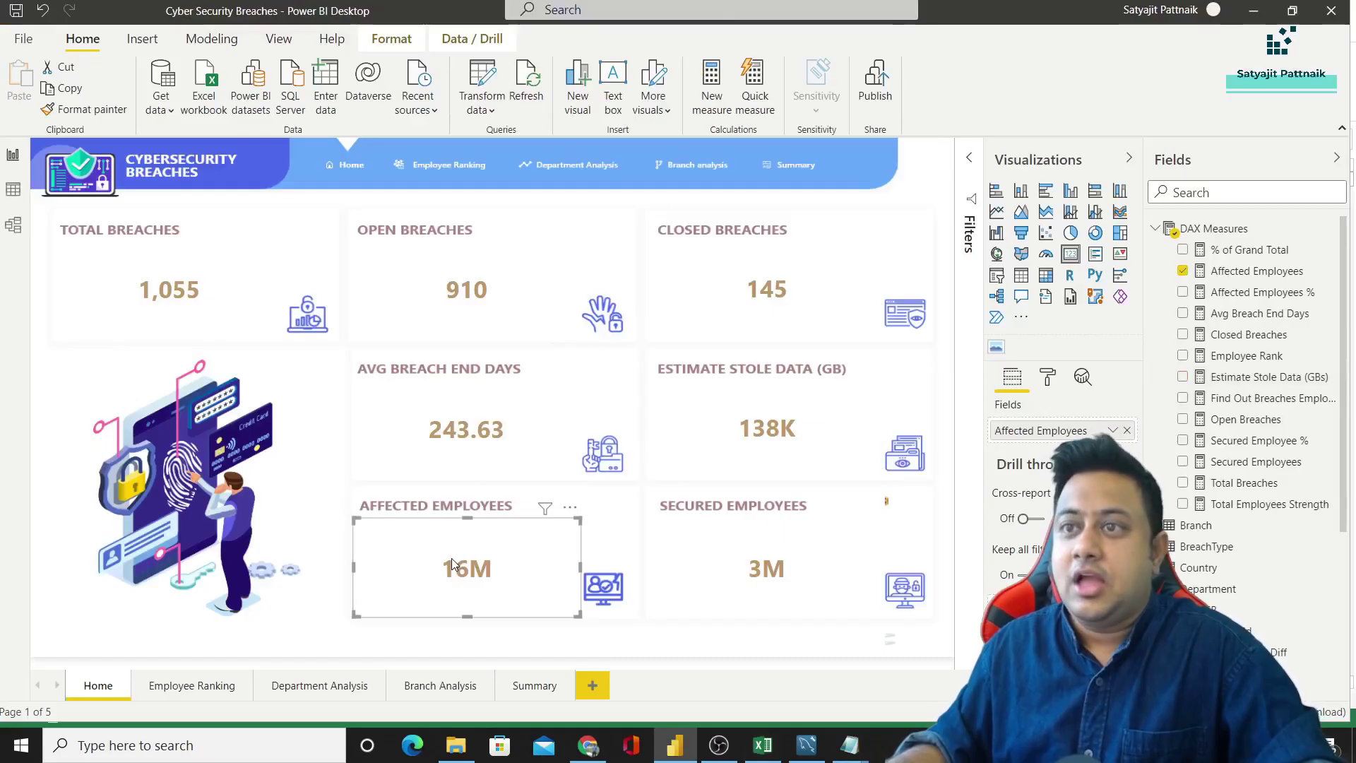
click(1231, 272)
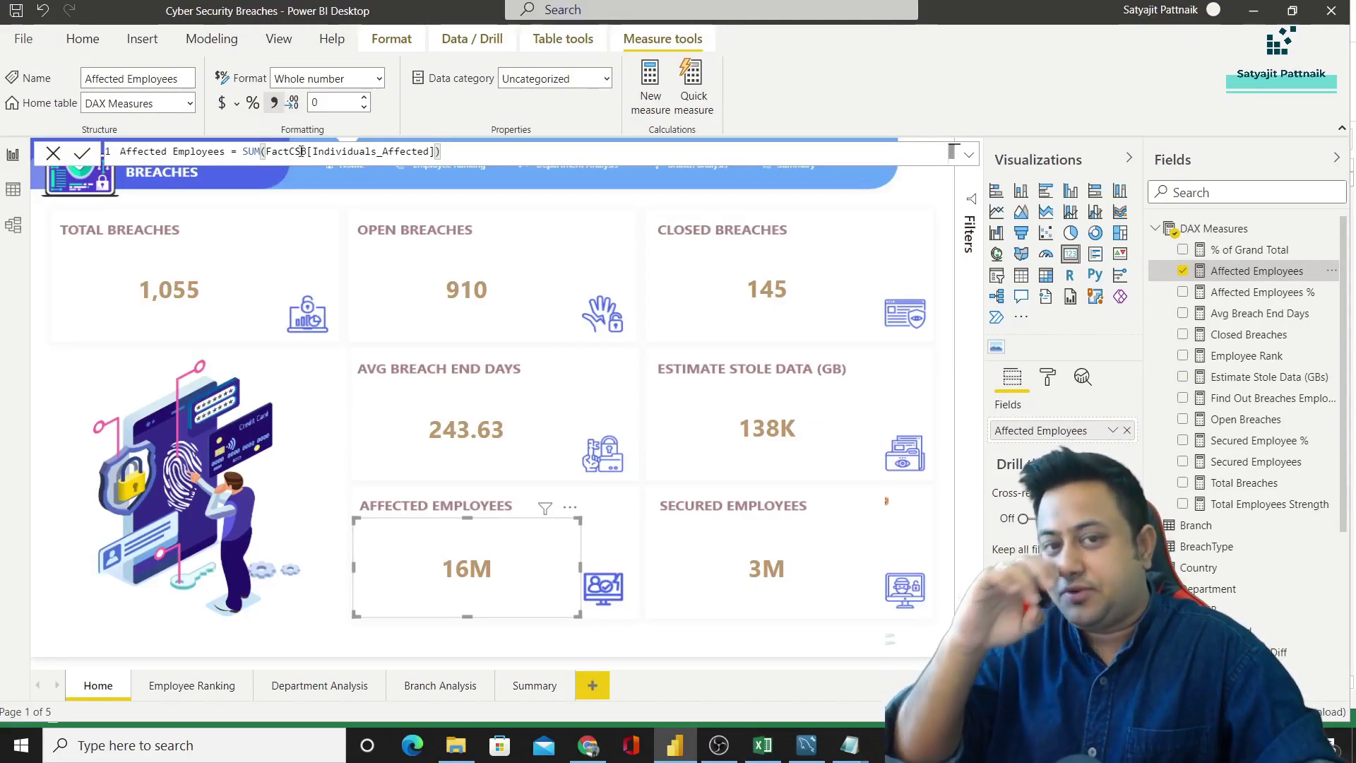
click(727, 558)
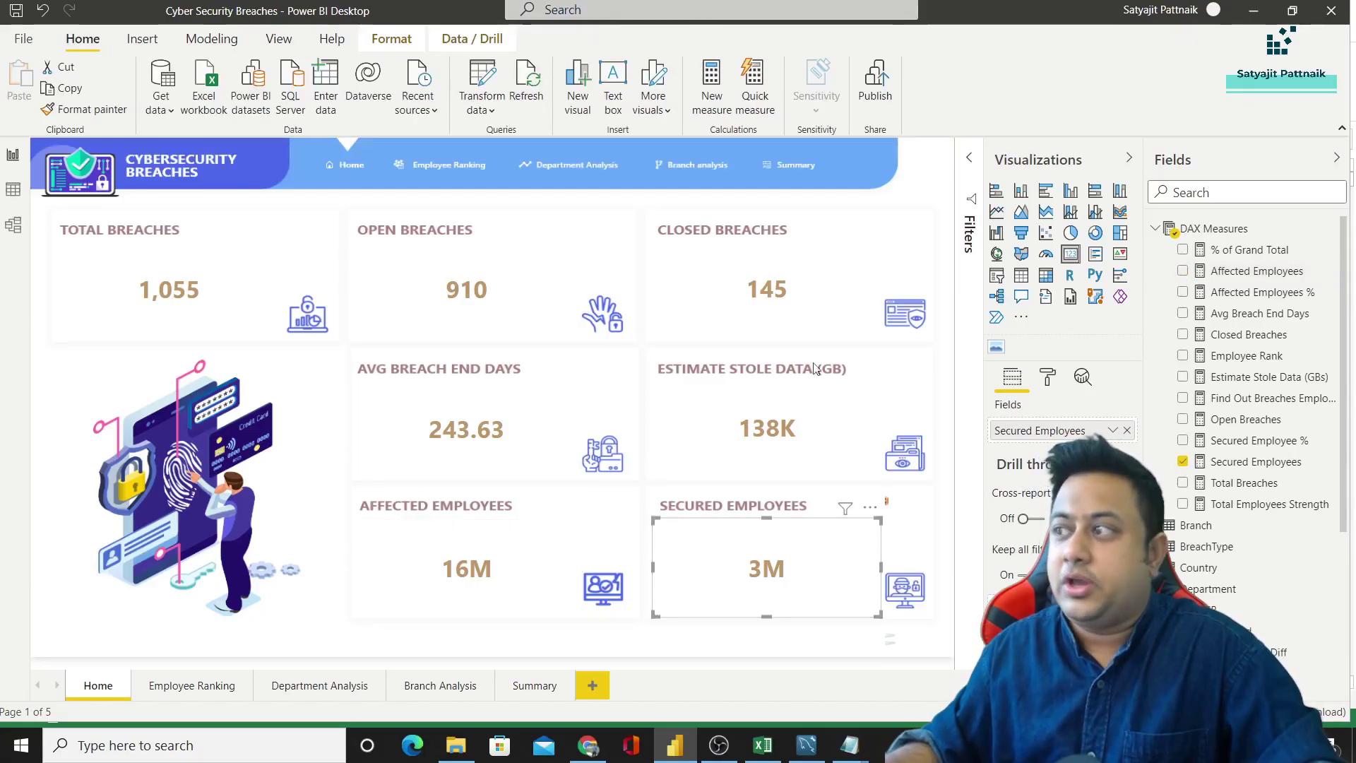
click(1239, 463)
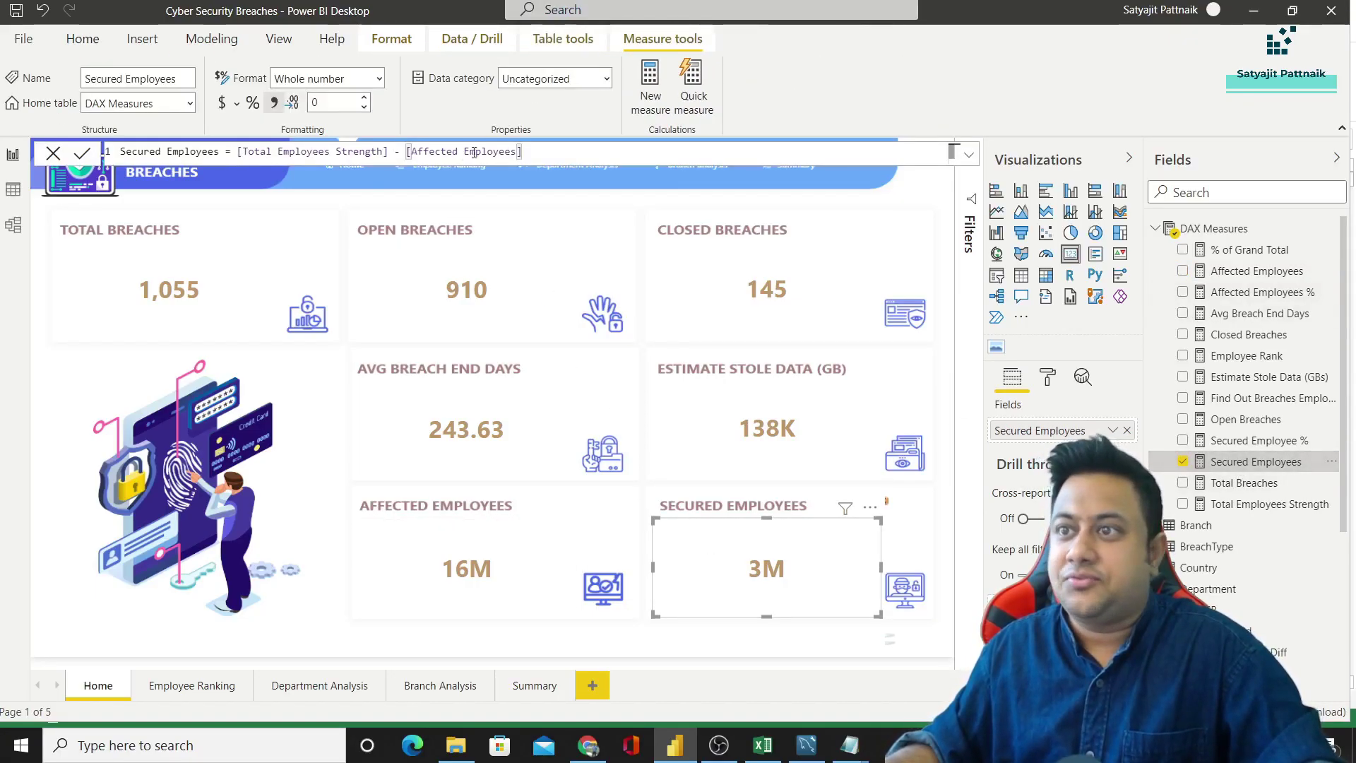
Step: Search the fields for Total Employees Strength, taken from the Secured Employees formula, and examine that measure's formula
drag(242, 152, 372, 151)
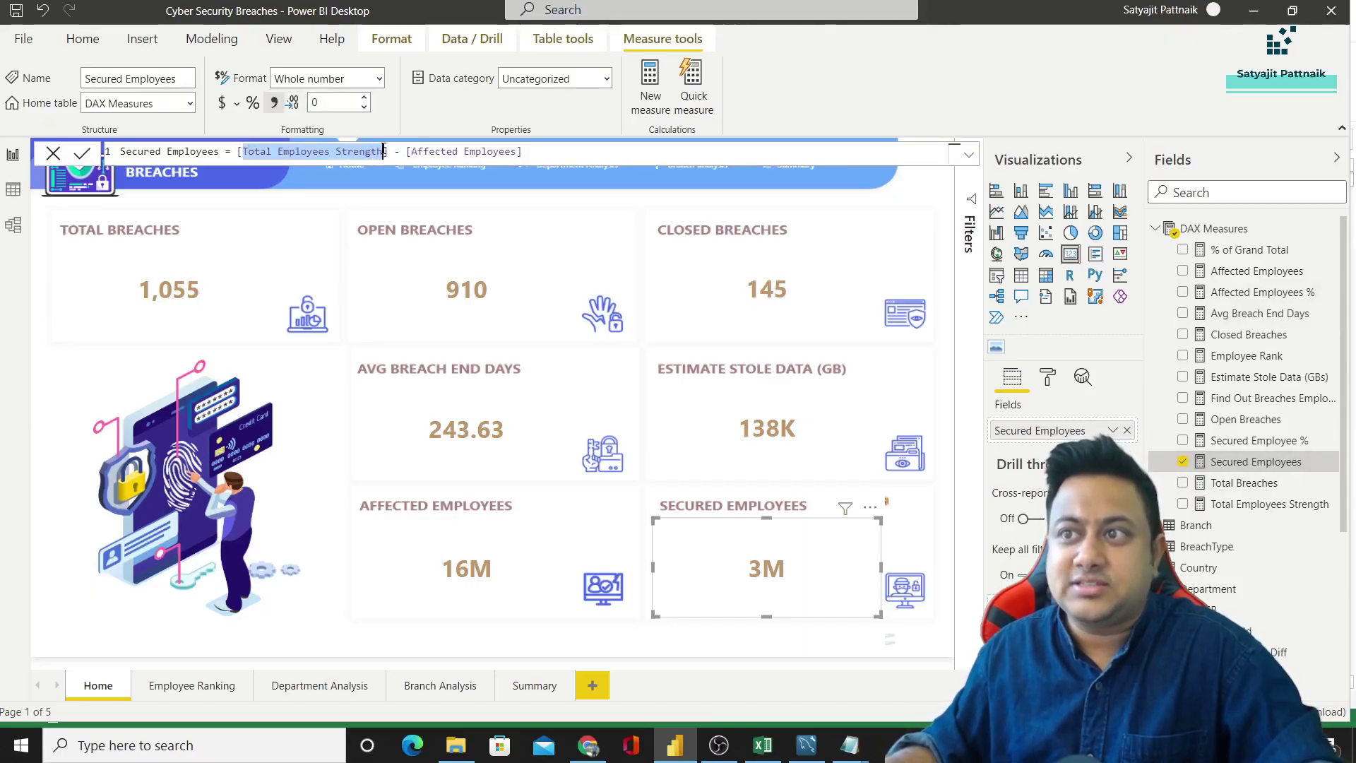
click(1229, 192)
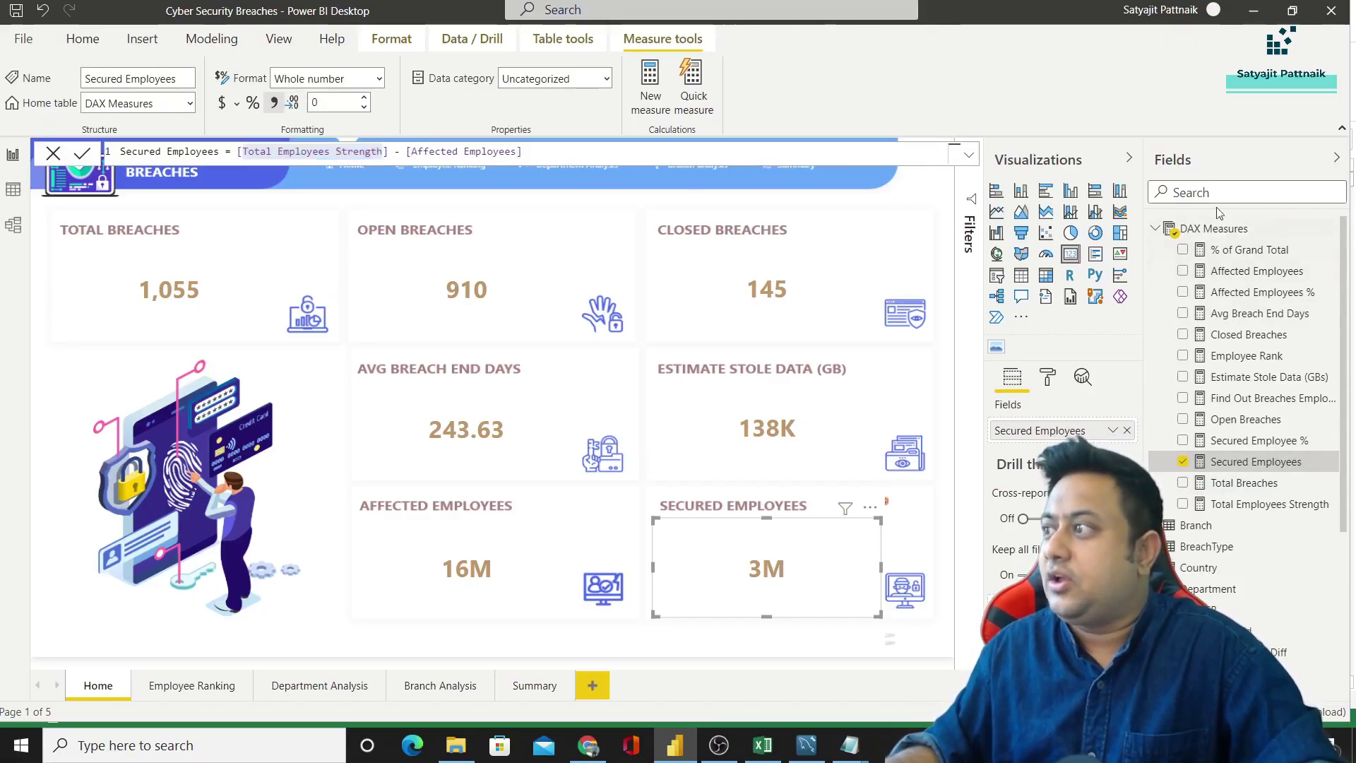
text(Total Employees Strength)
click(1257, 249)
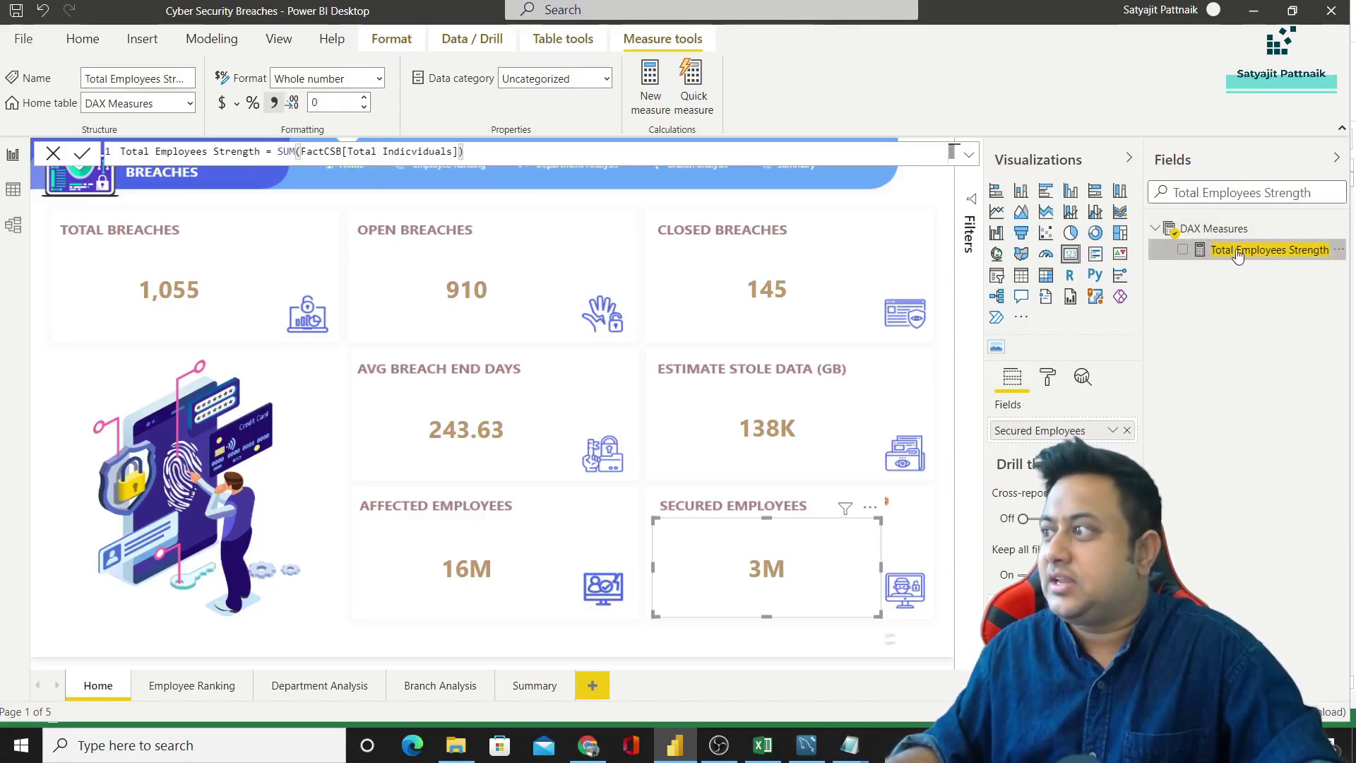
drag(275, 153, 120, 151)
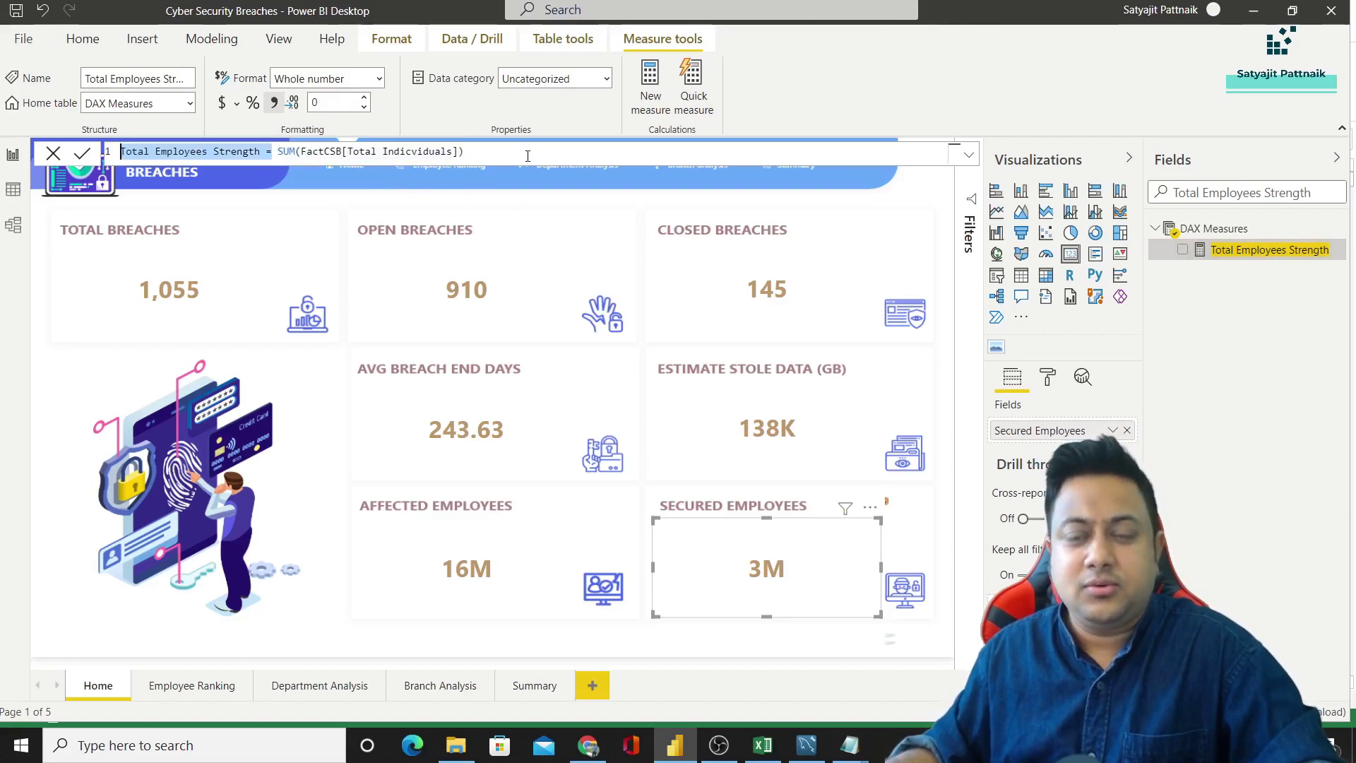
Step: Go to the Employee Ranking page and select its Total Breaches and Find Out Breach Employees cards in turn
click(526, 511)
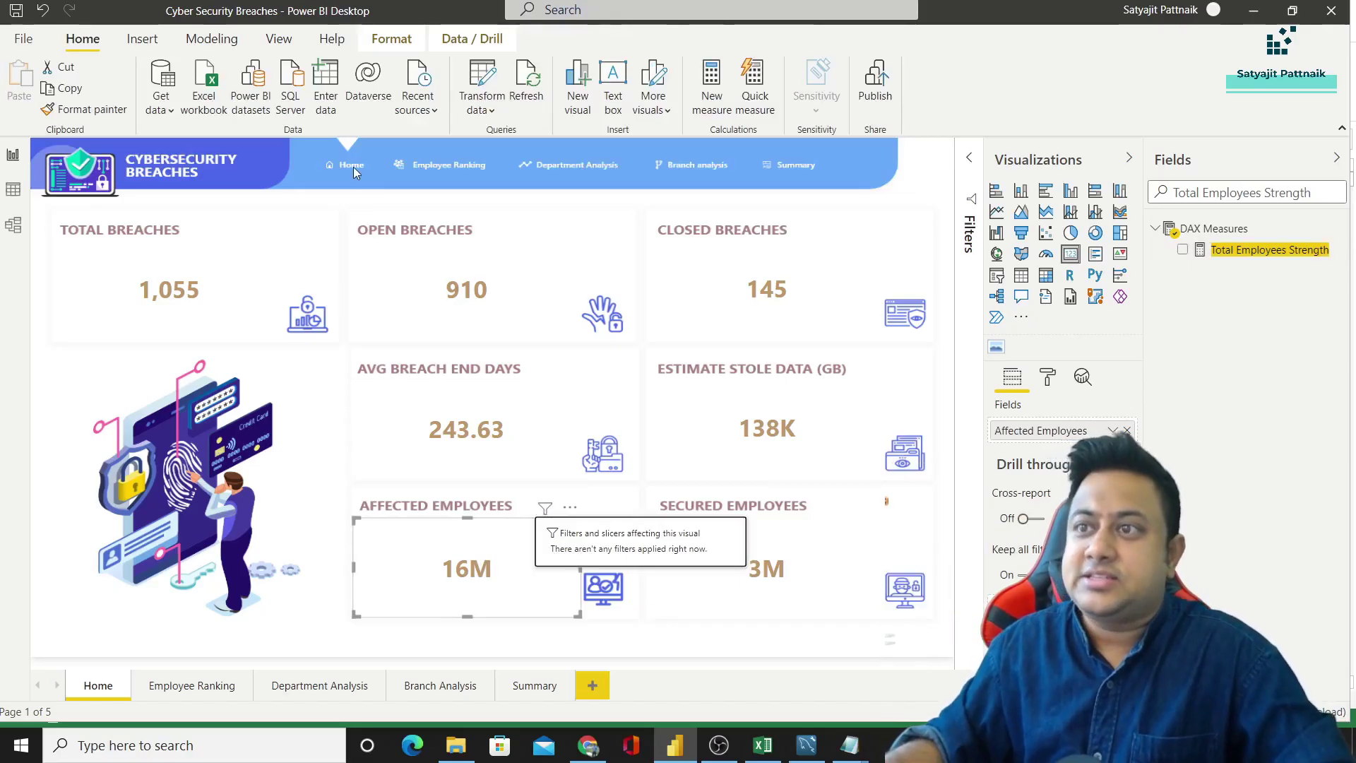
ctrl+click(441, 173)
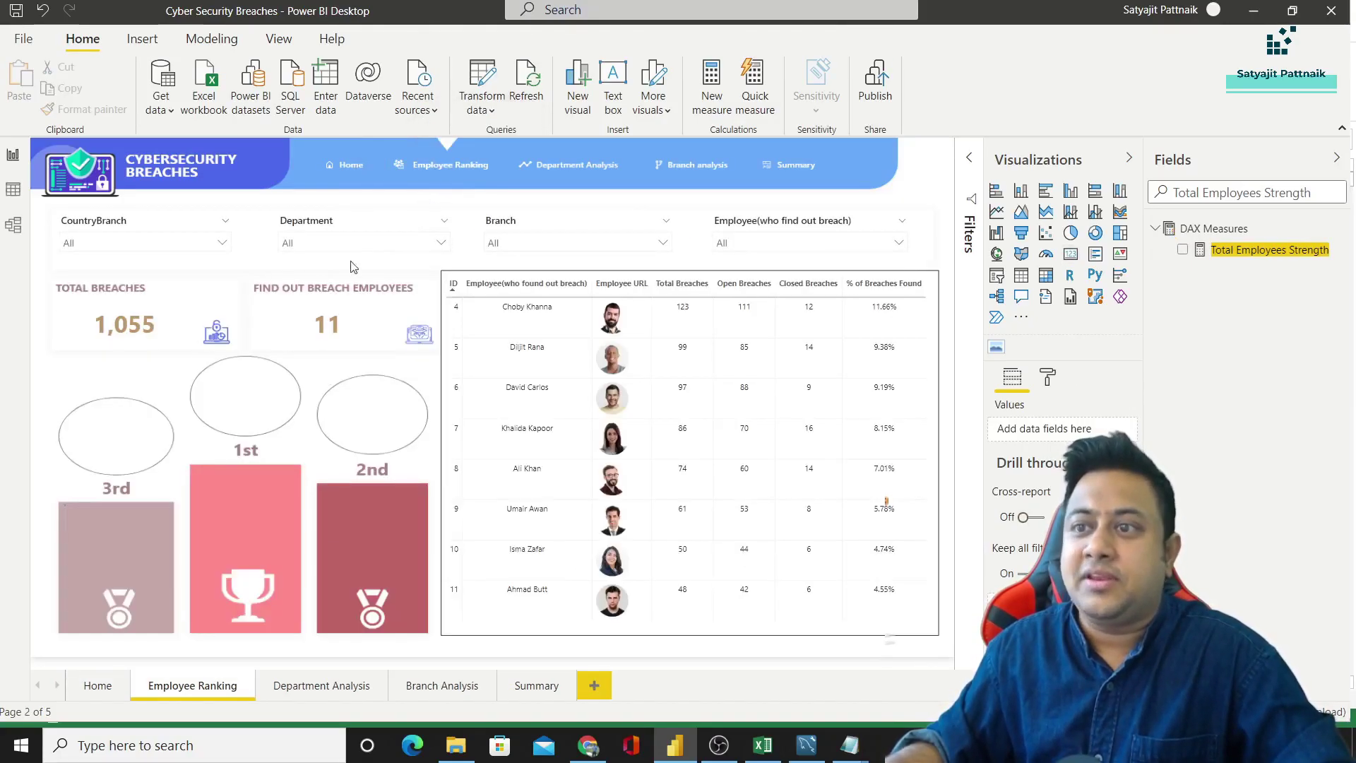
click(101, 698)
click(183, 688)
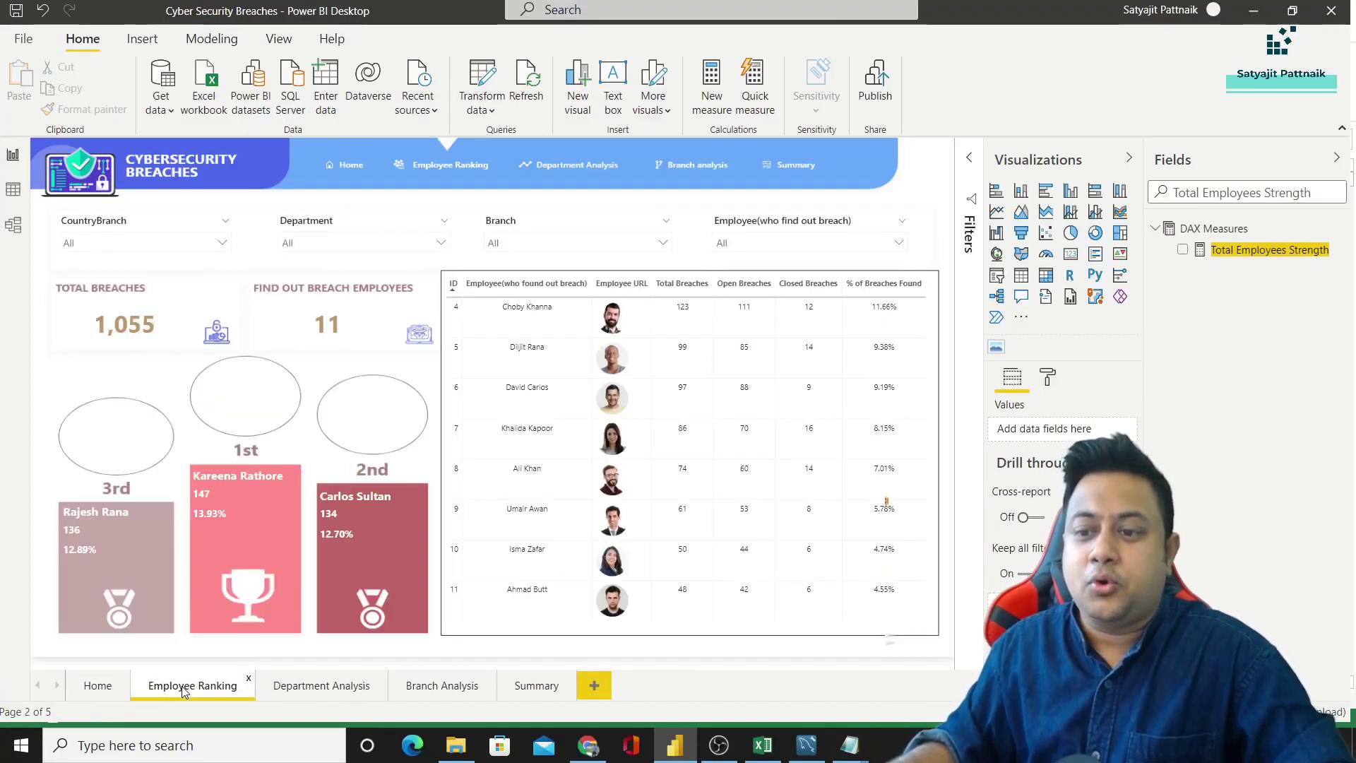
click(96, 321)
click(311, 330)
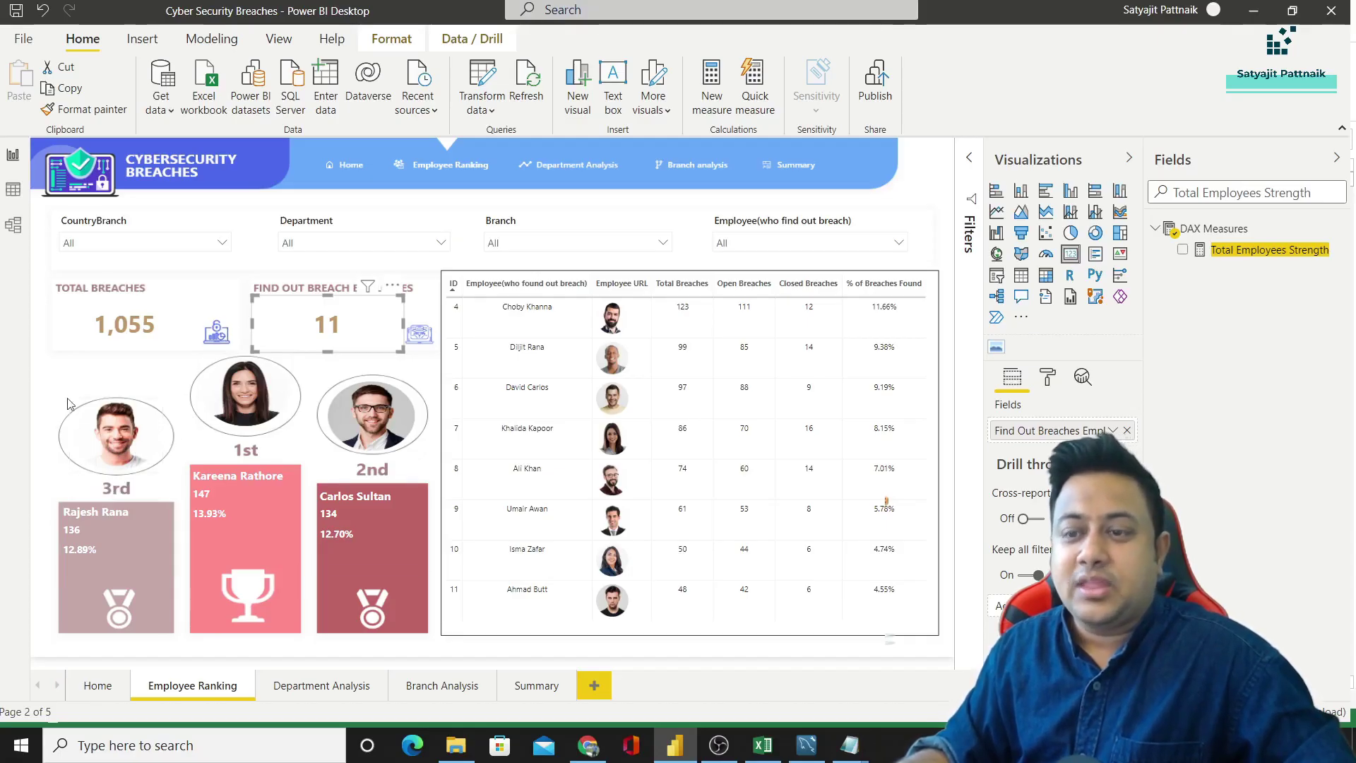
Step: Open Ranking Employee.png from the BG Images folder to examine the ranking page's background, and return to Power BI
click(456, 745)
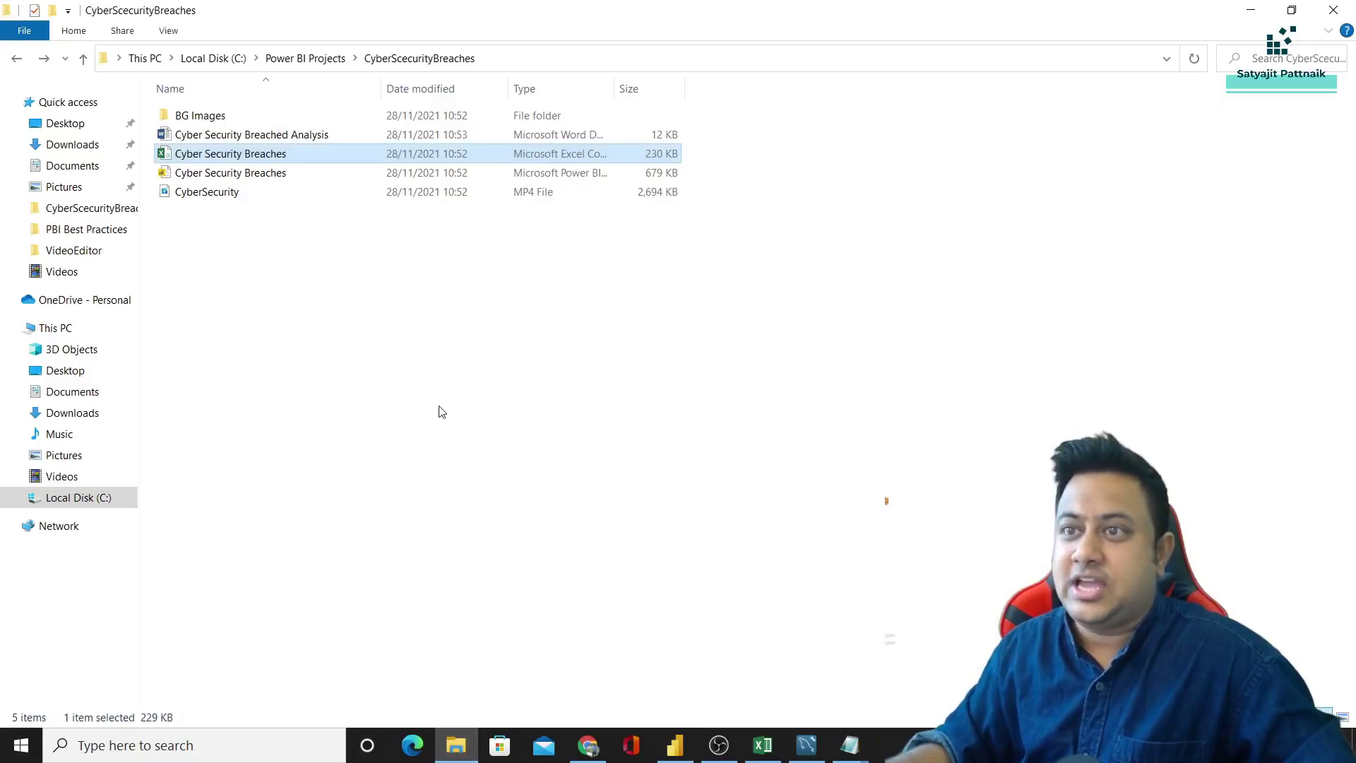
double_click(212, 115)
double_click(499, 145)
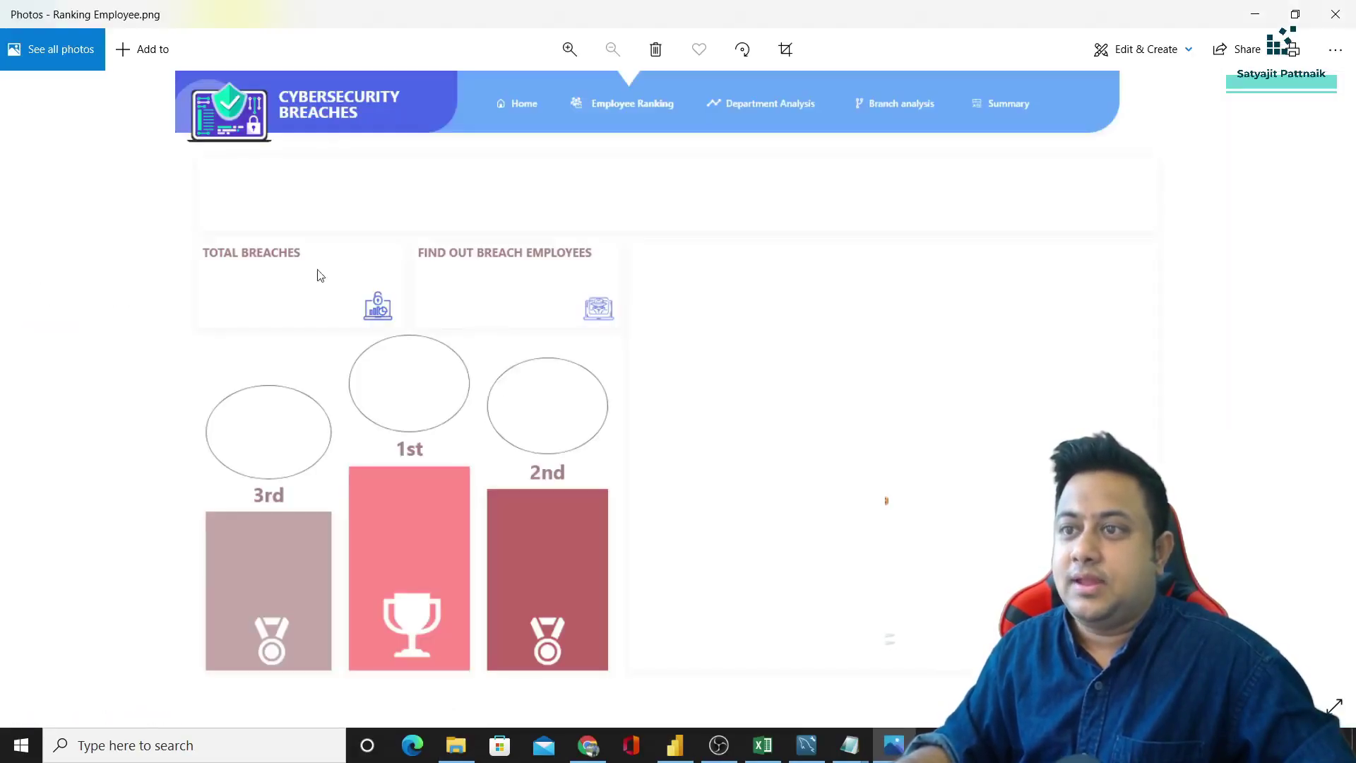
click(676, 754)
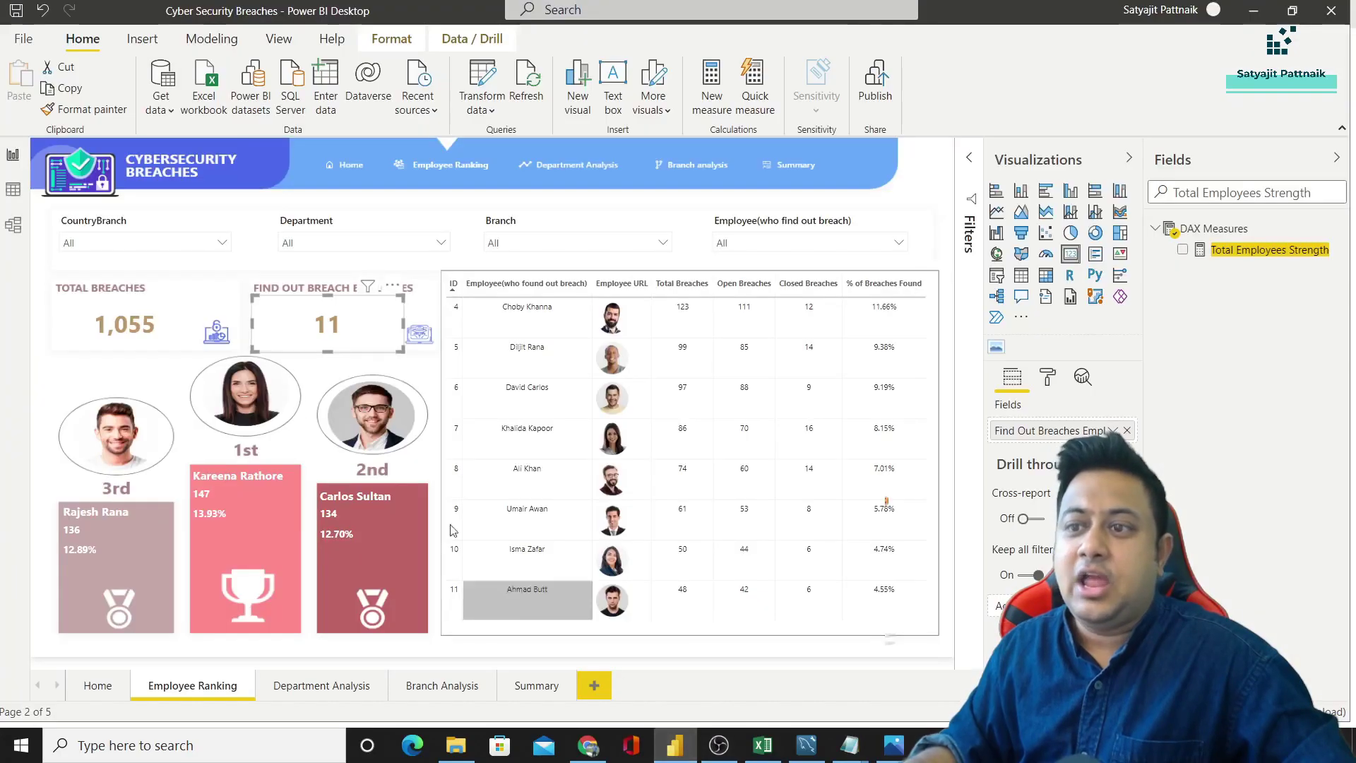
Step: Clear the fields search and try shifting the 3rd-place employee photo on the Employee Ranking page, undoing the move
click(120, 438)
triple_click(1209, 189)
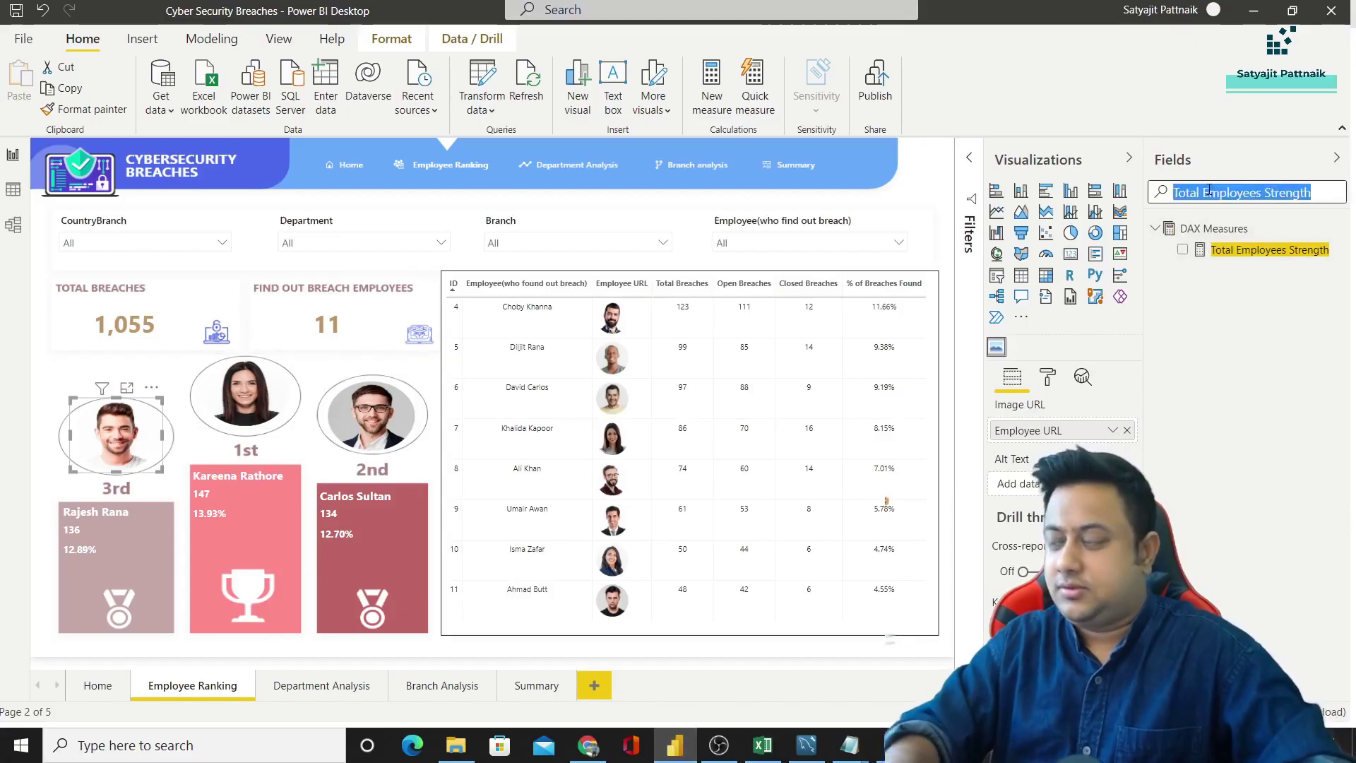
key(BackSpace)
scroll(1225, 353, down, 4)
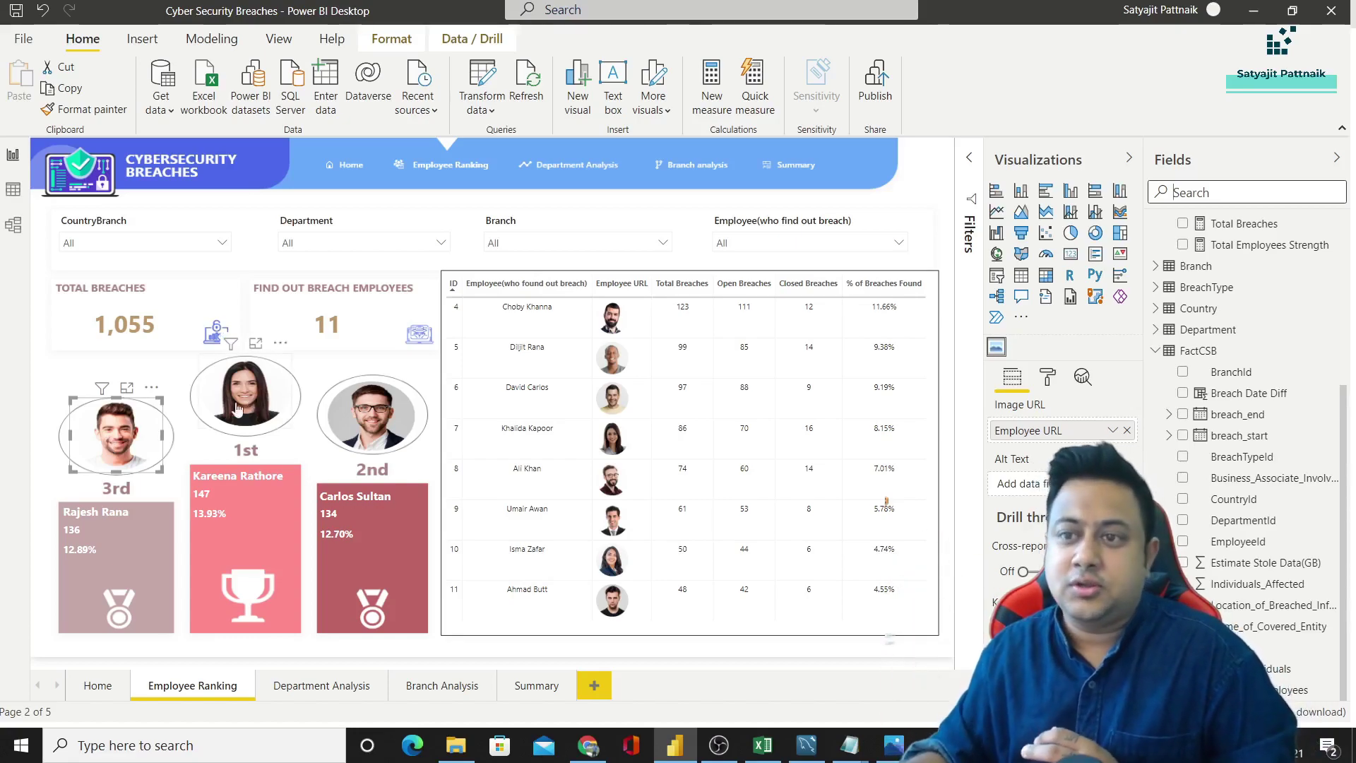
drag(161, 400, 122, 422)
key(ctrl+z)
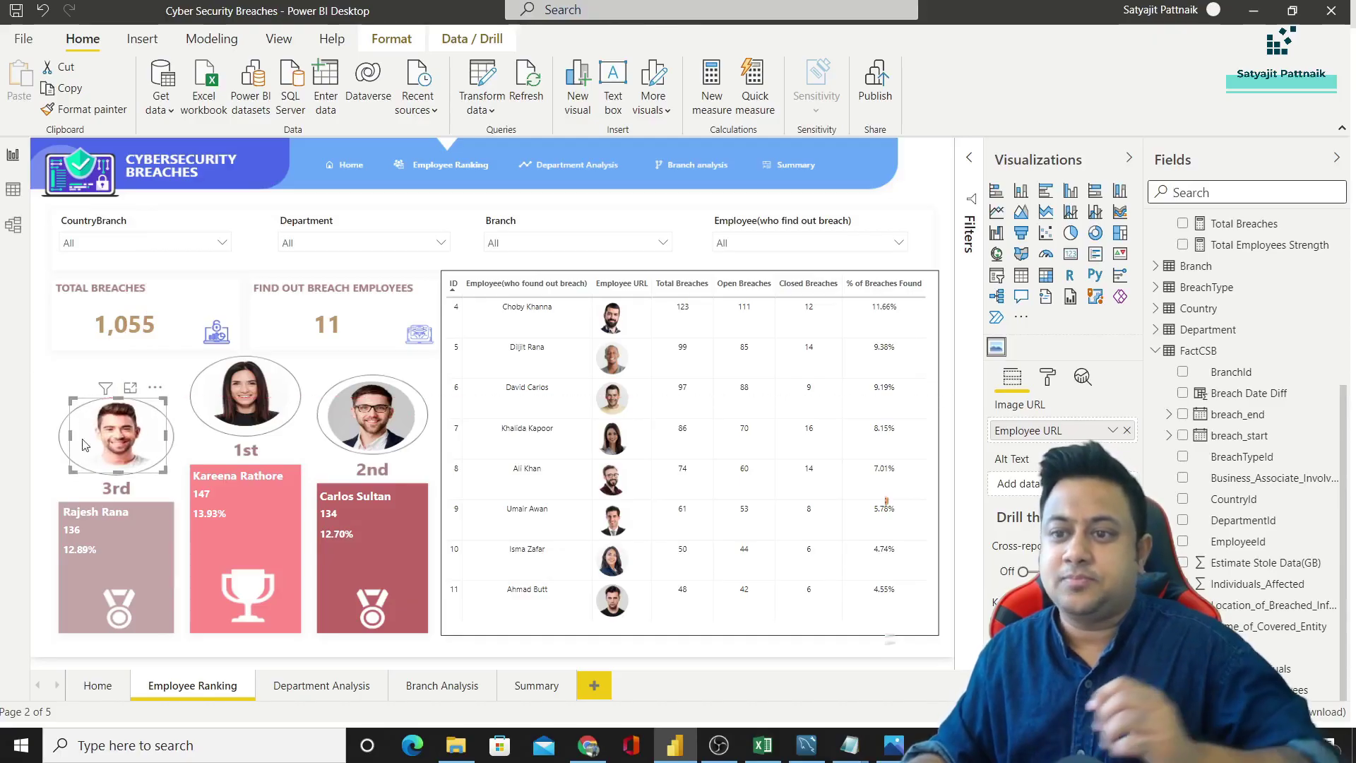
Step: Look at the ranking background image again and select the 3rd-place employee's details card in the report
key(alt+Tab)
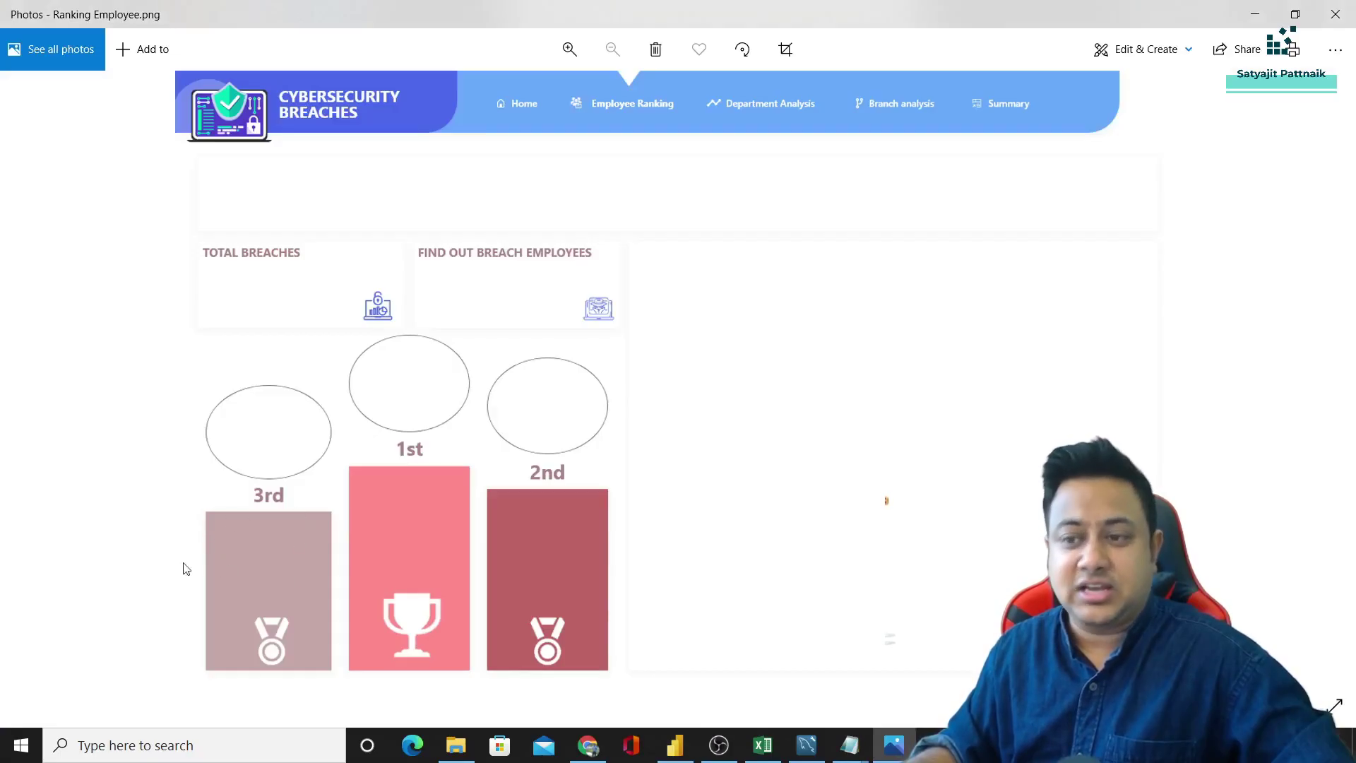
key(alt+Tab)
click(139, 543)
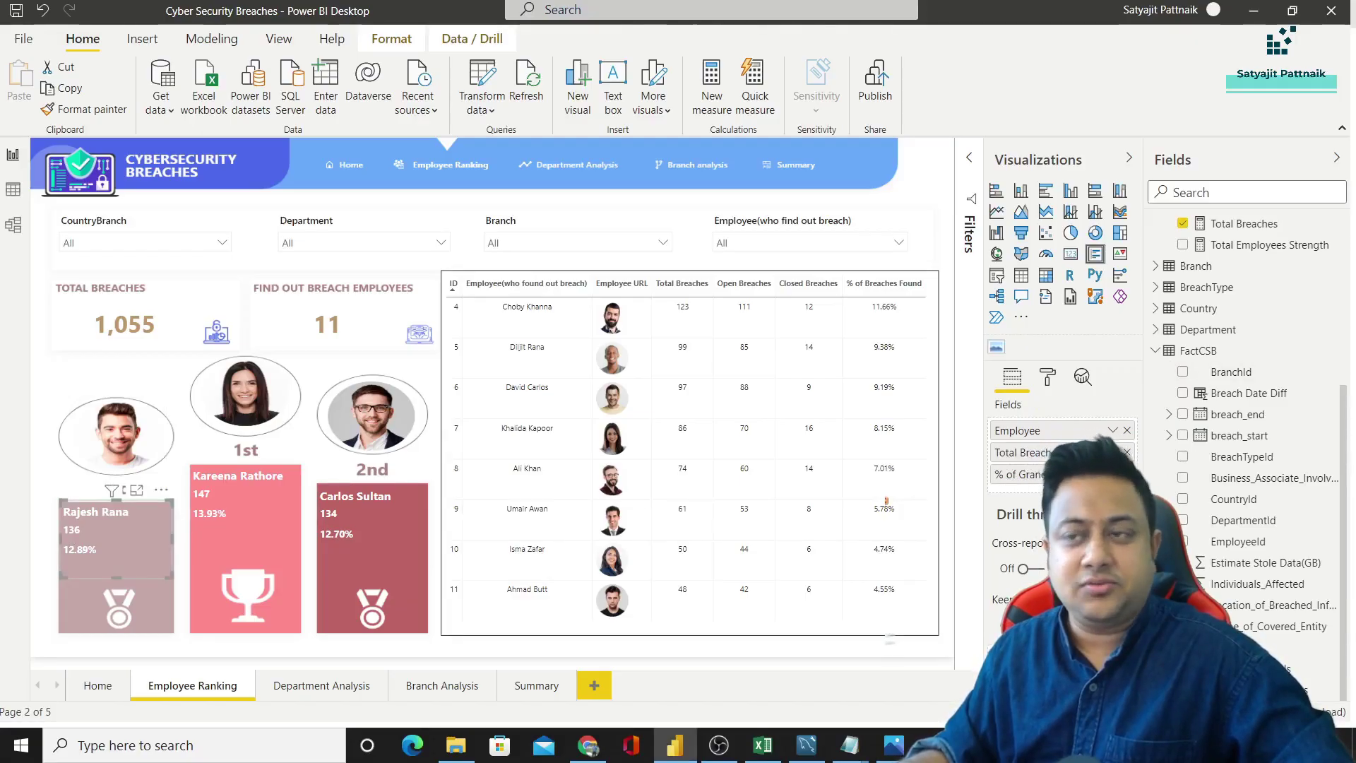
Step: Filter the Employee Ranking page by CountryBranch Canada, Denmark and India in turn, and reset the slicer to All
click(155, 248)
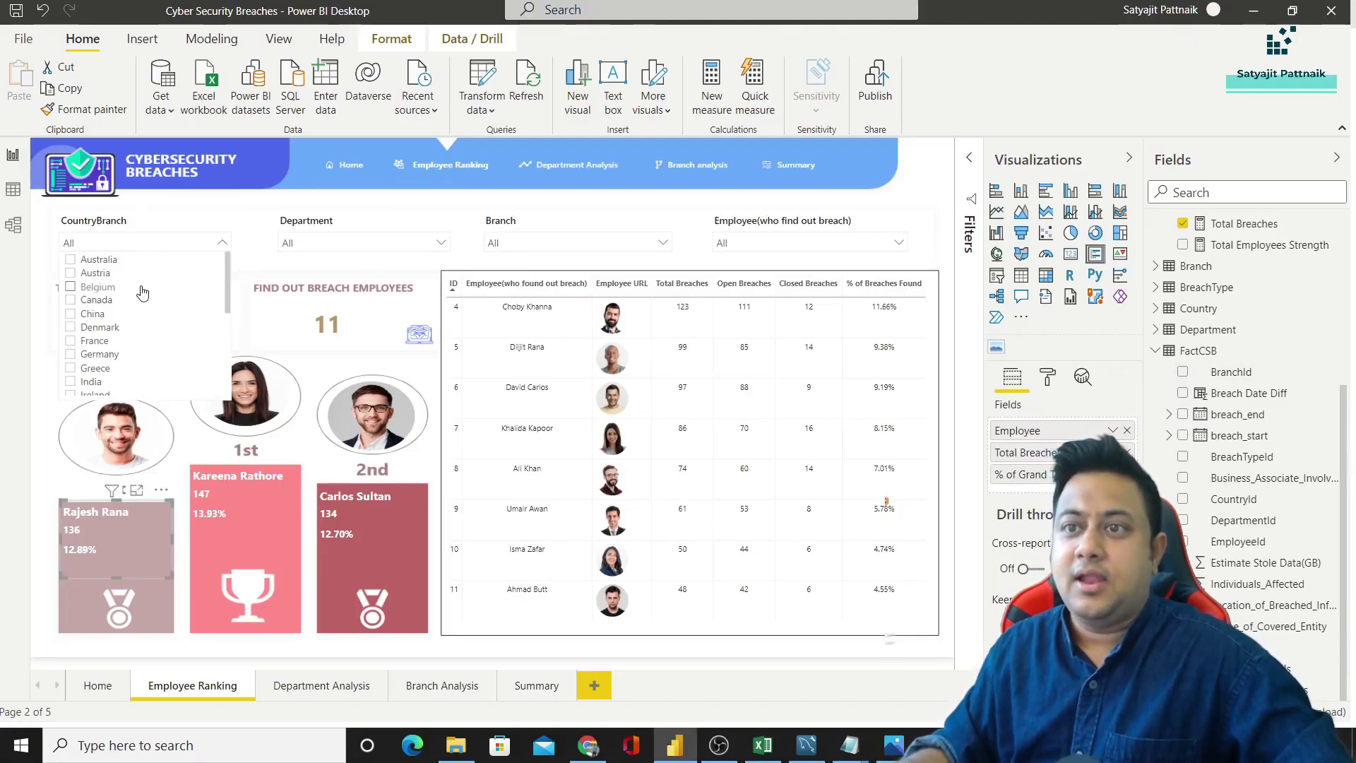
click(97, 302)
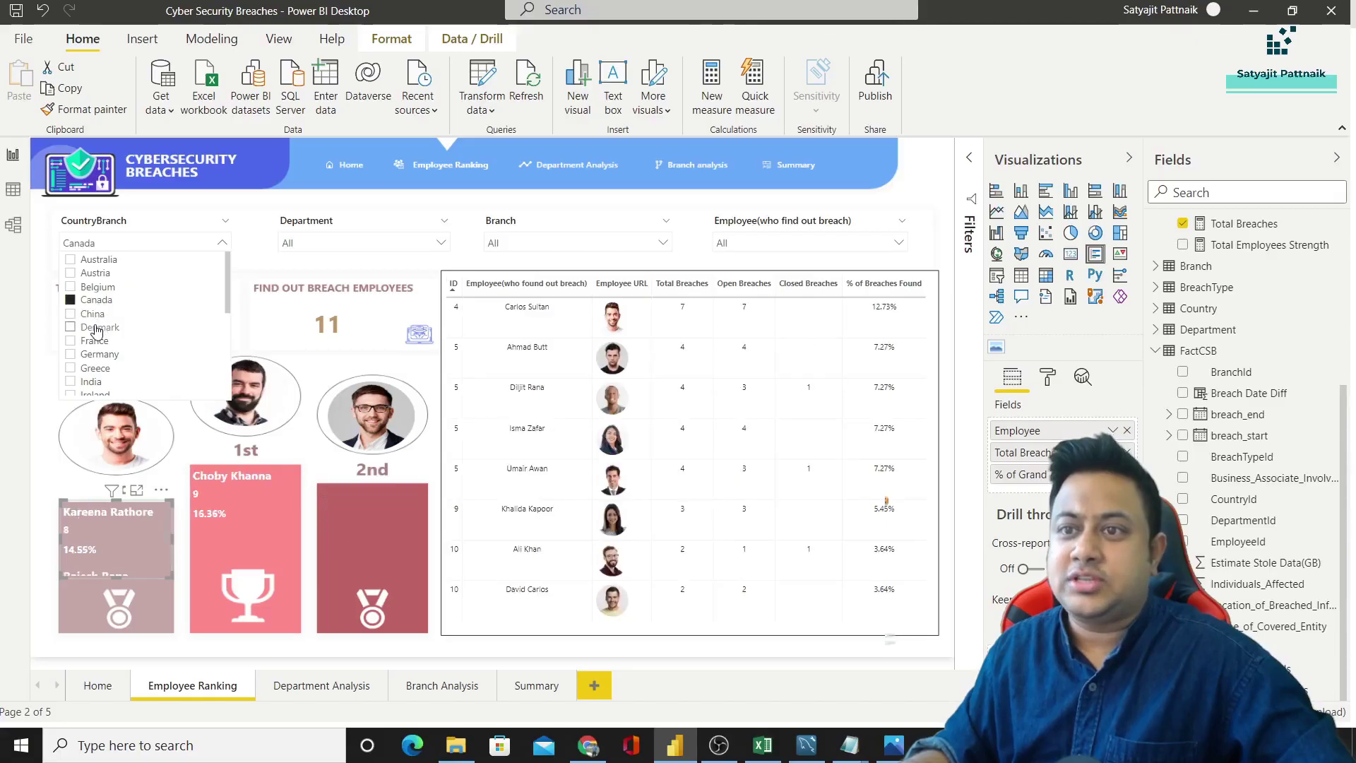
click(98, 327)
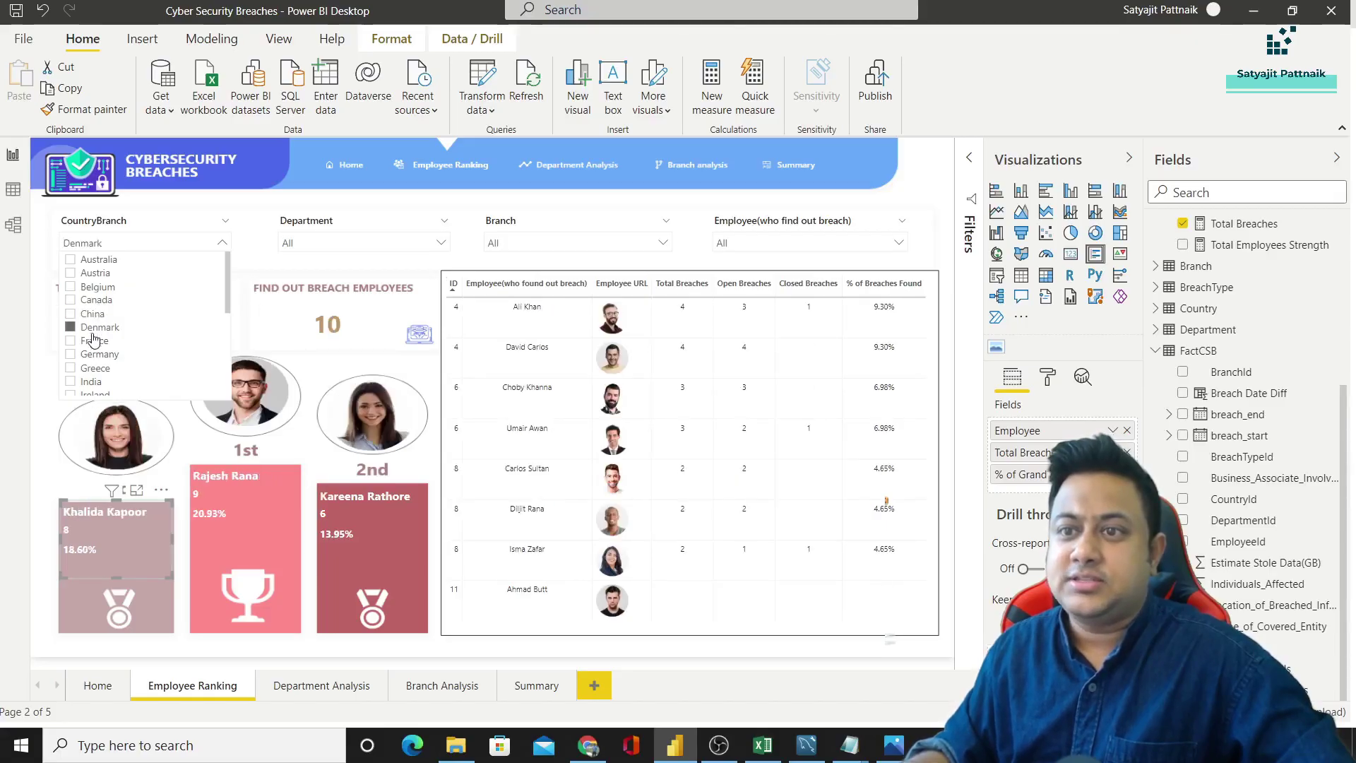
click(92, 381)
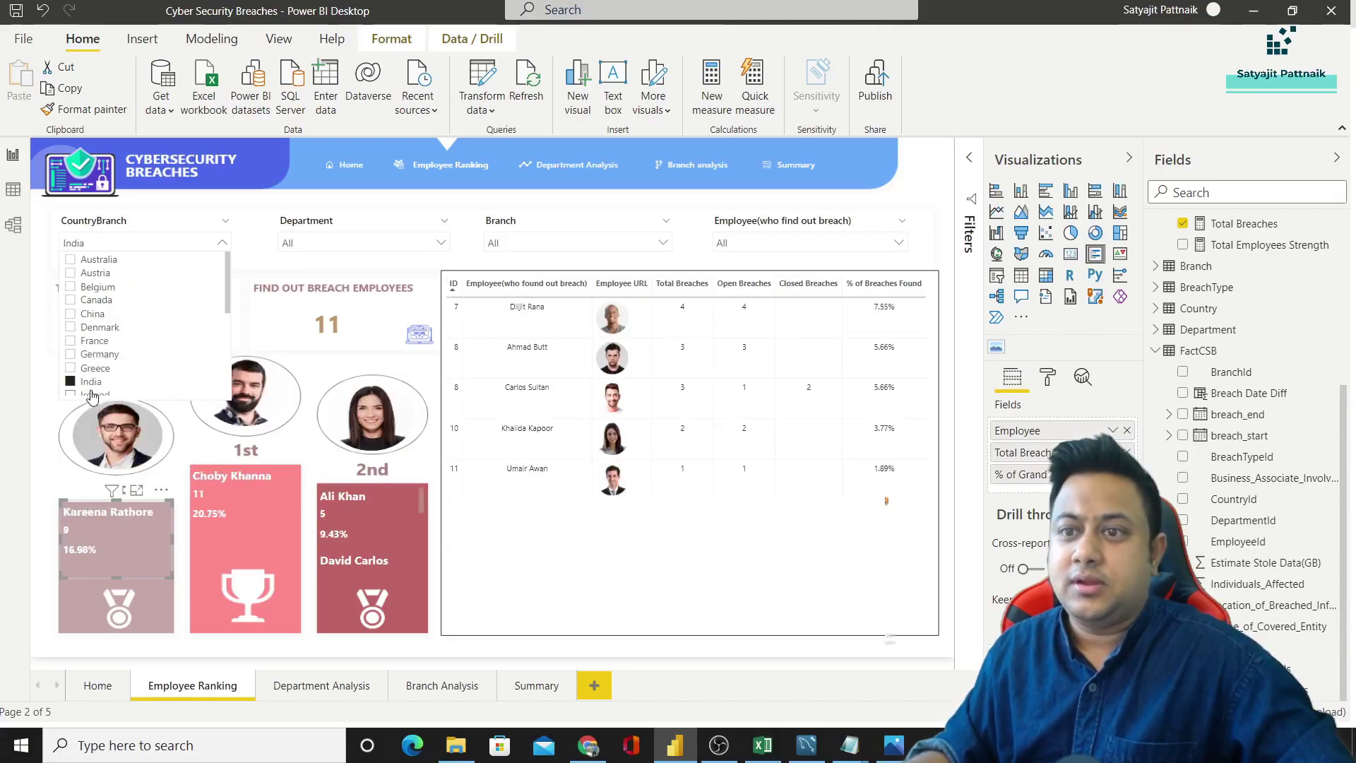
double_click(91, 381)
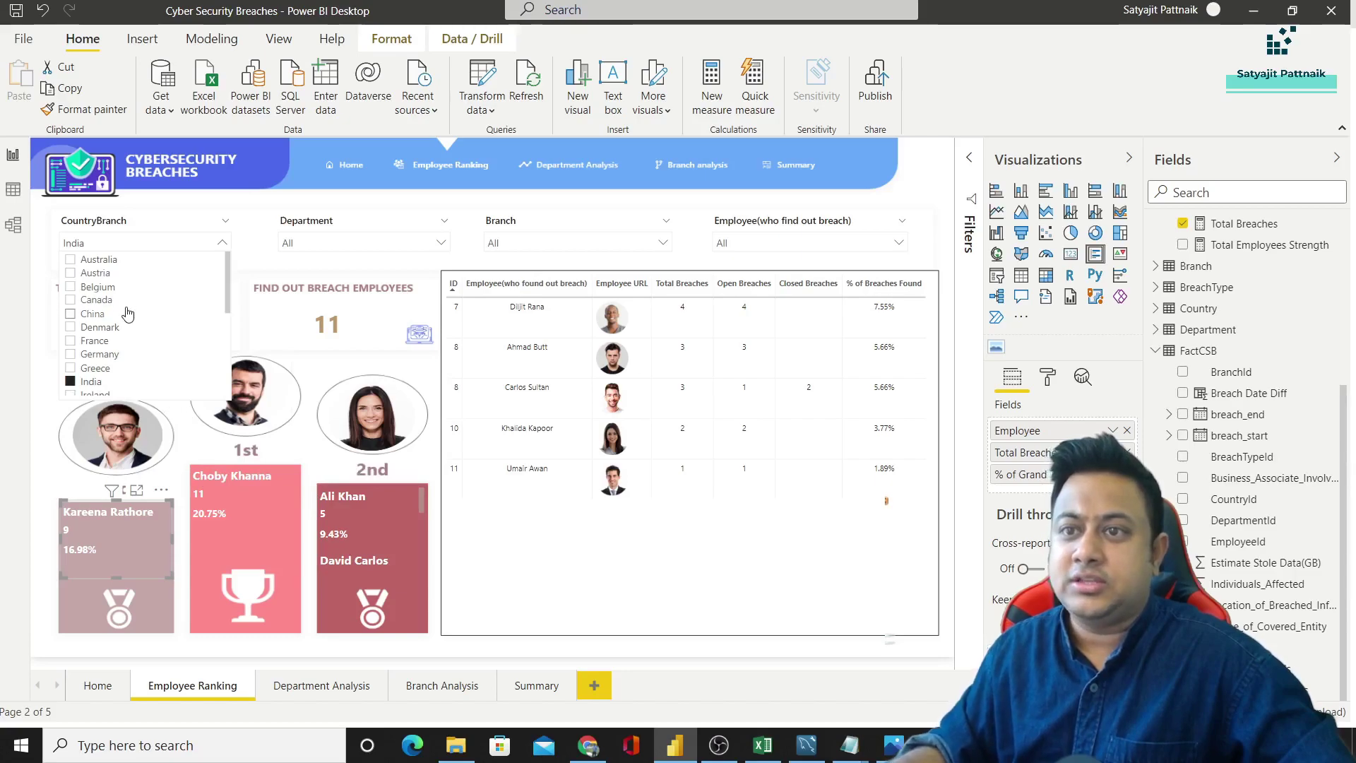
click(85, 266)
click(85, 266)
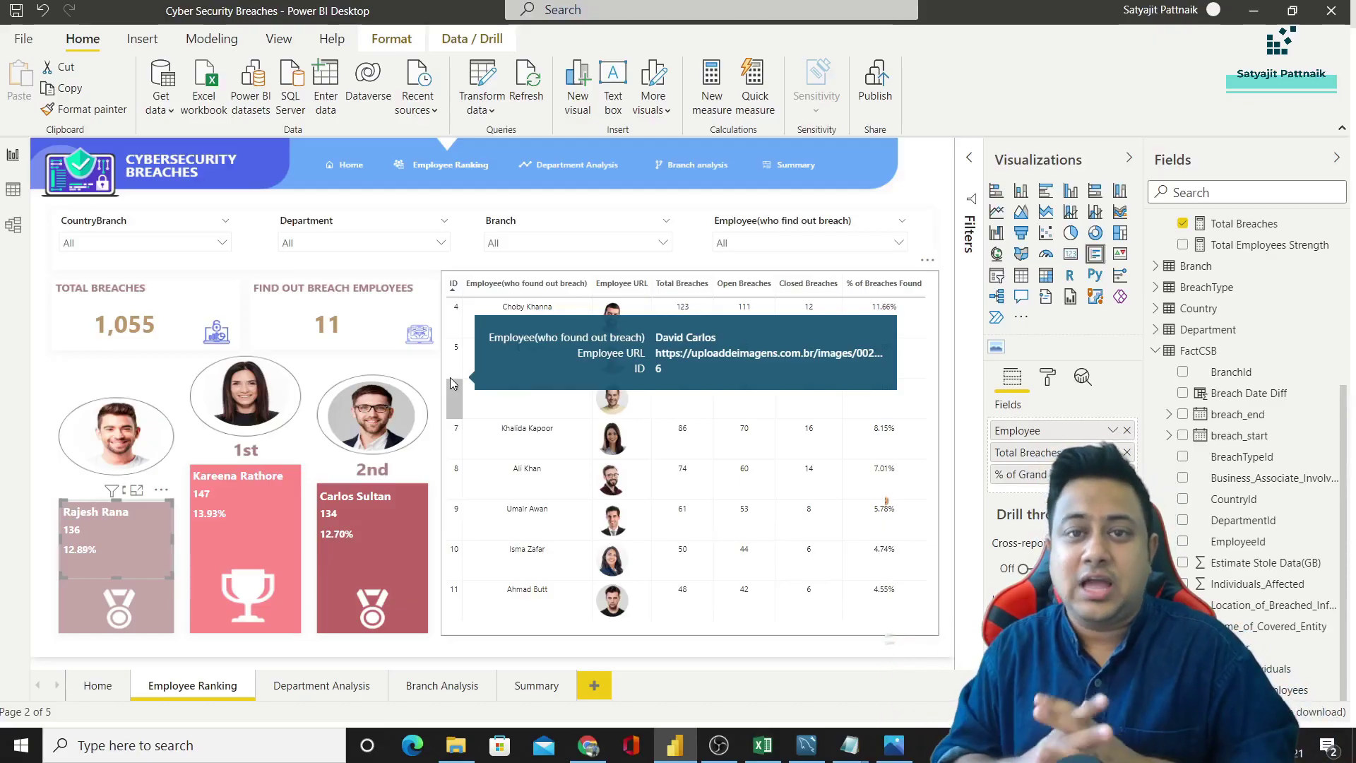
Step: Go to the Department Analysis page and examine its stolen-data pie, open and closed breach charts, and affected employees treemap
click(321, 685)
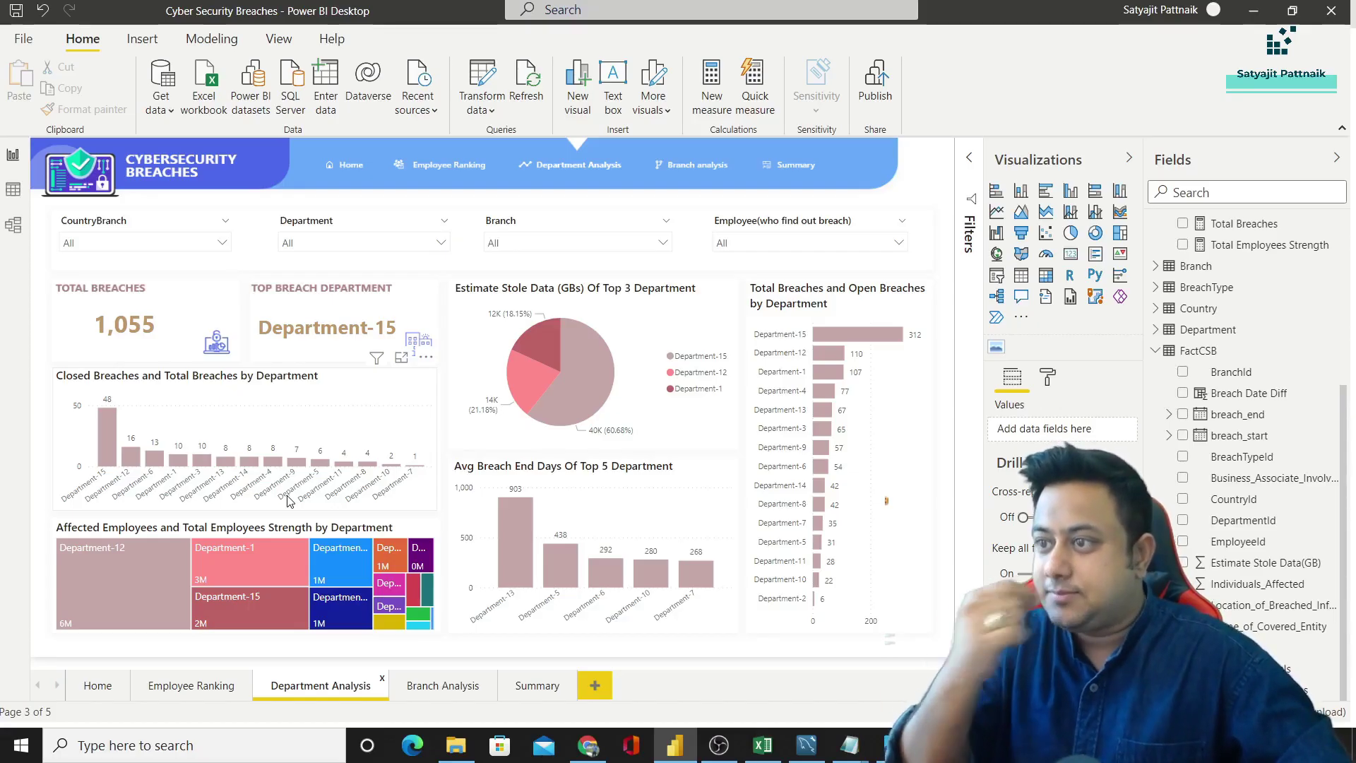
mouse_move(535, 338)
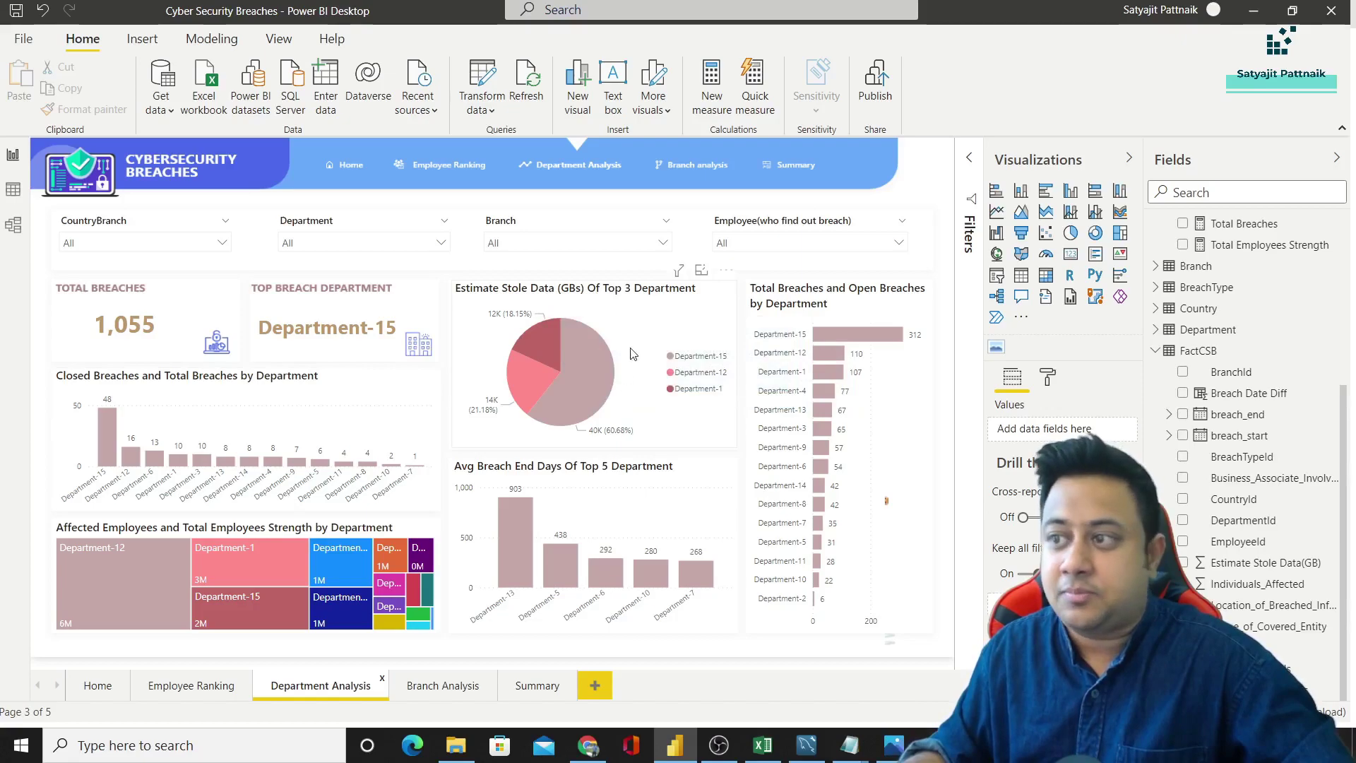
click(651, 349)
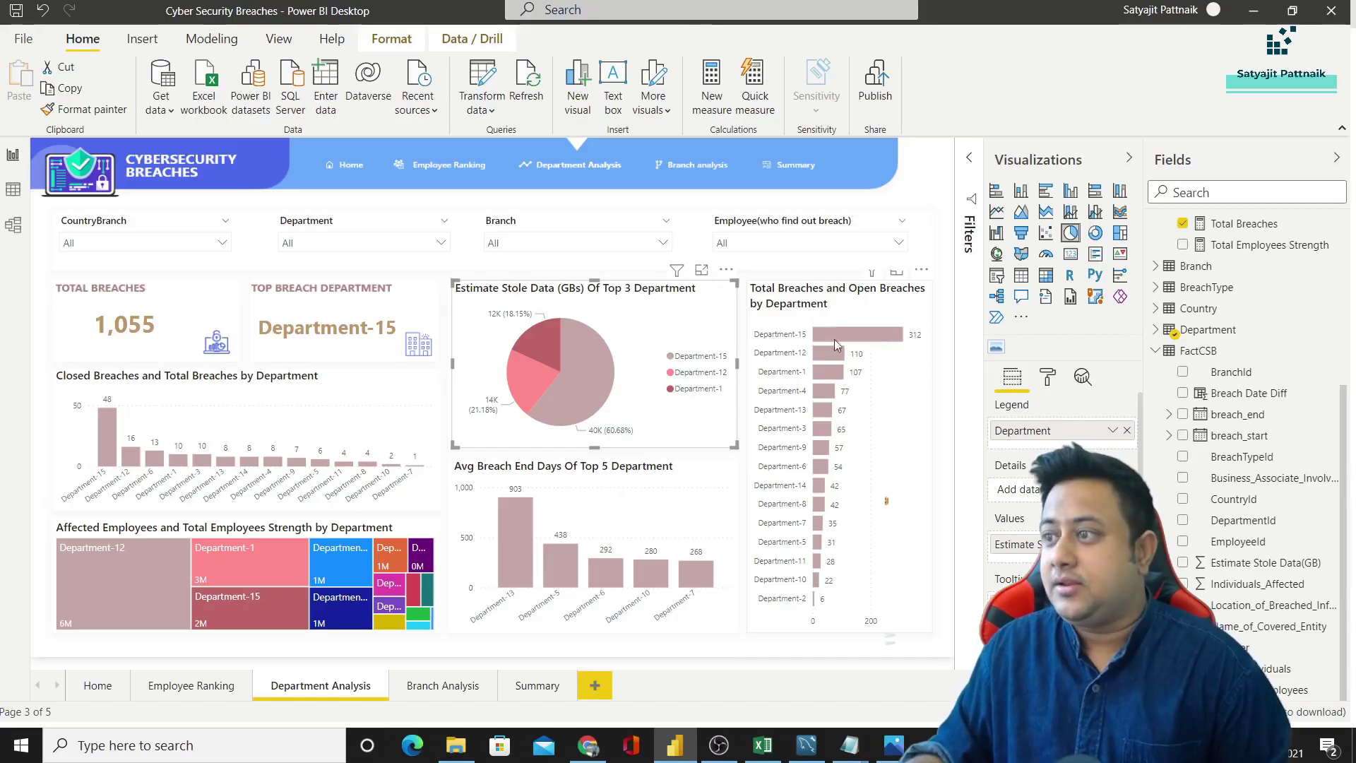
mouse_move(862, 339)
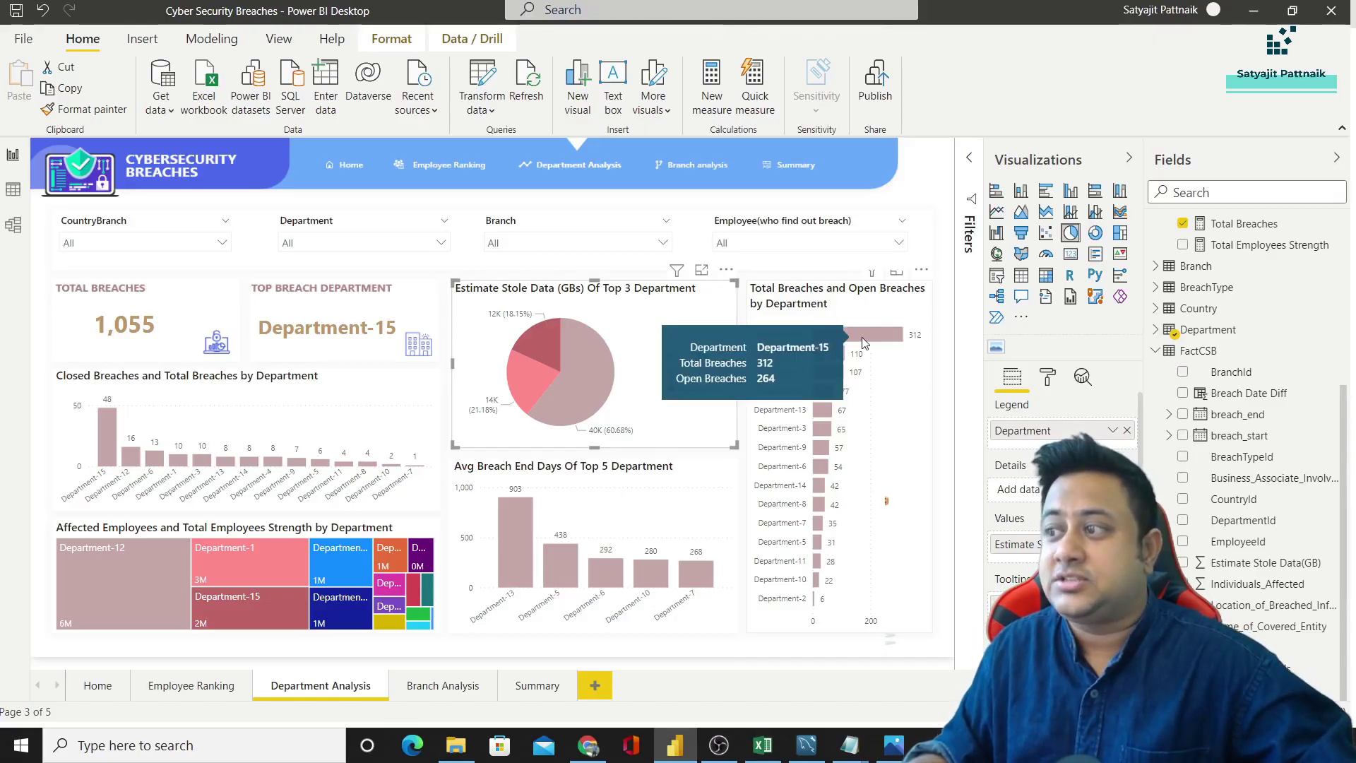
mouse_move(830, 361)
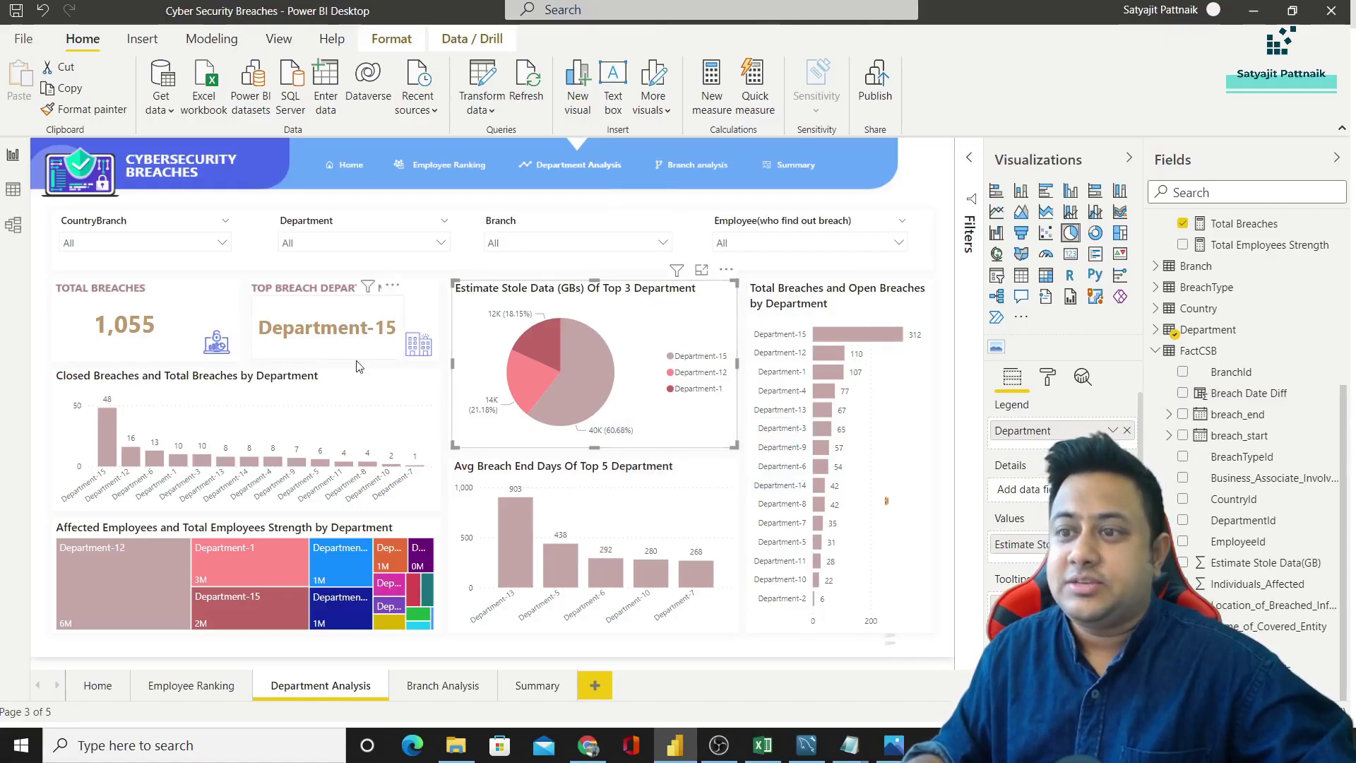
click(214, 396)
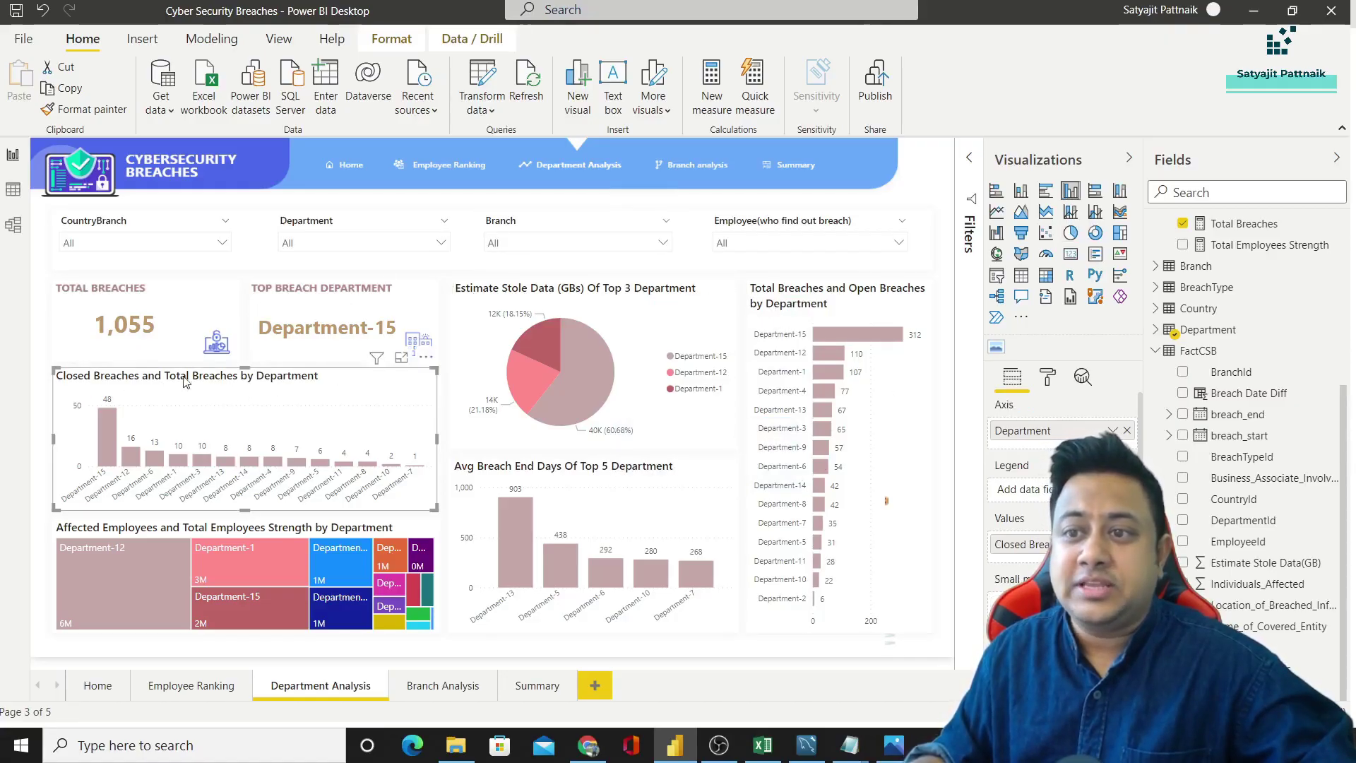
mouse_move(104, 459)
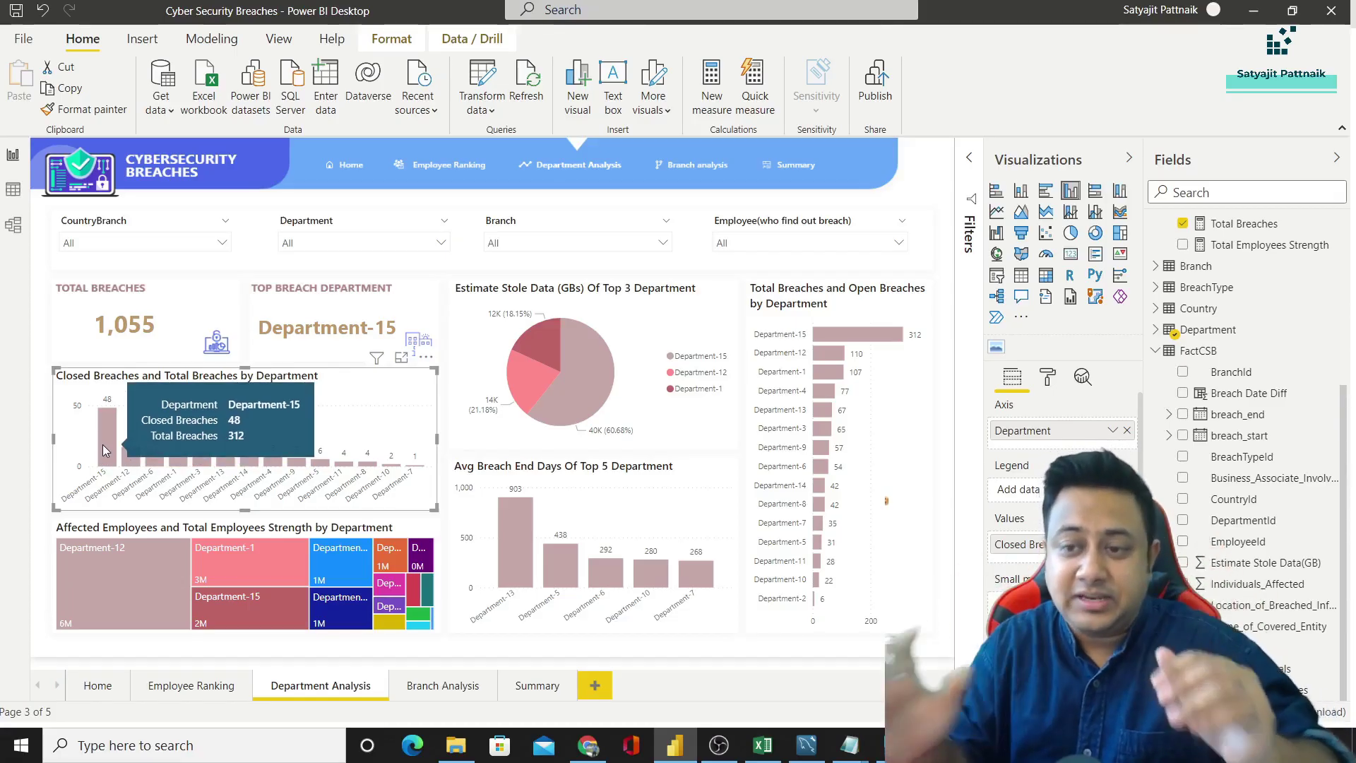
click(102, 530)
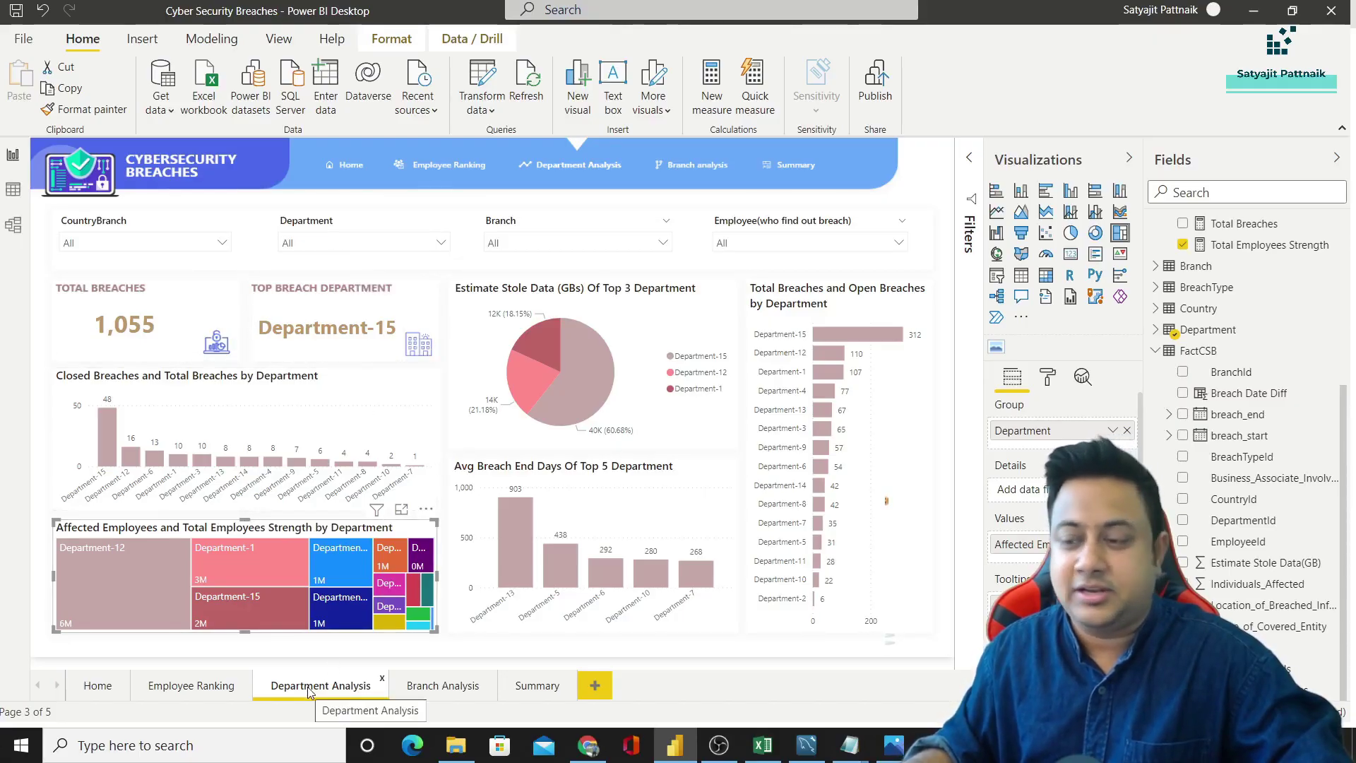
Step: Compare the Branch Analysis page with Department Analysis, examining its Estimate Stole Data pie and Total Breaches and Open Breaches by Branch chart
click(433, 691)
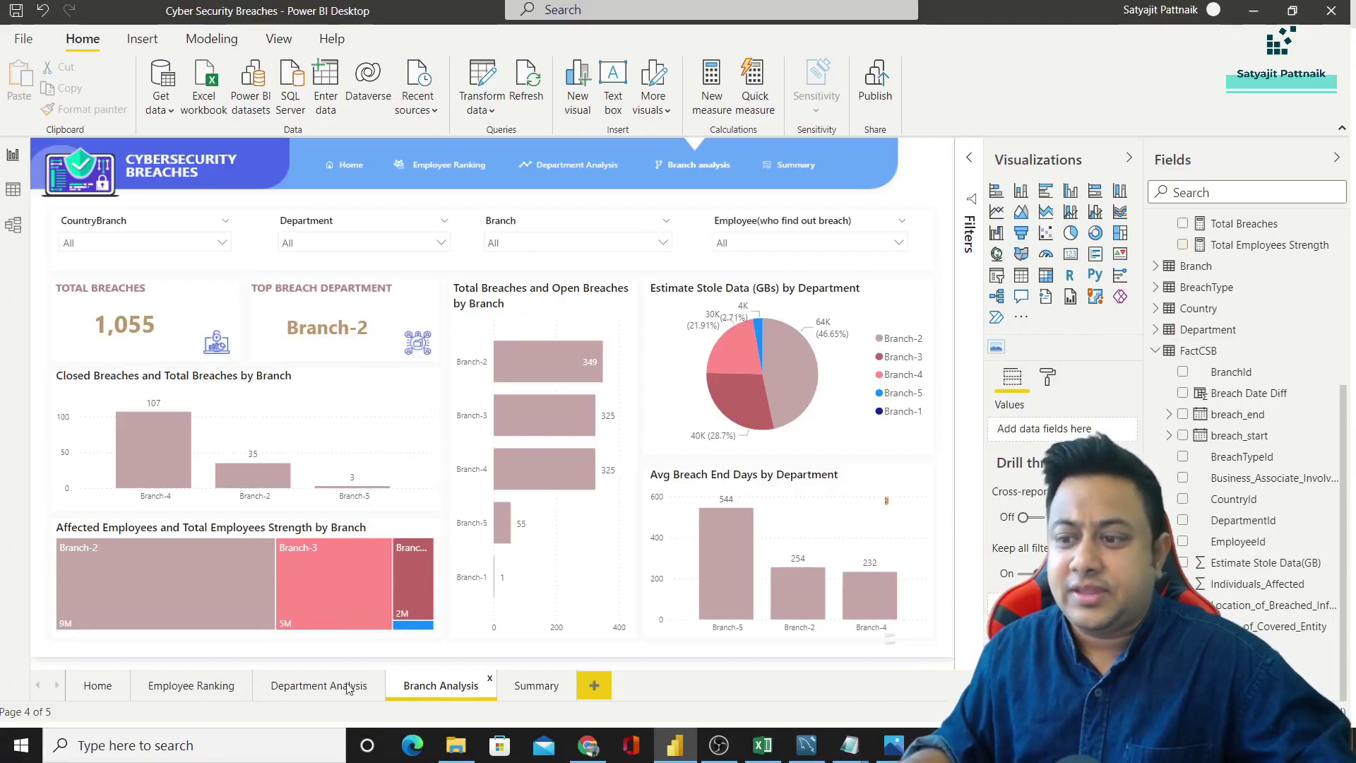
click(327, 695)
click(447, 687)
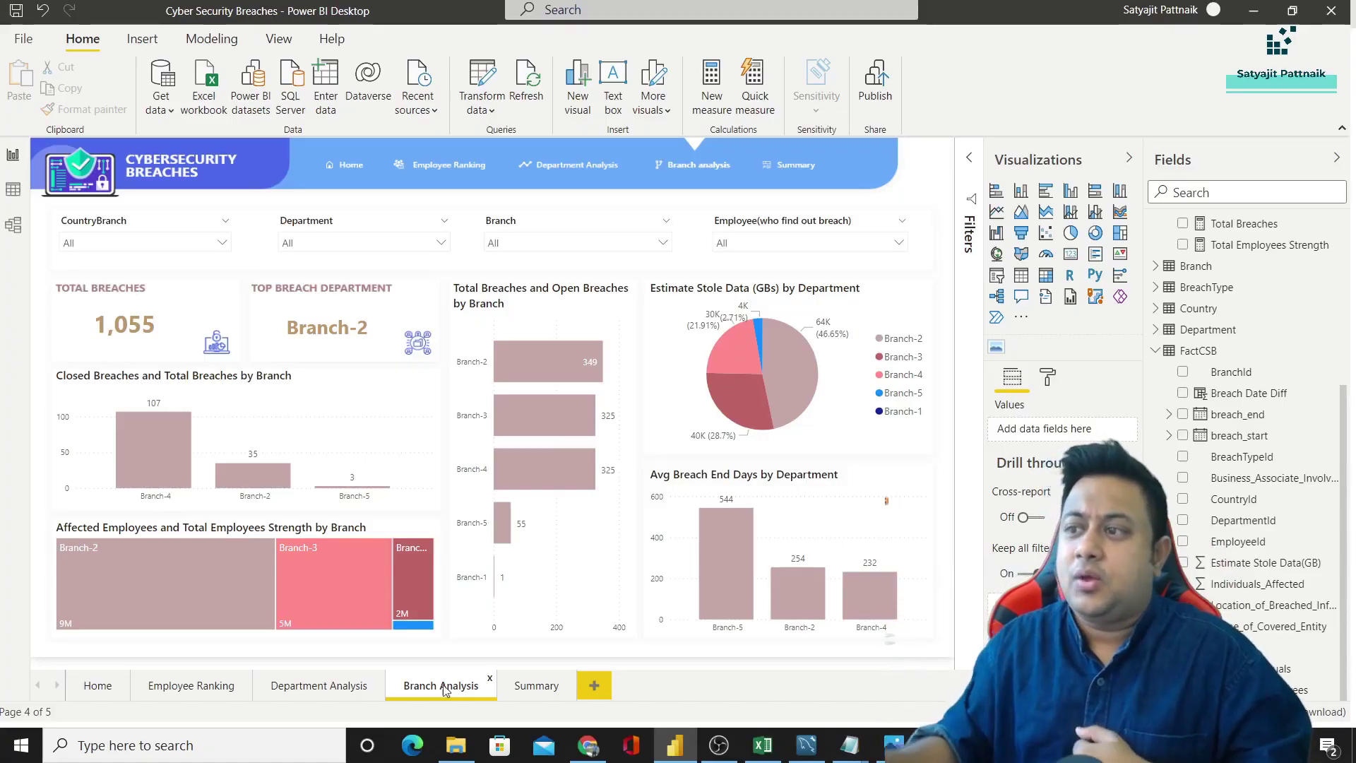
click(842, 392)
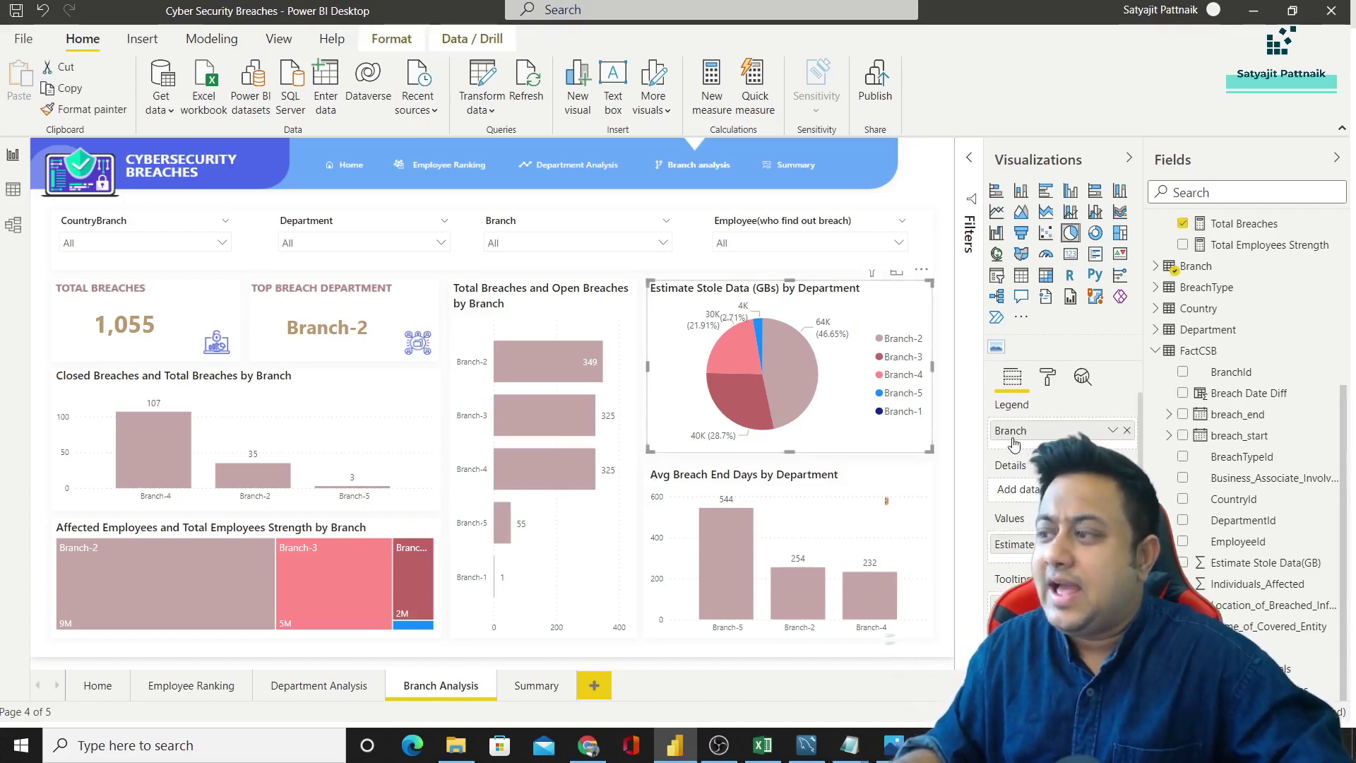
click(315, 685)
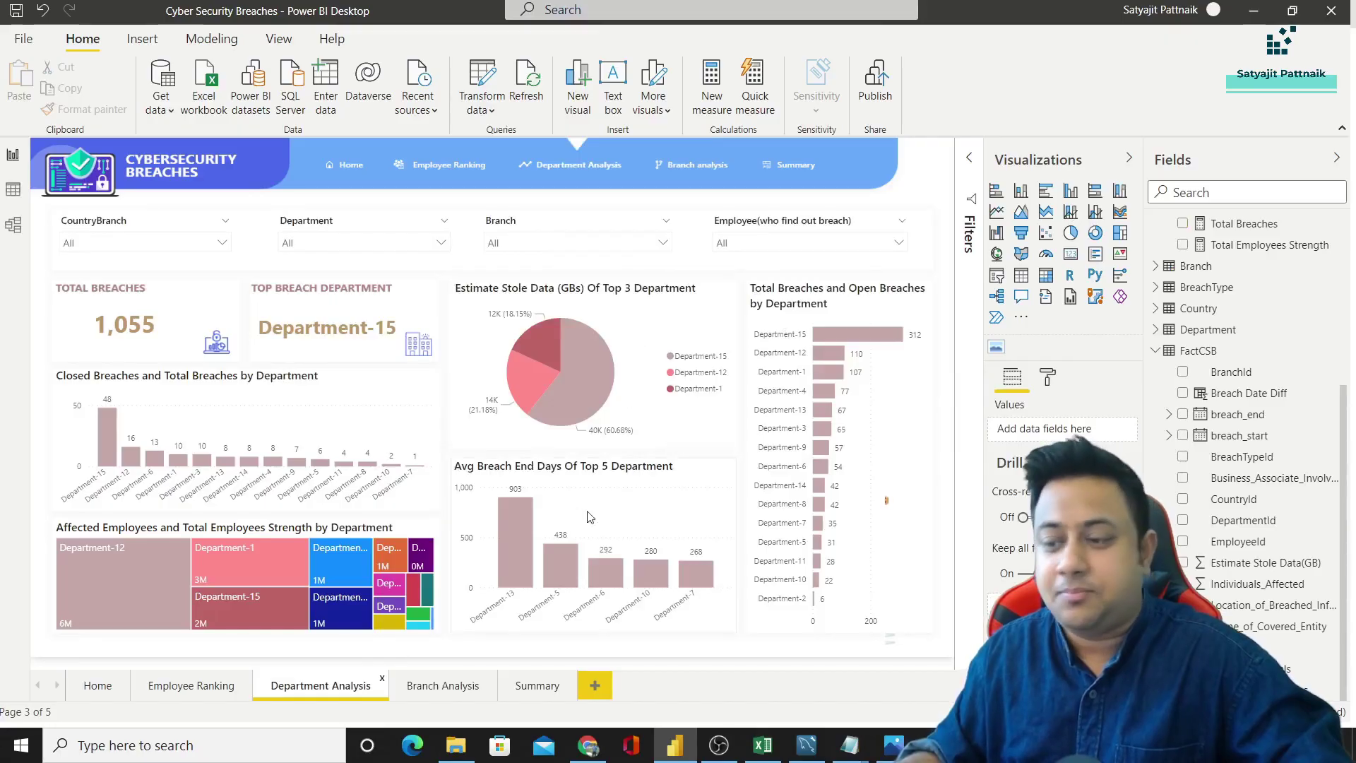
key(ctrl+Page_Down)
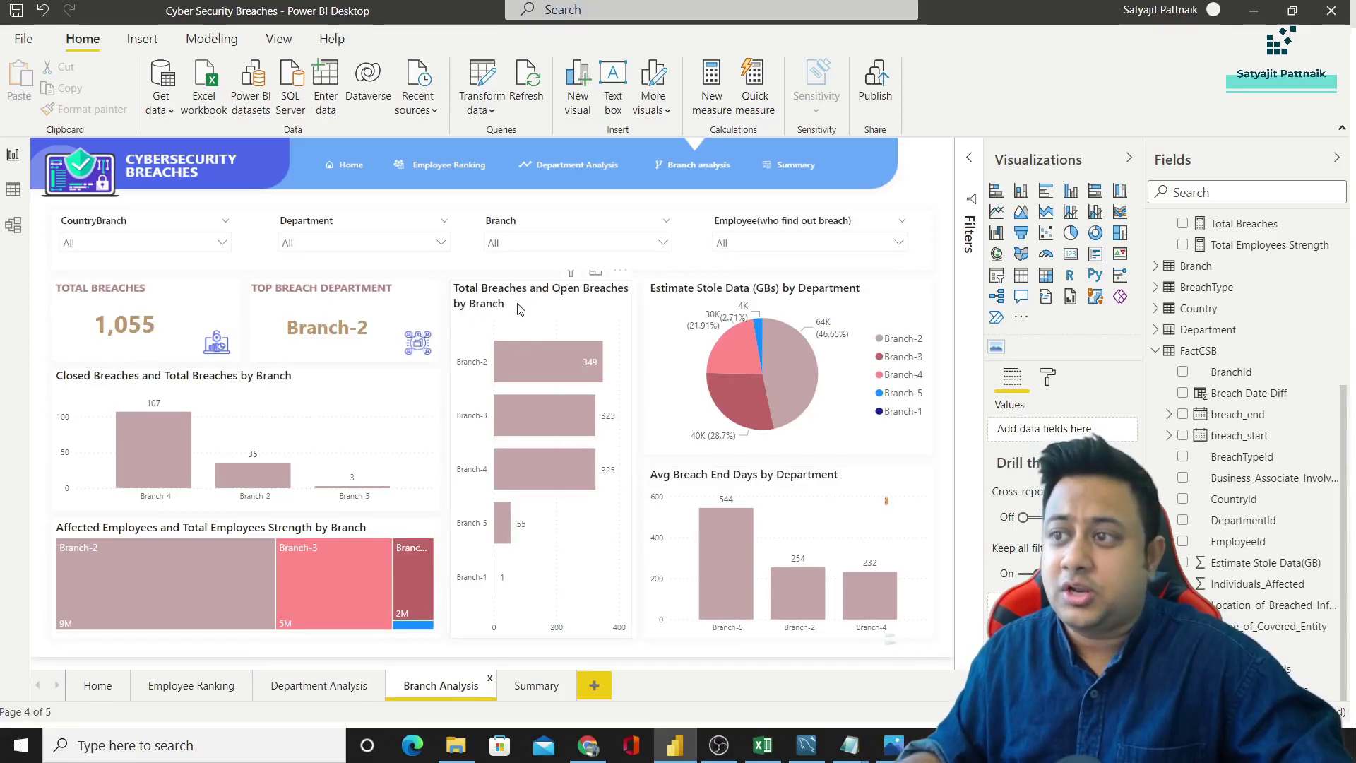
mouse_move(508, 358)
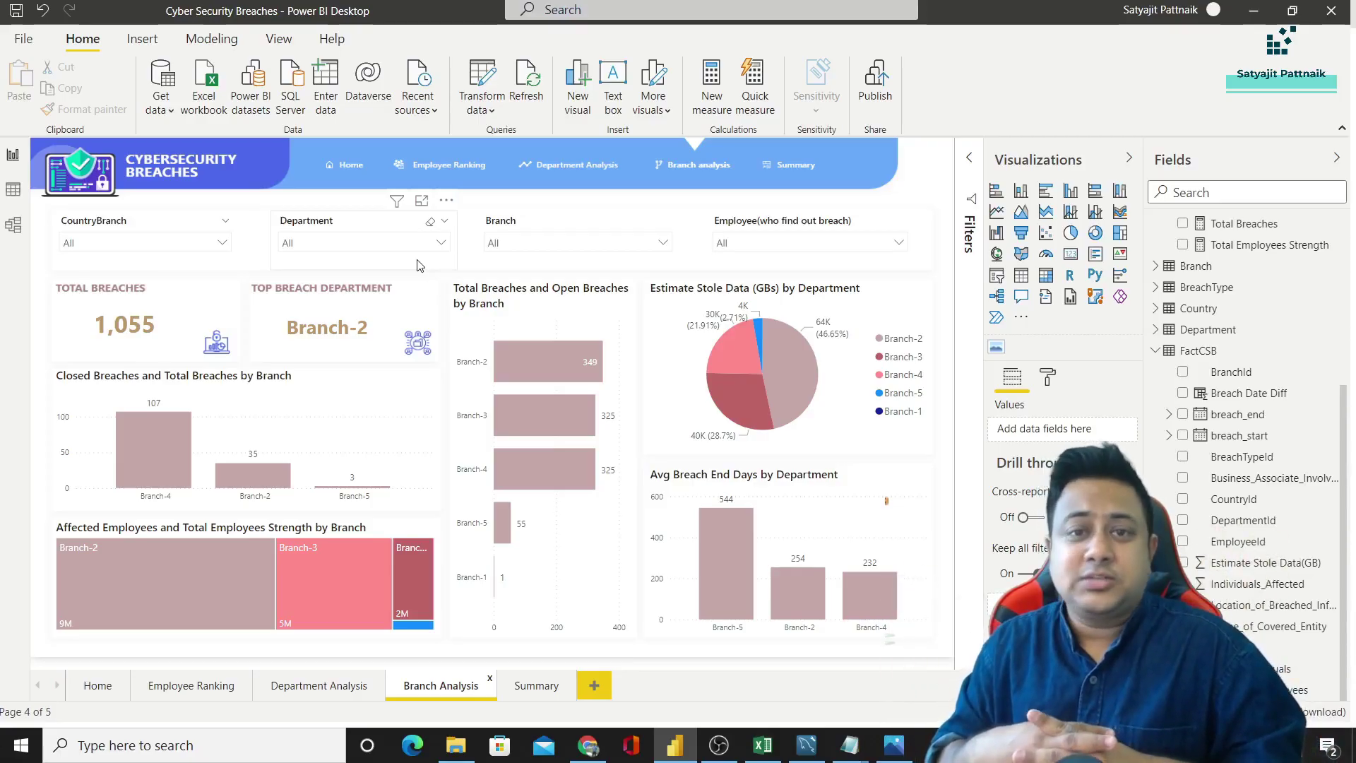
Step: Run through the Home, Employee Ranking and Branch Analysis pages and examine the cards on the Summary page
click(105, 687)
click(171, 685)
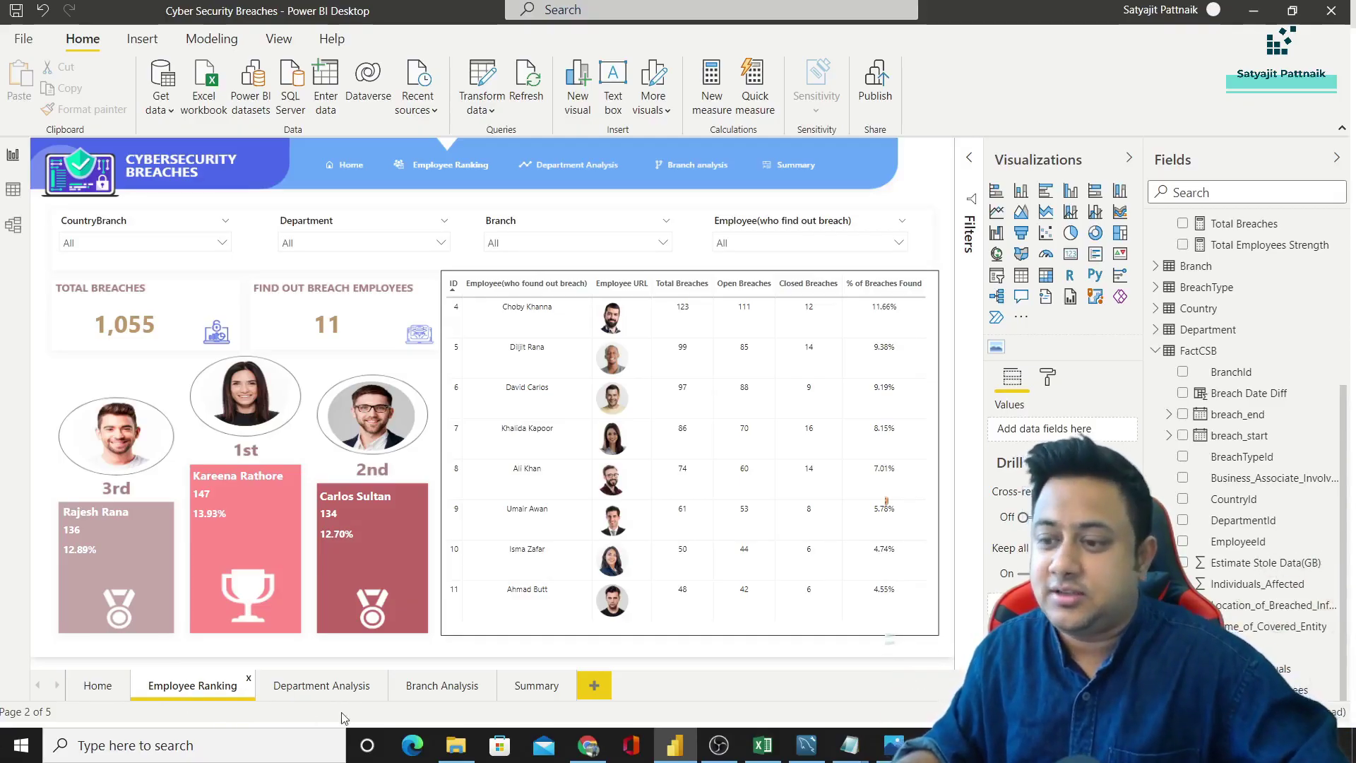
click(446, 688)
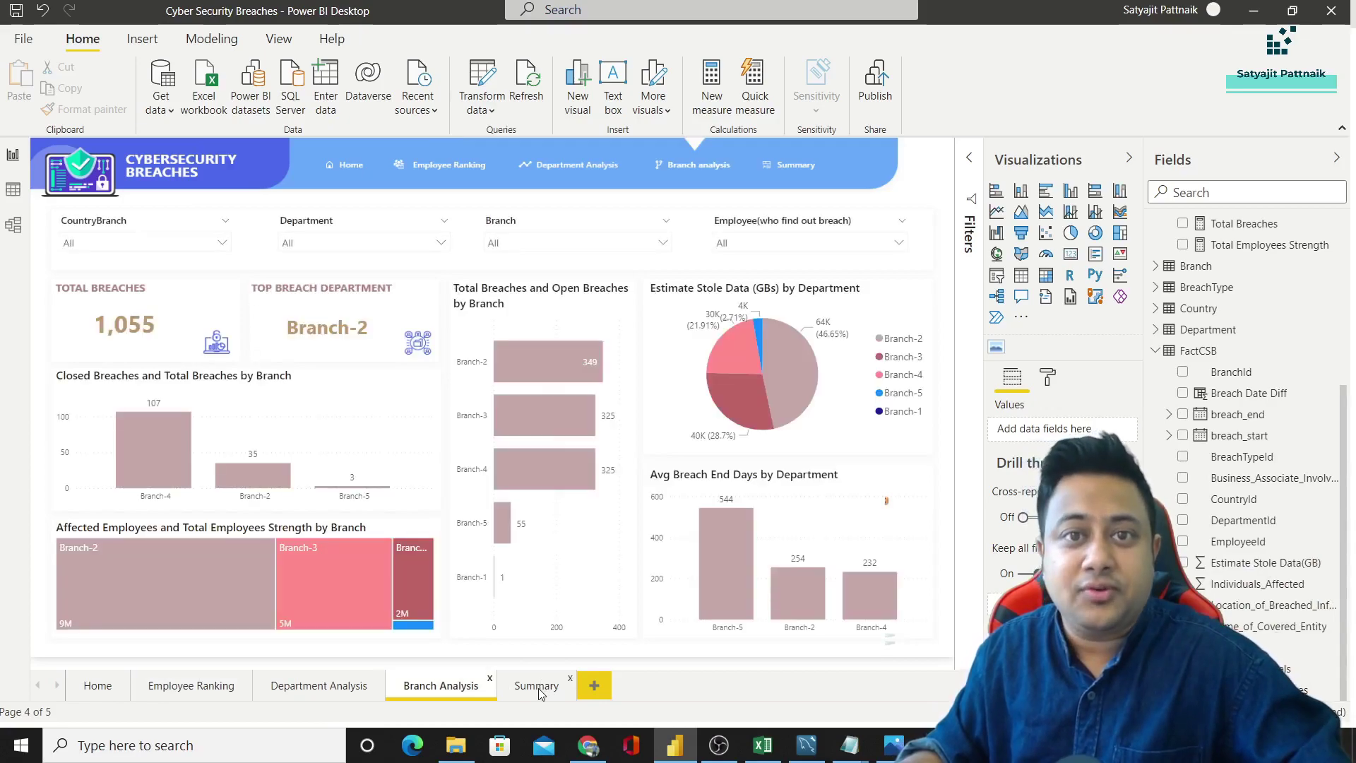
click(539, 689)
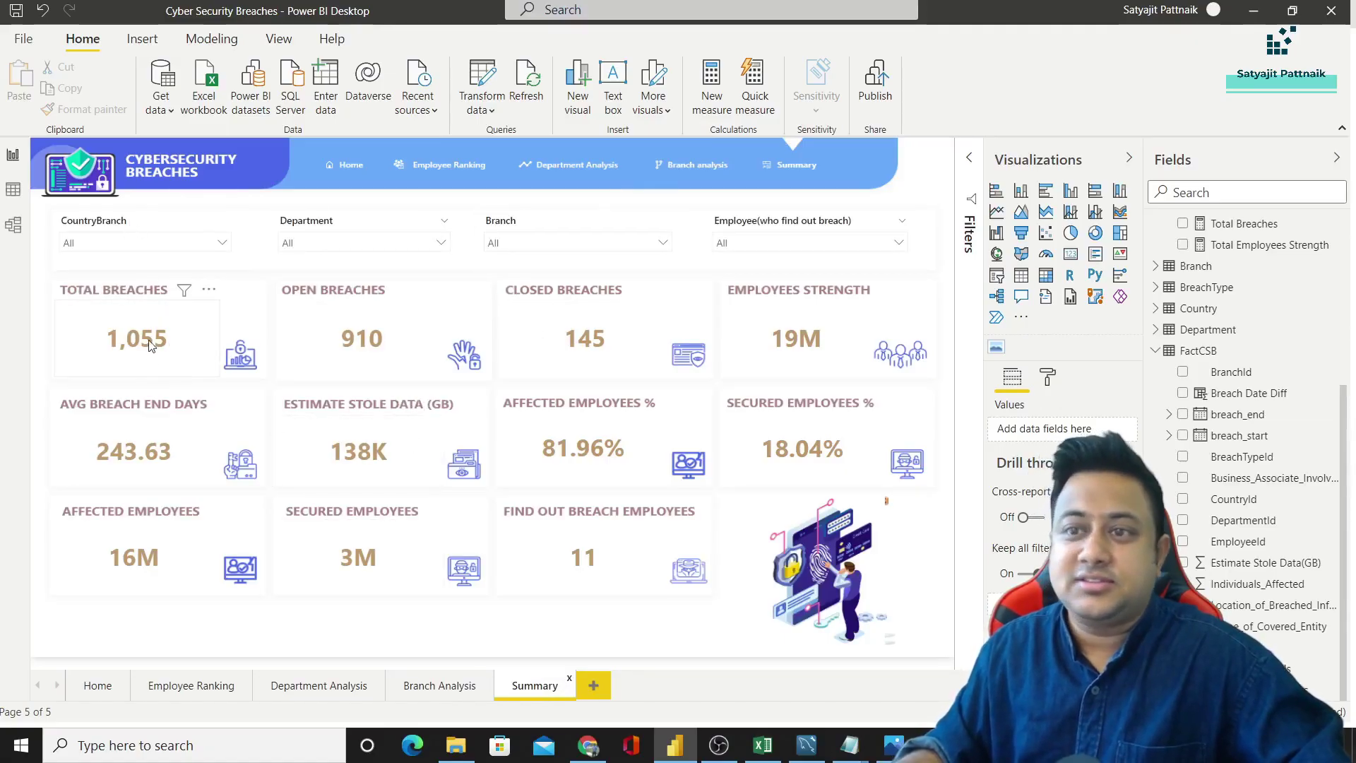
click(95, 686)
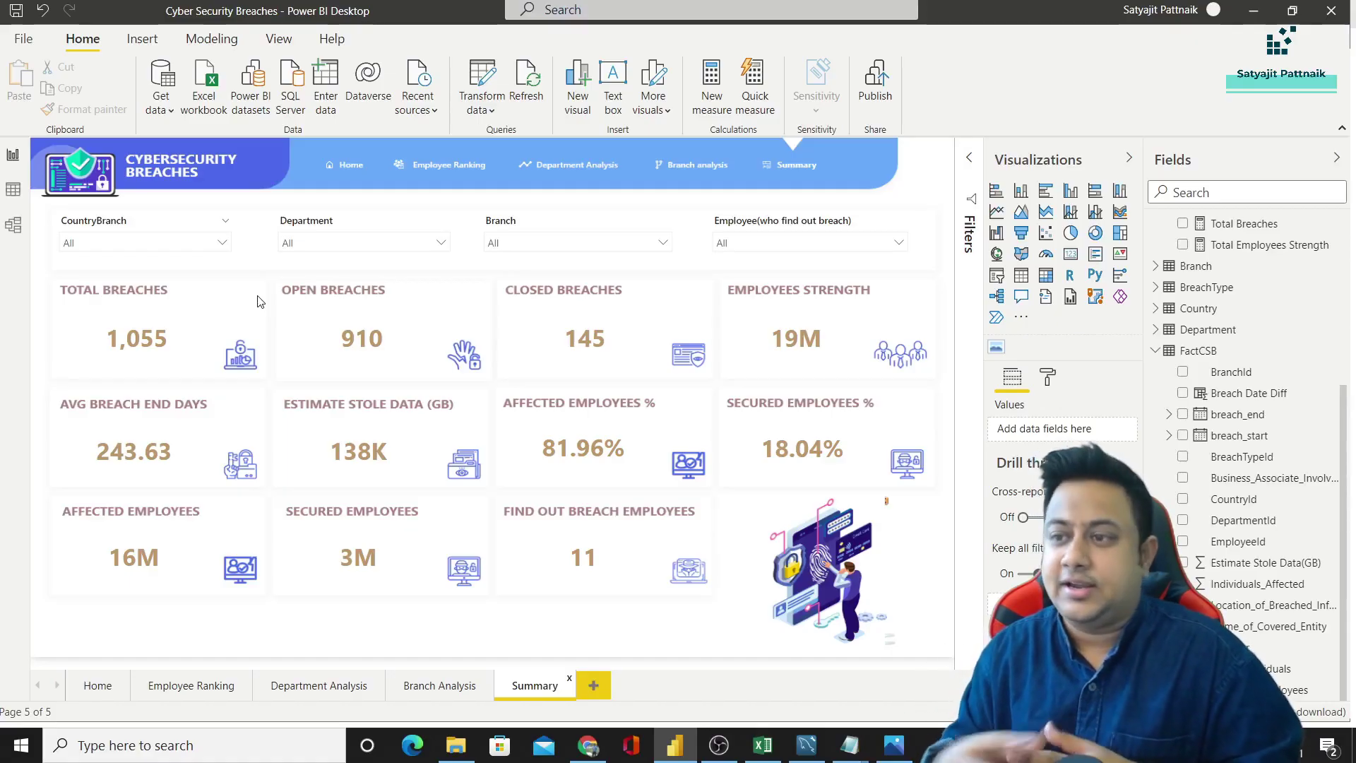
Step: Publish the Cyber Security Breaches report to the Testing workspace in Power BI and close the publishing dialog
click(384, 409)
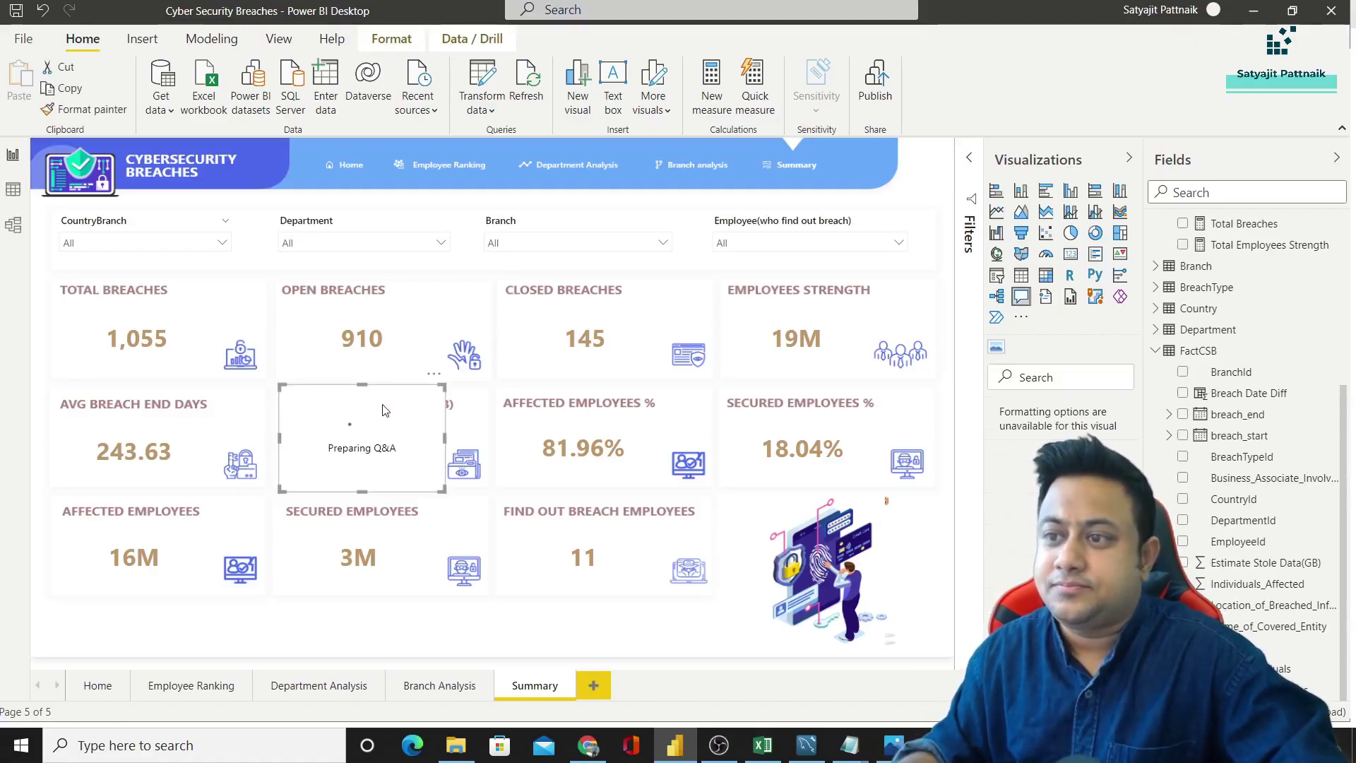
key(Delete)
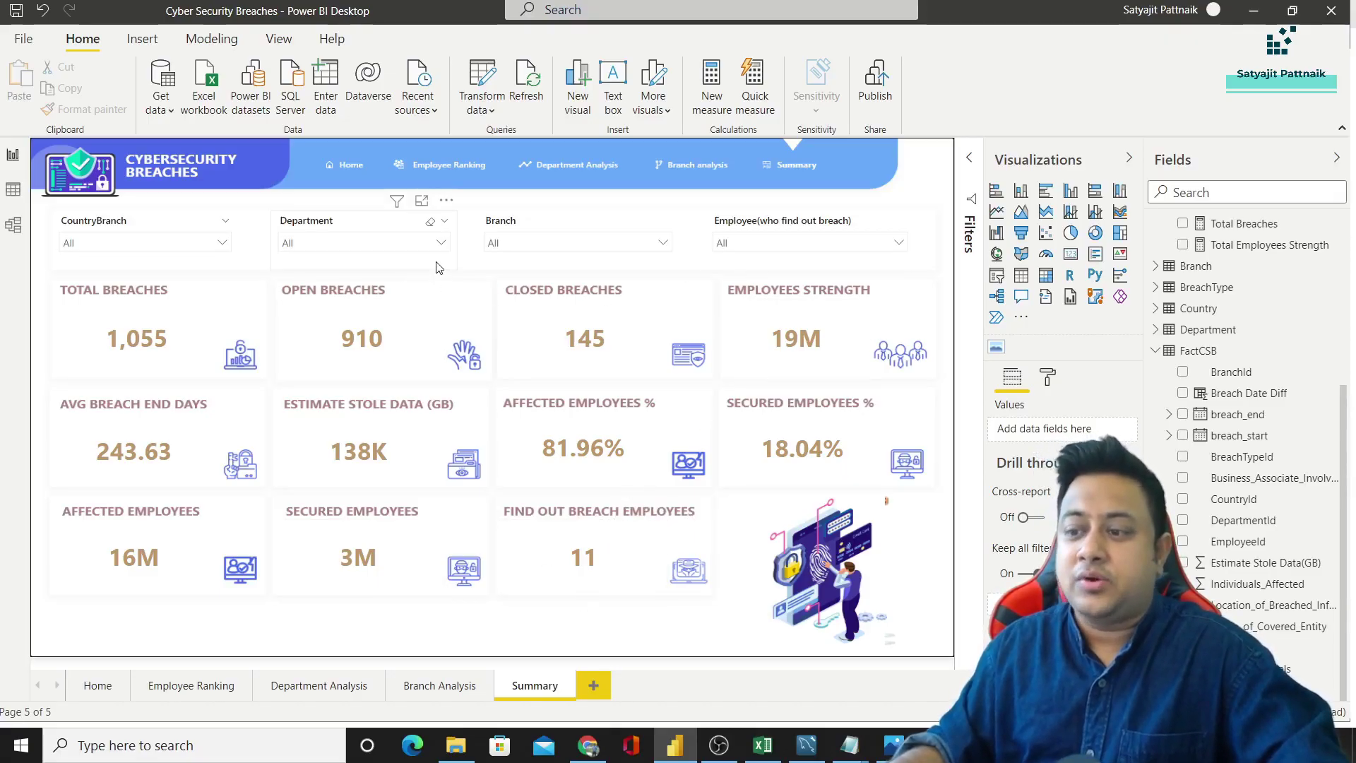
click(878, 106)
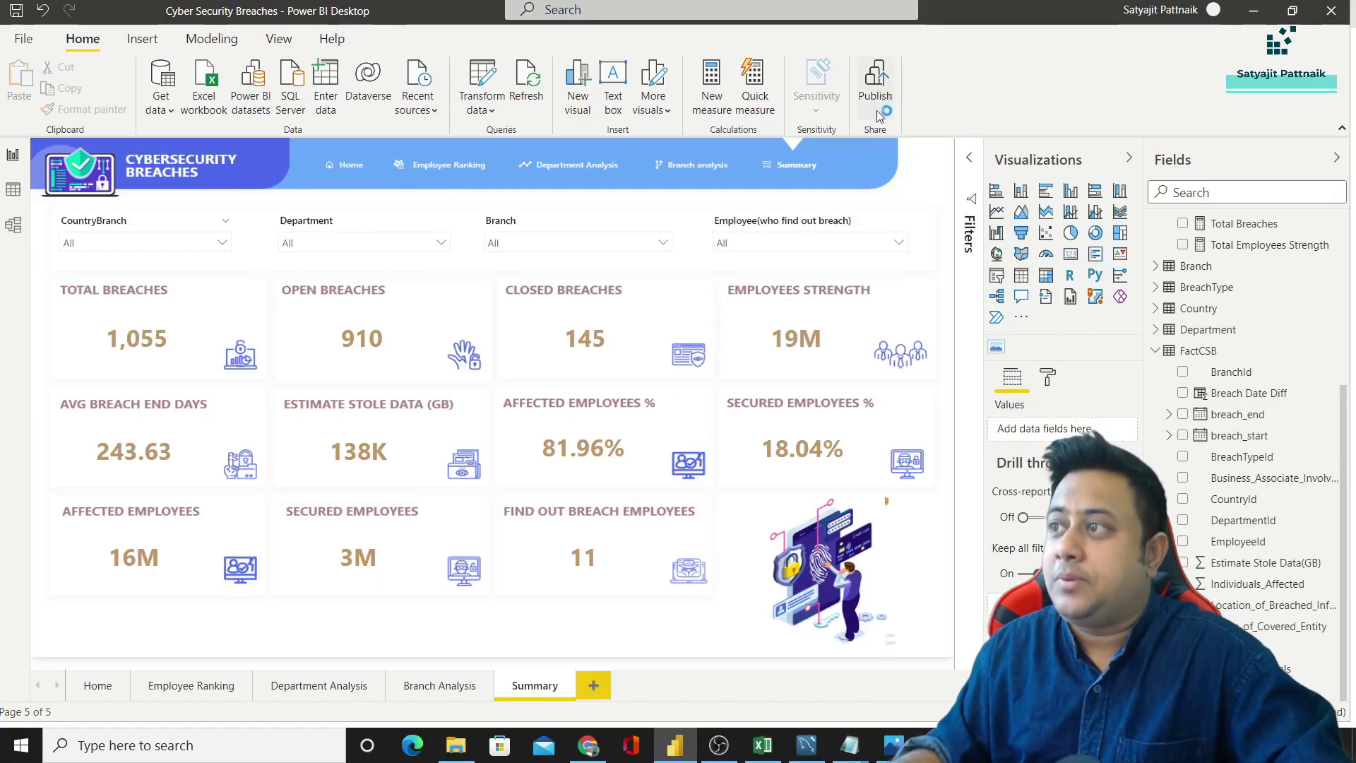
click(761, 400)
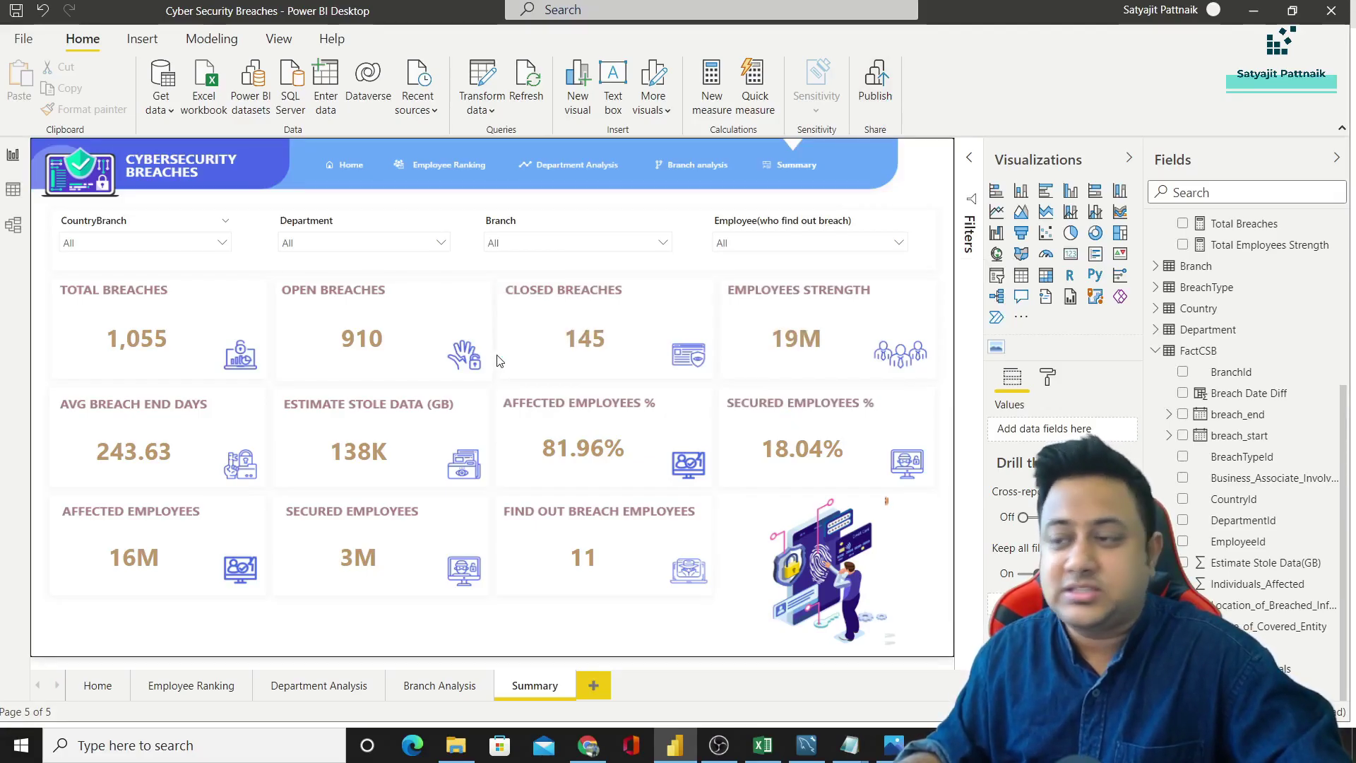
click(877, 92)
scroll(548, 417, down, 5)
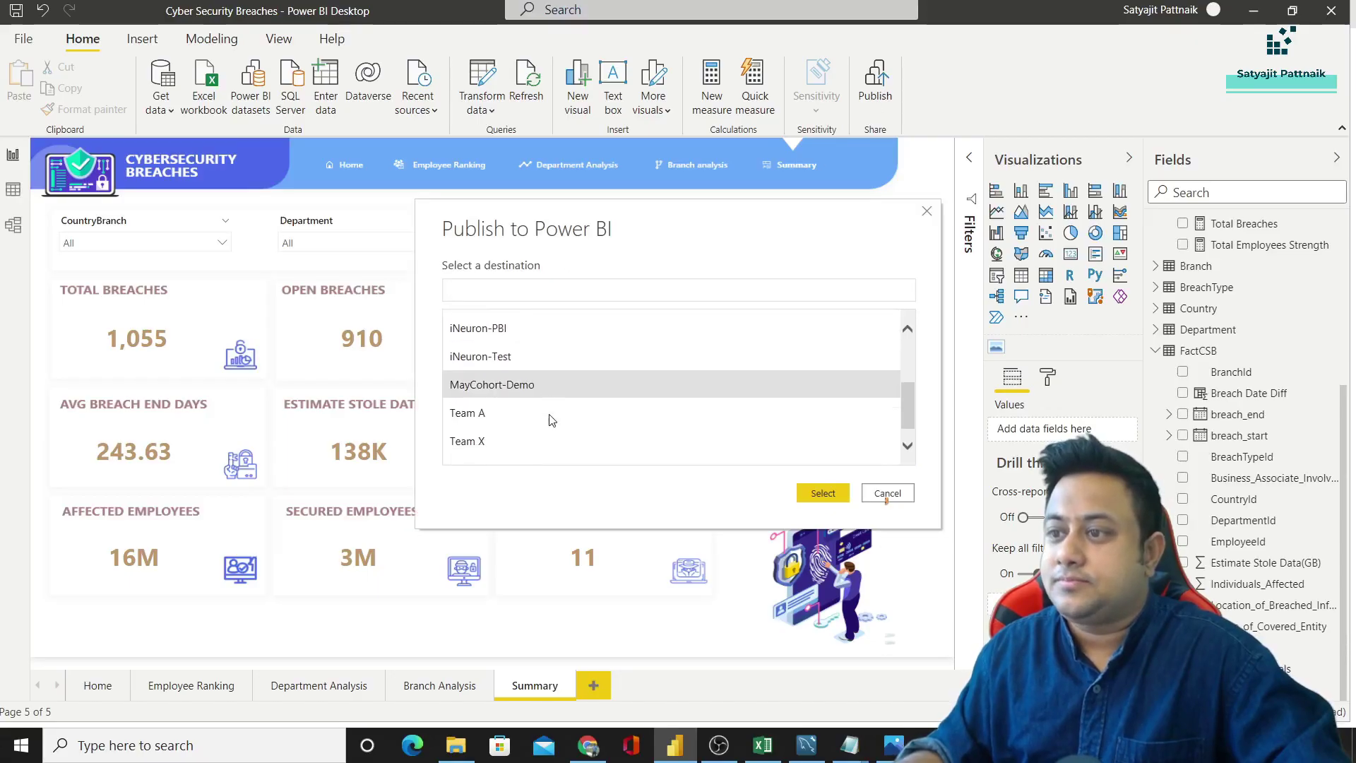
scroll(484, 423, up, 3)
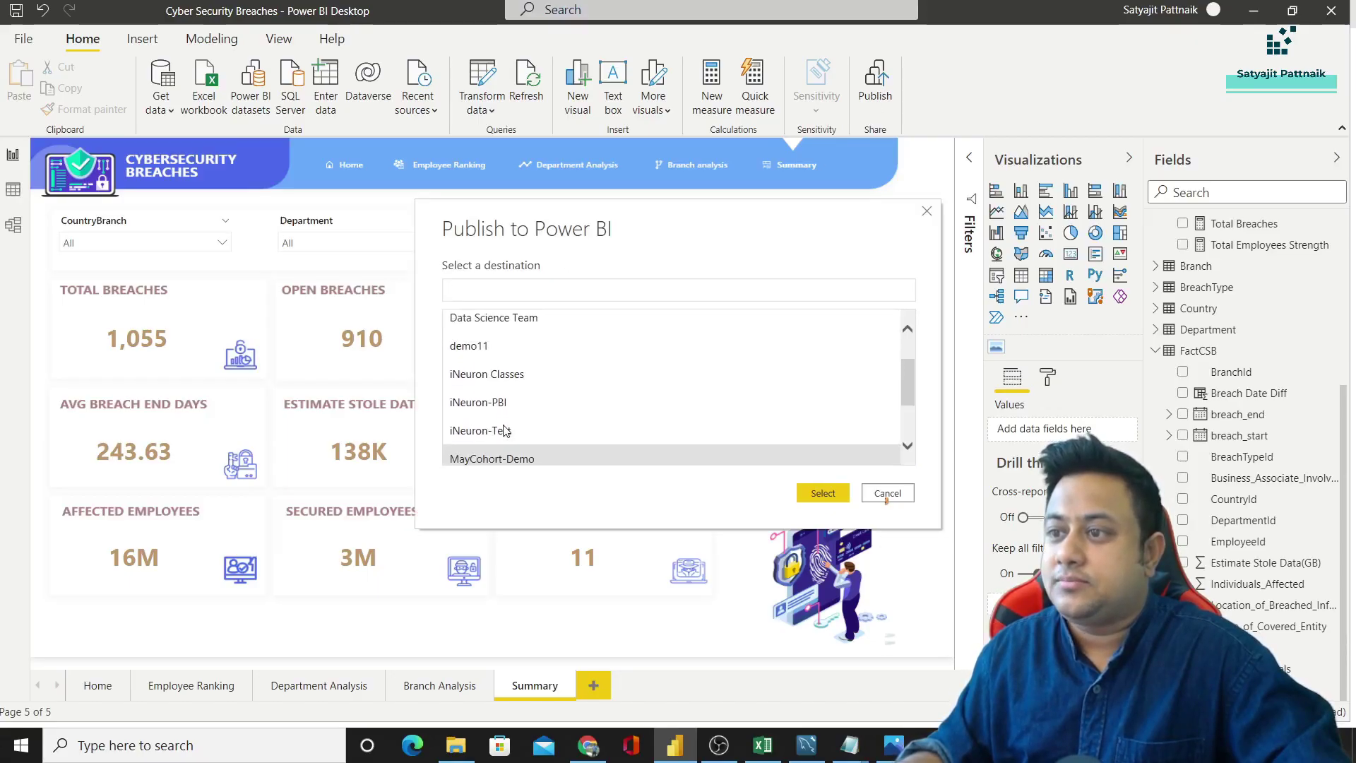
scroll(540, 441, down, 2)
click(504, 452)
click(821, 492)
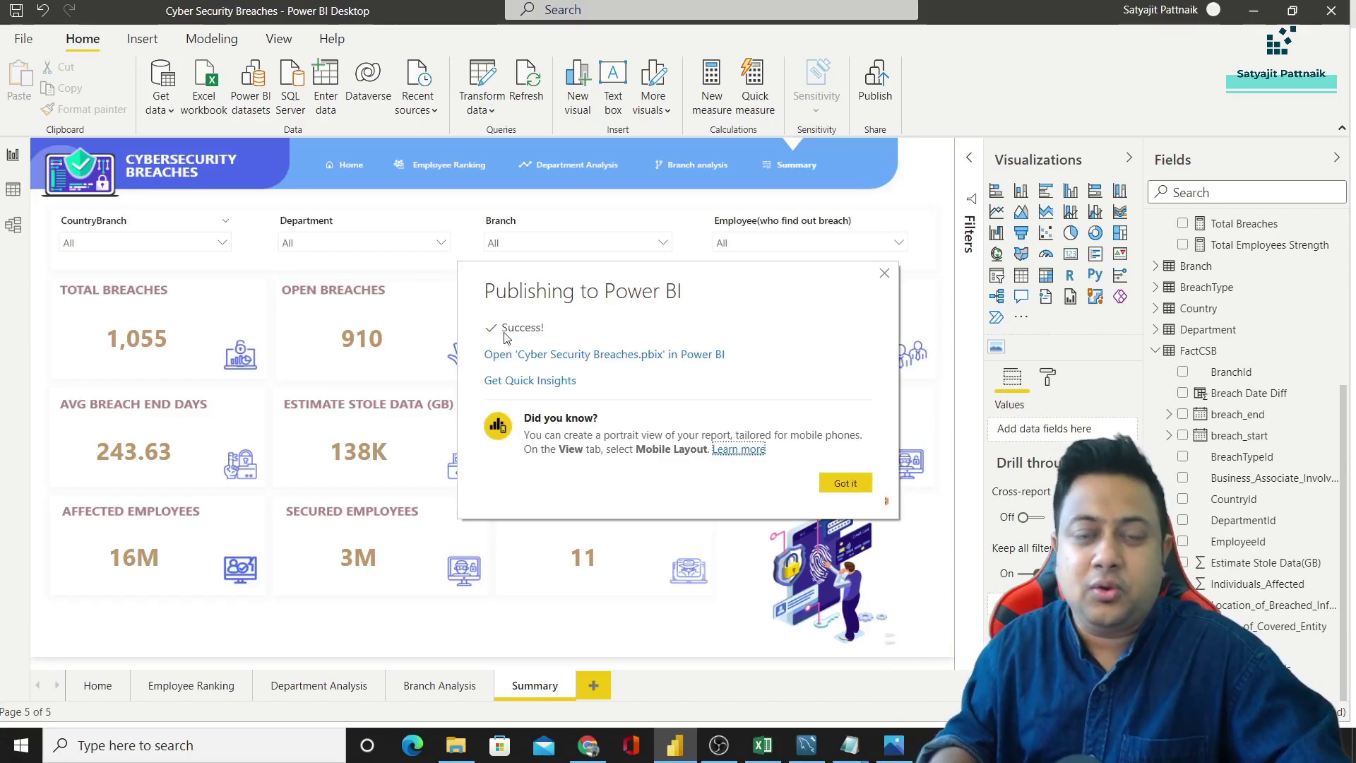
click(849, 489)
Step: Switch to Chrome and open the Power BI service home page, app.powerbi.com, in a new tab
click(586, 738)
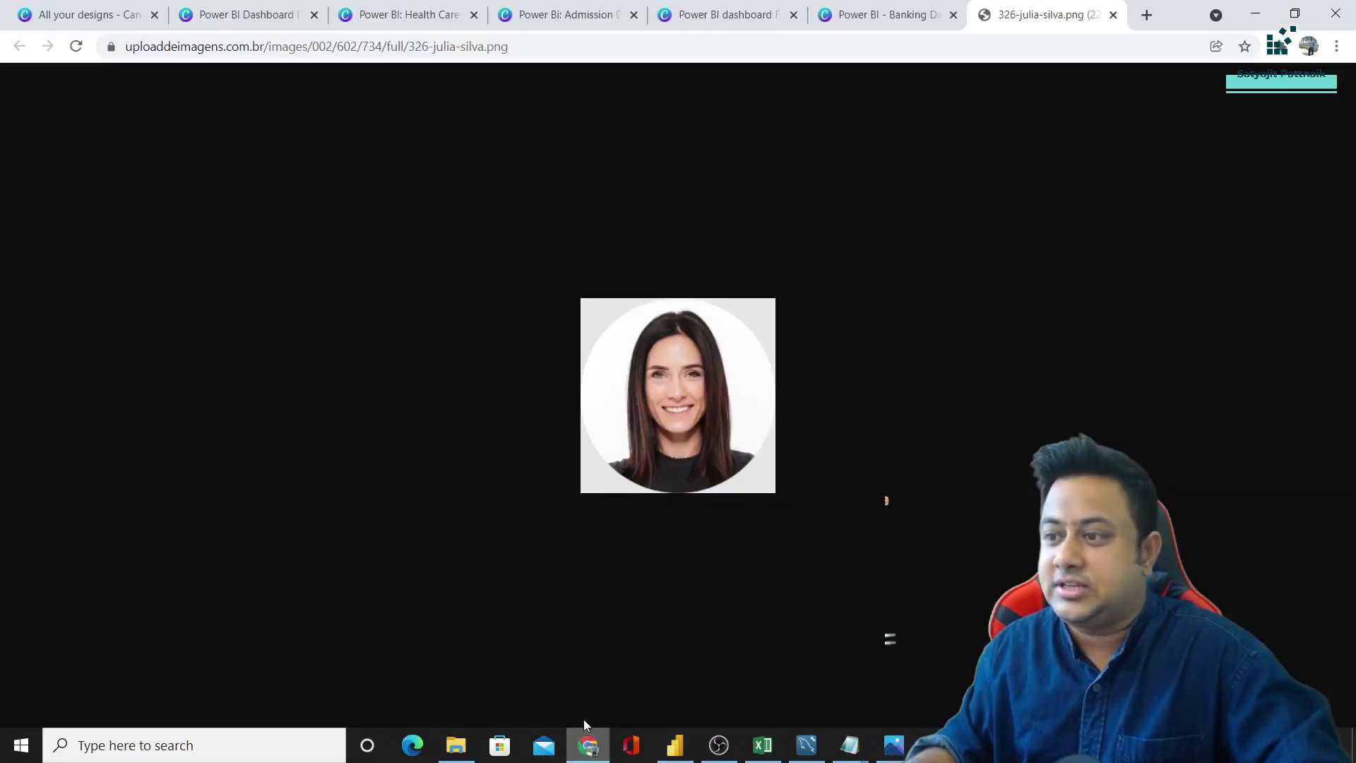
key(ctrl+t)
text(app)
key(Return)
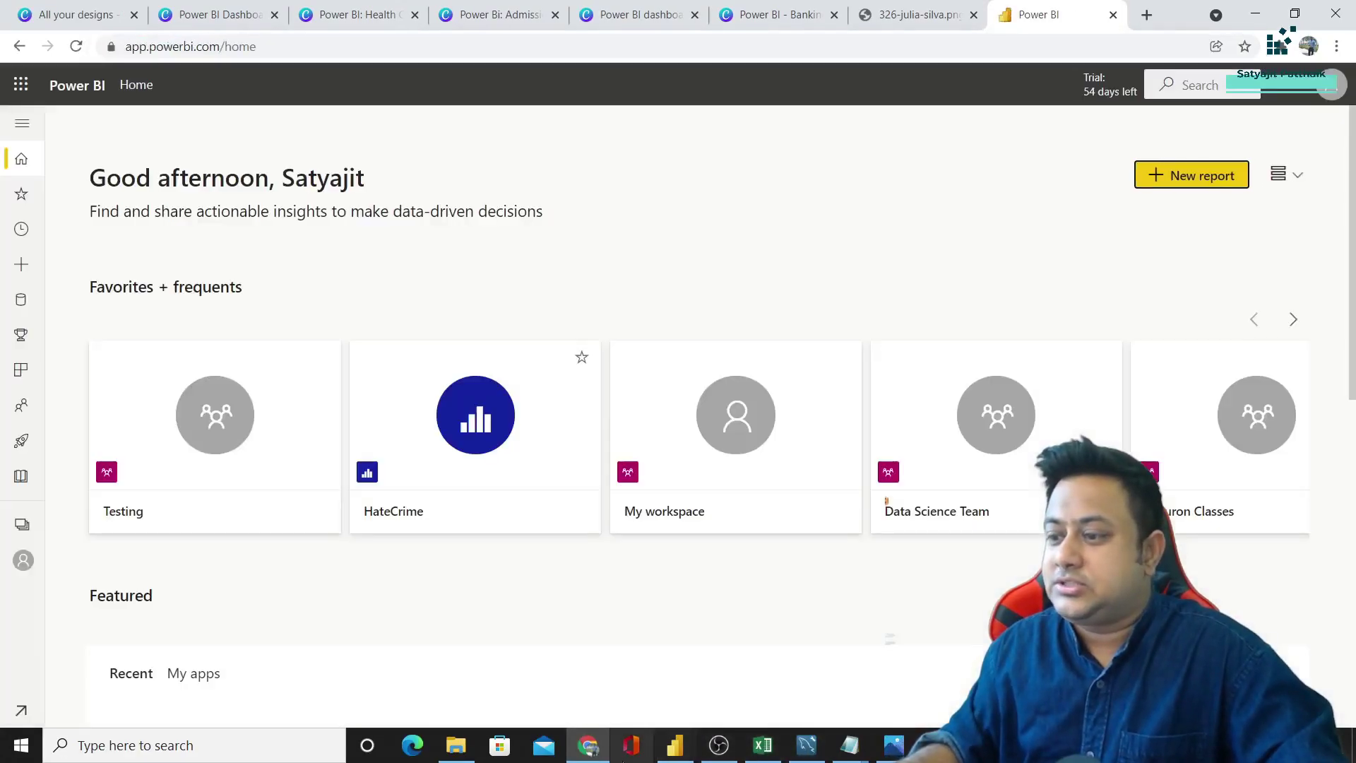
Step: Compare the account signed in to Power BI Desktop with the account signed in to the Power BI service in Chrome
click(675, 745)
click(1211, 10)
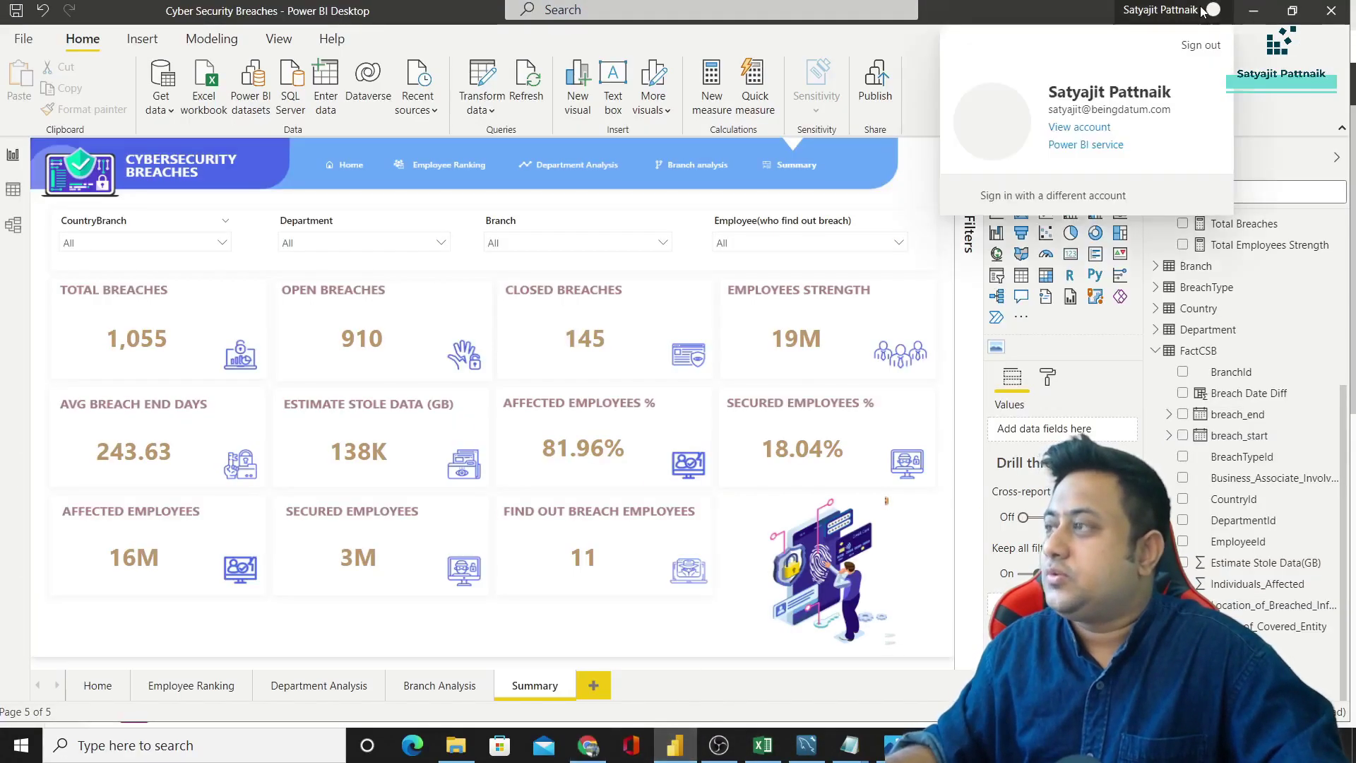
click(588, 745)
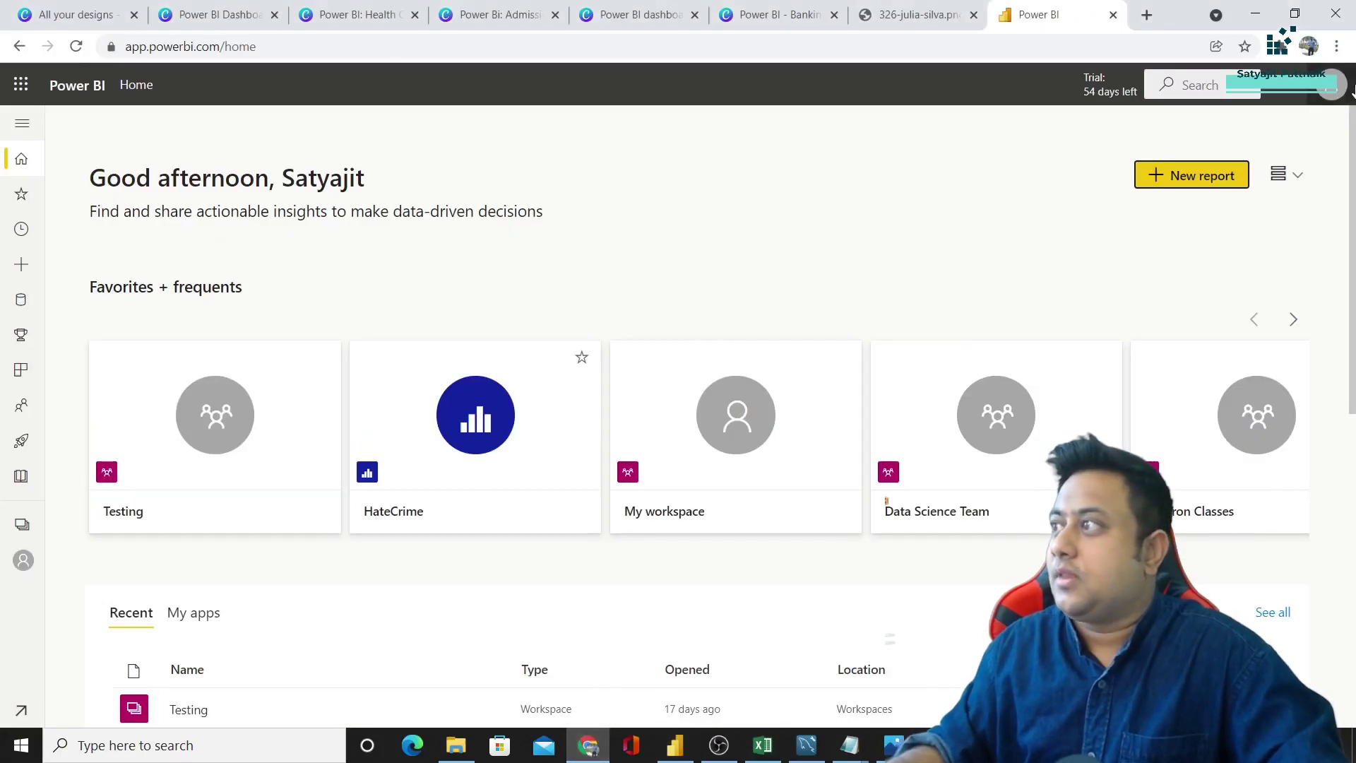
click(1323, 94)
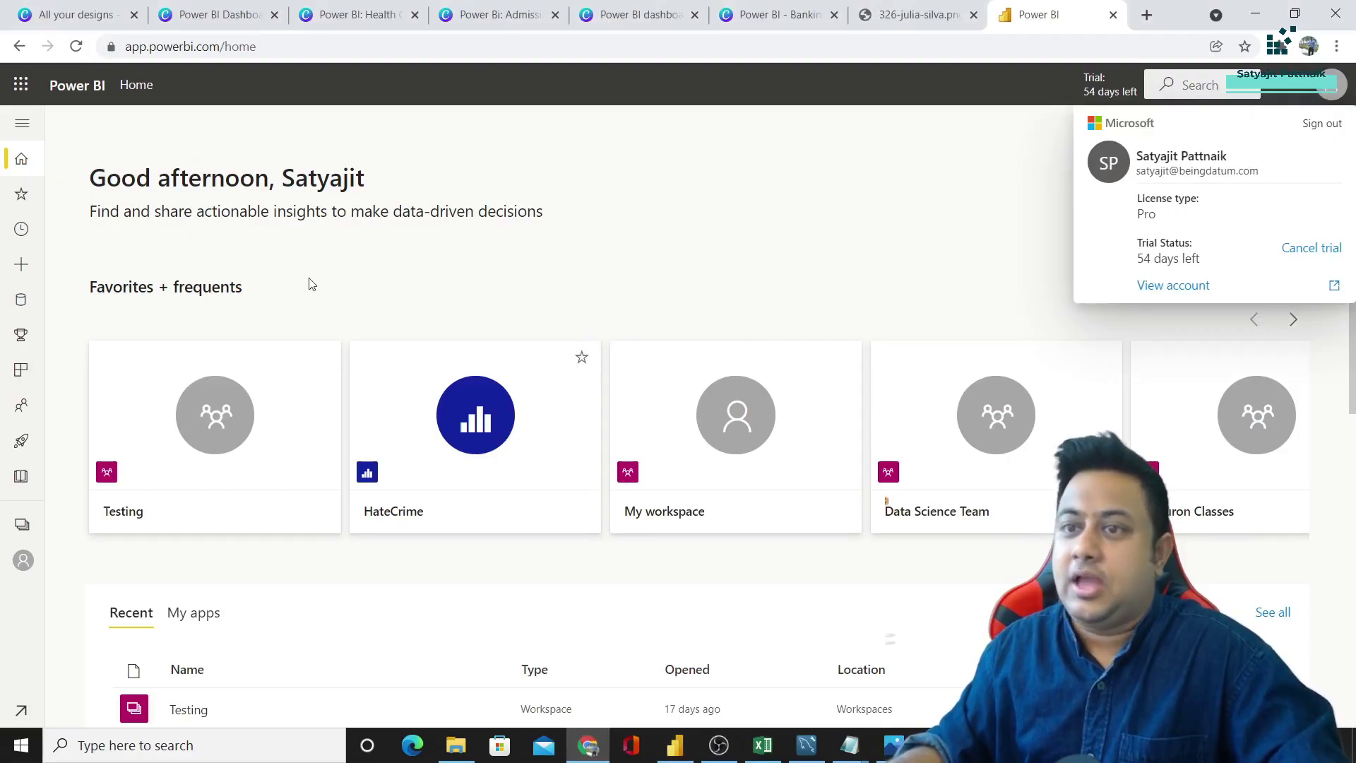
Step: Go to the Testing workspace and open the published Cyber Security Breaches report
click(22, 526)
click(21, 528)
click(21, 528)
click(106, 553)
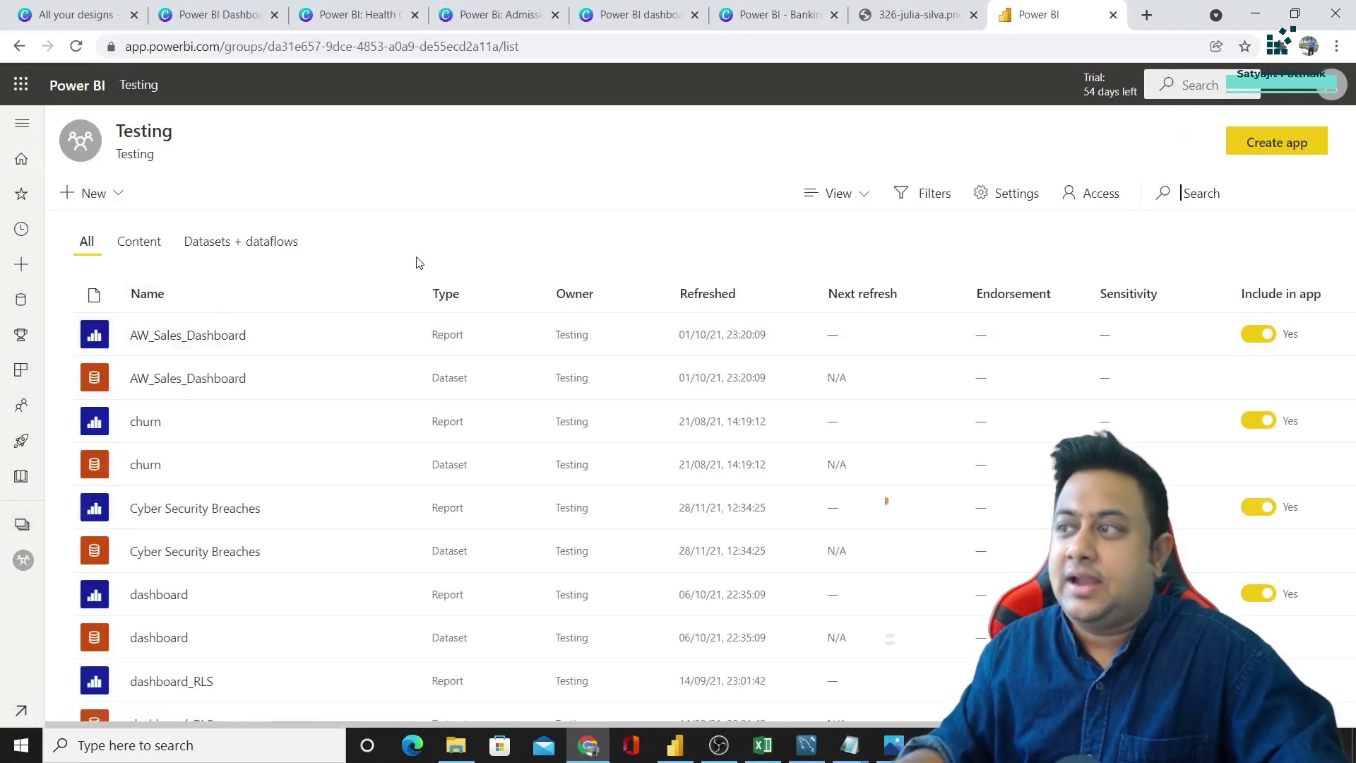
key(ctrl+f)
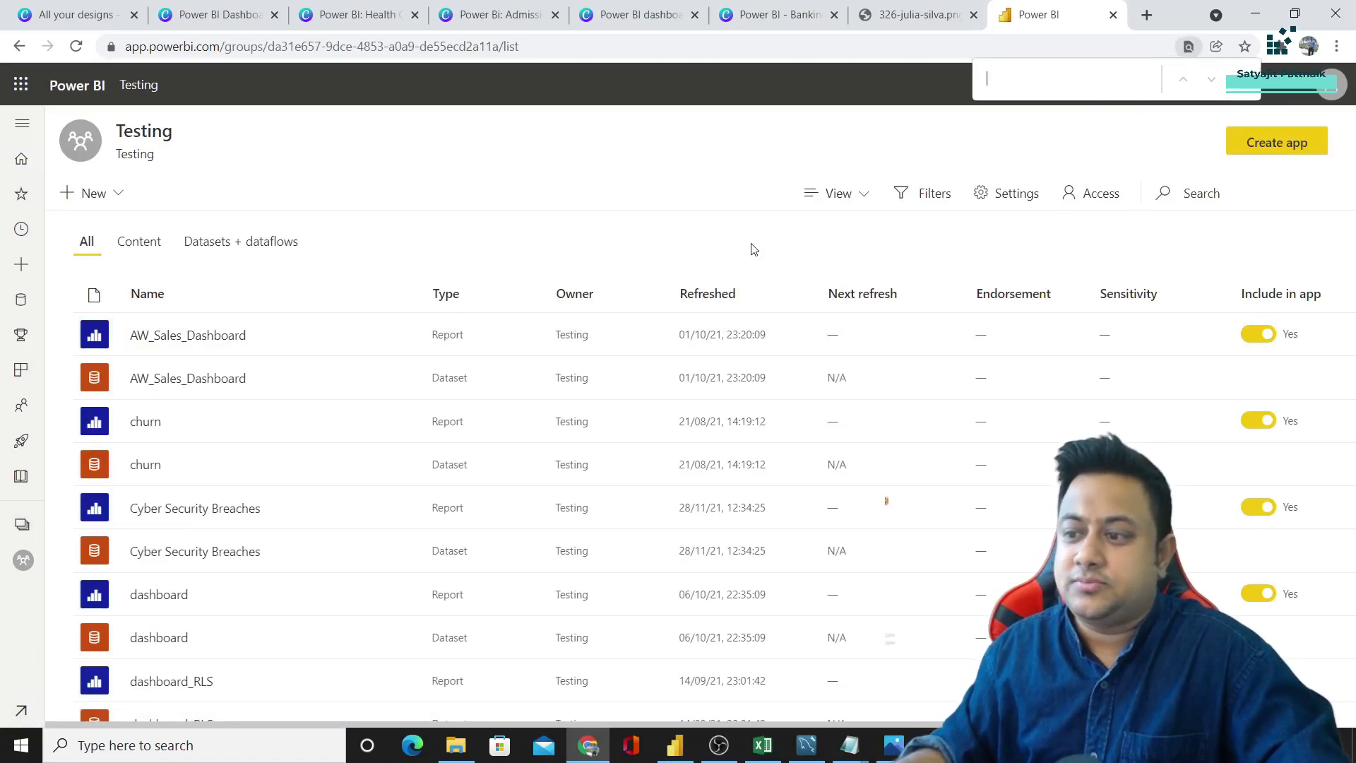
click(211, 509)
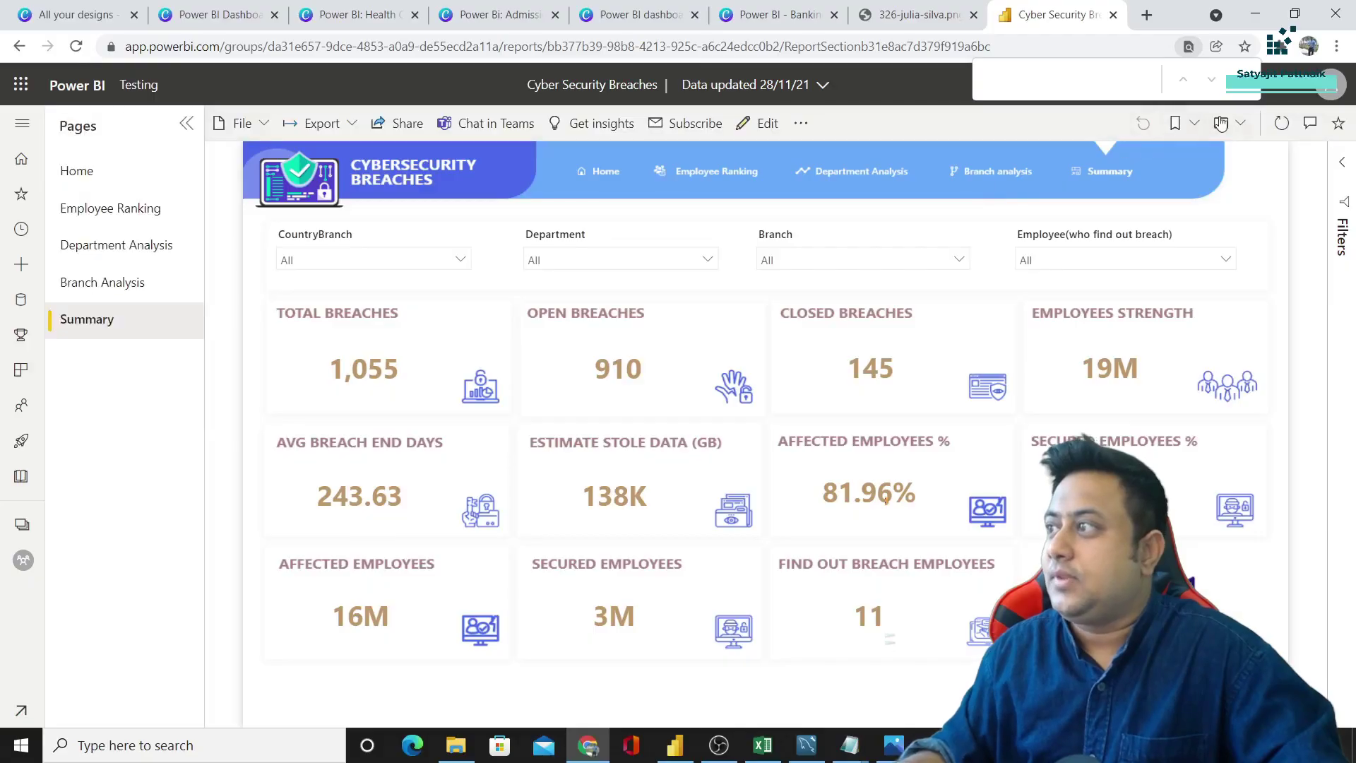
Step: Display the published report in full screen and go to its Home page
click(1220, 123)
click(1169, 159)
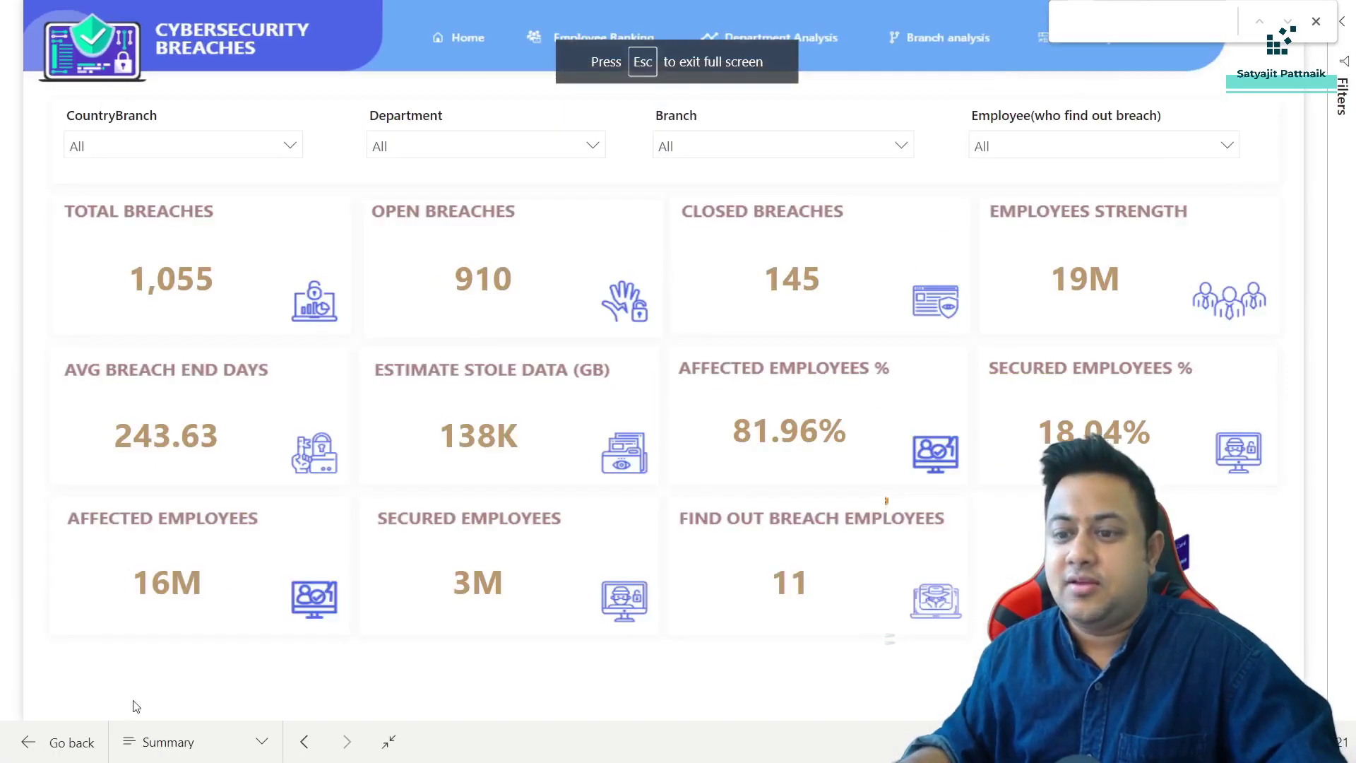
click(166, 740)
click(200, 592)
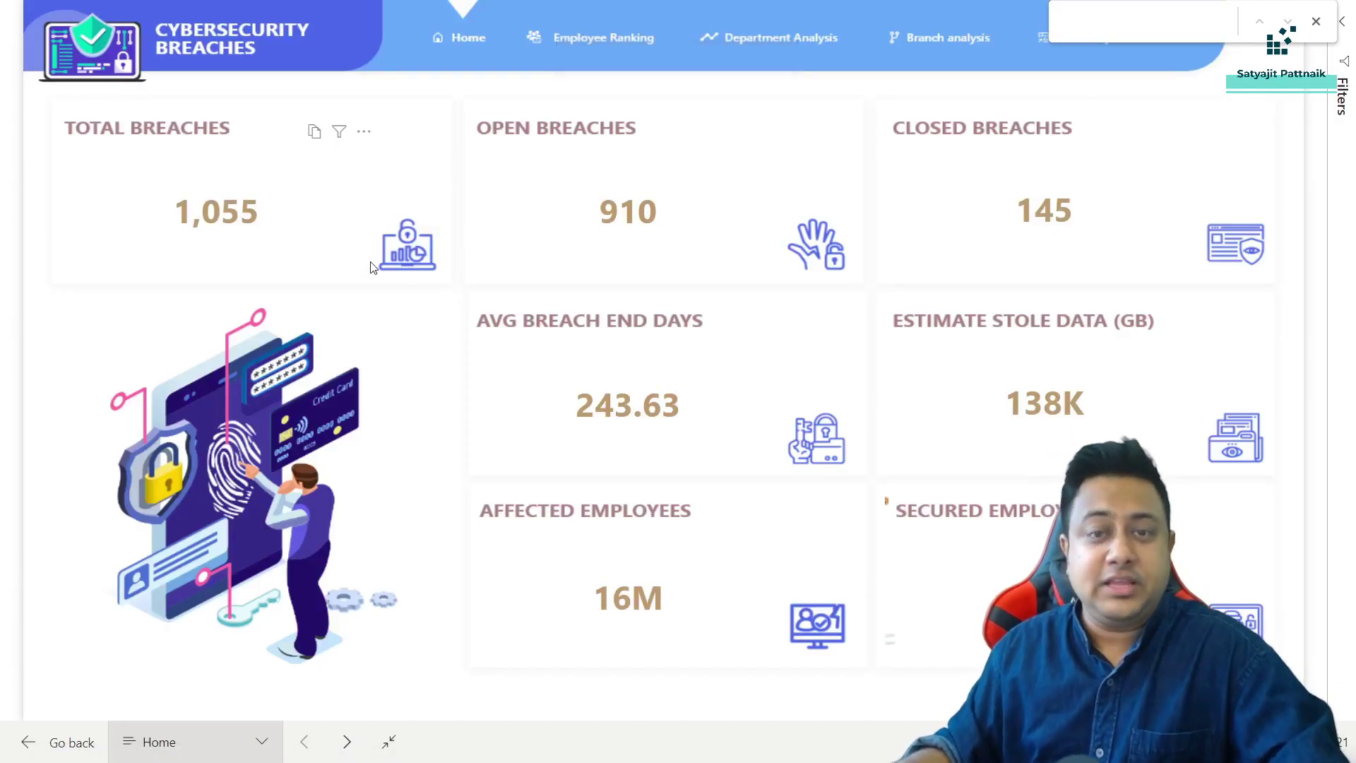
Step: View the Employee Ranking, Department Analysis, Branch Analysis and Summary pages in turn, closing the browser's find box
click(583, 36)
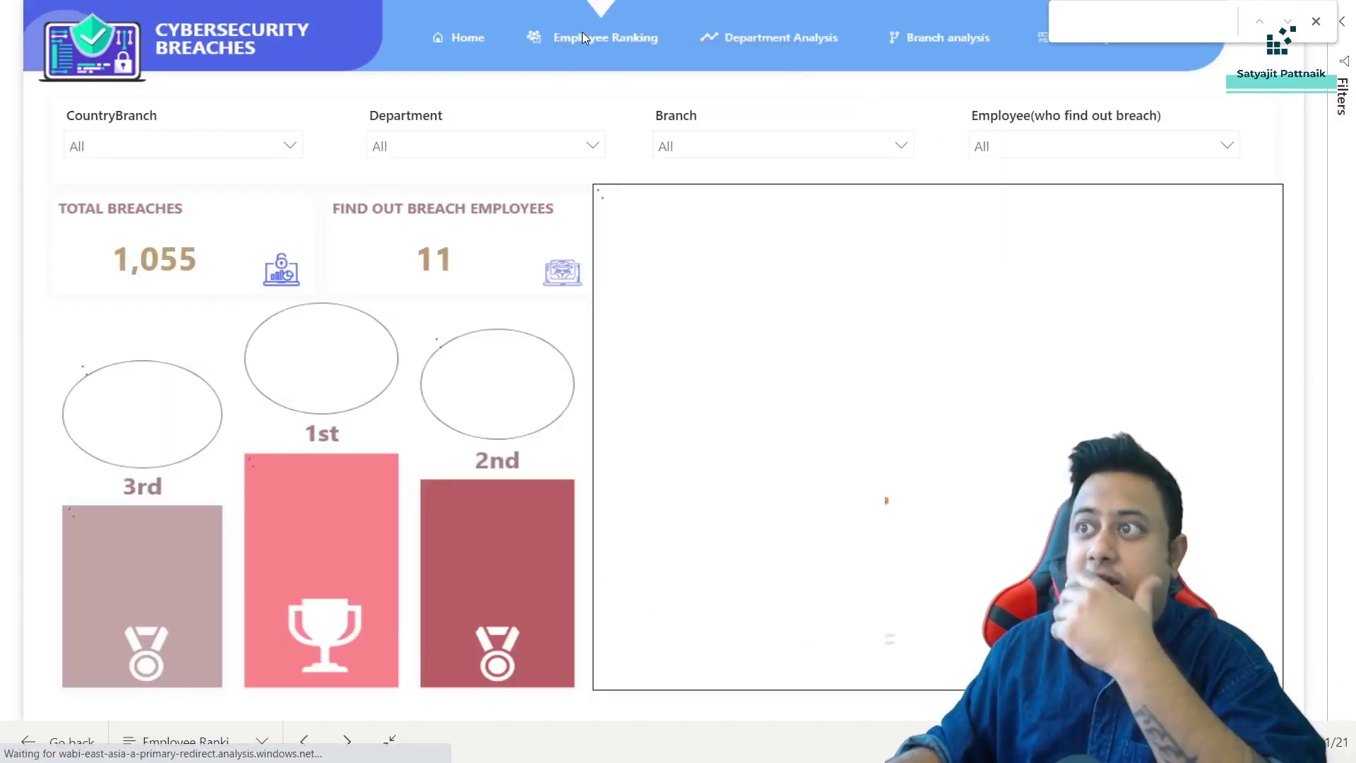
click(773, 39)
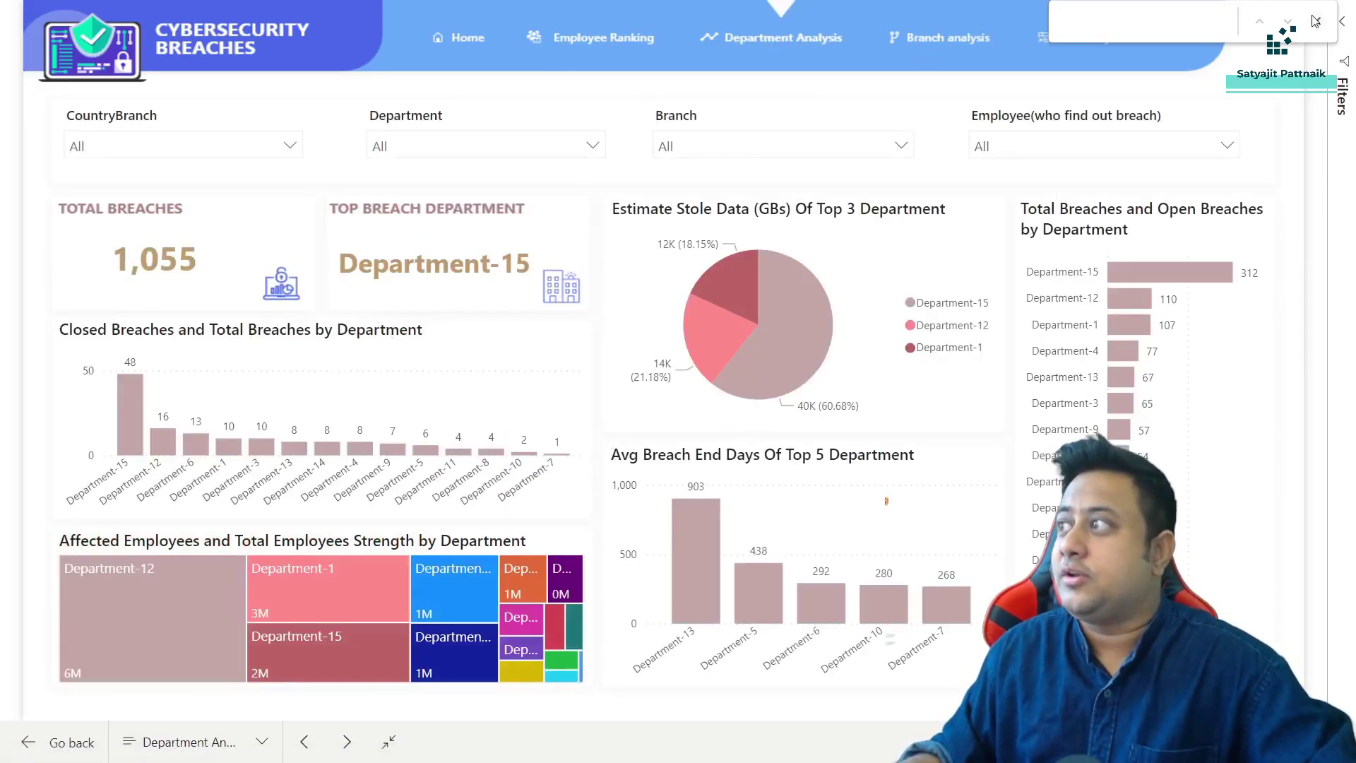
click(1315, 21)
click(929, 44)
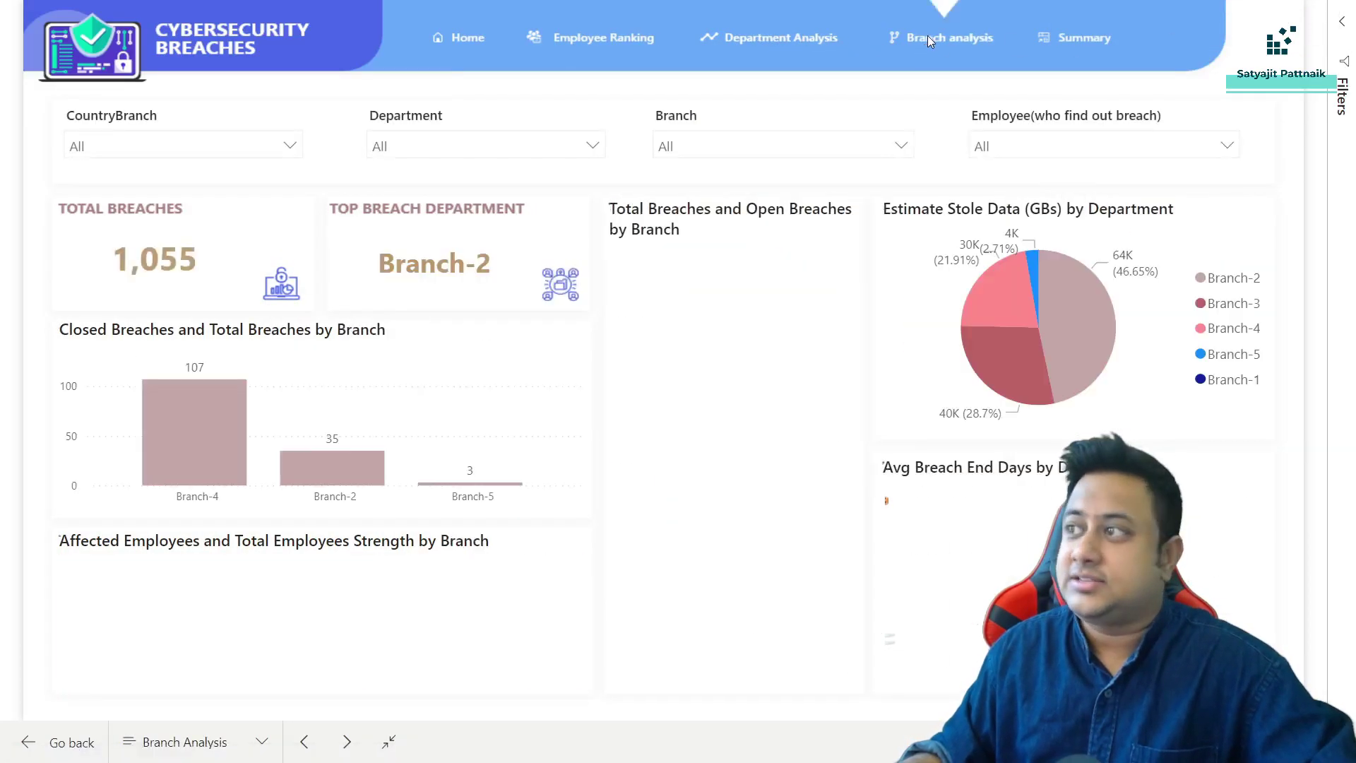
click(1086, 40)
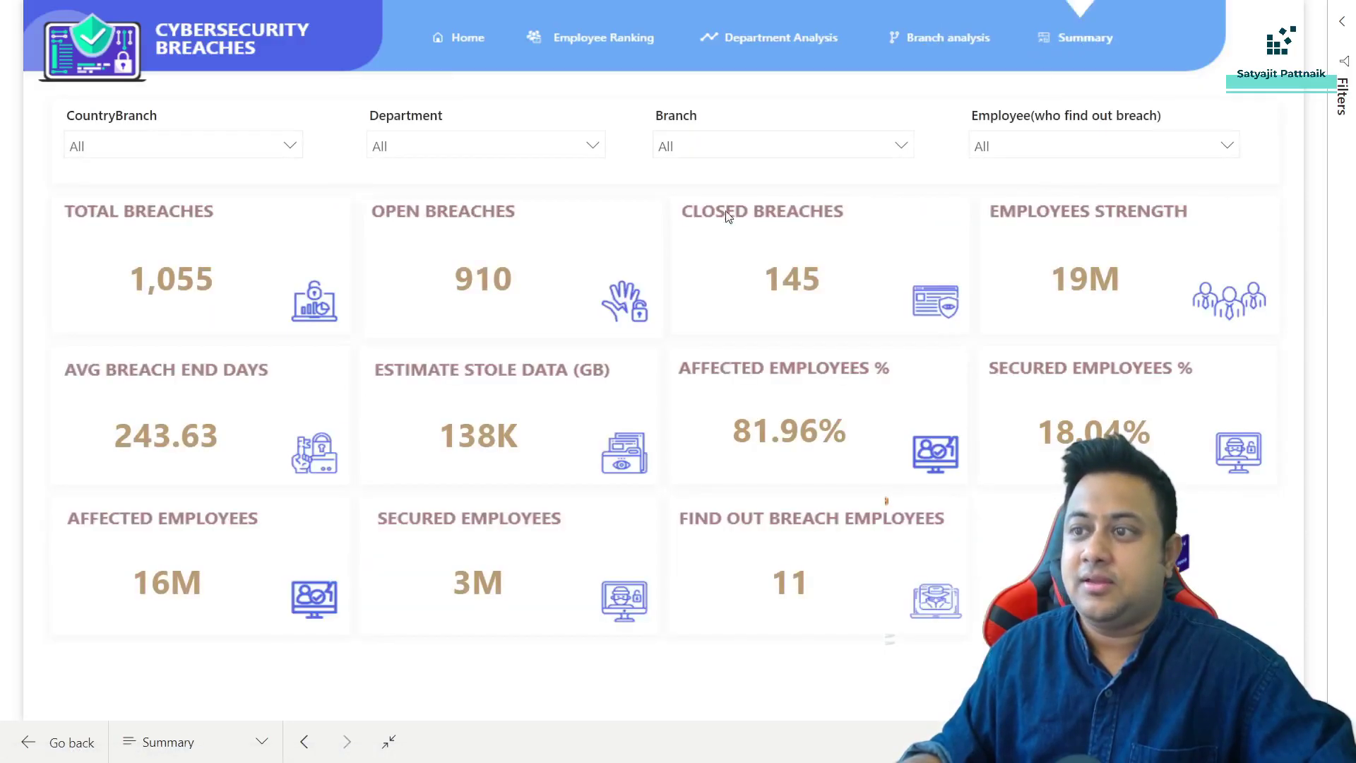
Step: Return to the Home page, run through all the other report pages once more, and finish on Home
click(217, 757)
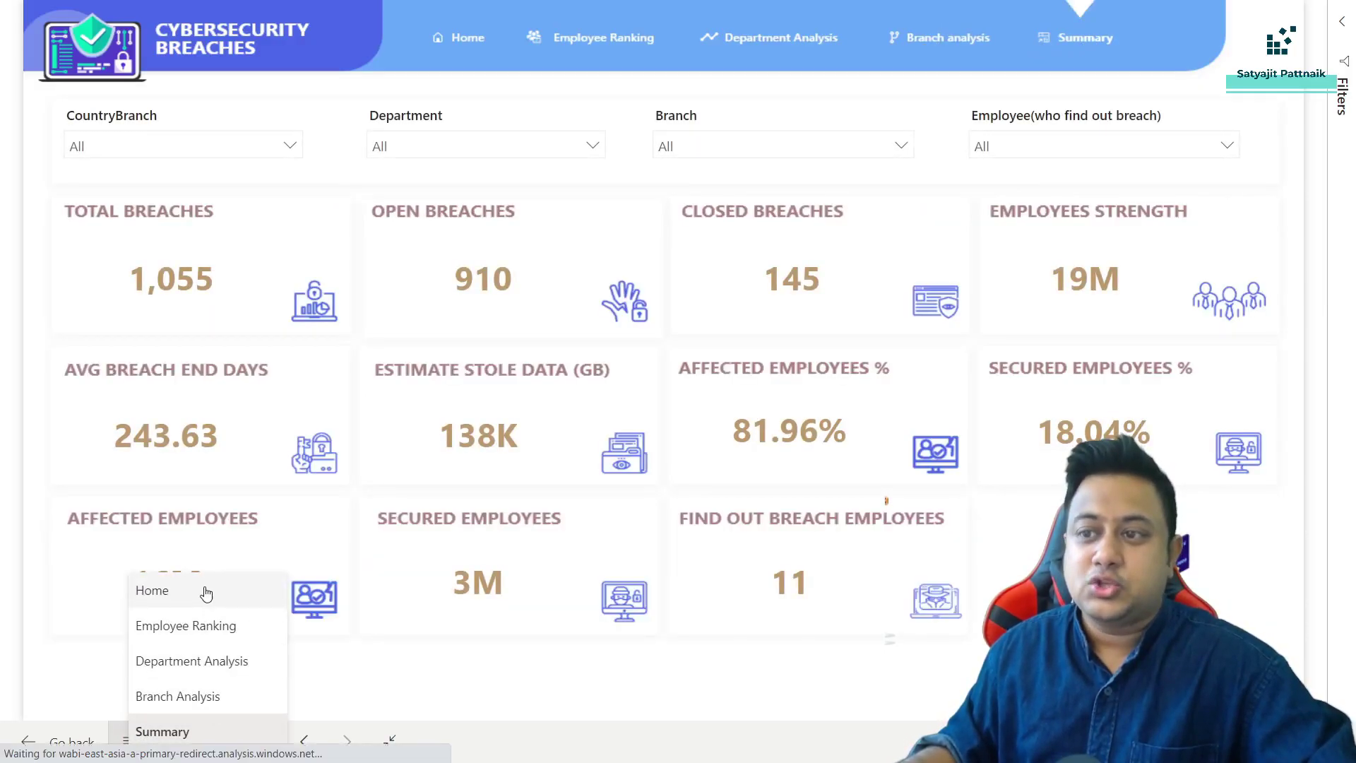
click(203, 587)
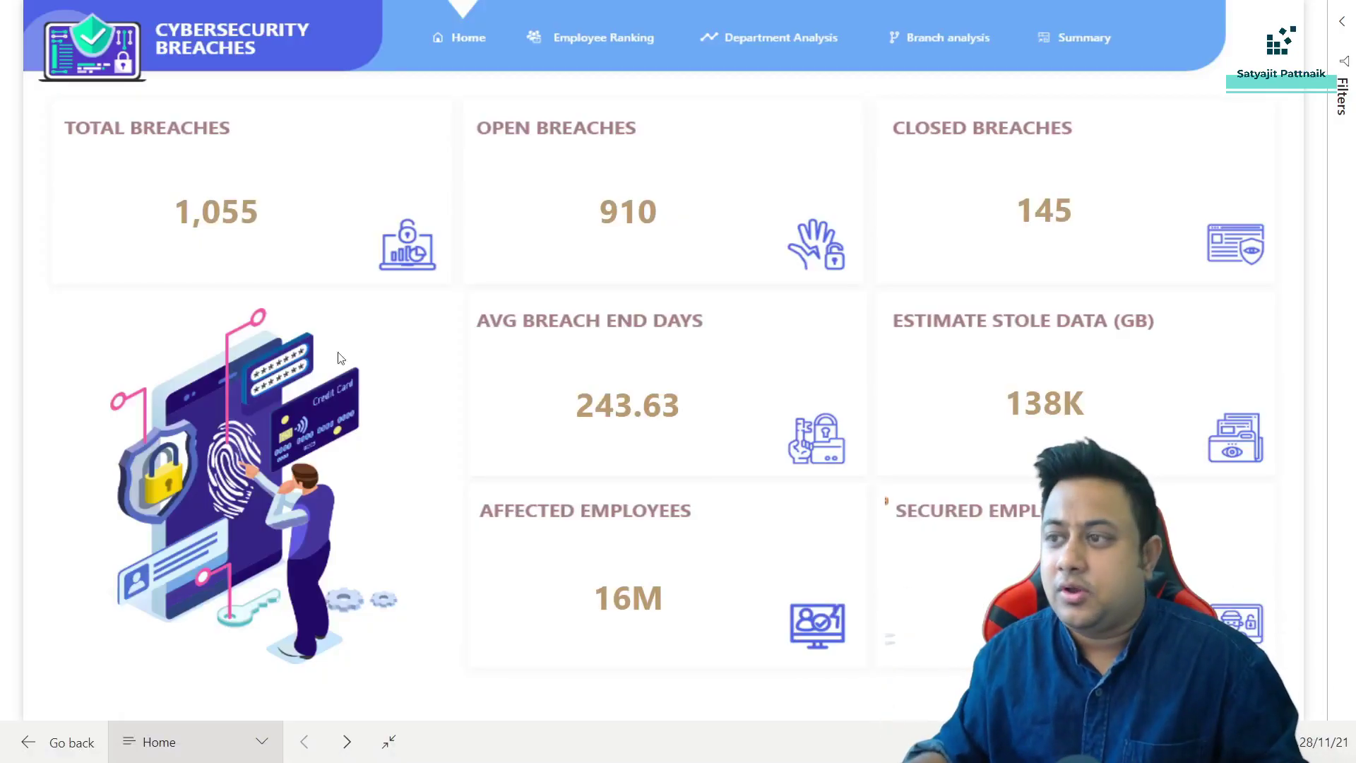
click(580, 46)
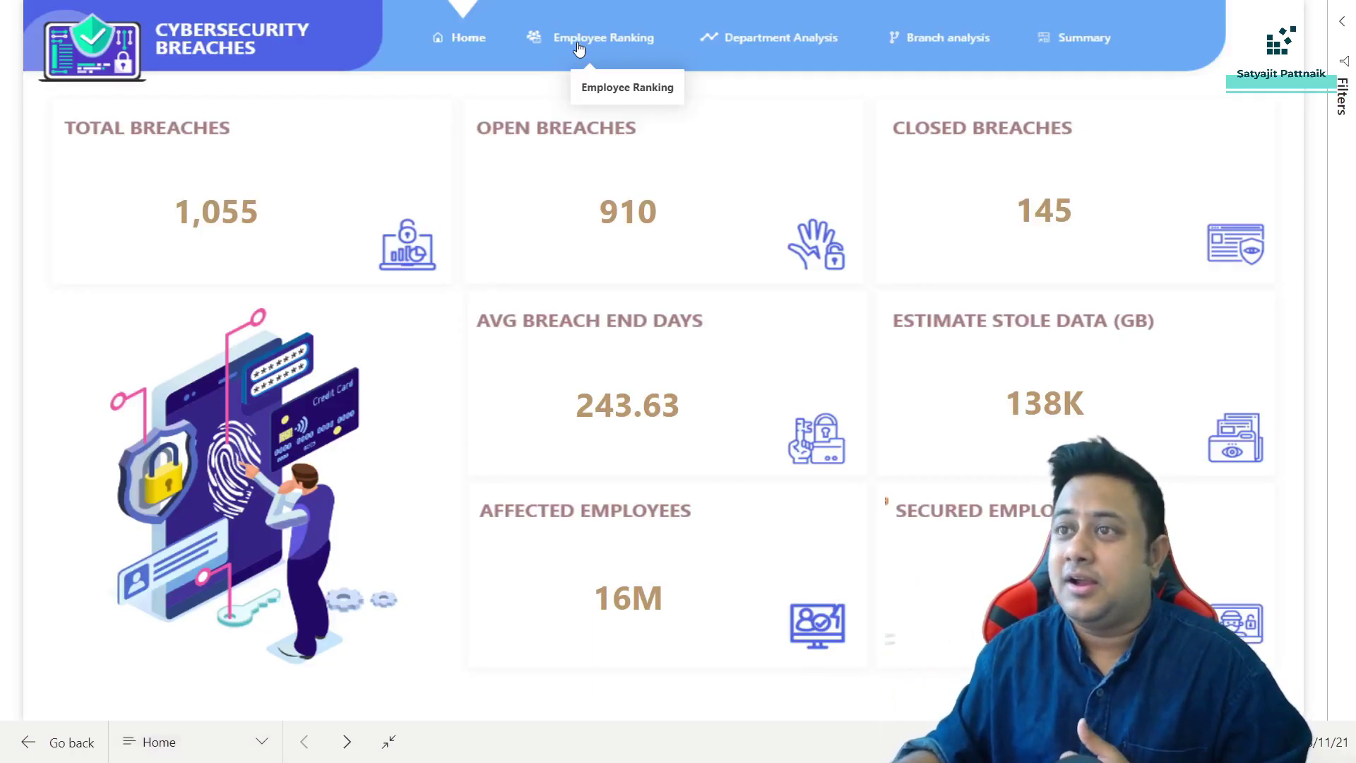
click(758, 37)
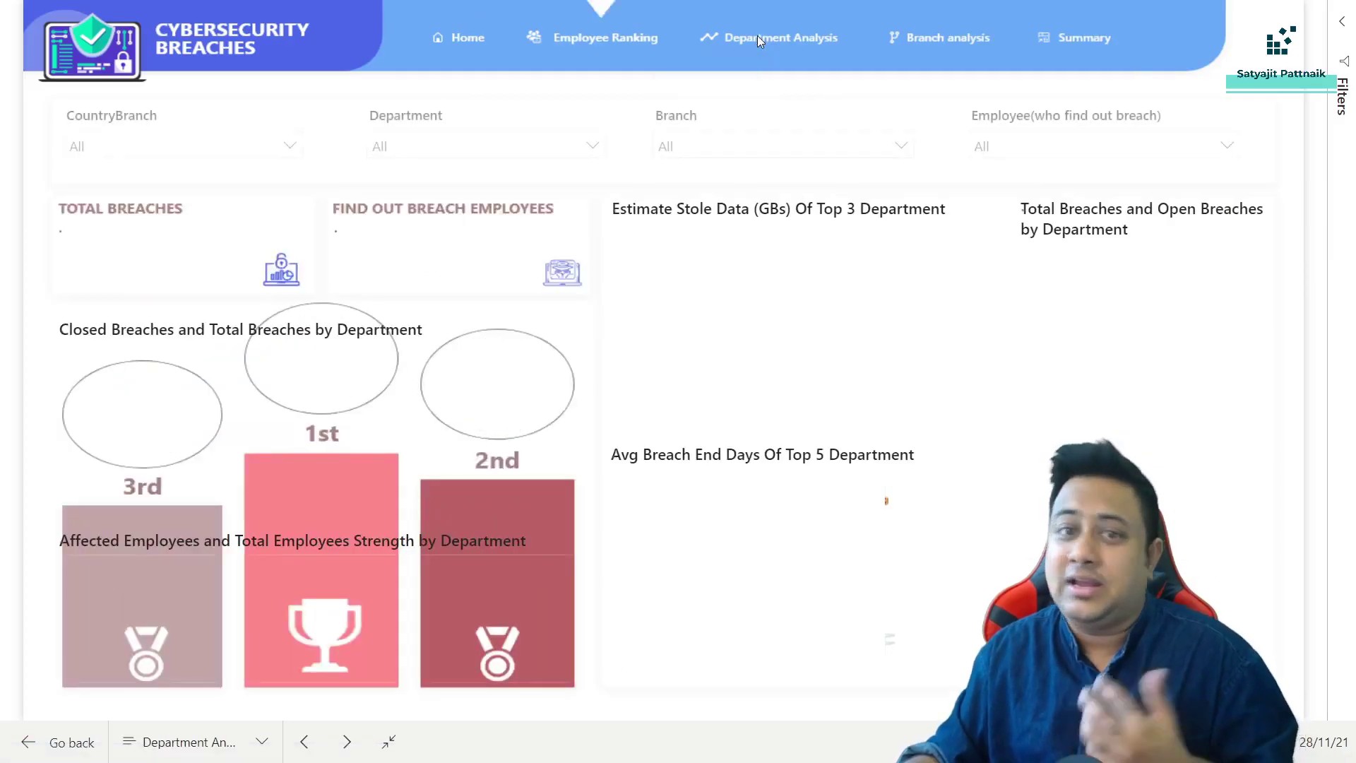
click(933, 41)
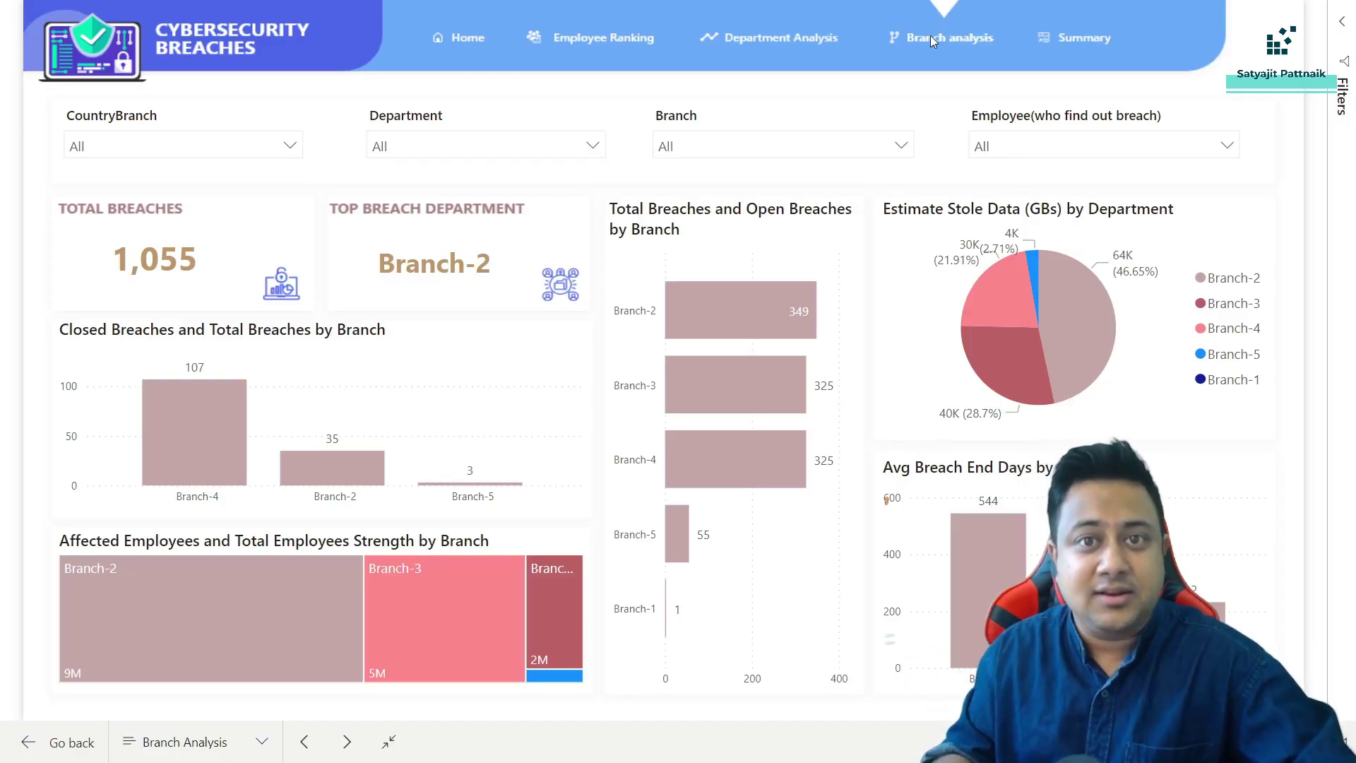
click(1080, 40)
click(457, 40)
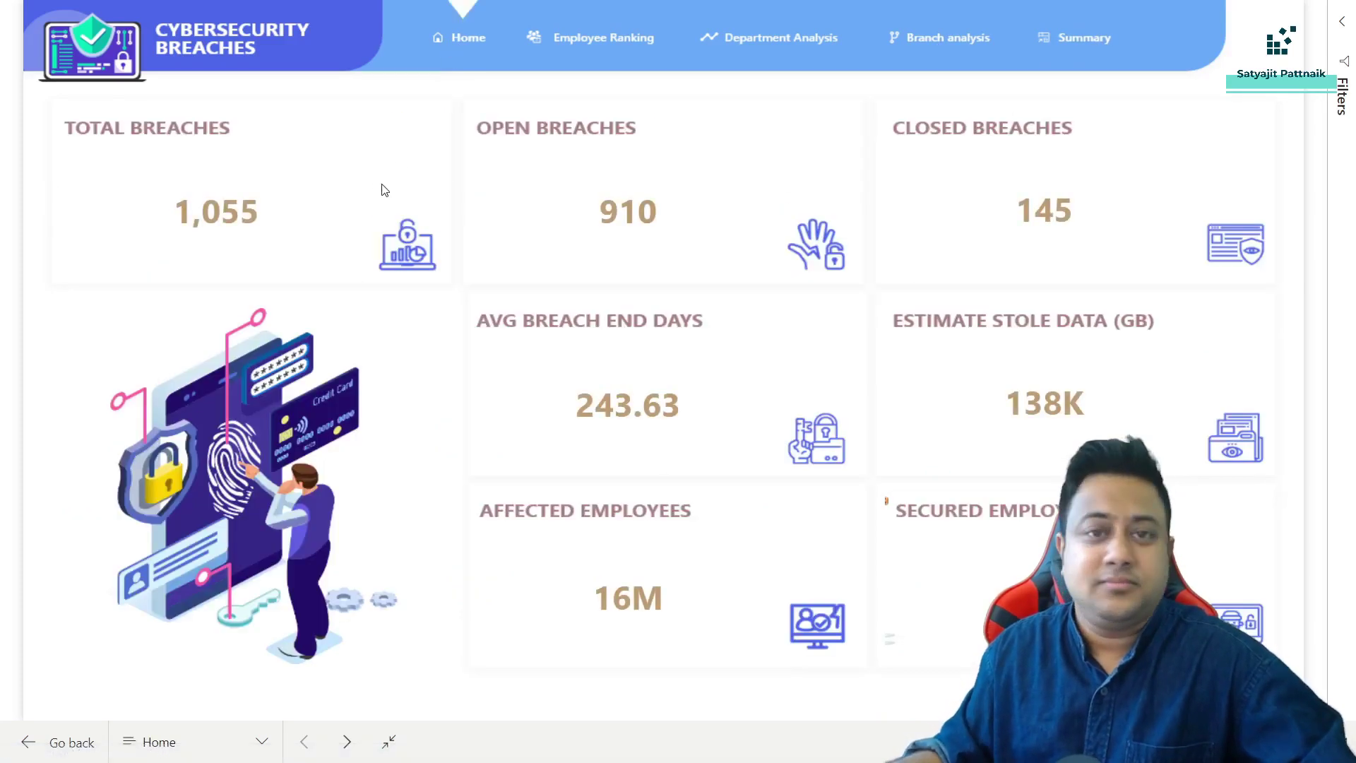